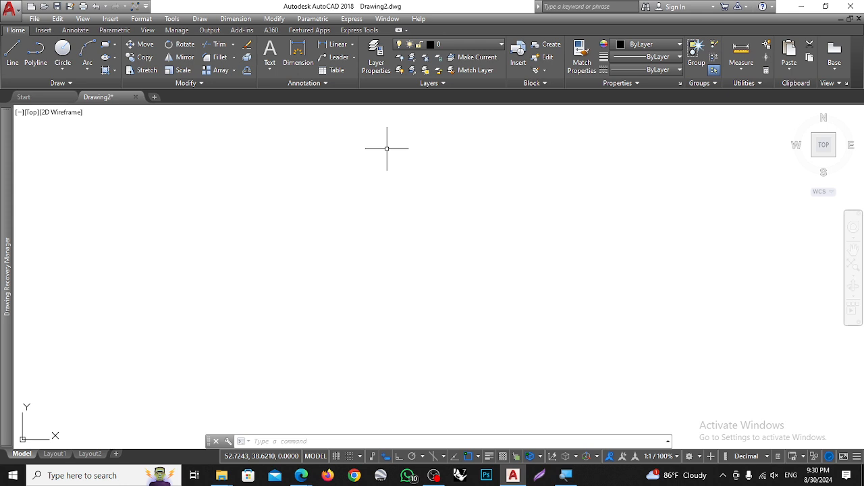
pyautogui.write('d')
pyautogui.press('Return')
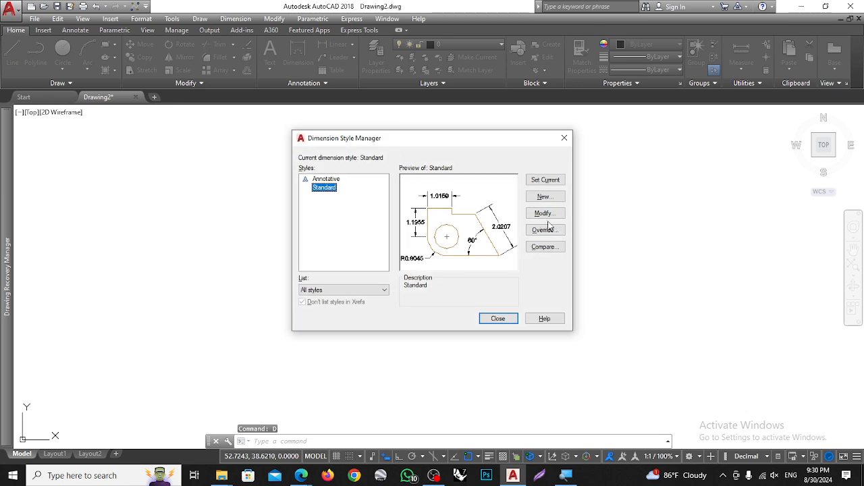
pyautogui.click(545, 214)
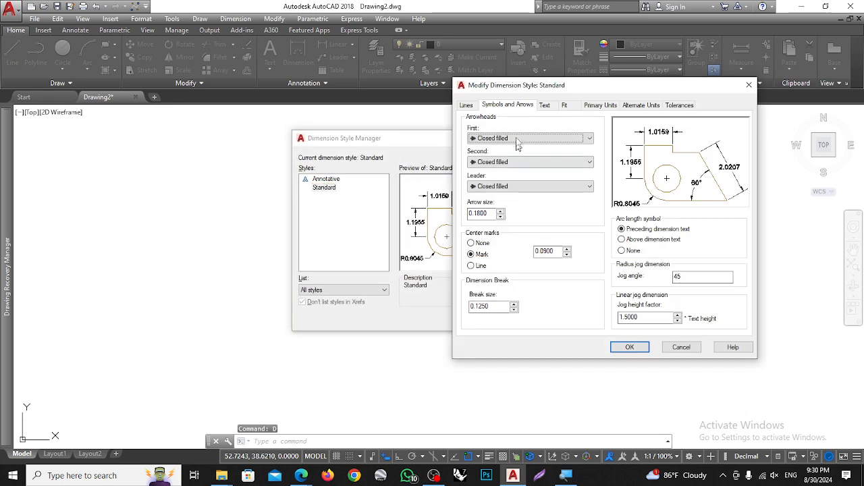
pyautogui.click(466, 105)
pyautogui.click(540, 128)
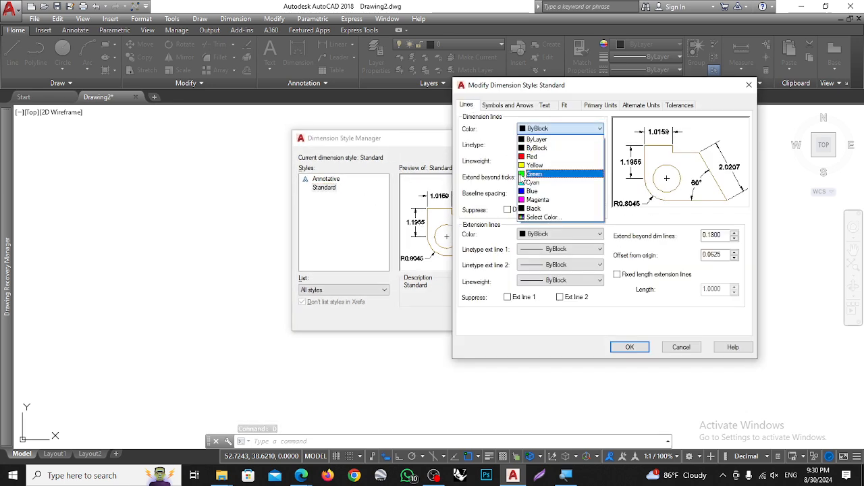
pyautogui.click(524, 168)
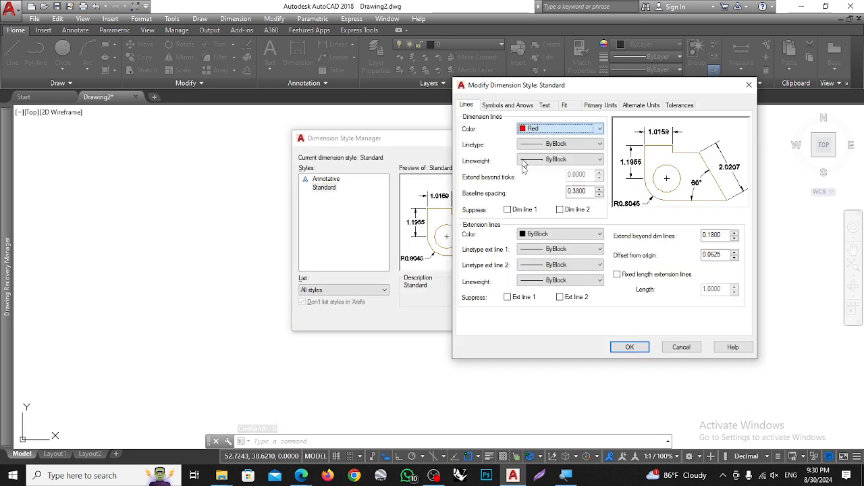
pyautogui.click(630, 347)
pyautogui.click(566, 139)
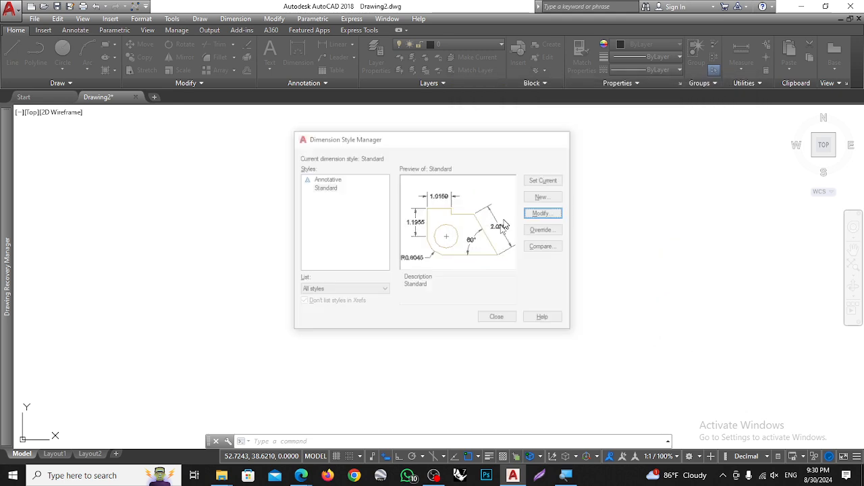
# - Set the drawing's length unit type to Architectural
pyautogui.write('un')
pyautogui.press('Return')
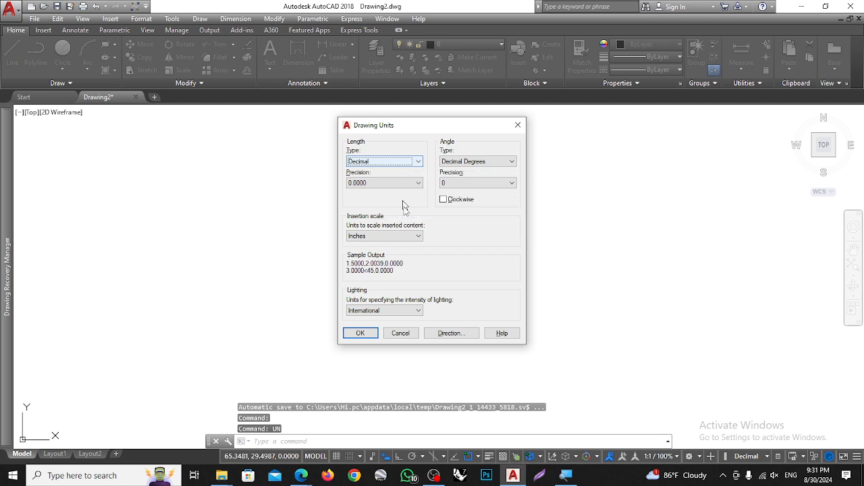
pyautogui.click(392, 161)
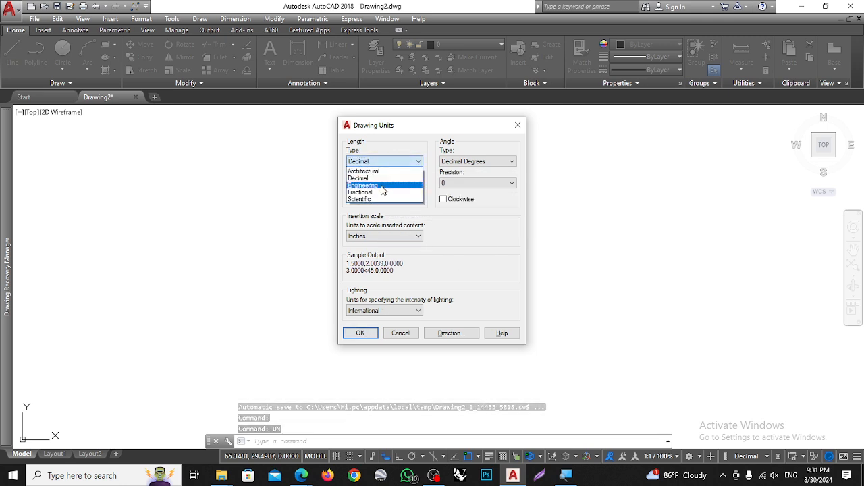
pyautogui.click(375, 173)
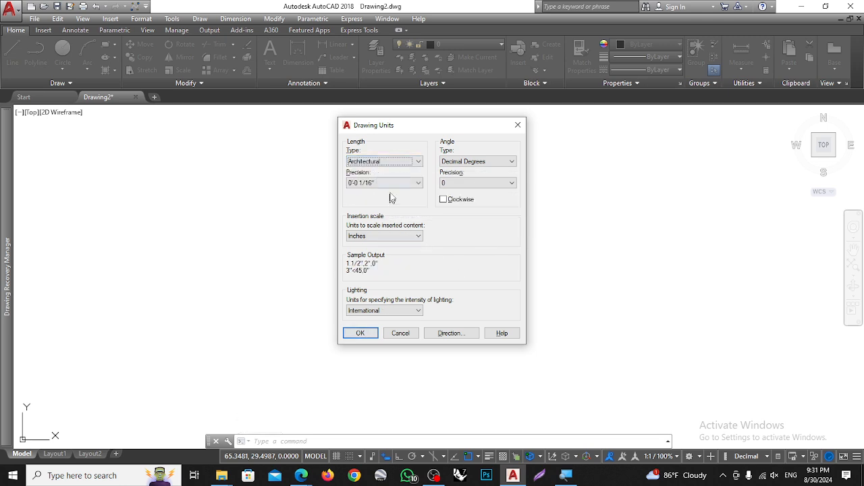
pyautogui.click(359, 332)
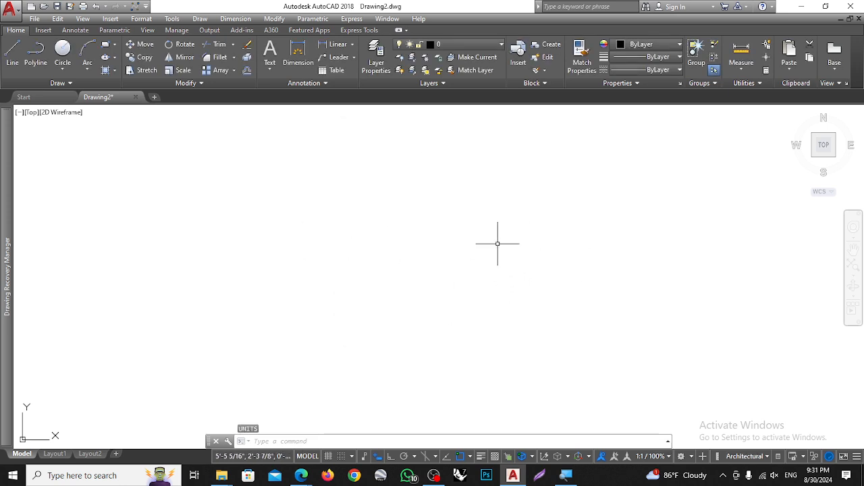
pyautogui.write('d')
pyautogui.press('Return')
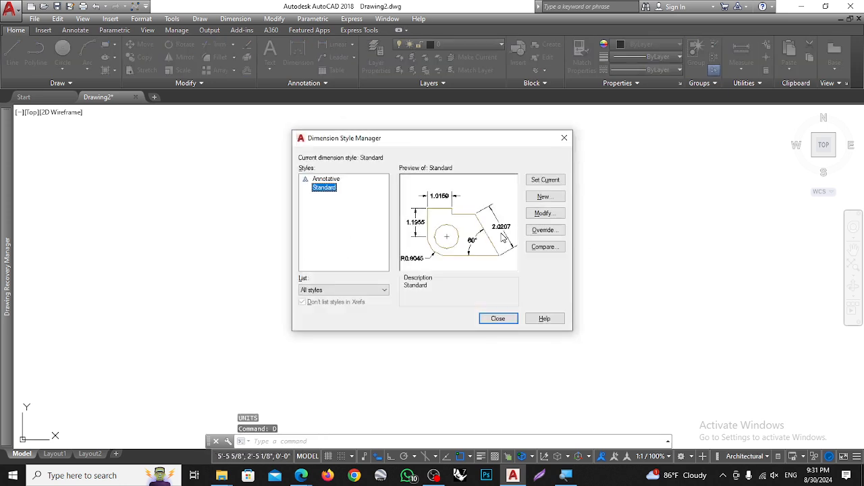
pyautogui.click(542, 213)
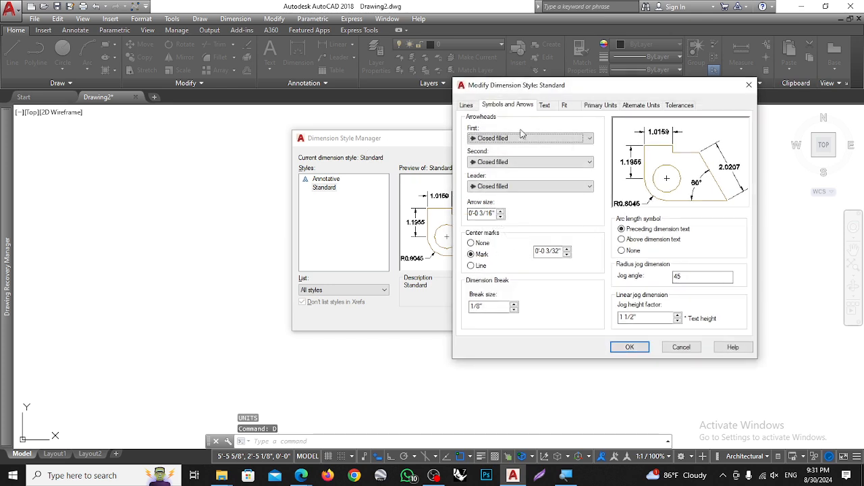
pyautogui.click(466, 105)
pyautogui.click(561, 129)
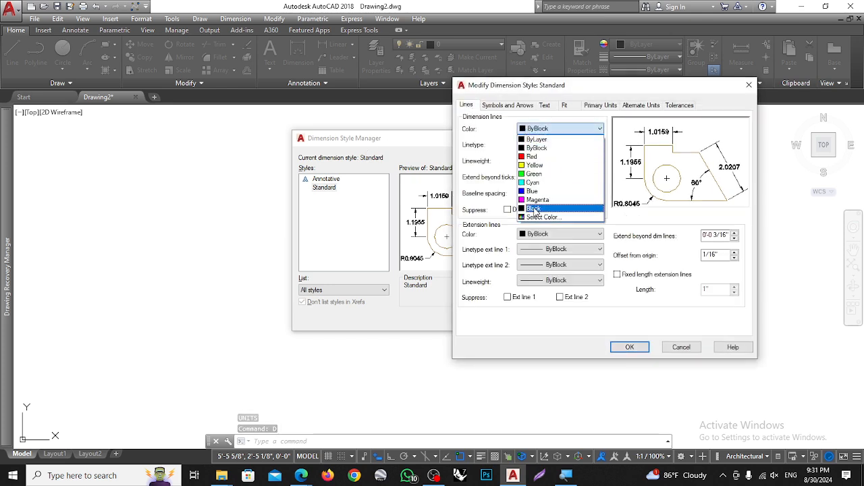
pyautogui.click(531, 157)
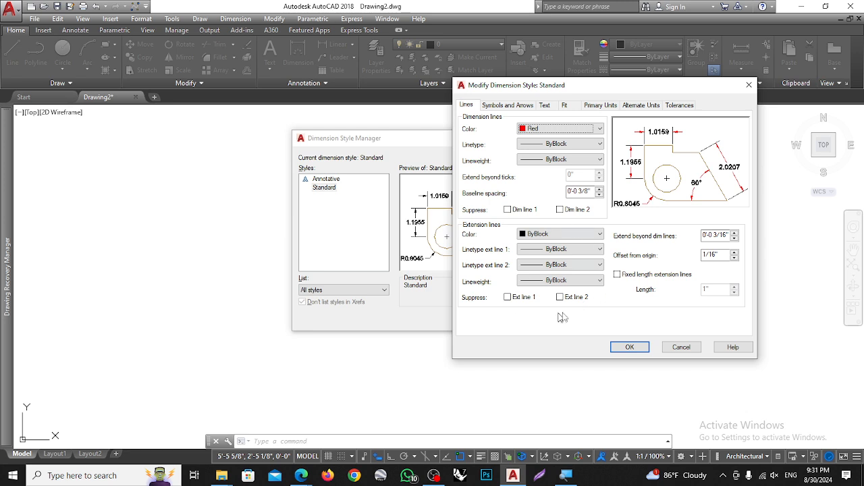
pyautogui.click(521, 106)
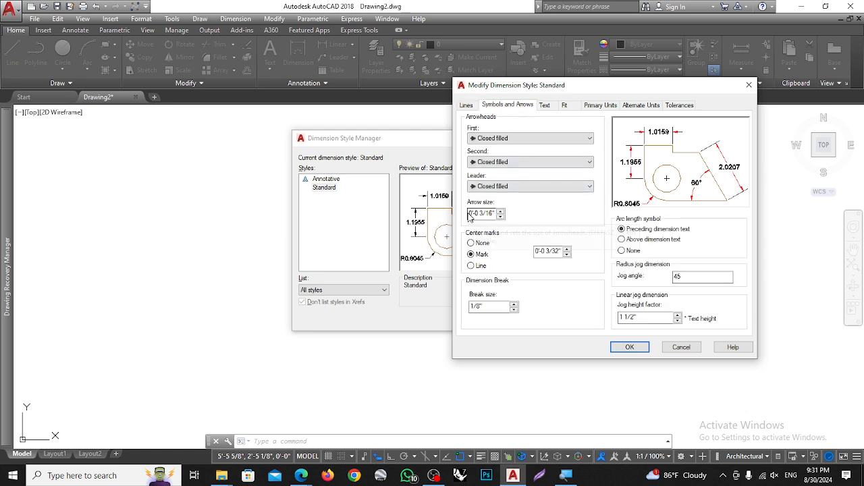
pyautogui.click(546, 106)
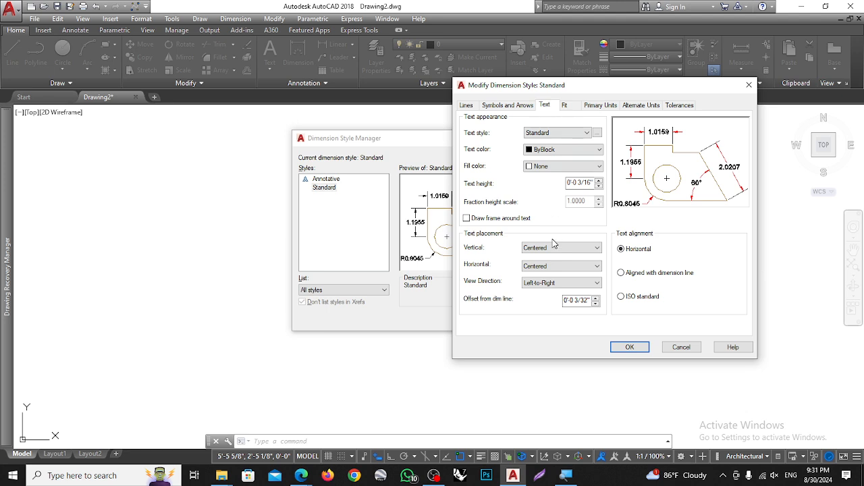
pyautogui.click(581, 183)
pyautogui.press('BackSpace')
pyautogui.click(621, 273)
pyautogui.click(599, 105)
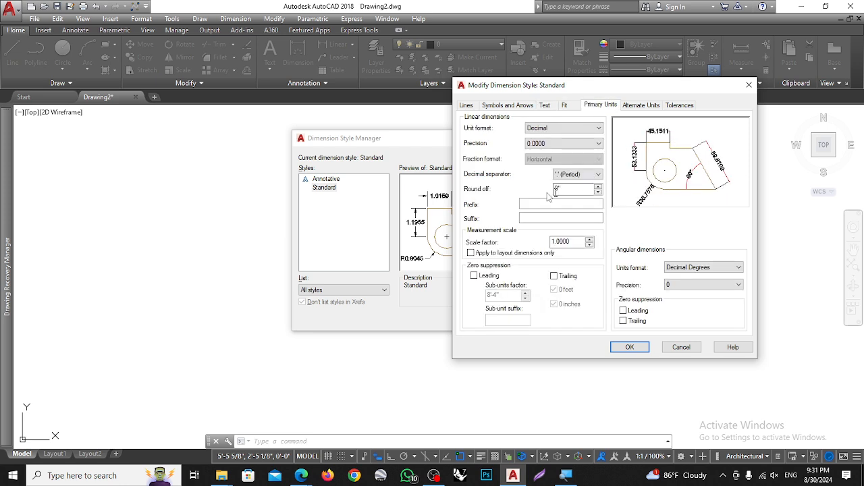
pyautogui.click(548, 129)
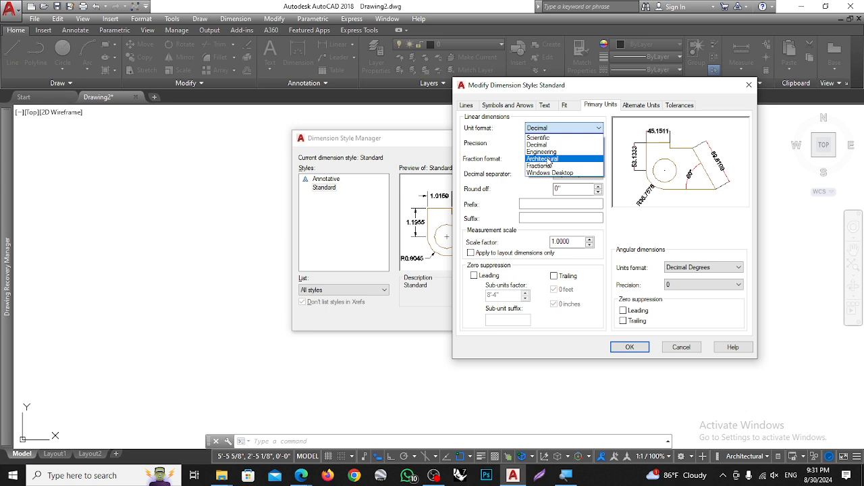
pyautogui.click(548, 160)
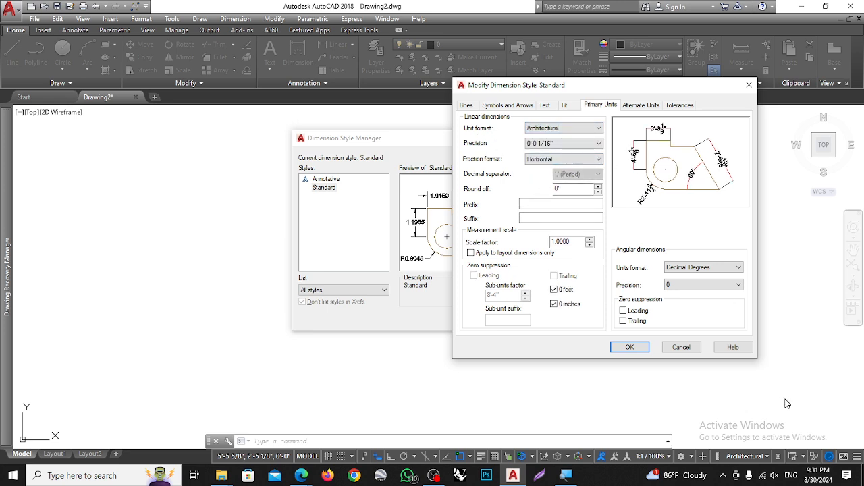
pyautogui.click(692, 352)
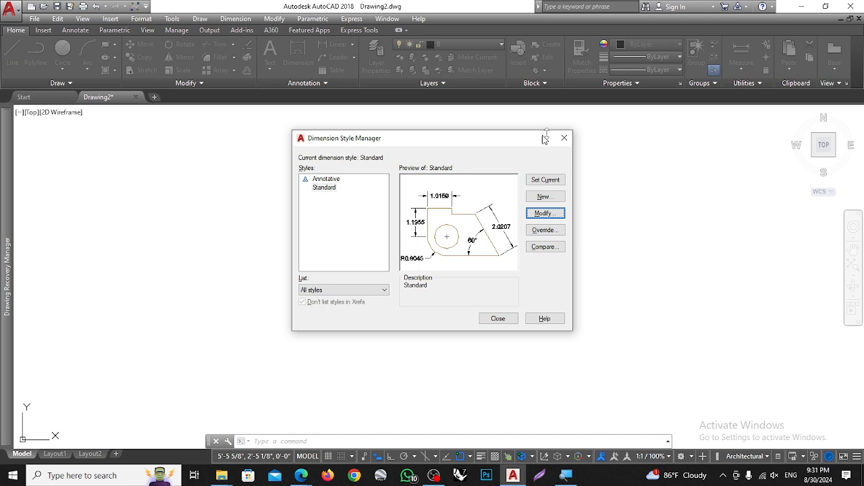
pyautogui.click(565, 138)
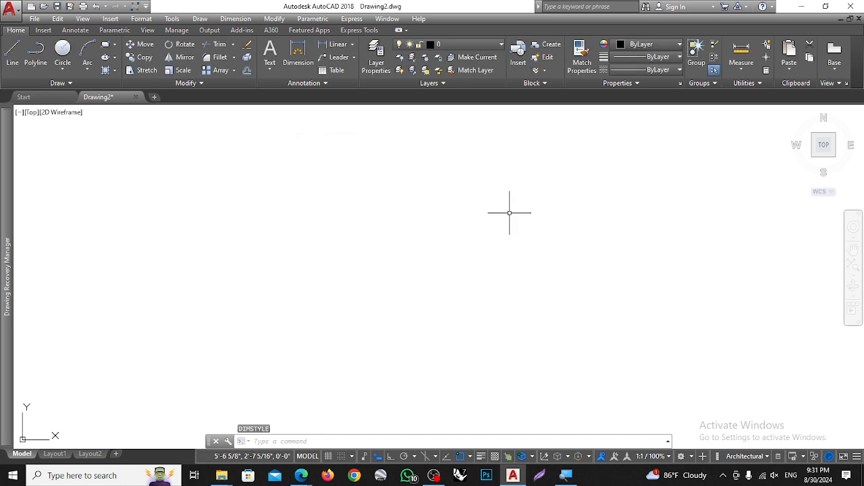
pyautogui.press('Escape')
pyautogui.press('Escape')
pyautogui.press('Escape')
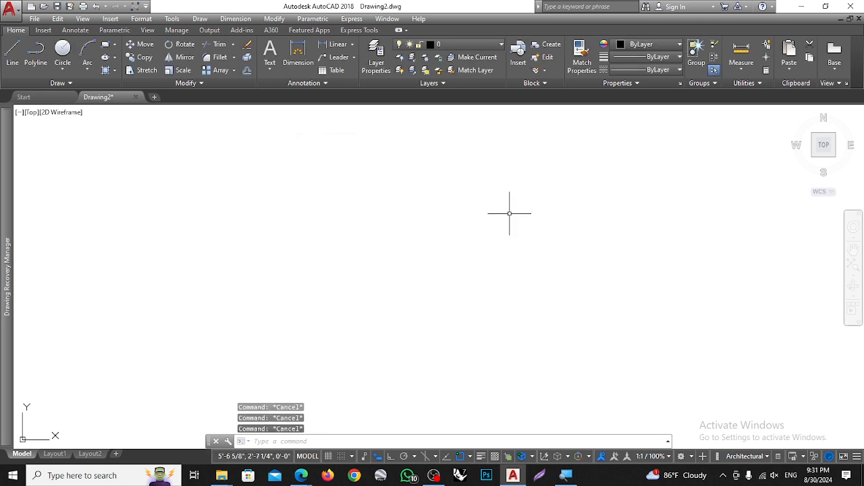
# - Create a new dimension style named "Inch to feet" based on Standard and continue to its settings
pyautogui.write('D')
pyautogui.press('Return')
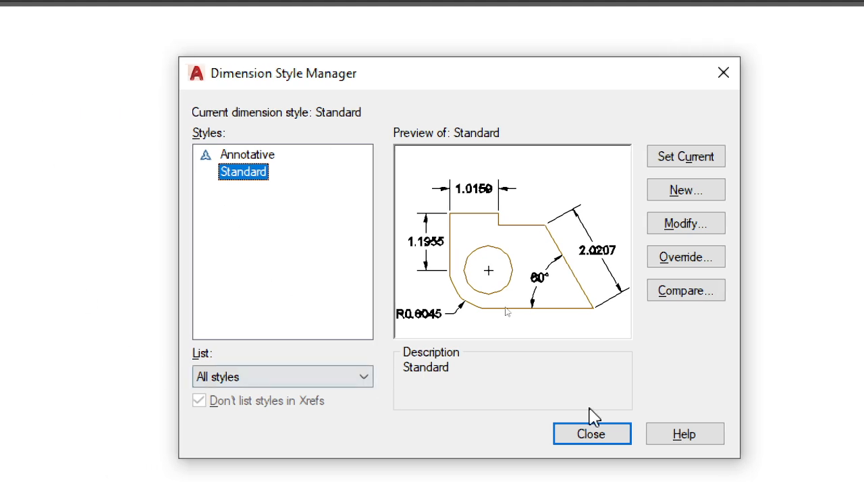
pyautogui.click(672, 197)
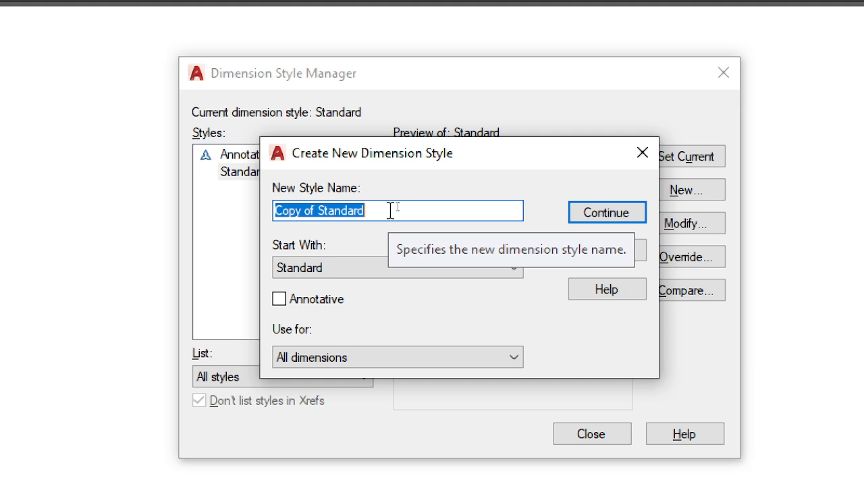
pyautogui.write('I')
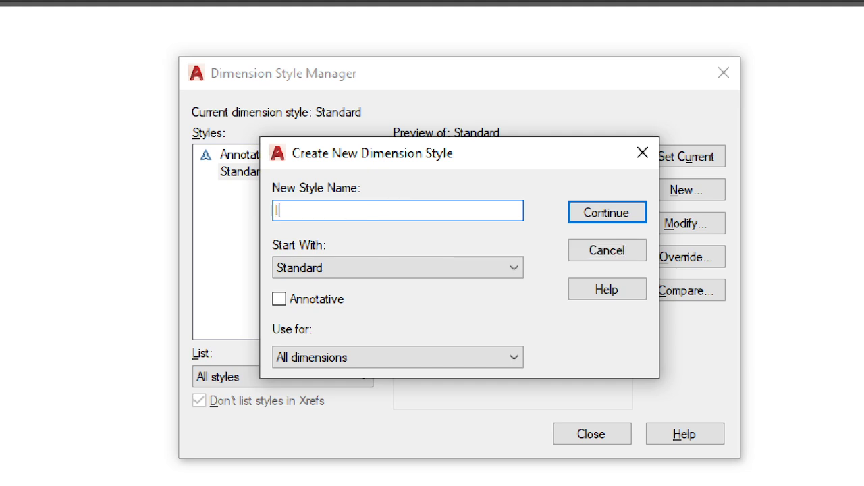
pyautogui.write('nch to feet')
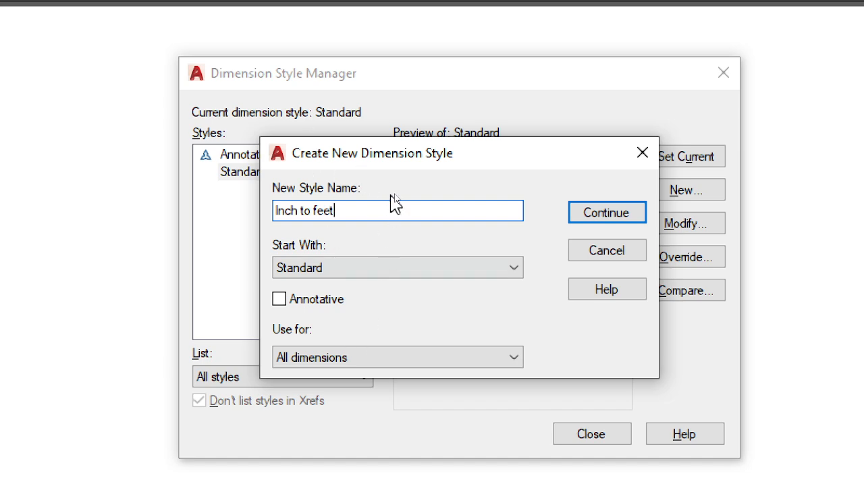
pyautogui.click(622, 212)
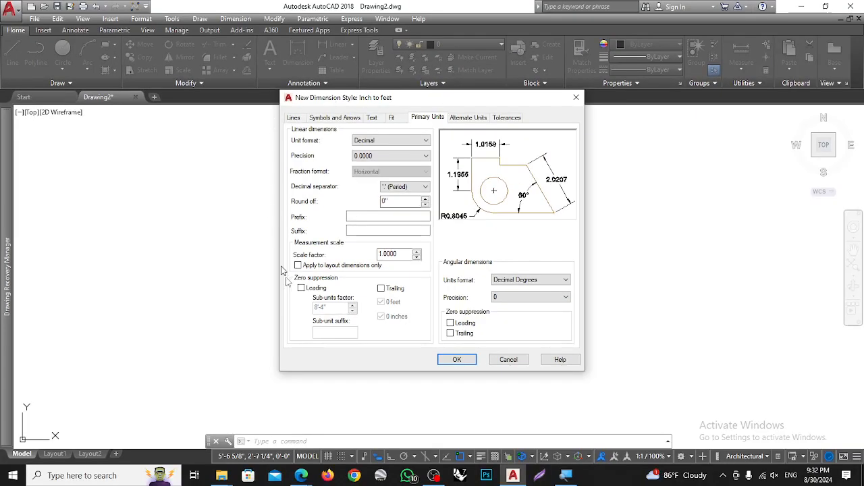
# - Set the new style's dimension line color to Magenta and its primary unit format to Architectural
pyautogui.click(293, 120)
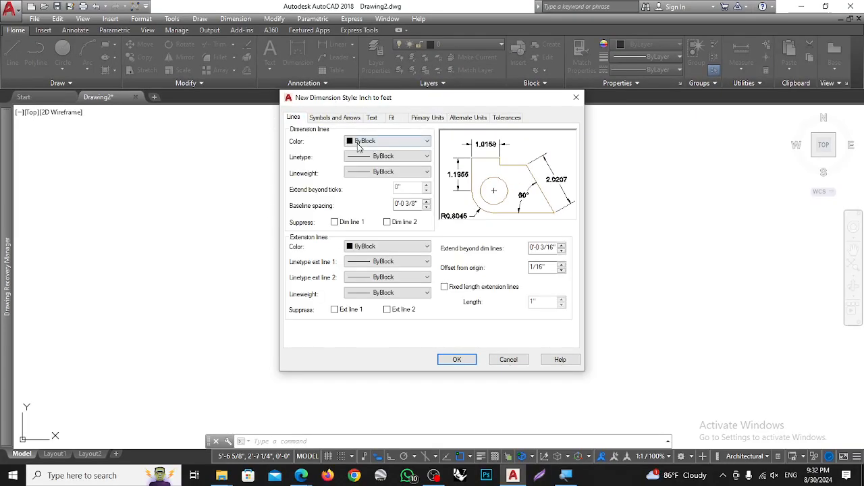
pyautogui.click(388, 140)
pyautogui.click(371, 210)
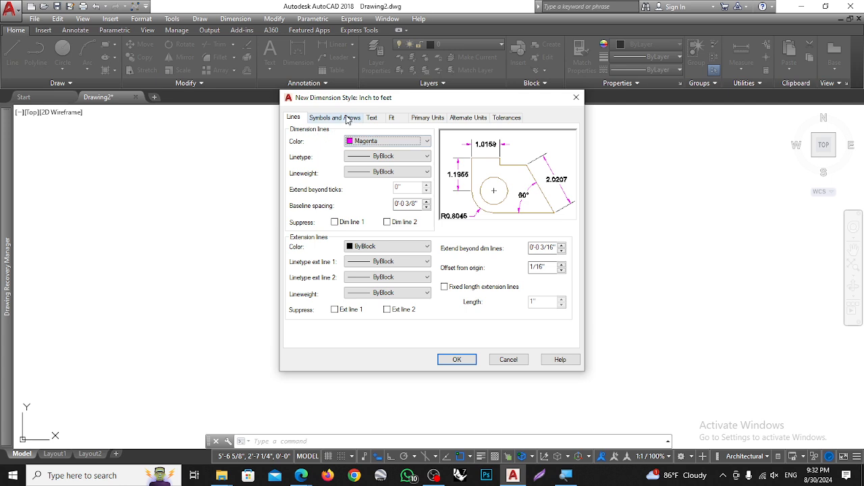
pyautogui.click(439, 119)
pyautogui.click(378, 144)
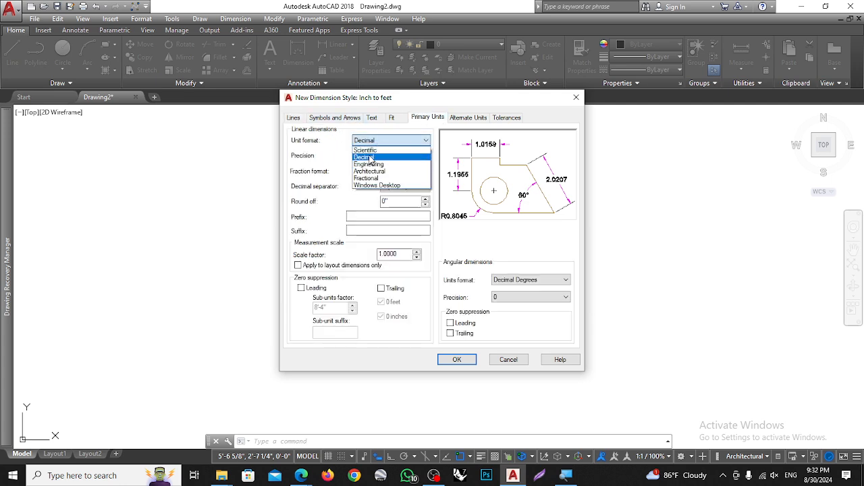
pyautogui.click(370, 171)
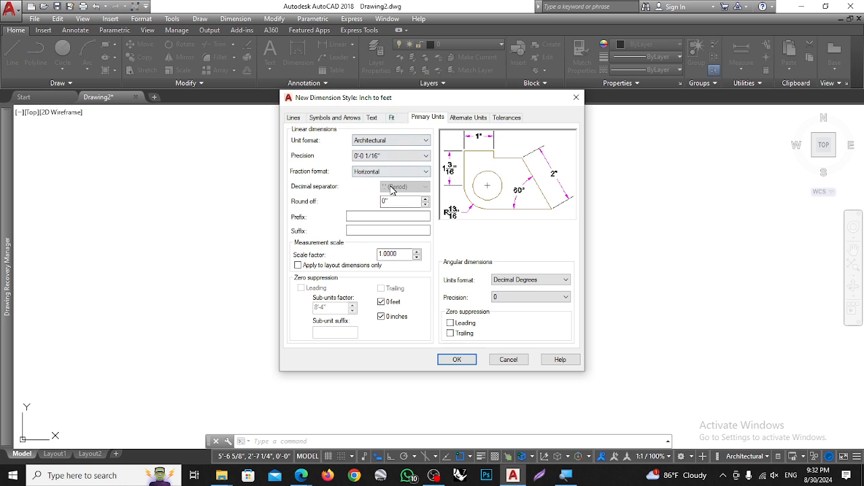
# - Format the style's dimension text with Blue color, 8" height and alignment with the dimension line
pyautogui.click(372, 118)
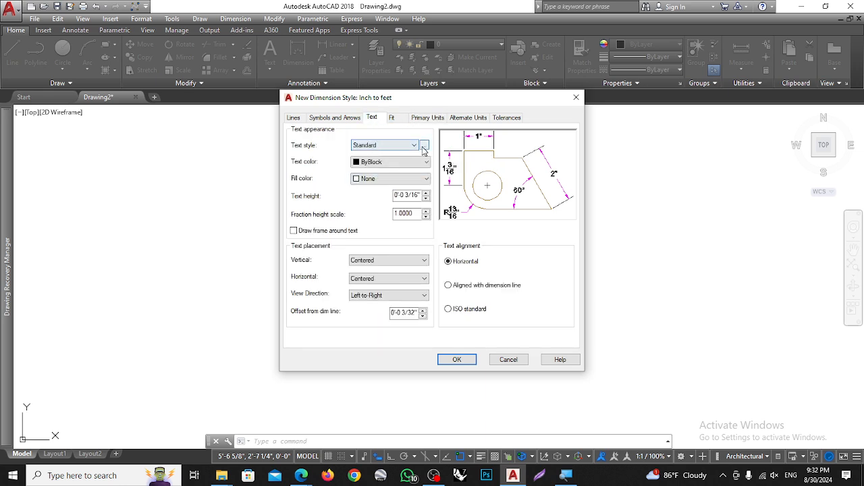
pyautogui.click(370, 163)
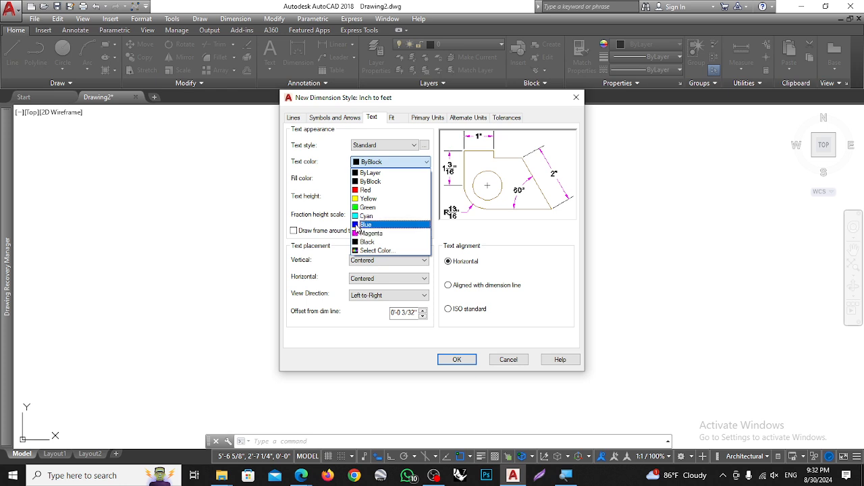
pyautogui.click(422, 228)
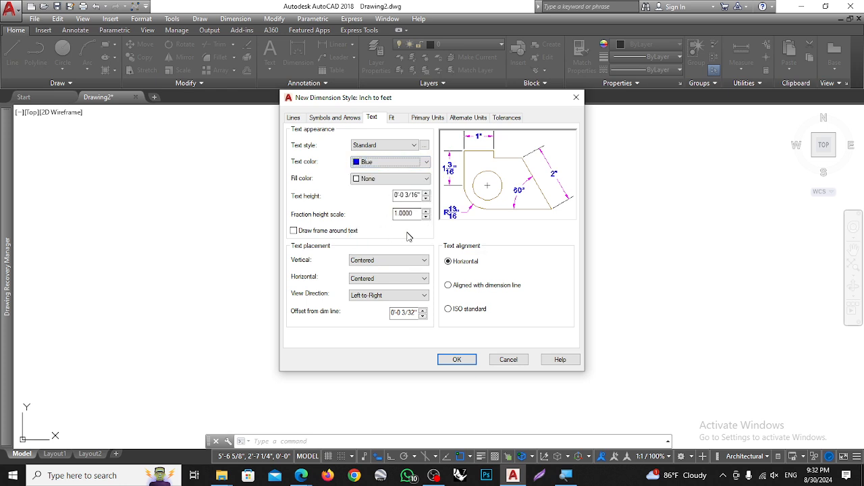
pyautogui.moveTo(395, 195); pyautogui.dragTo(440, 196)
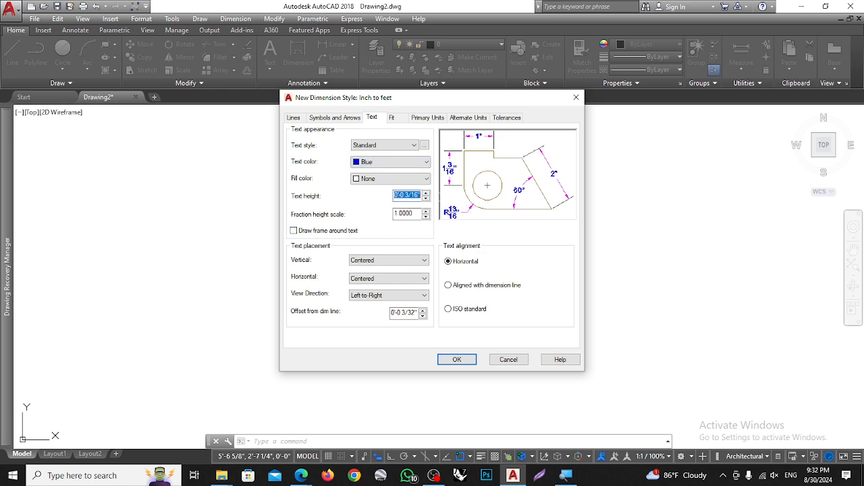
pyautogui.write('8')
pyautogui.click(449, 286)
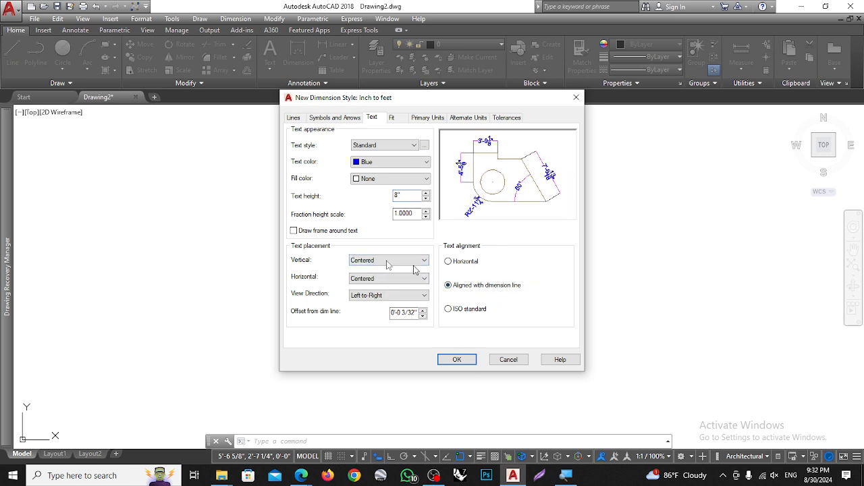
# - Set the "Inch to feet" style's arrow size to 4" and save the new style
pyautogui.click(337, 120)
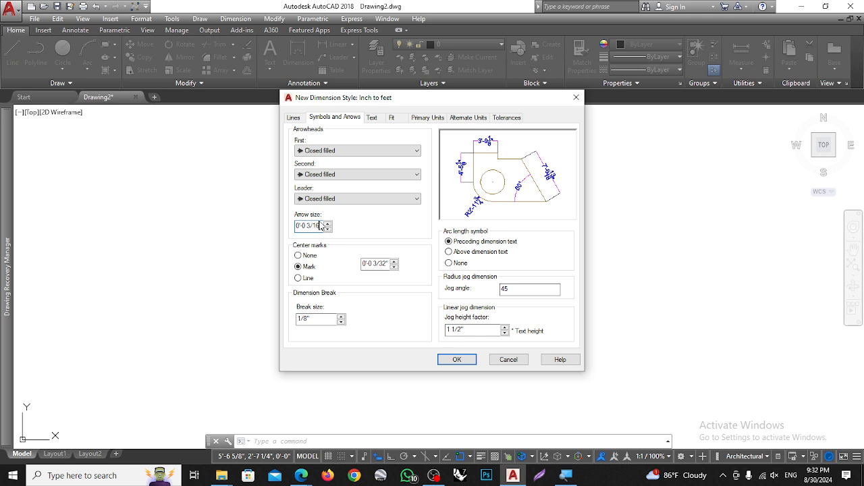
pyautogui.moveTo(322, 225); pyautogui.dragTo(258, 221)
pyautogui.write('4')
pyautogui.click(450, 360)
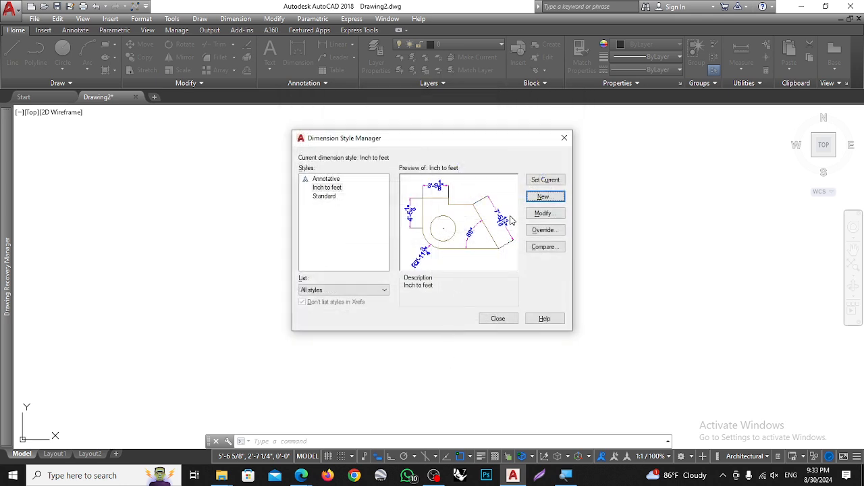
# - Check the "Inch to feet" entry in the dimension style list, reopening the Dimension Style Manager once
pyautogui.click(328, 190)
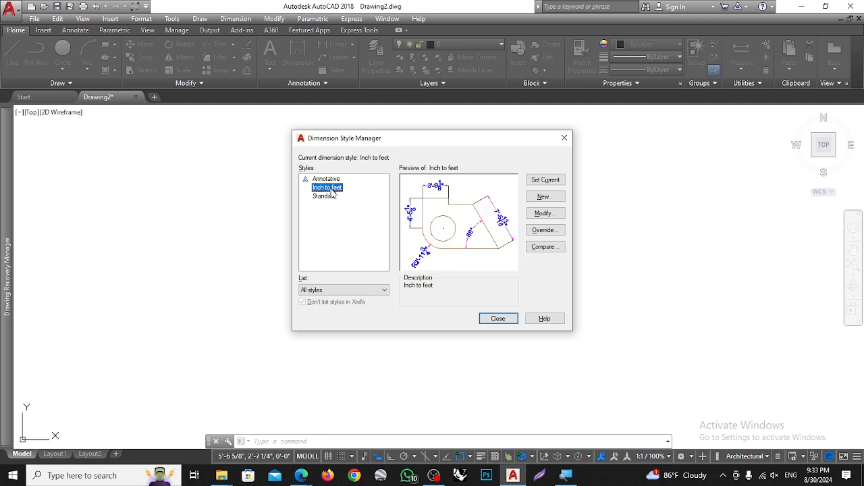
pyautogui.click(331, 189)
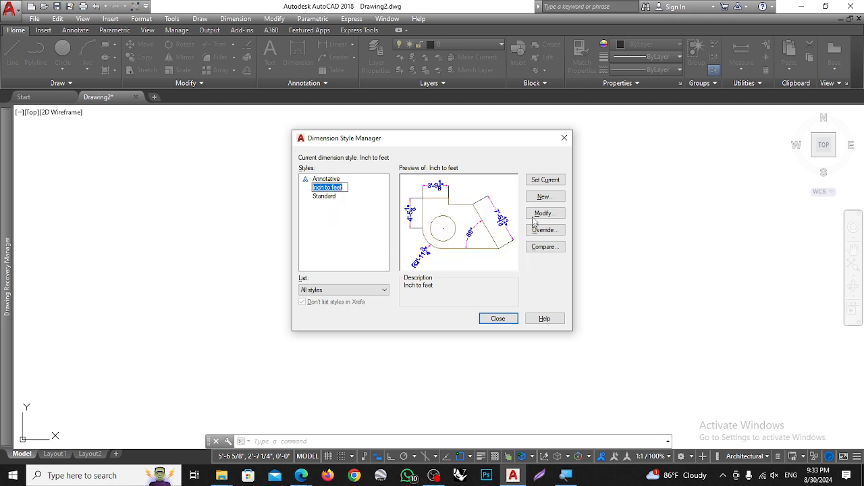
pyautogui.click(499, 322)
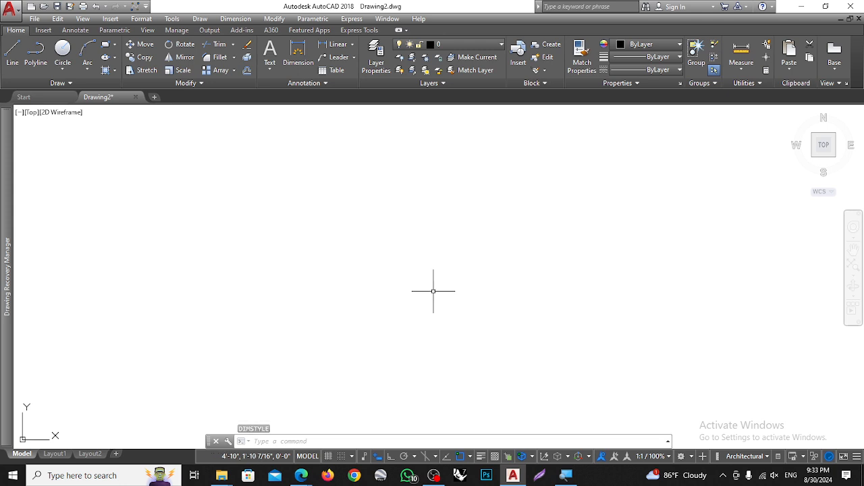
pyautogui.write('d')
pyautogui.press('Return')
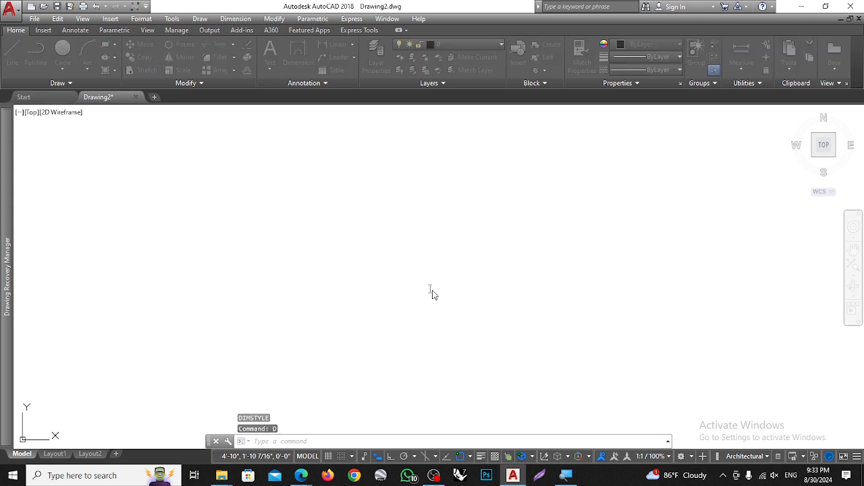
pyautogui.click(333, 188)
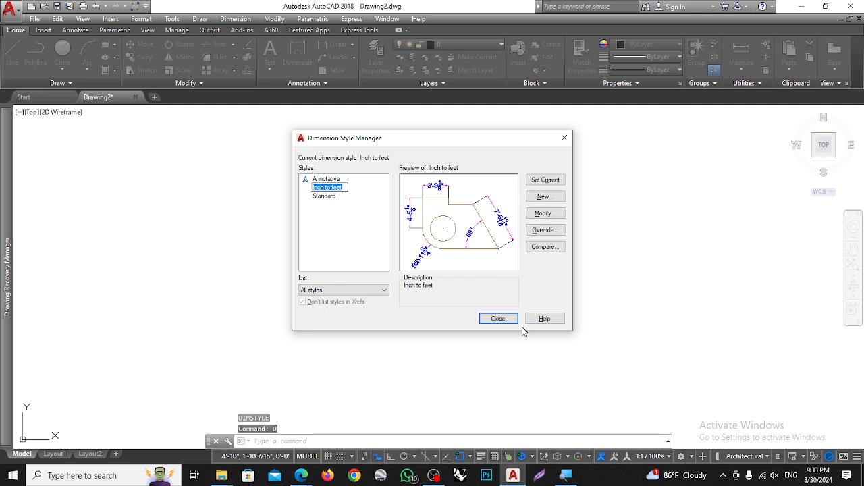
pyautogui.click(348, 211)
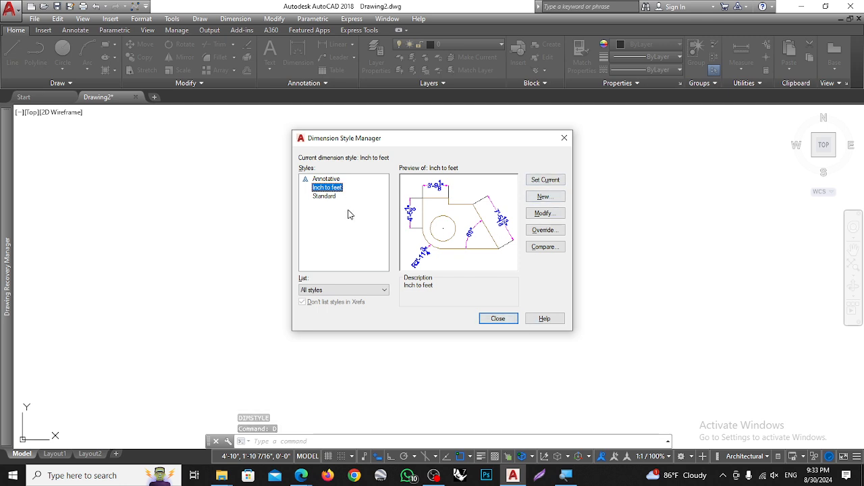
pyautogui.click(499, 320)
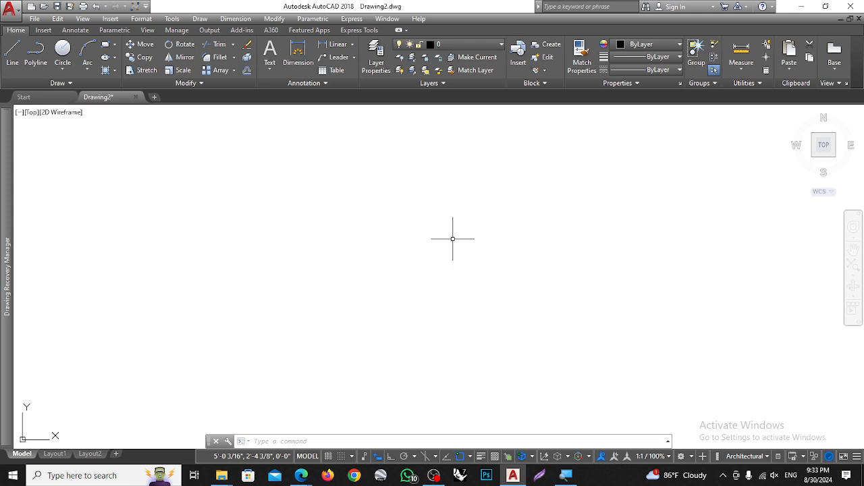
# - Compare the previews of the Standard and "Inch to feet" dimension styles
pyautogui.write('d')
pyautogui.press('Return')
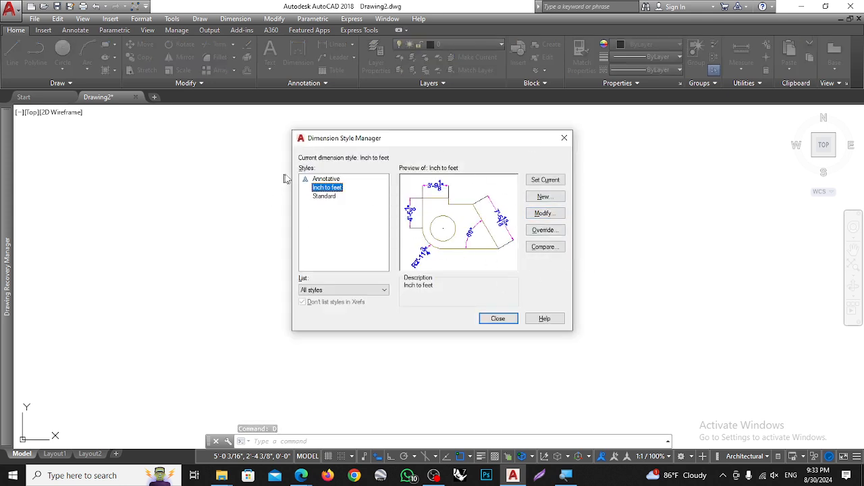
pyautogui.click(323, 197)
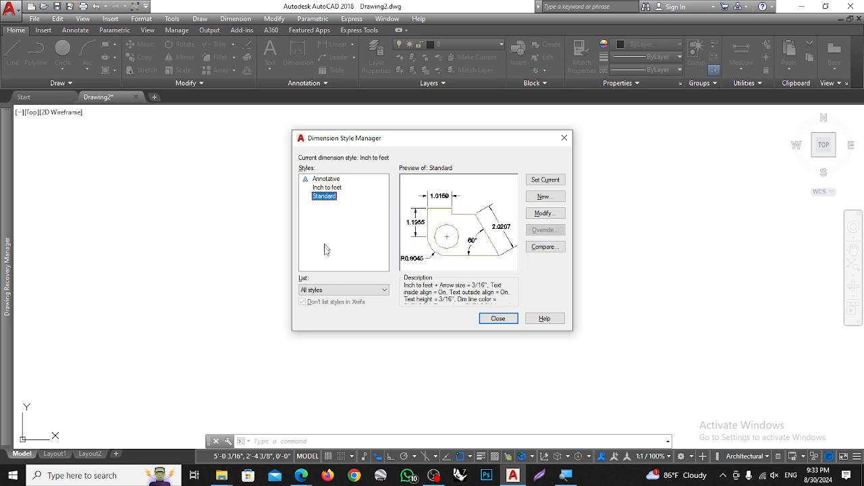
pyautogui.click(327, 187)
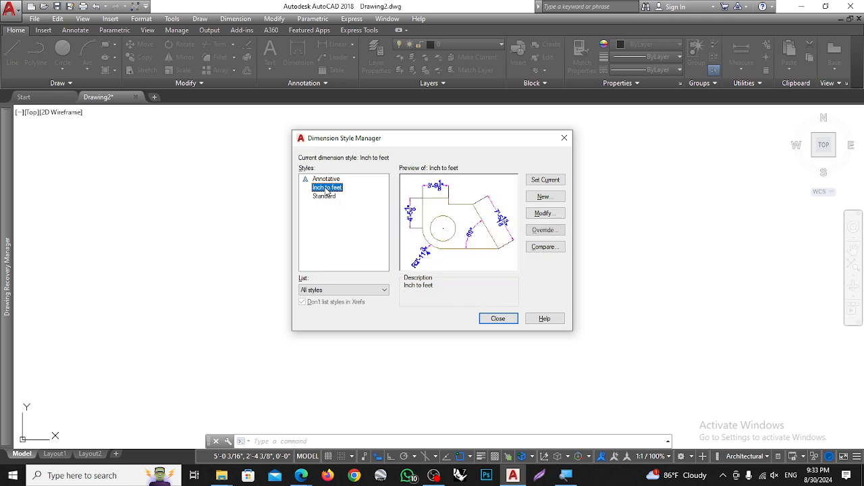
pyautogui.click(503, 320)
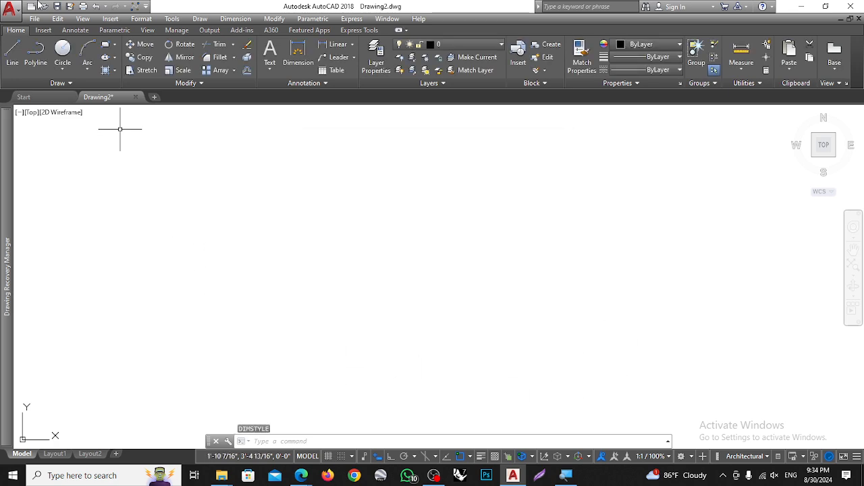
# - Place a near-horizontal test dimension about 2'-5" long between two free points in the empty drawing
pyautogui.click(298, 54)
pyautogui.click(209, 264)
pyautogui.click(469, 263)
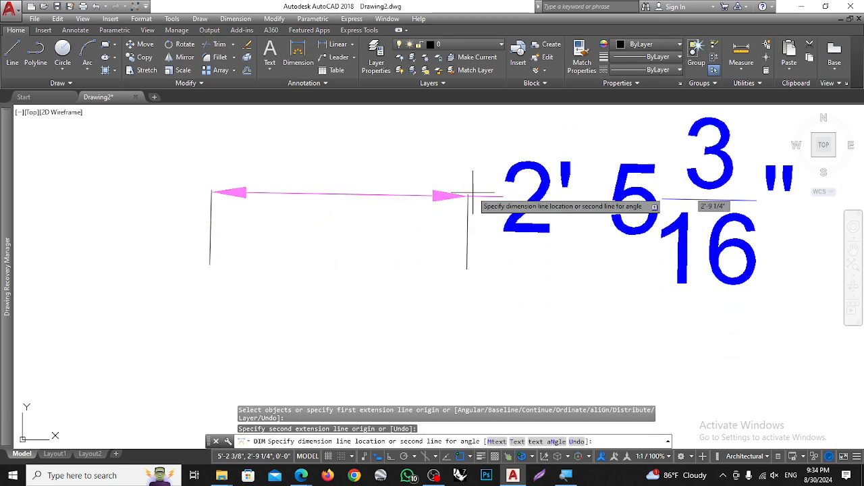
pyautogui.click(475, 179)
pyautogui.scroll(-2, 326, 248)
pyautogui.scroll(-3, 326, 247)
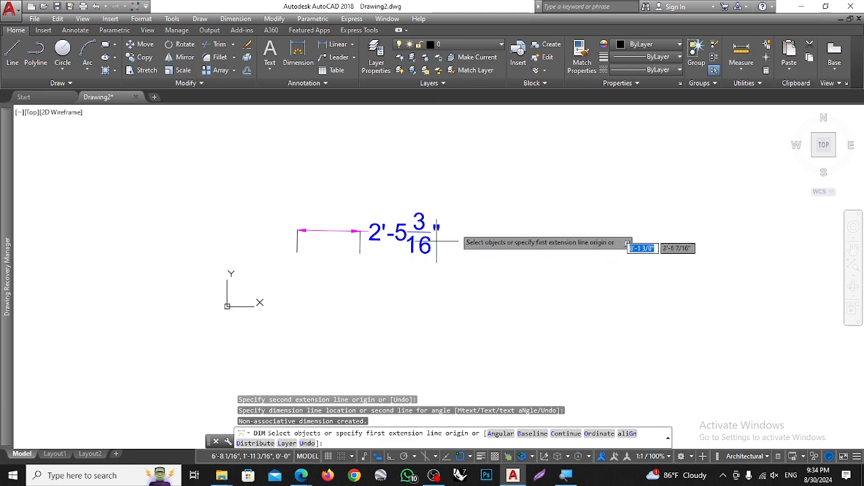
# - Add two longer test dimensions, about 14'-10" below and about 16'-5" above the first one, and end the command
pyautogui.click(376, 334)
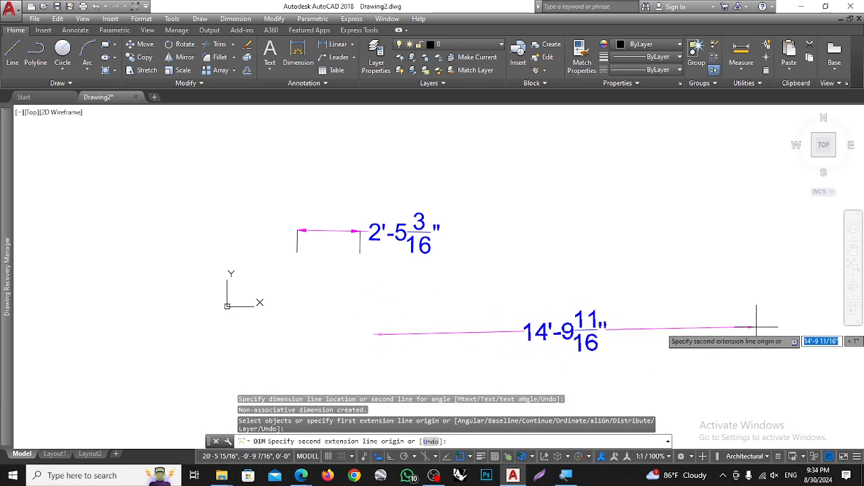
pyautogui.click(755, 325)
pyautogui.click(725, 284)
pyautogui.click(337, 172)
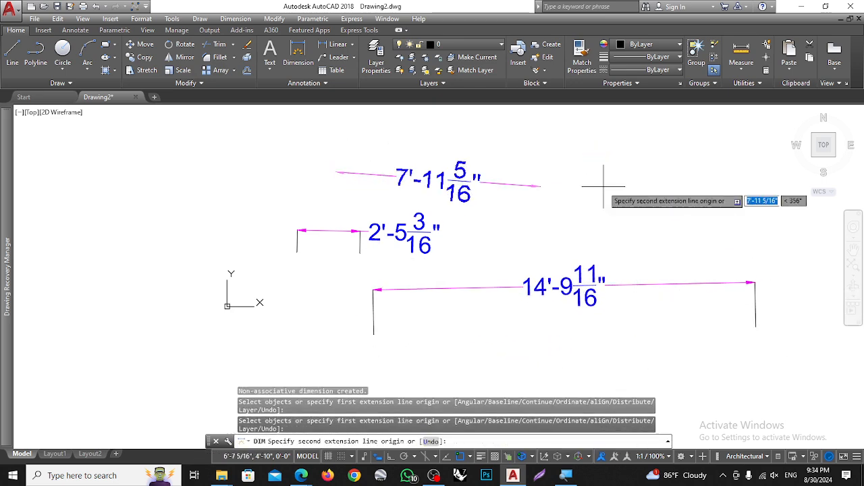
pyautogui.click(759, 189)
pyautogui.click(732, 150)
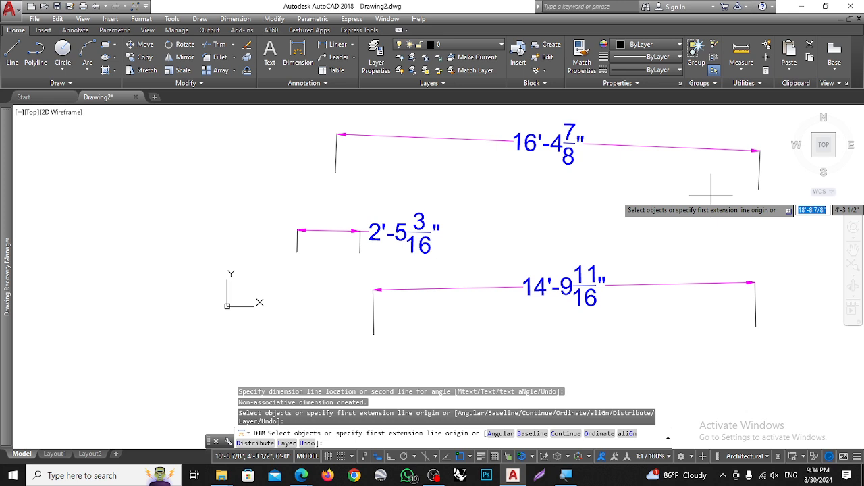
pyautogui.press('Escape')
pyautogui.press('Escape')
pyautogui.press('Escape')
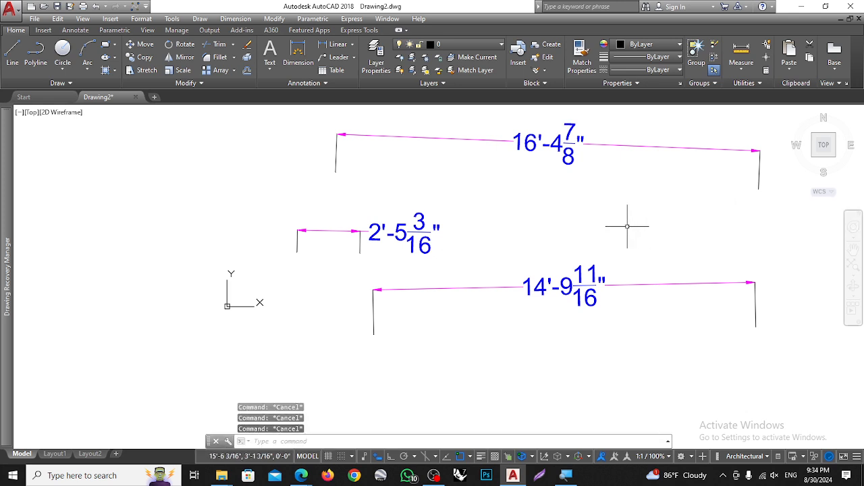
# - Erase all three test dimensions from the drawing
pyautogui.scroll(-4, 627, 227)
pyautogui.click(637, 158)
pyautogui.click(530, 280)
pyautogui.press('Delete')
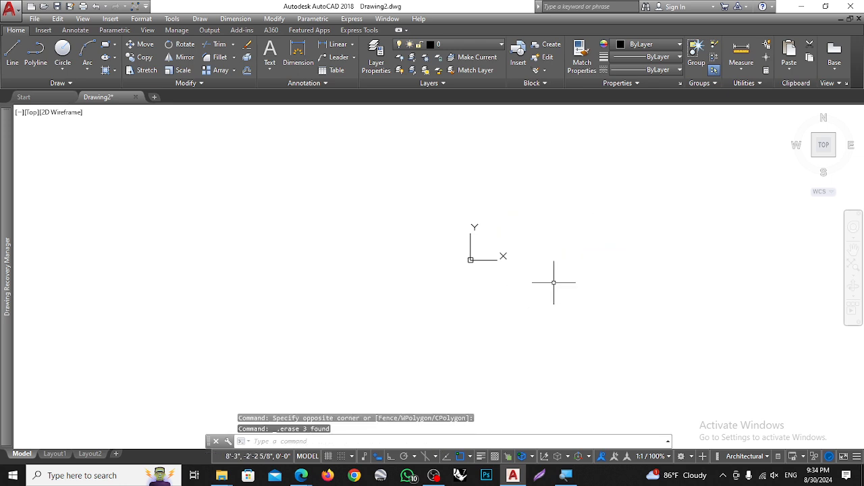
pyautogui.scroll(5, 529, 225)
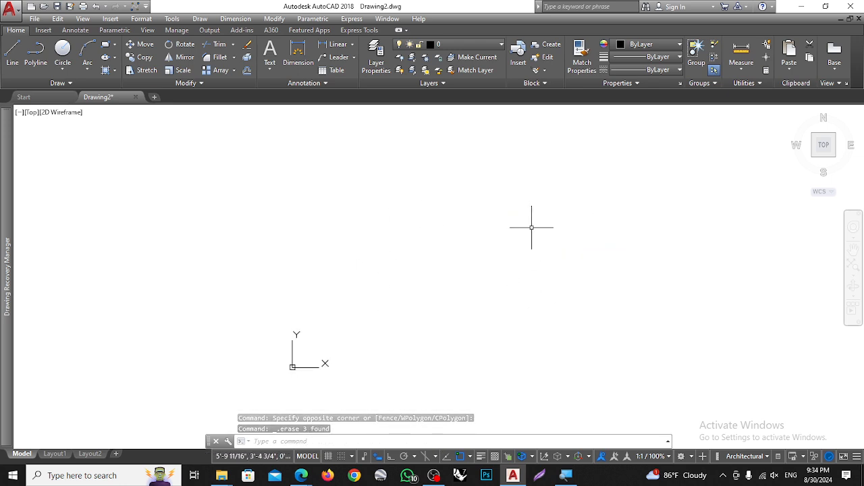
pyautogui.scroll(2, 534, 237)
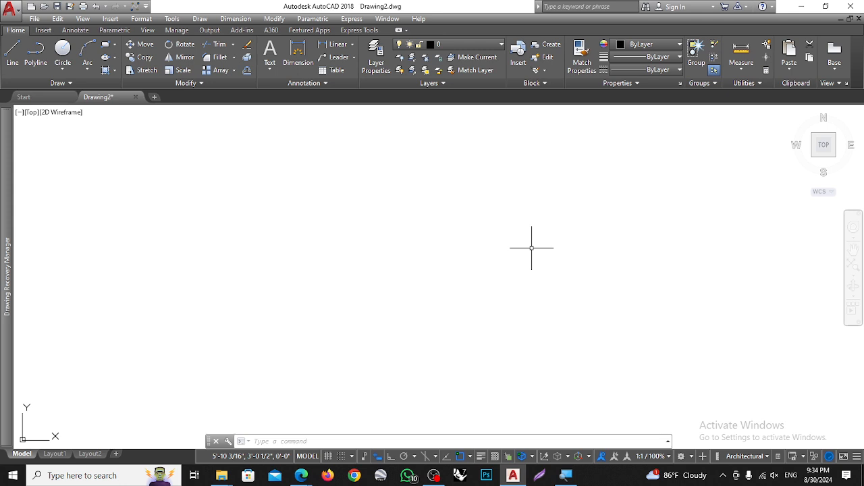
# - Review the symbol and arrow settings of the "Inch to feet" style and leave them without saving
pyautogui.write('d')
pyautogui.press('Return')
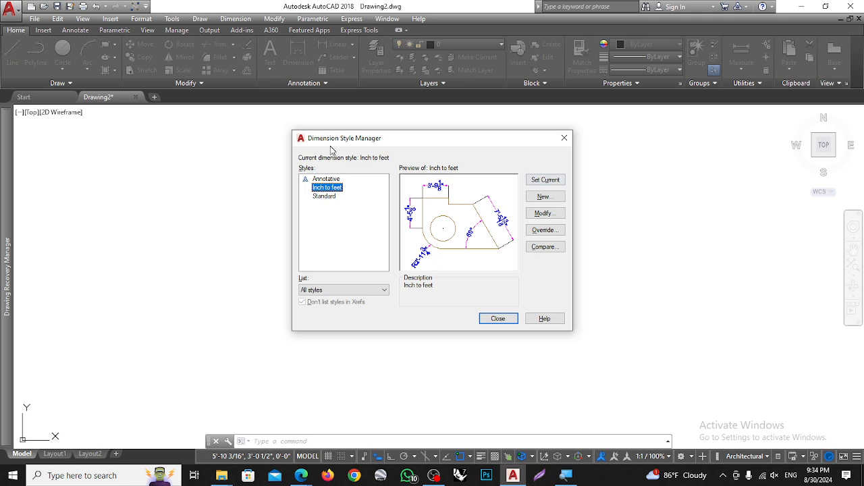
pyautogui.click(550, 213)
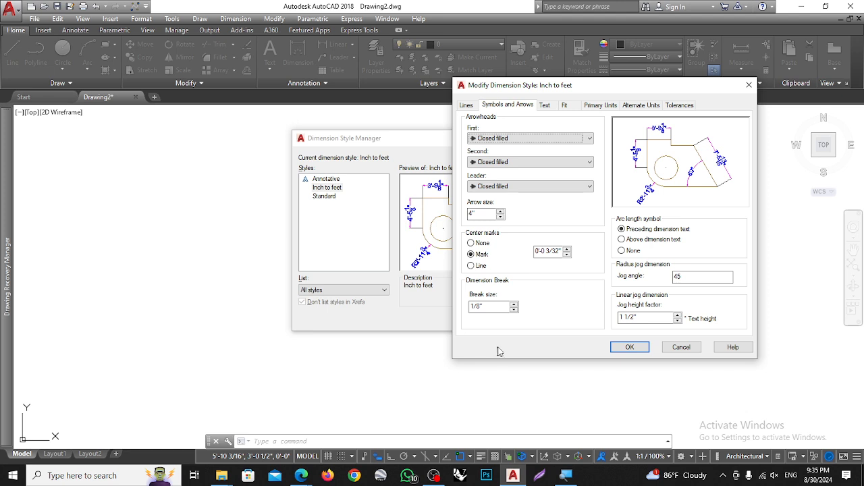
pyautogui.click(684, 349)
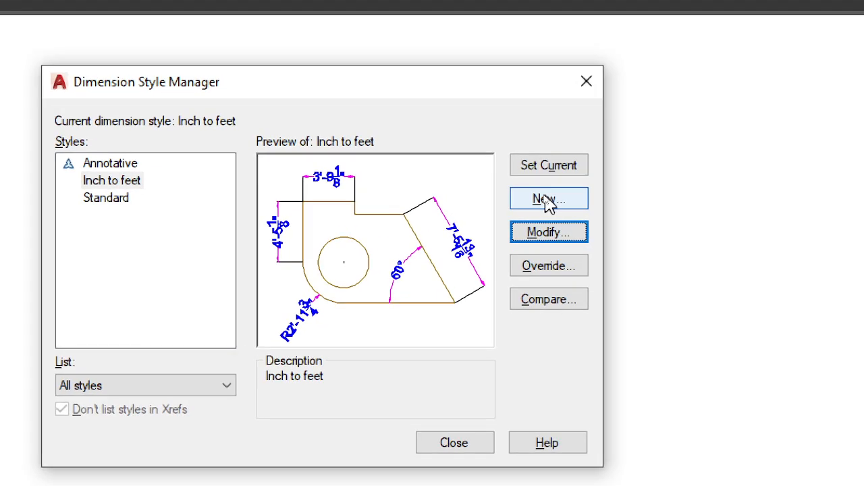
# - Create a new dimension style named "Copy of Inch to feet hhhhh" based on "Inch to feet" and continue to its settings
pyautogui.click(537, 206)
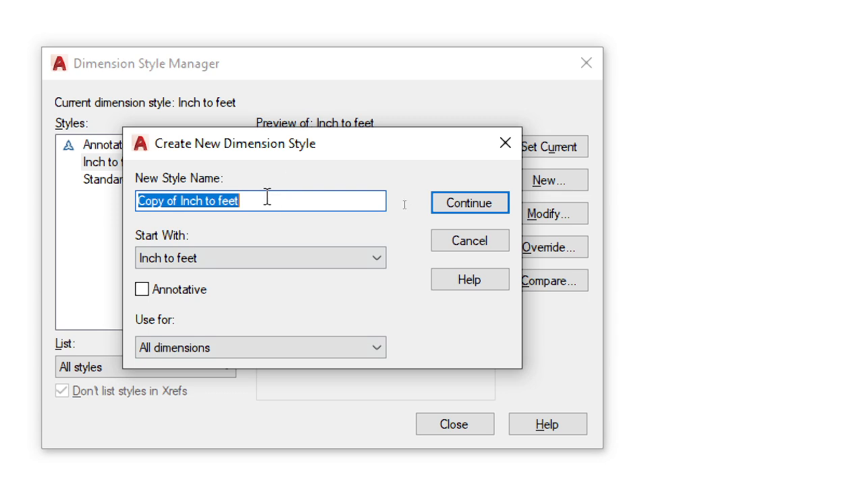
pyautogui.click(267, 216)
pyautogui.write('hh')
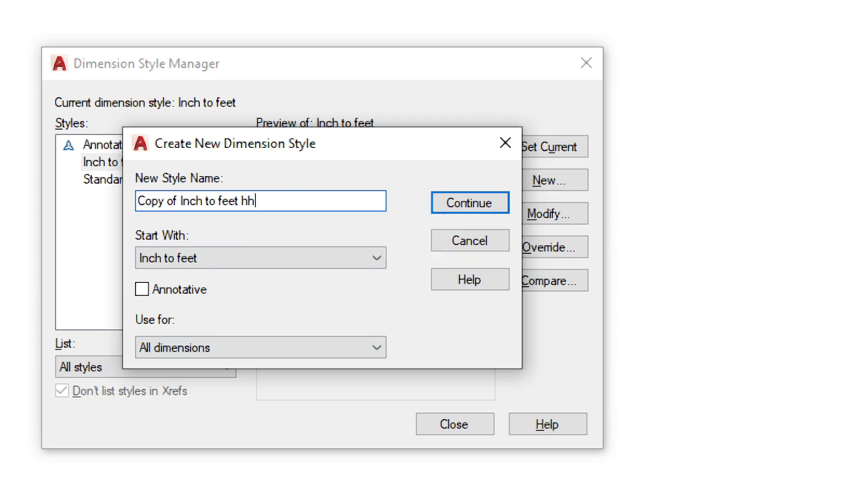
pyautogui.write('hhh')
pyautogui.click(462, 205)
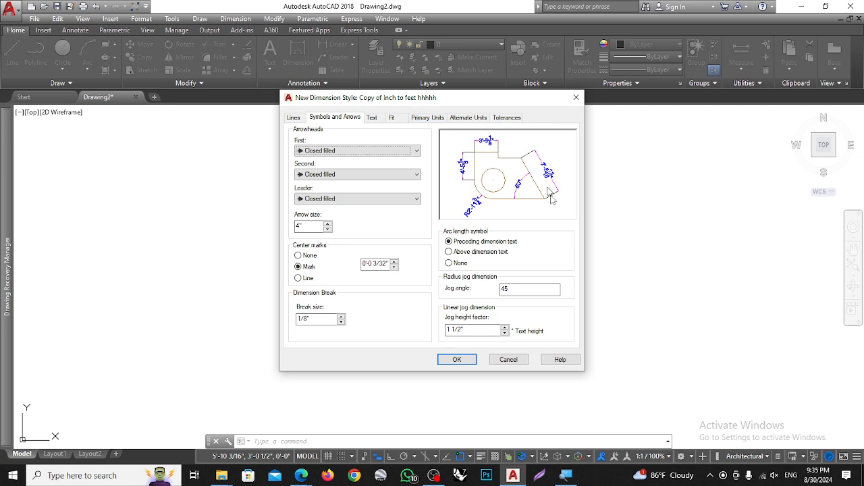
# - Set the copied style's primary unit format to Engineering with precision 0'-0.0000"
pyautogui.click(301, 119)
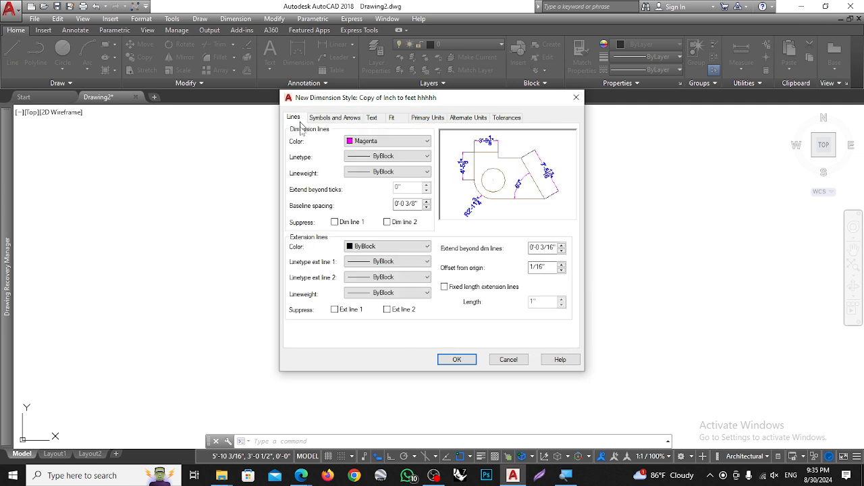
pyautogui.click(392, 119)
pyautogui.click(429, 119)
pyautogui.click(382, 143)
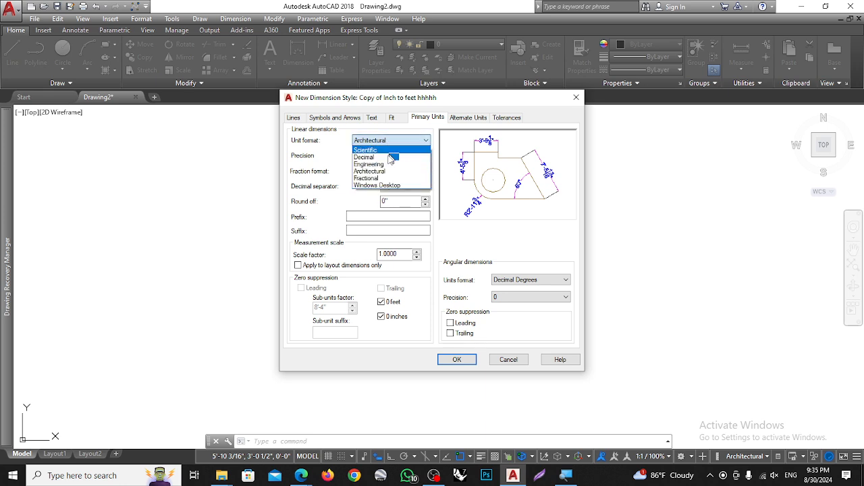
pyautogui.click(386, 166)
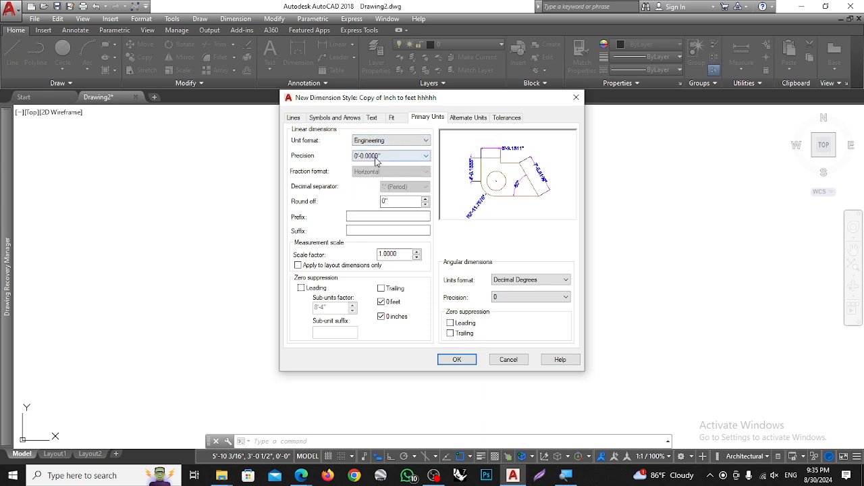
pyautogui.click(377, 156)
pyautogui.click(380, 195)
# - Set the copied dimension style's text height to 6" and its text color to Red
pyautogui.click(371, 118)
pyautogui.doubleClick(397, 196)
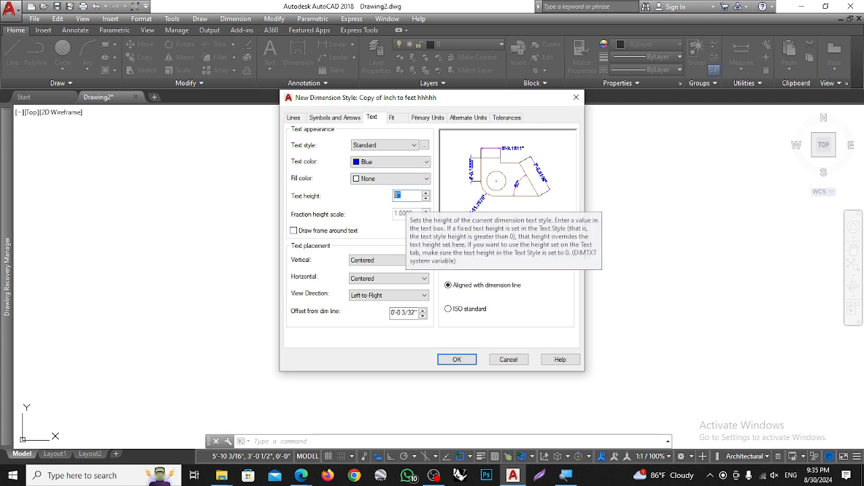
pyautogui.write('6')
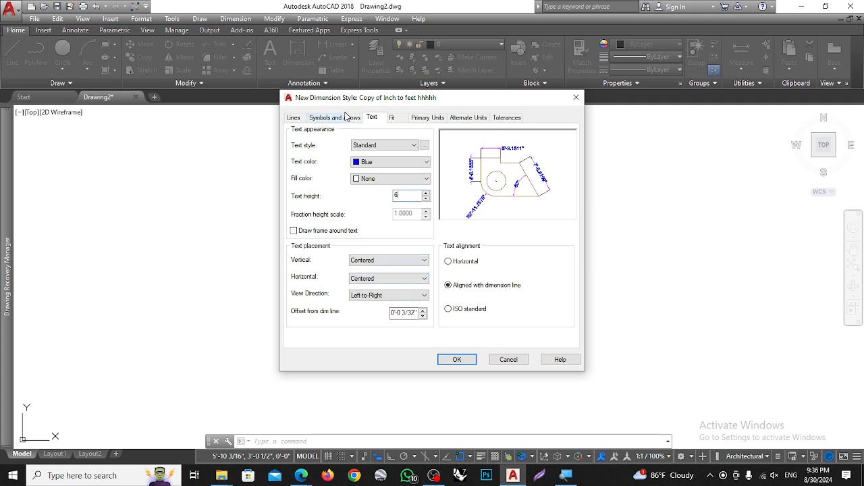
pyautogui.click(327, 119)
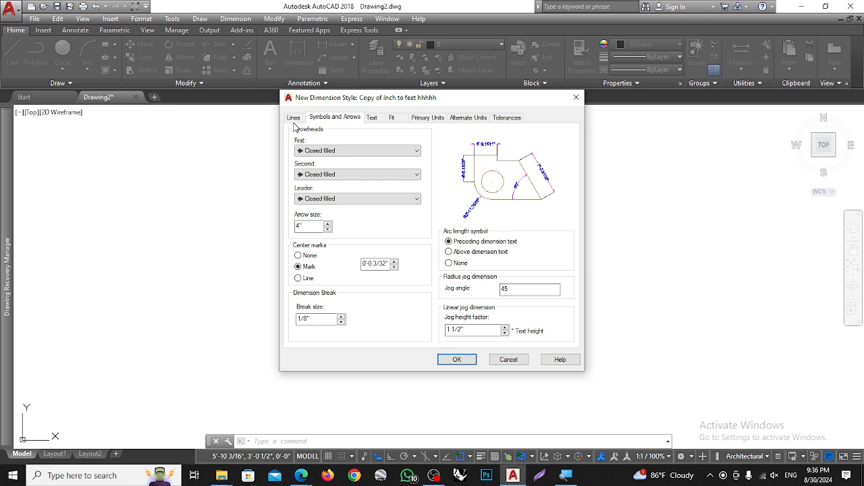
pyautogui.click(373, 118)
pyautogui.click(362, 162)
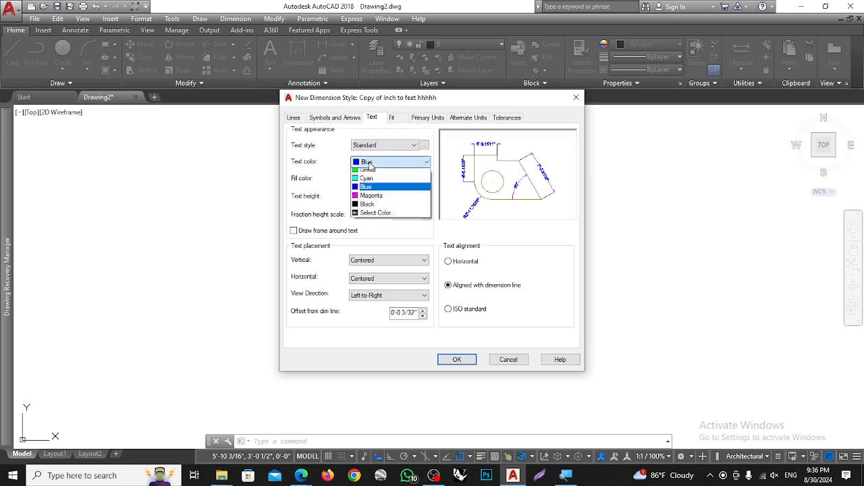
pyautogui.click(365, 189)
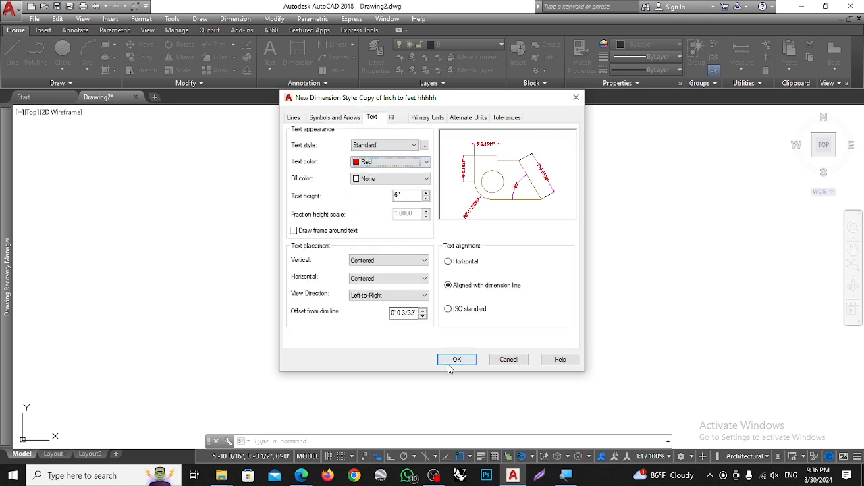
# - Set the copied style's dimension line color to Green, then save the style and close the Dimension Style Manager
pyautogui.click(297, 118)
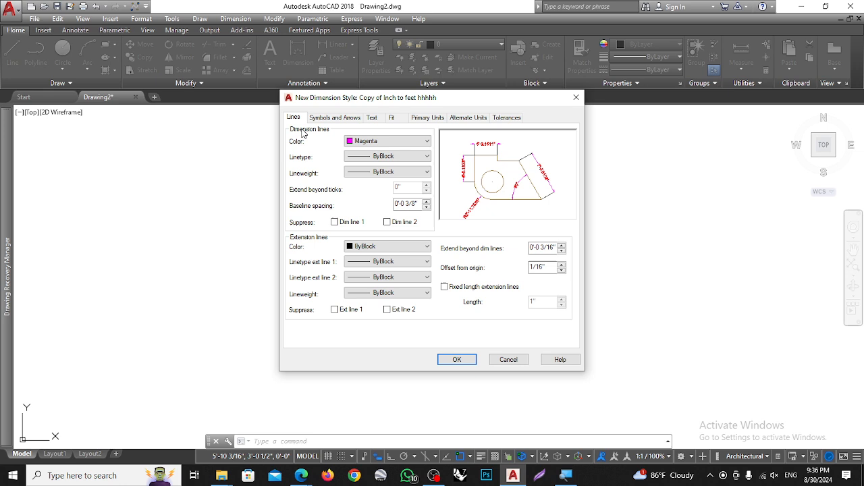
pyautogui.click(363, 148)
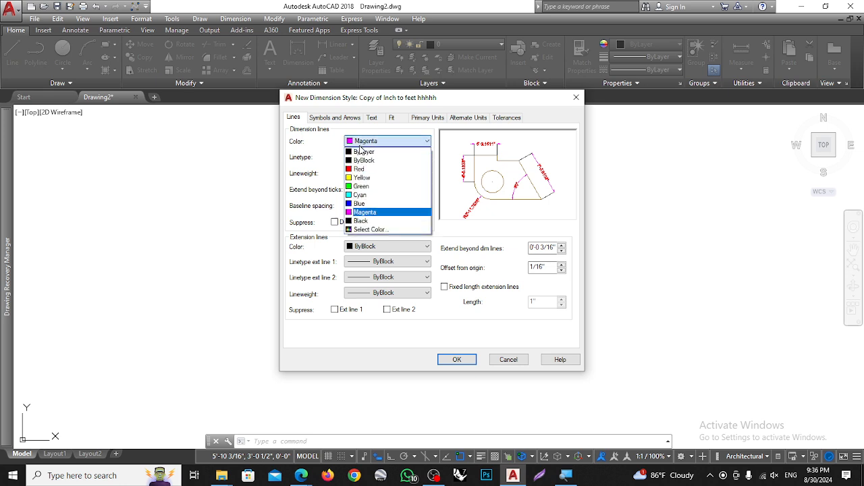
pyautogui.click(363, 186)
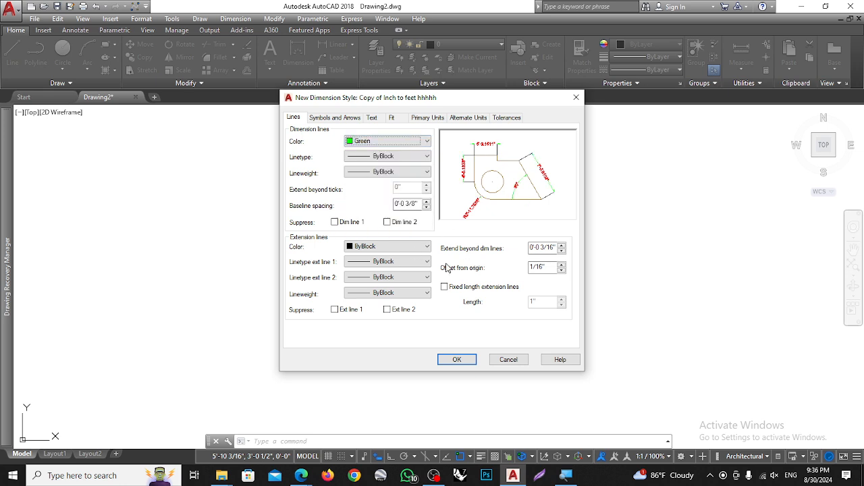
pyautogui.click(451, 360)
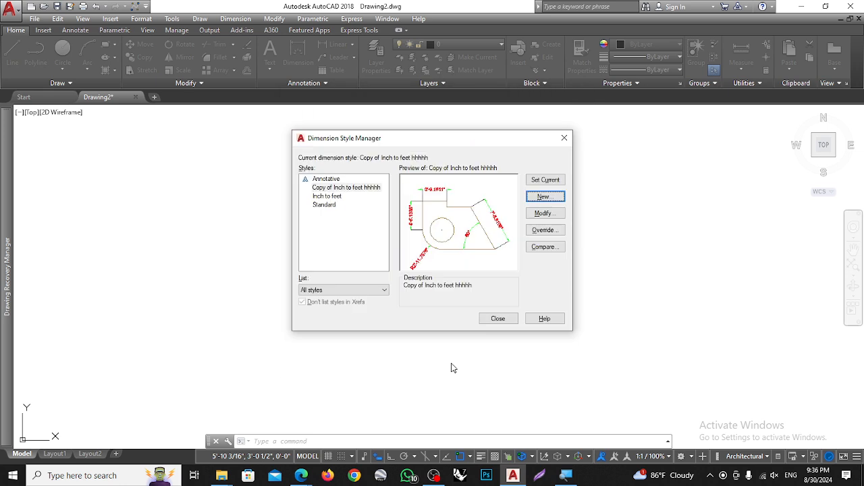
pyautogui.click(504, 321)
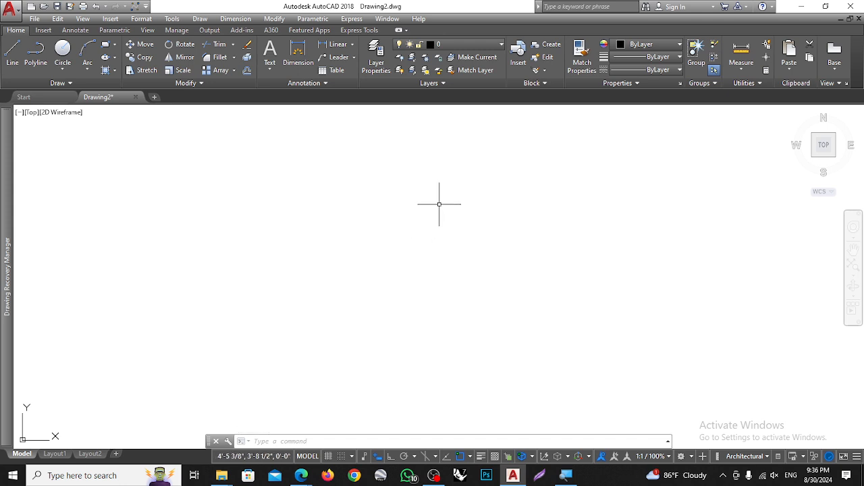
# - Make "Inch to feet" the current dimension style and close the Dimension Style Manager
pyautogui.write('d')
pyautogui.press('Return')
pyautogui.moveTo(408, 142); pyautogui.dragTo(587, 127)
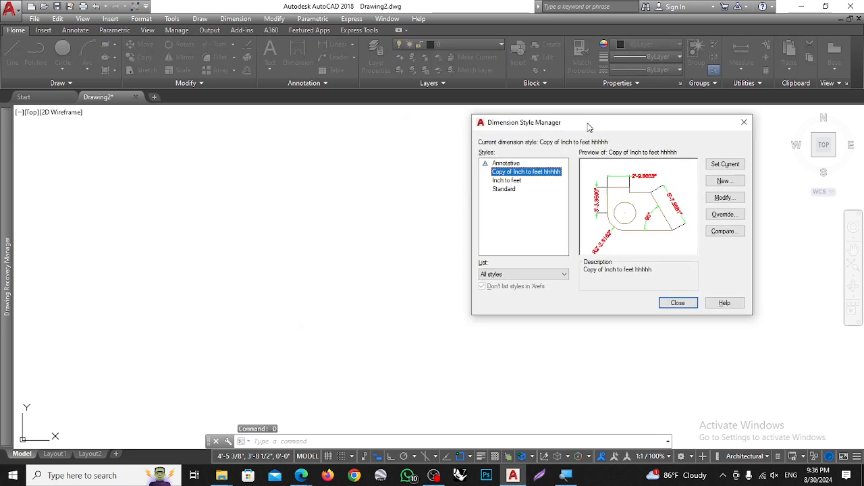
pyautogui.click(507, 181)
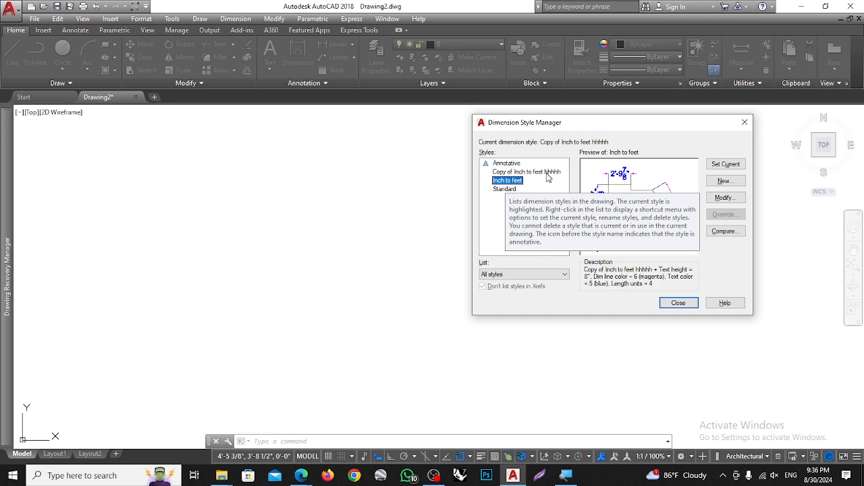
pyautogui.click(507, 181)
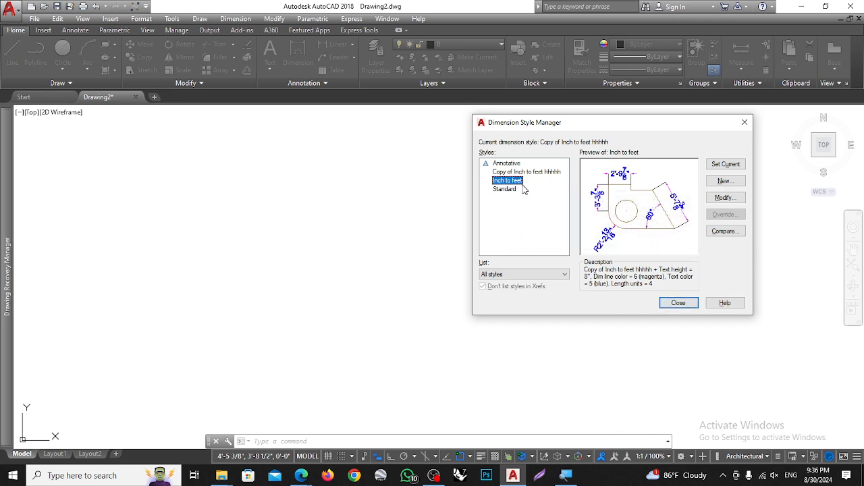
pyautogui.click(726, 165)
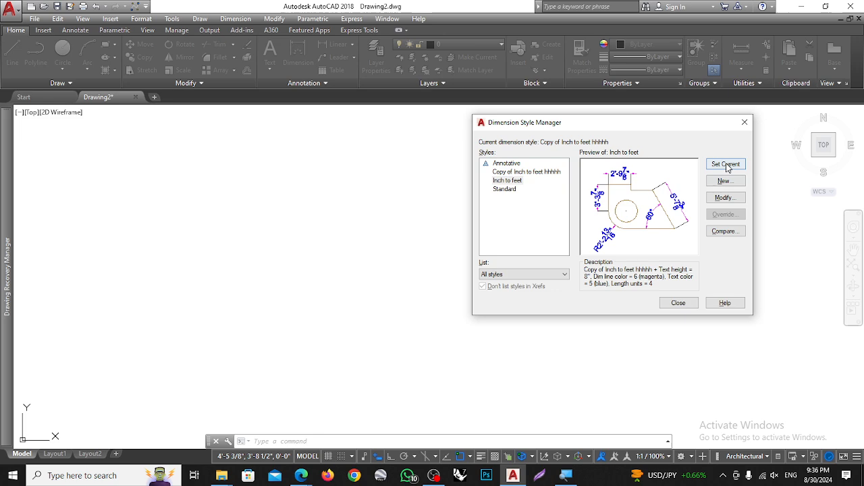
pyautogui.click(678, 302)
# - Place a nearly horizontal test dimension about 8'-2" long in the empty drawing, with its dimension line above the picked points
pyautogui.click(290, 52)
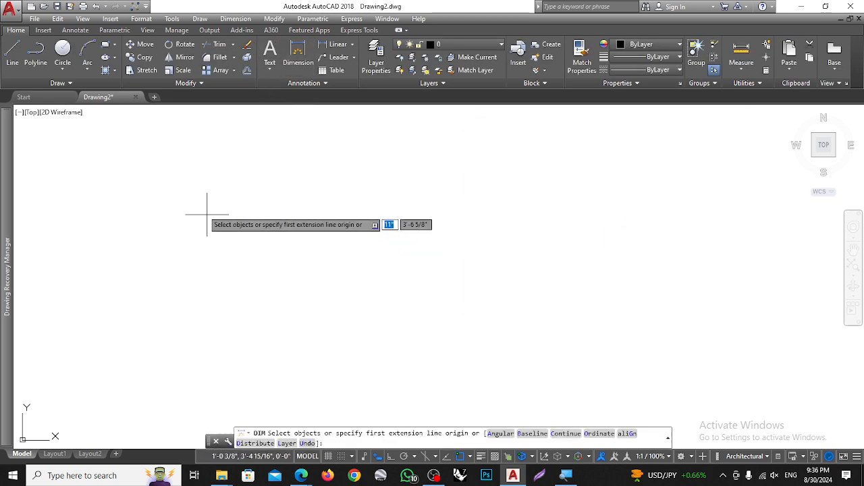
pyautogui.click(188, 193)
pyautogui.click(716, 205)
pyautogui.click(703, 154)
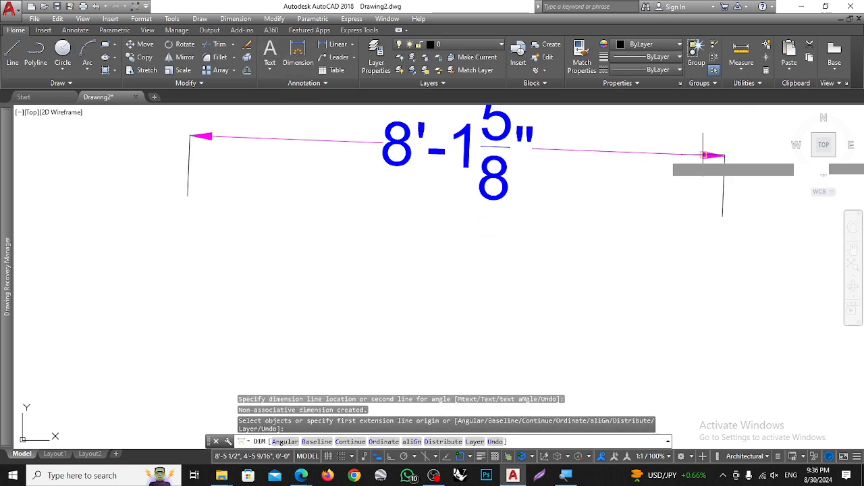
pyautogui.scroll(-6, 466, 222)
pyautogui.scroll(4, 485, 197)
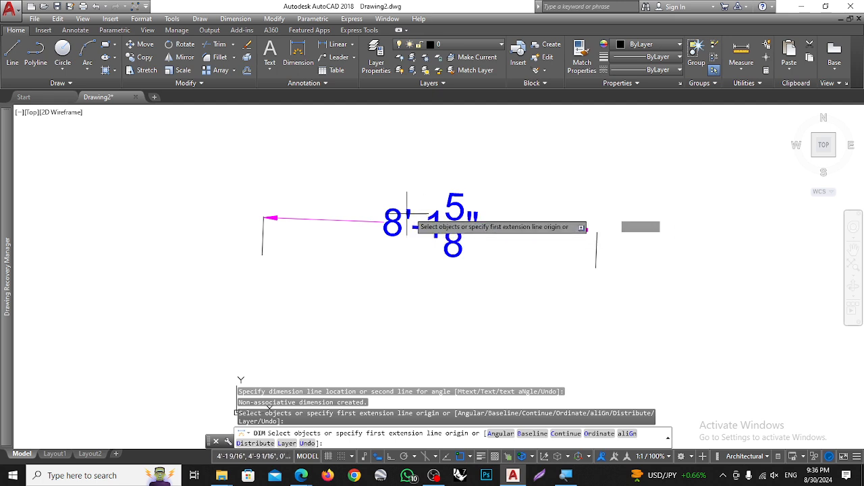
pyautogui.write('d')
pyautogui.press('Return')
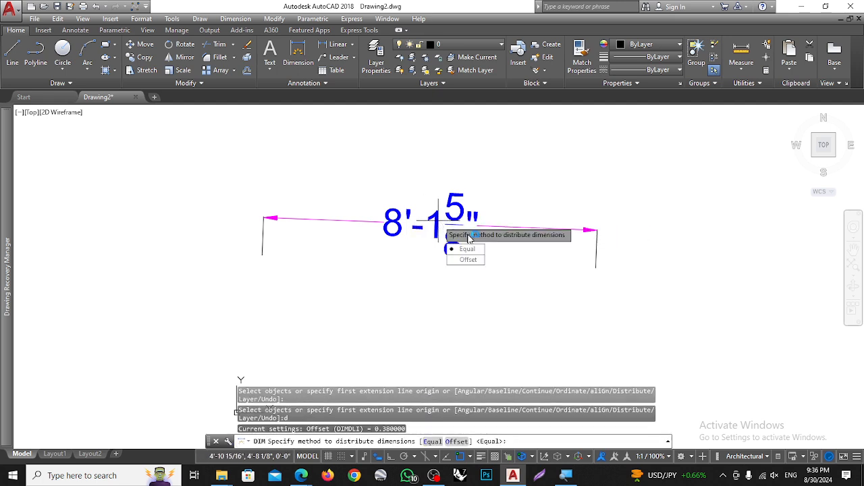
pyautogui.press('Escape')
pyautogui.press('Escape')
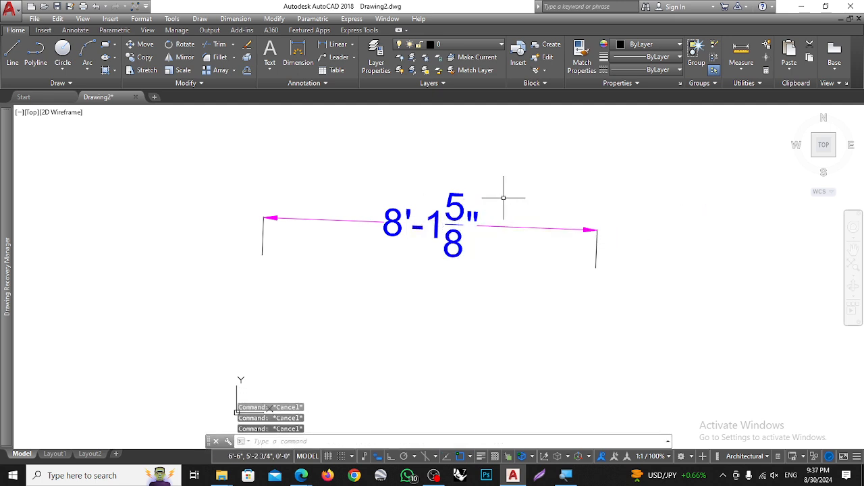
# - Review the text settings of the "Inch to feet" style and leave them without saving
pyautogui.write('d')
pyautogui.press('Return')
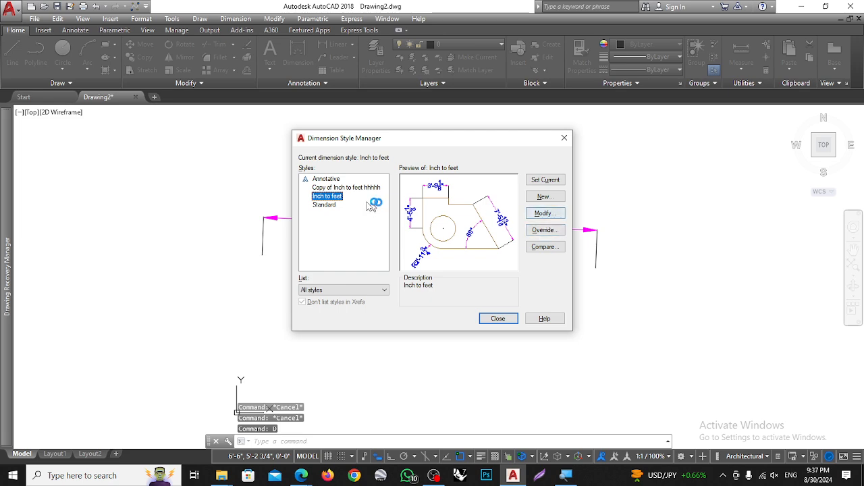
pyautogui.click(546, 212)
pyautogui.click(545, 105)
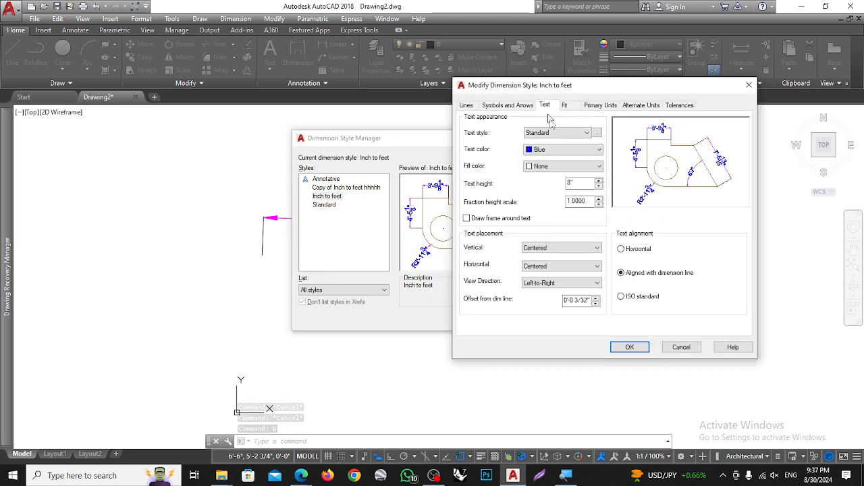
pyautogui.click(675, 348)
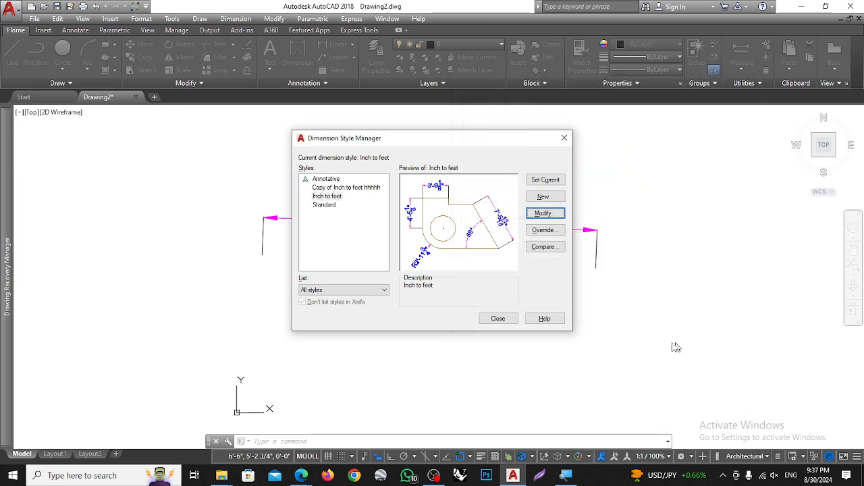
pyautogui.click(497, 318)
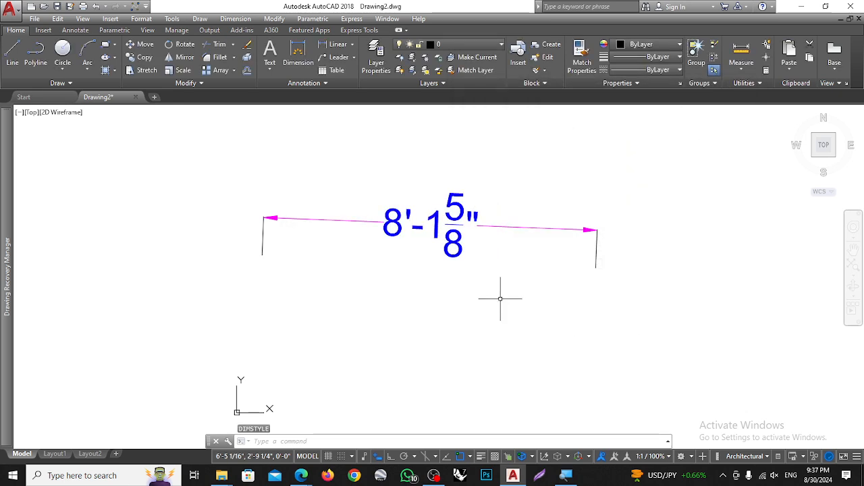
# - Make "Copy of Inch to feet hhhhh" the current dimension style and close the Dimension Style Manager
pyautogui.write('d')
pyautogui.press('Return')
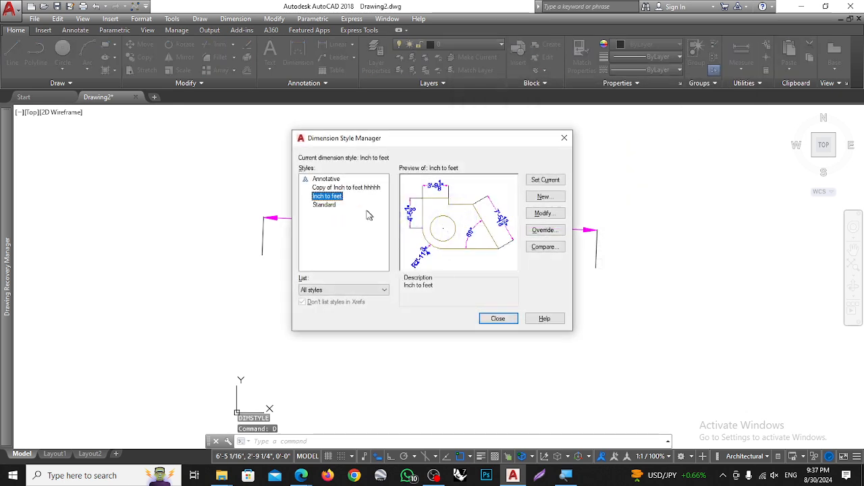
pyautogui.press('Up')
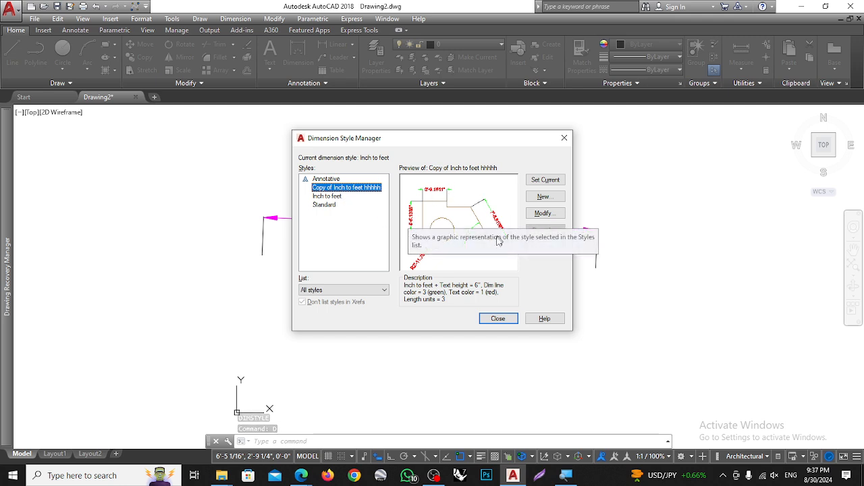
pyautogui.click(545, 179)
pyautogui.click(498, 318)
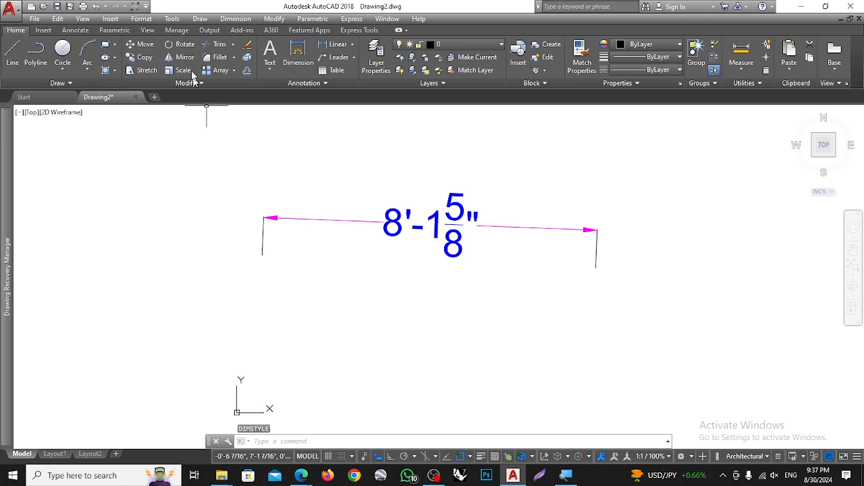
# - Place a second test dimension about 18'-8" long, below and to the right of the blue one, and end the command
pyautogui.click(297, 62)
pyautogui.scroll(-6, 337, 150)
pyautogui.click(399, 221)
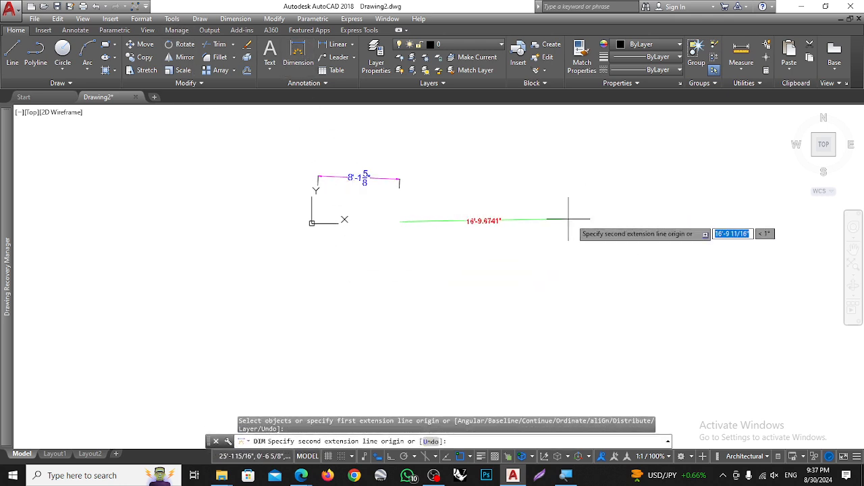
pyautogui.click(587, 221)
pyautogui.click(584, 206)
pyautogui.scroll(4, 445, 199)
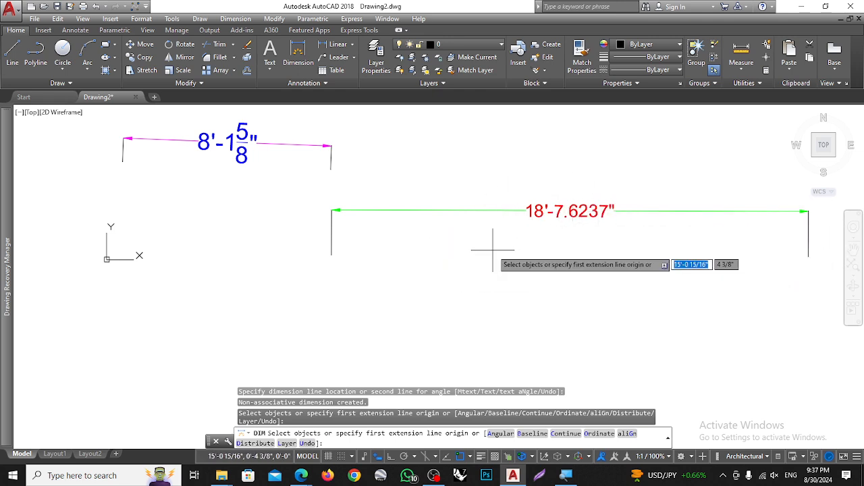
pyautogui.press('Escape')
pyautogui.press('Escape')
pyautogui.press('Escape')
pyautogui.press('Escape')
# - Create a new dimension style named "dfghj" starting with "Copy of Inch to feet hhhhh" and continue to its settings
pyautogui.scroll(-2, 358, 254)
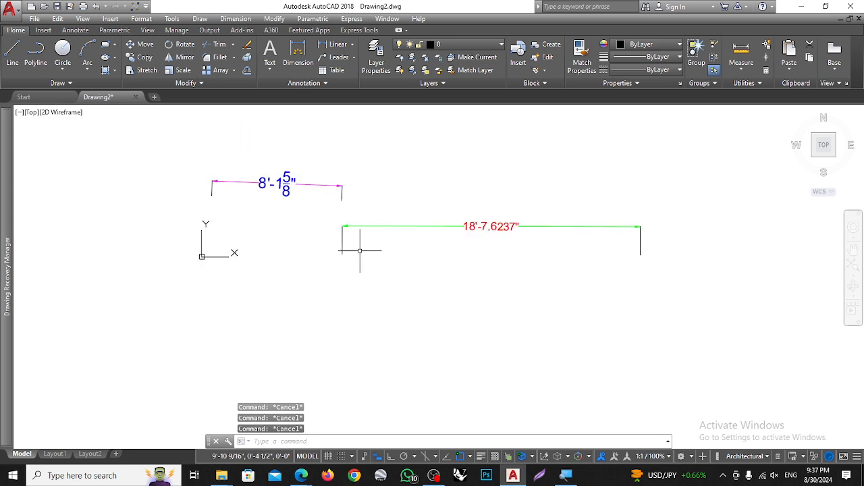
pyautogui.scroll(-2, 386, 247)
pyautogui.moveTo(588, 246); pyautogui.dragTo(350, 241, button='middle')
pyautogui.scroll(3, 351, 242)
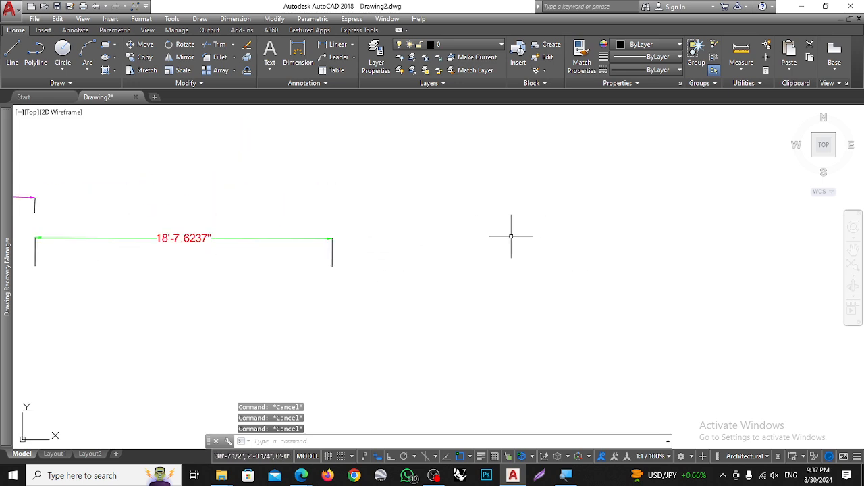
pyautogui.write('d')
pyautogui.press('Return')
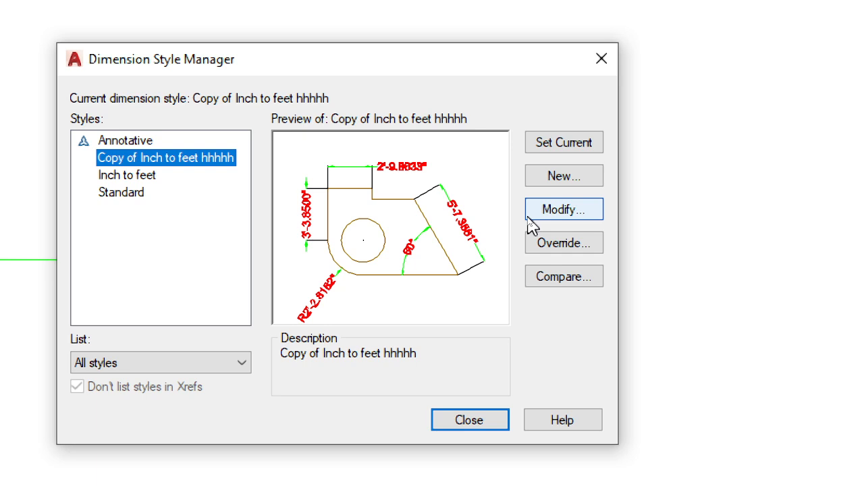
pyautogui.click(577, 177)
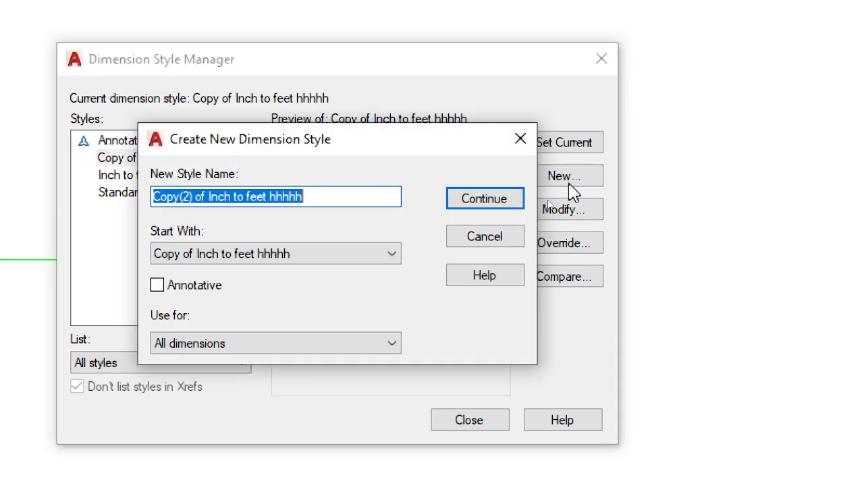
pyautogui.click(323, 194)
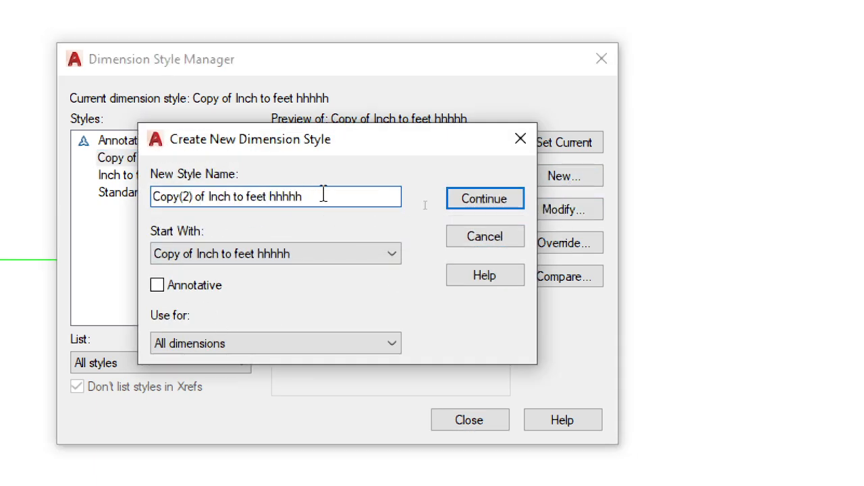
pyautogui.moveTo(324, 195); pyautogui.dragTo(66, 225)
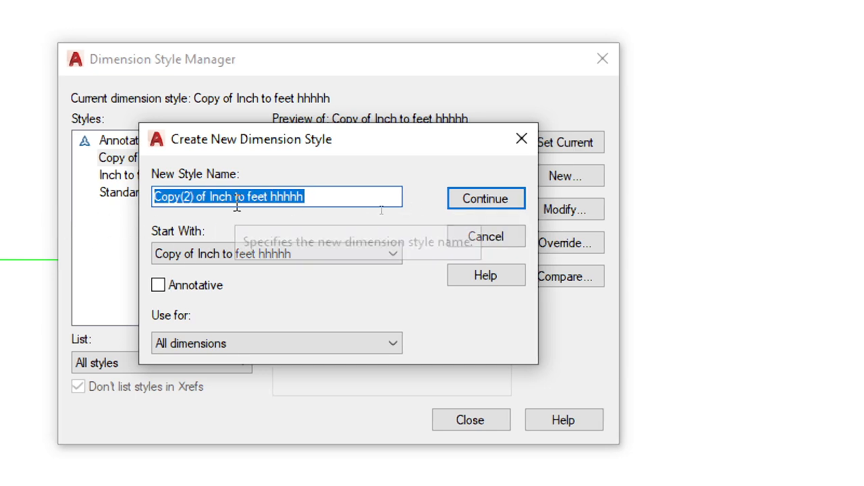
pyautogui.write('dfghj')
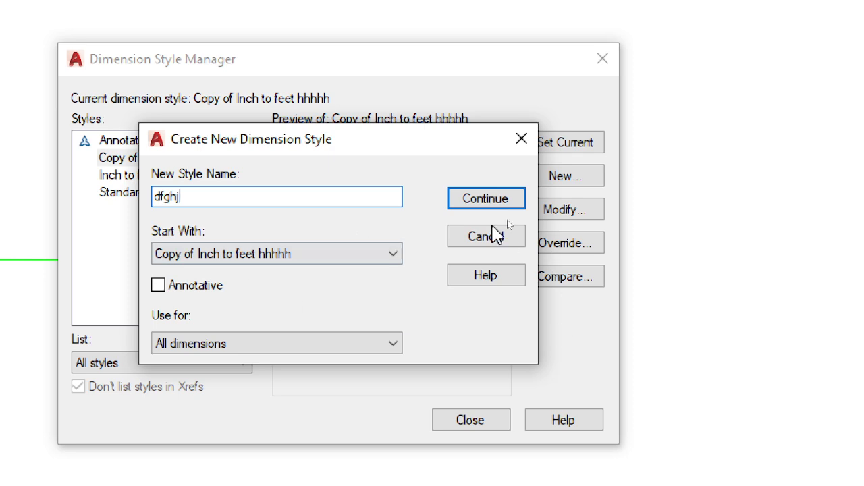
pyautogui.click(476, 206)
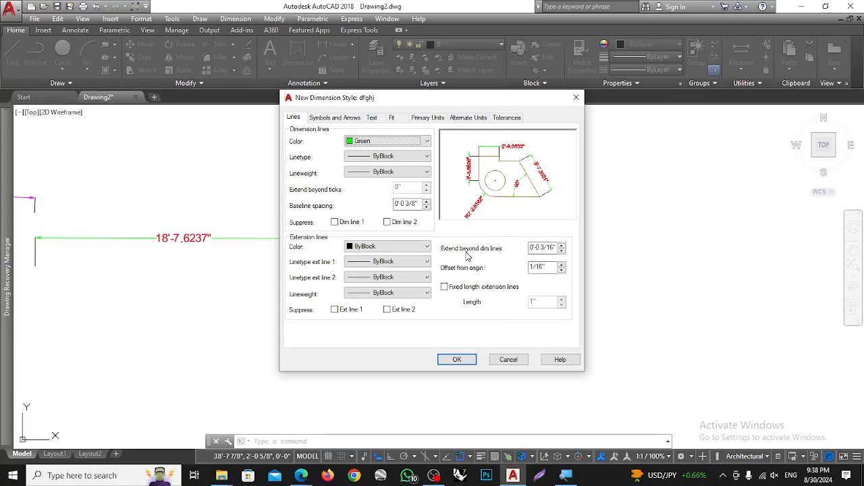
# - Set the text color of the new dfghj style to Magenta and save the style
pyautogui.click(379, 118)
pyautogui.click(409, 162)
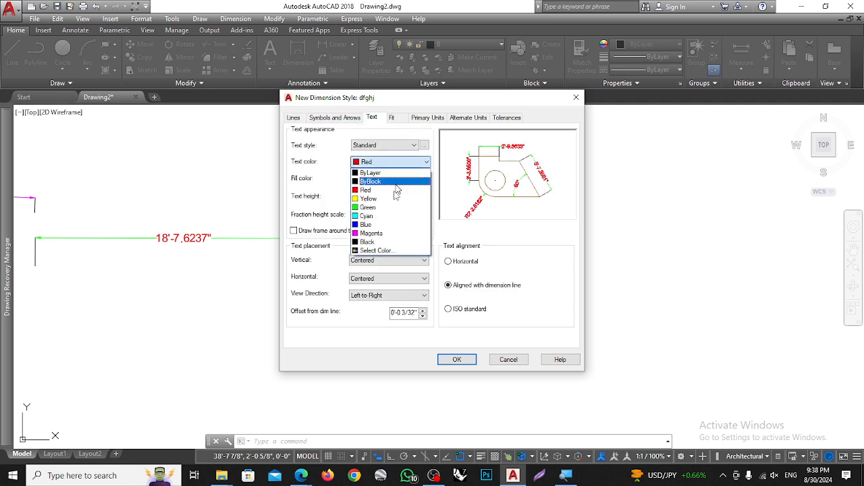
pyautogui.click(373, 234)
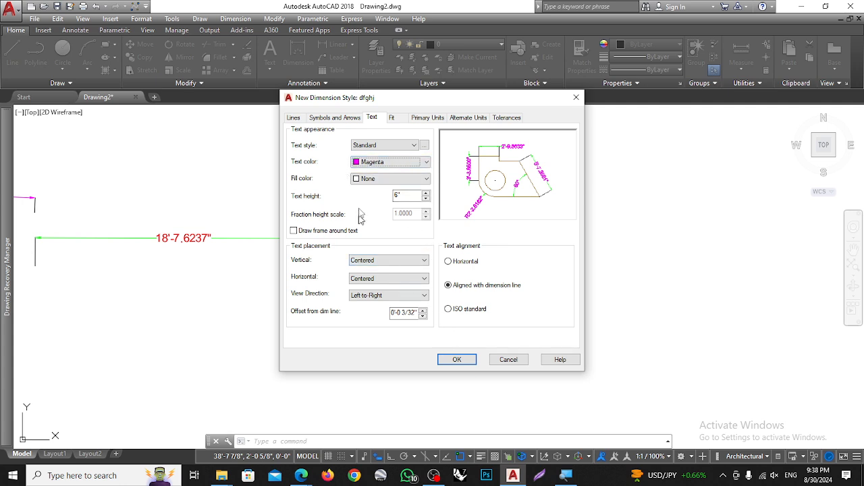
pyautogui.click(457, 358)
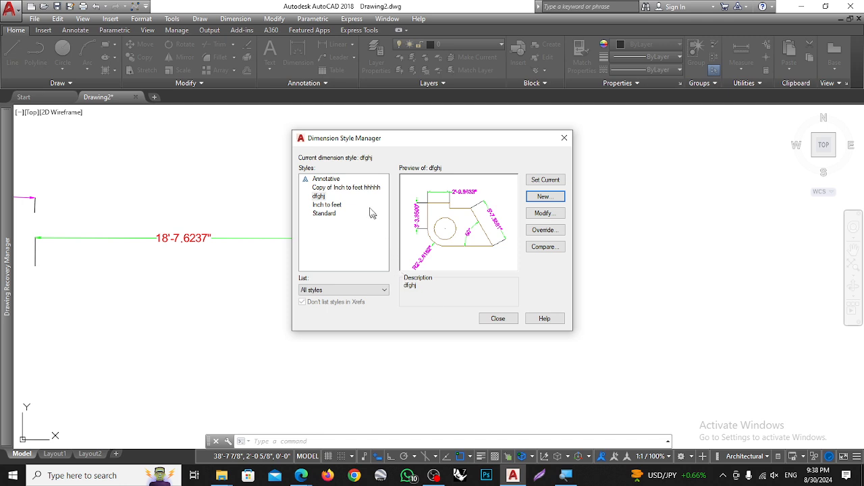
# - Make dfghj the current dimension style and close the Dimension Style Manager
pyautogui.click(324, 196)
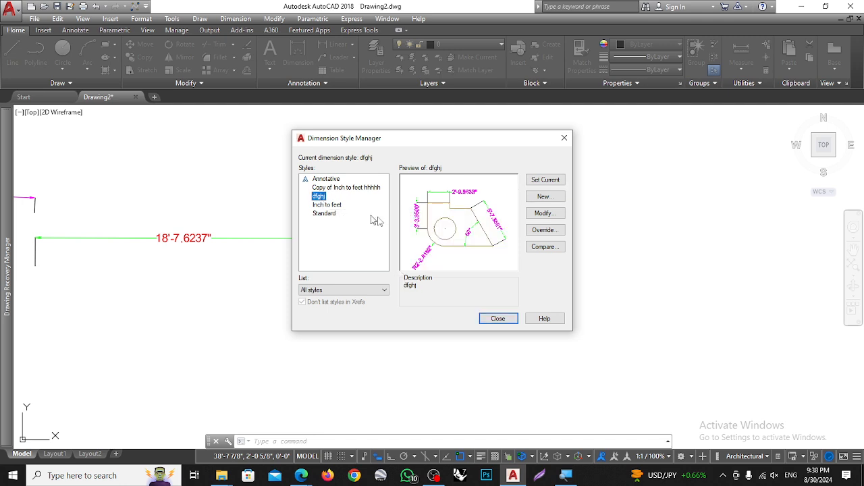
pyautogui.click(545, 181)
pyautogui.click(497, 320)
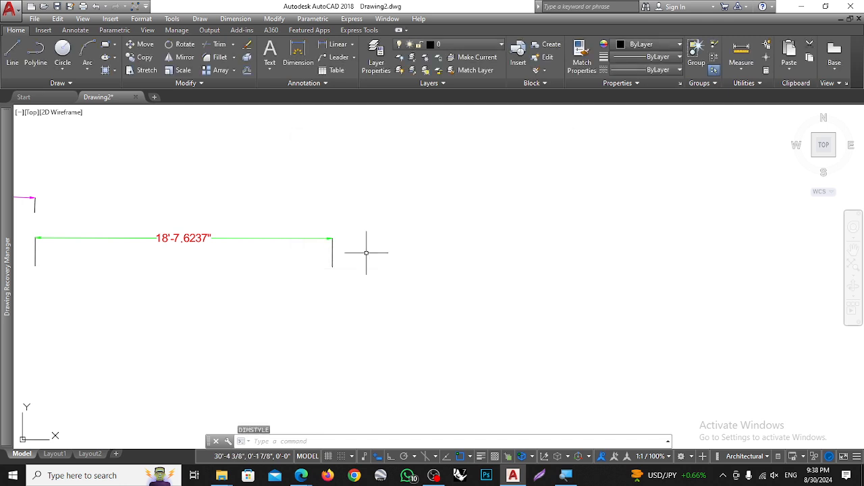
# - Place a third test dimension about 26'-1" long, sloping slightly down beyond the red-text dimension's end, and end the command
pyautogui.click(401, 297)
pyautogui.click(650, 309)
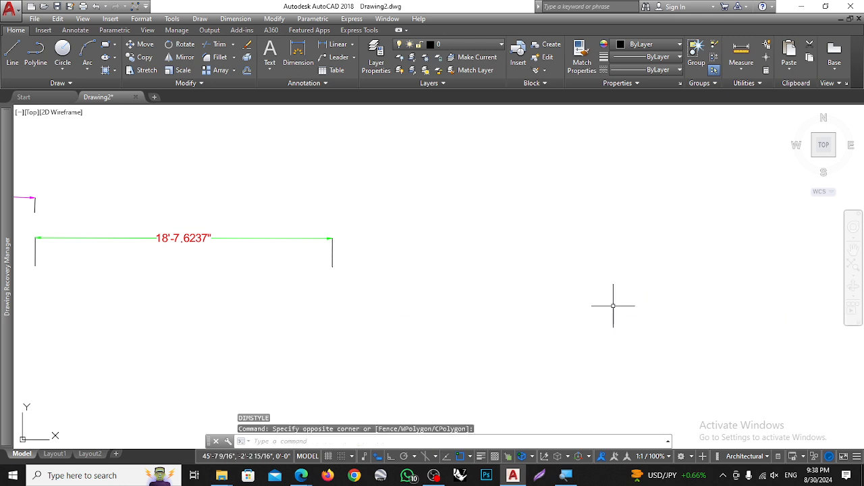
pyautogui.click(298, 55)
pyautogui.click(382, 291)
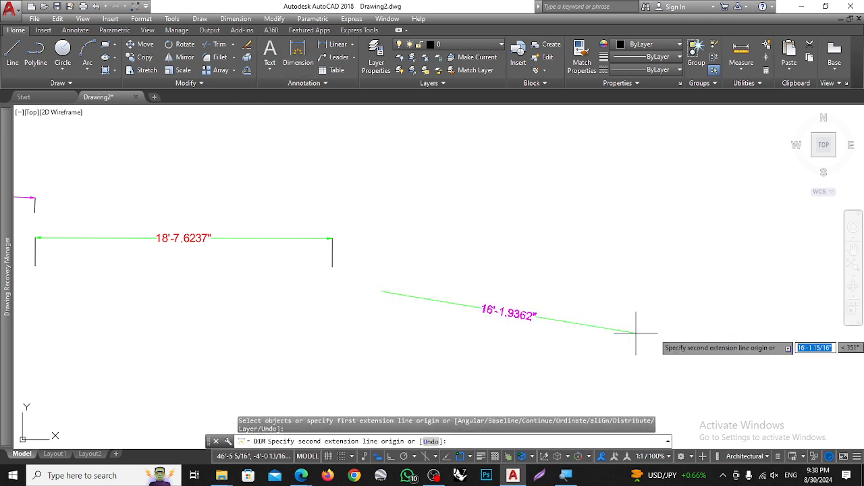
pyautogui.click(796, 311)
pyautogui.click(794, 271)
pyautogui.scroll(-2, 475, 256)
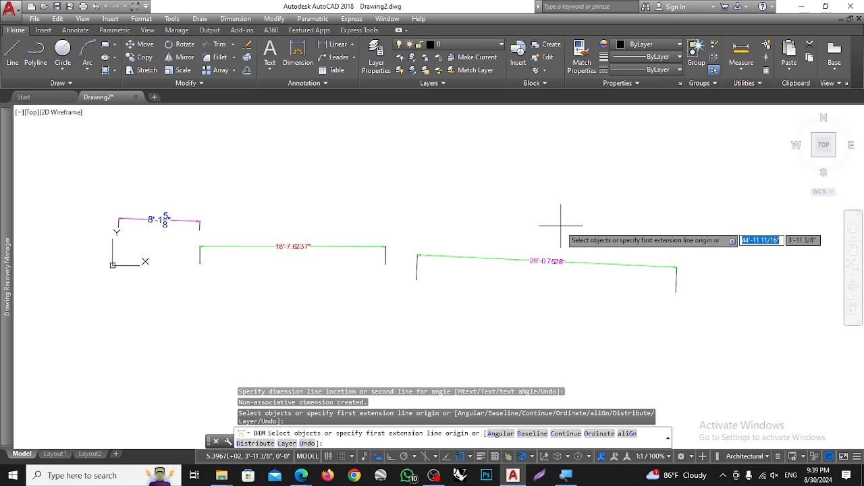
pyautogui.scroll(2, 511, 224)
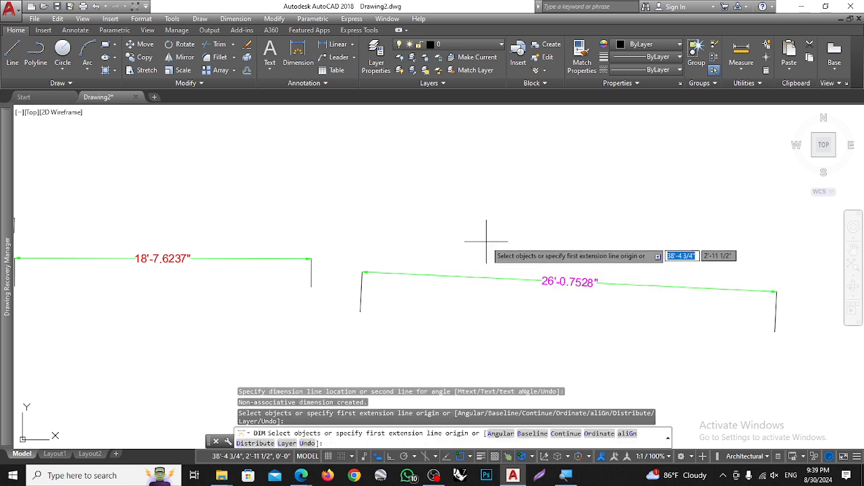
pyautogui.press('Escape')
pyautogui.press('Escape')
pyautogui.press('Escape')
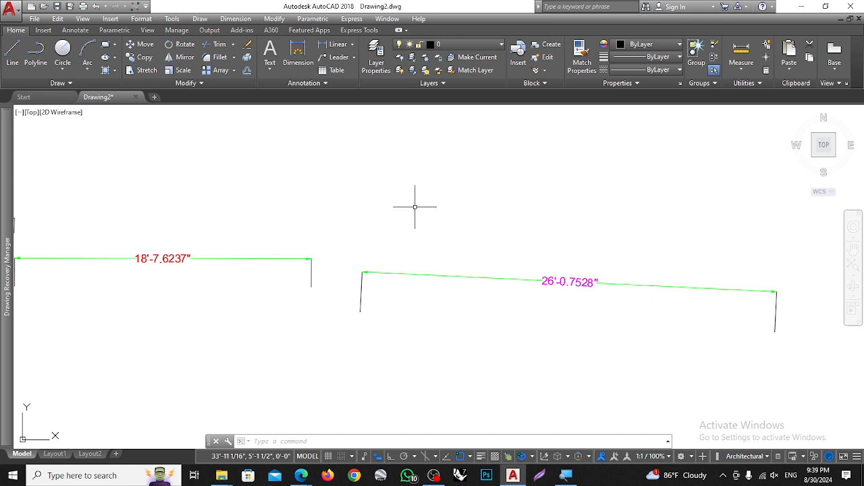
# - Delete all three test dimensions from the drawing
pyautogui.scroll(-5, 355, 203)
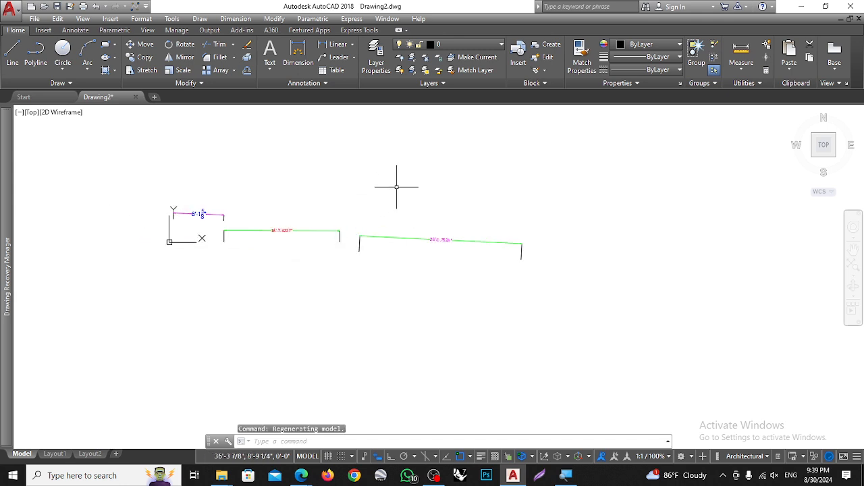
pyautogui.scroll(4, 397, 186)
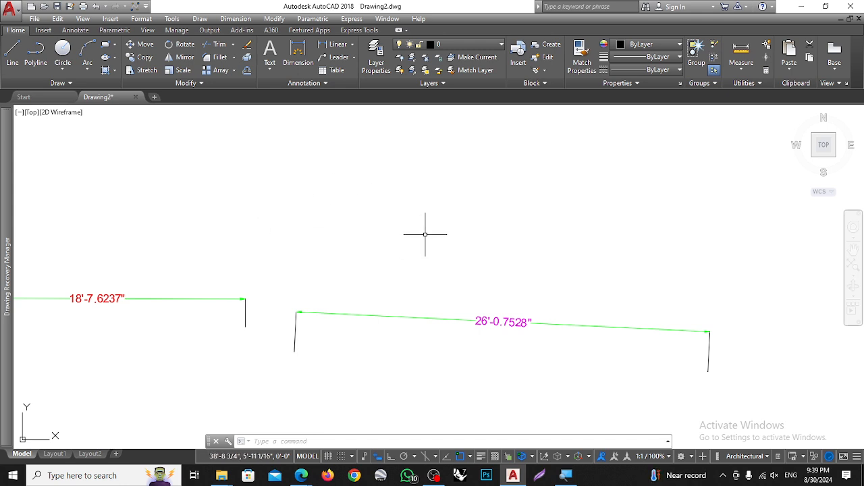
pyautogui.scroll(-6, 439, 256)
pyautogui.scroll(4, 347, 266)
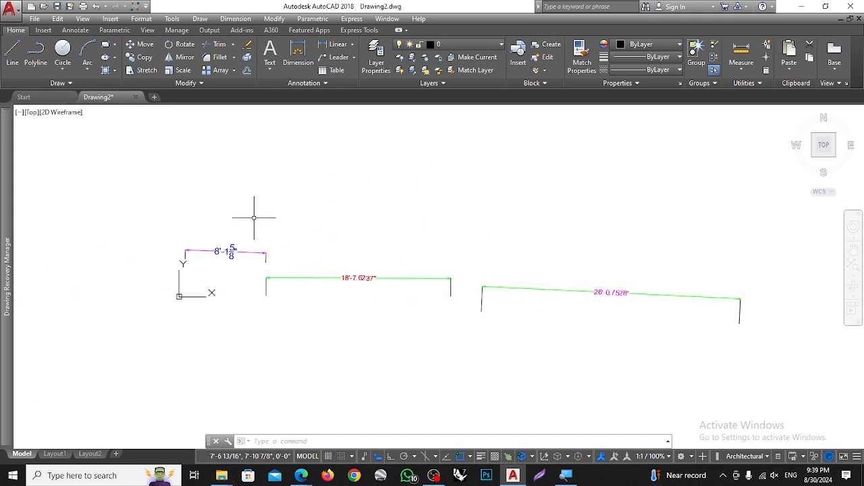
pyautogui.click(607, 188)
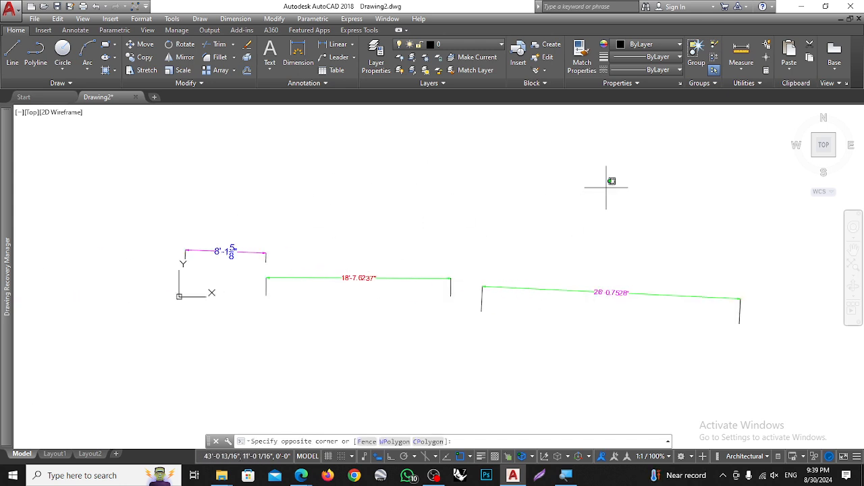
pyautogui.click(260, 314)
pyautogui.press('Delete')
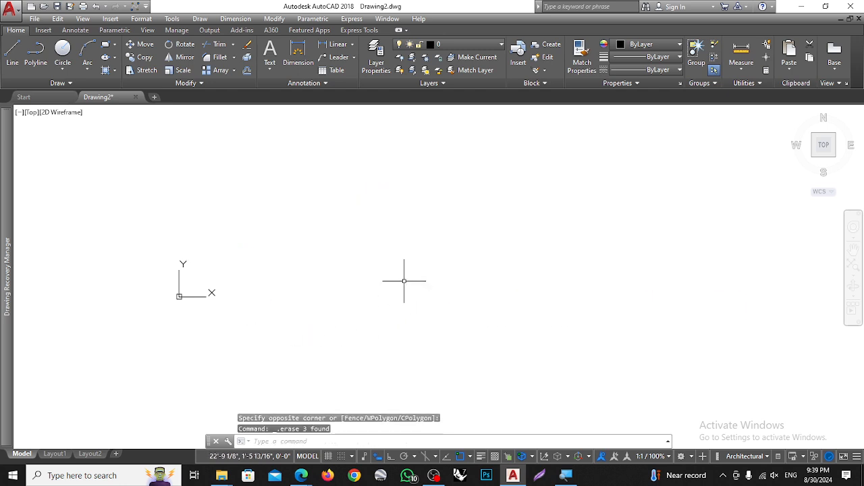
# - Modify the dfghj style: review the dimension line linetype and lineweight options, and set the extension line color to Yellow
pyautogui.scroll(3, 372, 216)
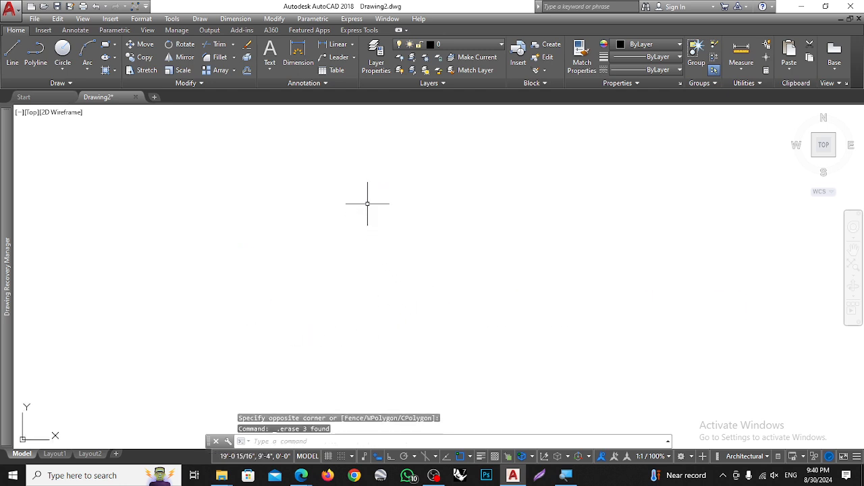
pyautogui.write('d')
pyautogui.press('Return')
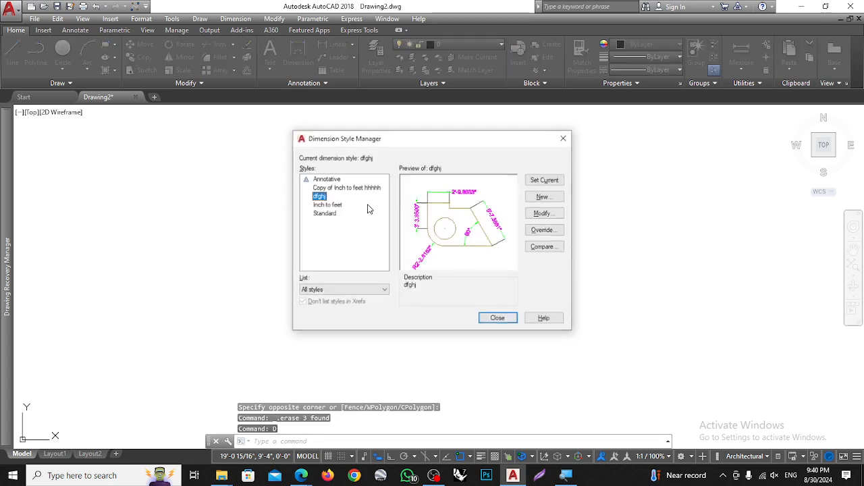
pyautogui.click(543, 213)
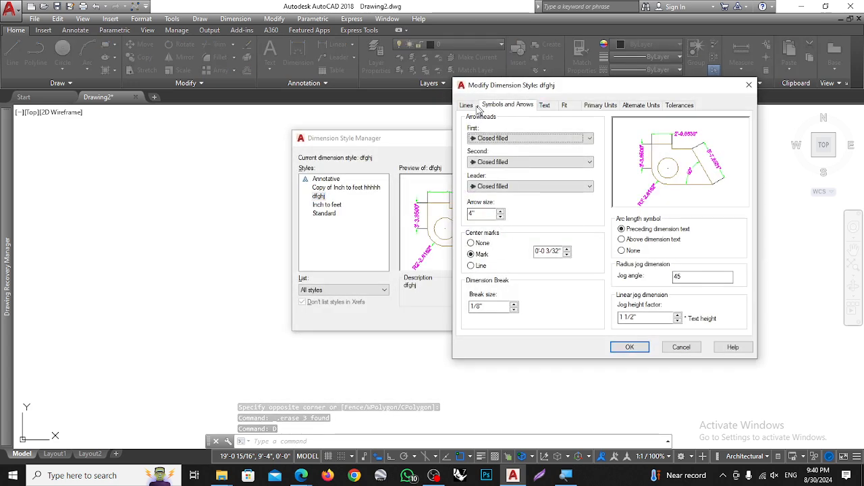
pyautogui.click(466, 106)
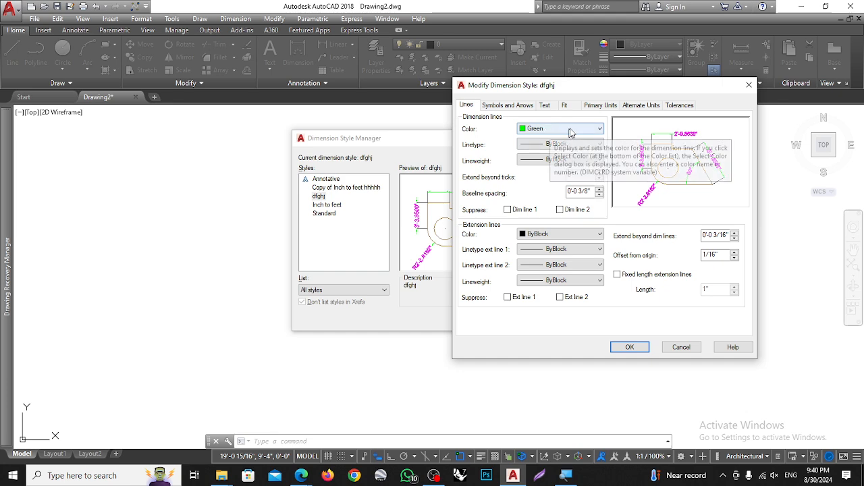
pyautogui.moveTo(688, 88); pyautogui.dragTo(577, 113)
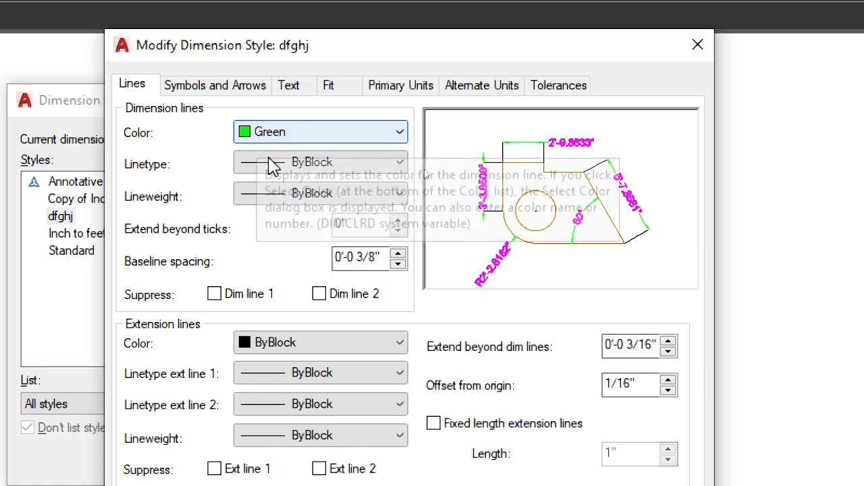
pyautogui.click(356, 165)
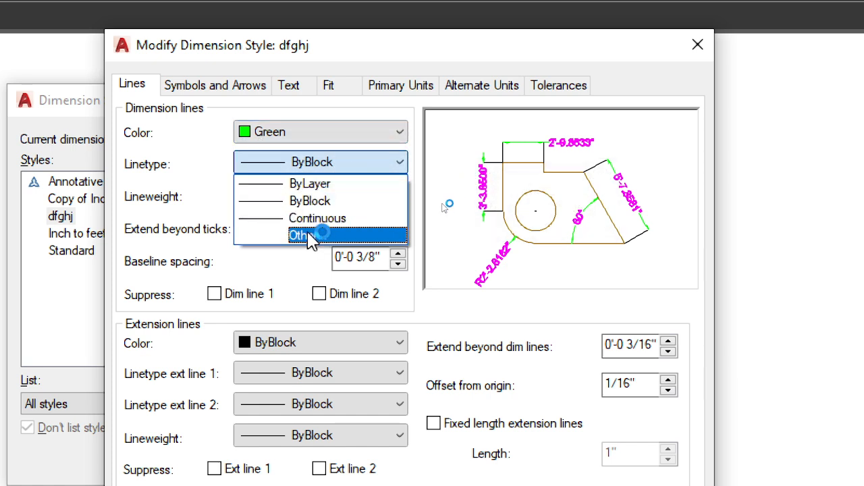
pyautogui.click(349, 162)
pyautogui.click(336, 193)
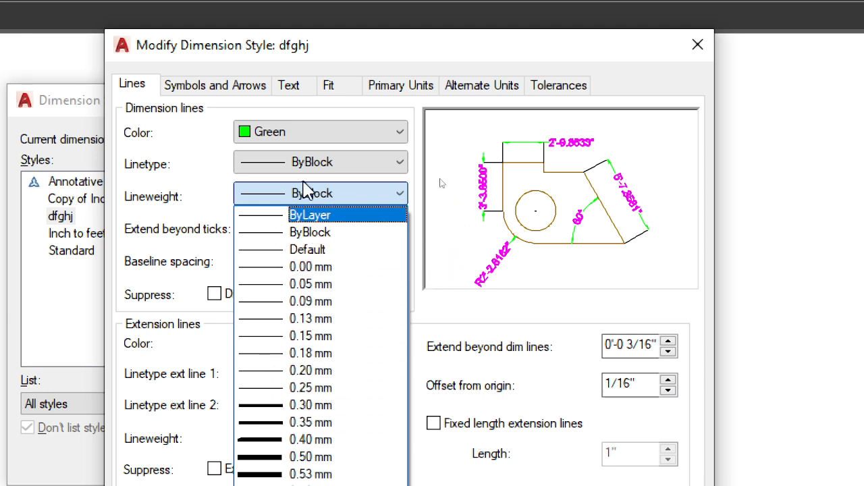
pyautogui.click(230, 116)
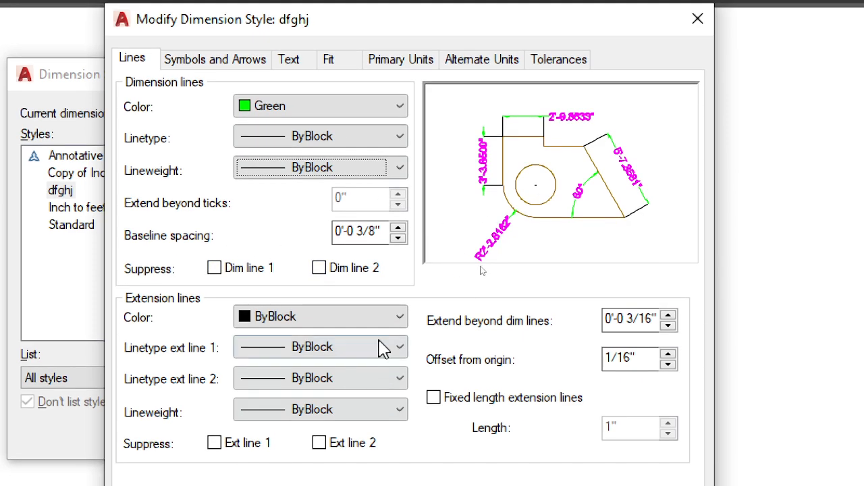
pyautogui.click(400, 342)
pyautogui.click(365, 440)
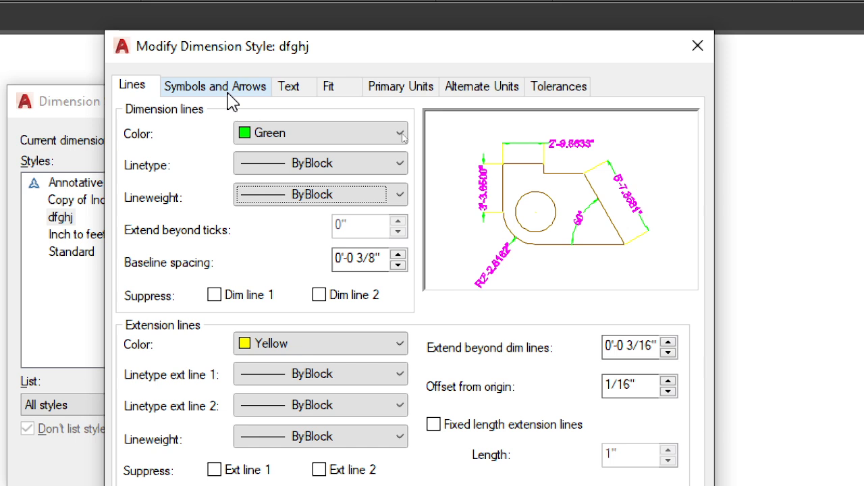
# - Review the available types for the first arrowhead of the dfghj style and keep Closed filled
pyautogui.click(230, 101)
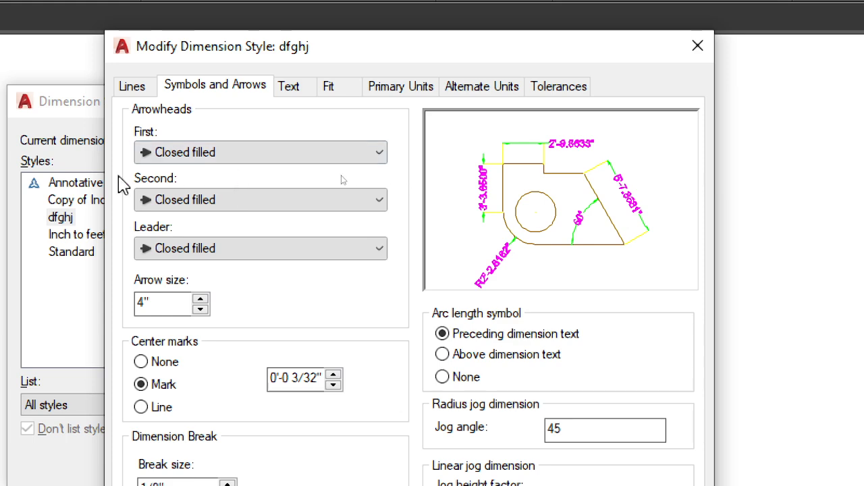
pyautogui.click(222, 154)
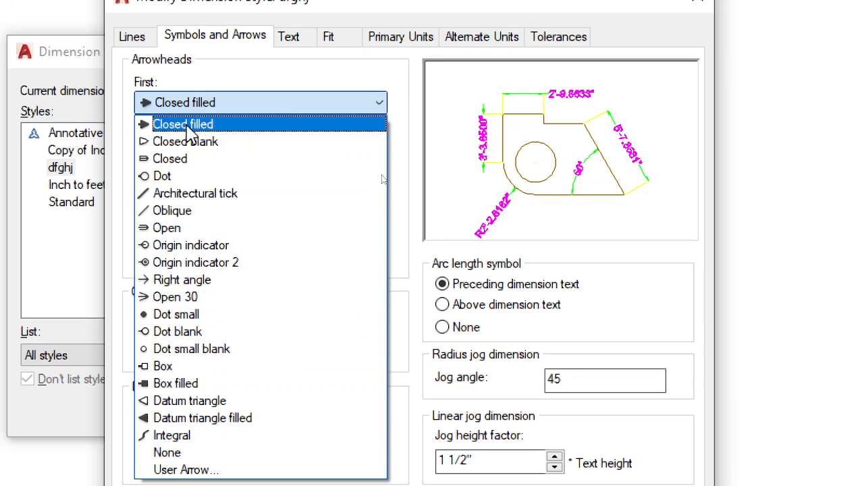
pyautogui.click(193, 127)
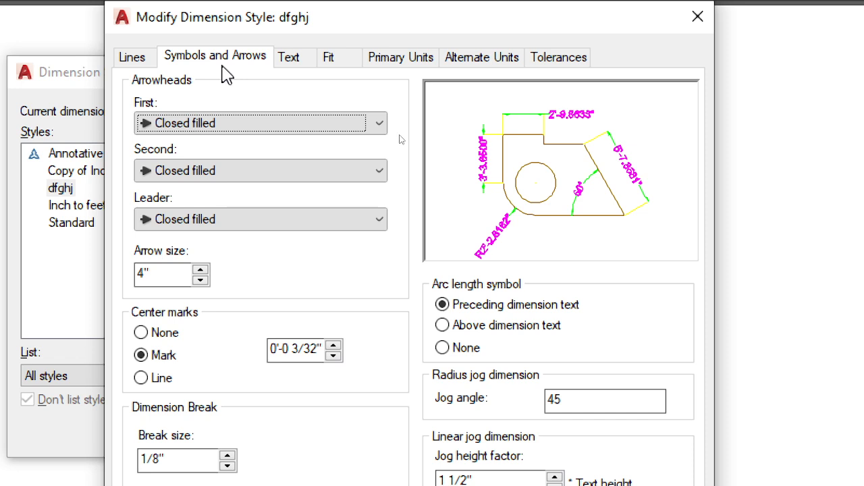
# - Set the arrow size of the dfghj style to 3", checking it against the style's text height
pyautogui.click(293, 60)
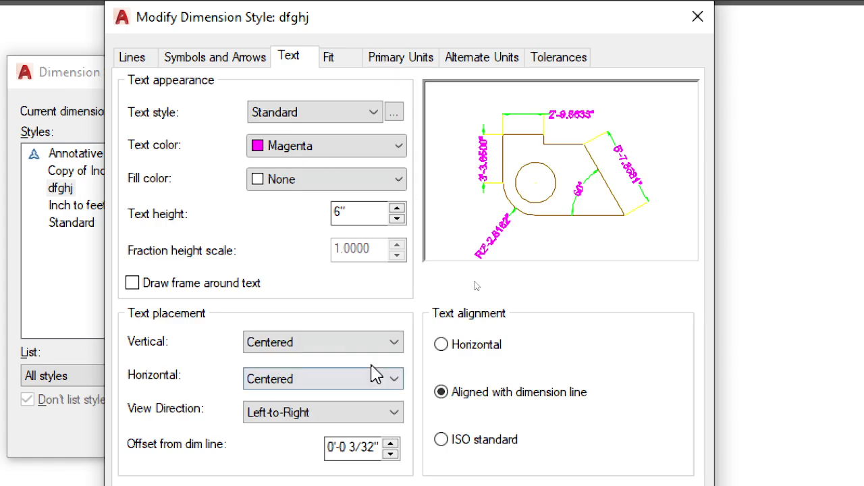
pyautogui.click(207, 59)
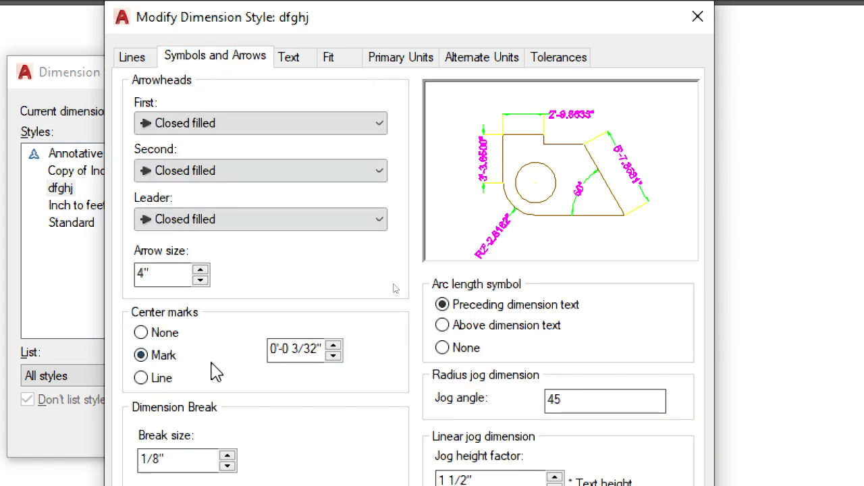
pyautogui.doubleClick(160, 273)
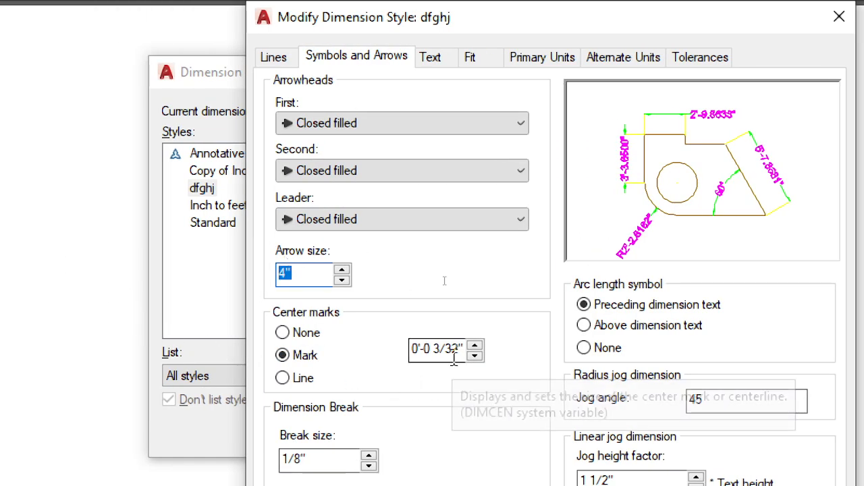
pyautogui.write('3')
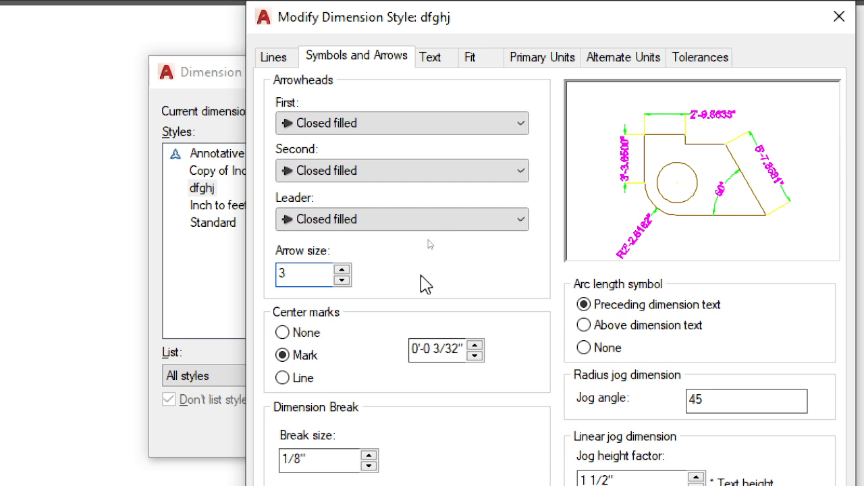
pyautogui.click(442, 62)
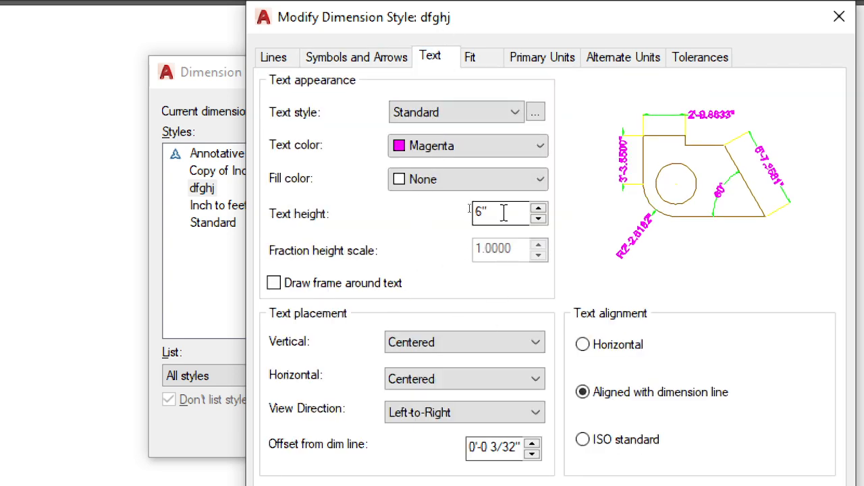
pyautogui.click(342, 54)
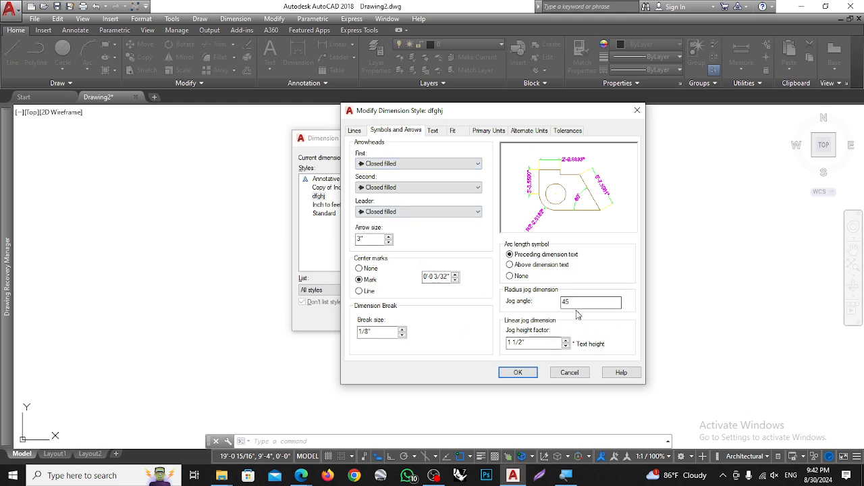
# - Examine the font name and font style choices of the Standard text style used by dfghj, and cancel without changes
pyautogui.click(440, 132)
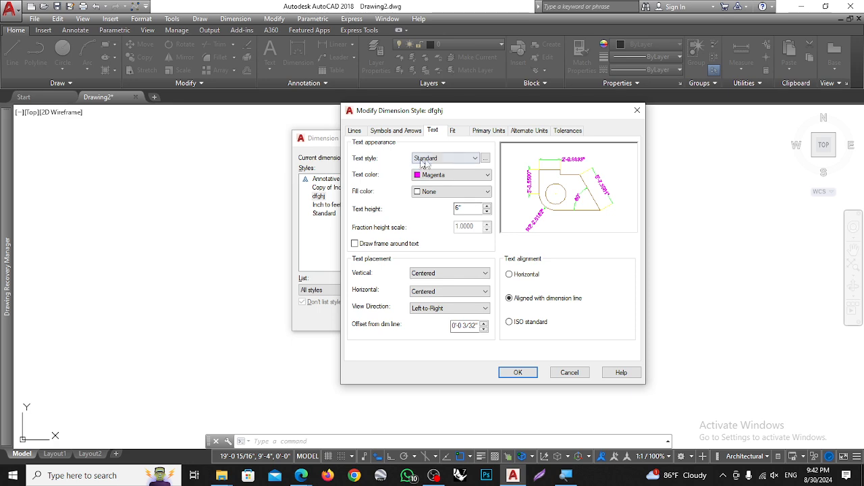
pyautogui.click(485, 158)
pyautogui.click(480, 197)
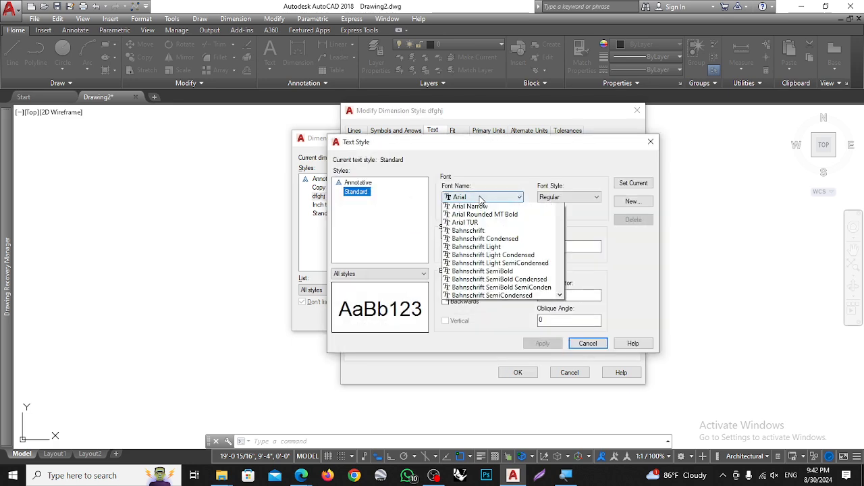
pyautogui.click(479, 196)
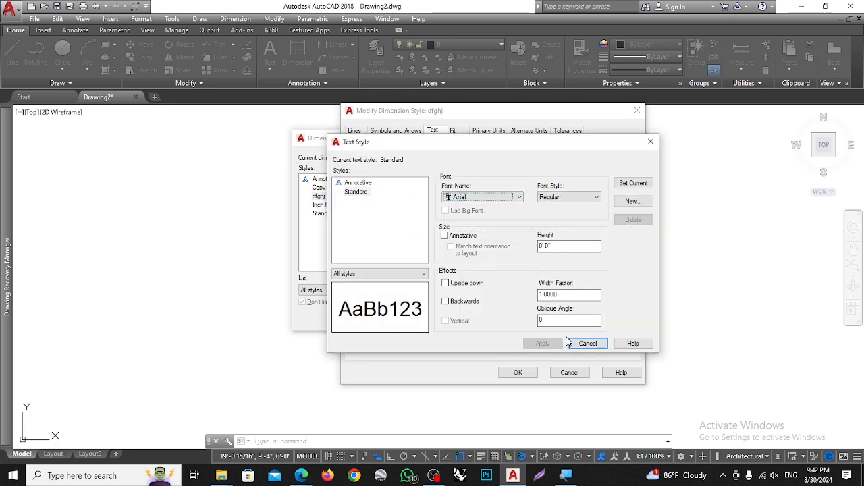
pyautogui.click(575, 197)
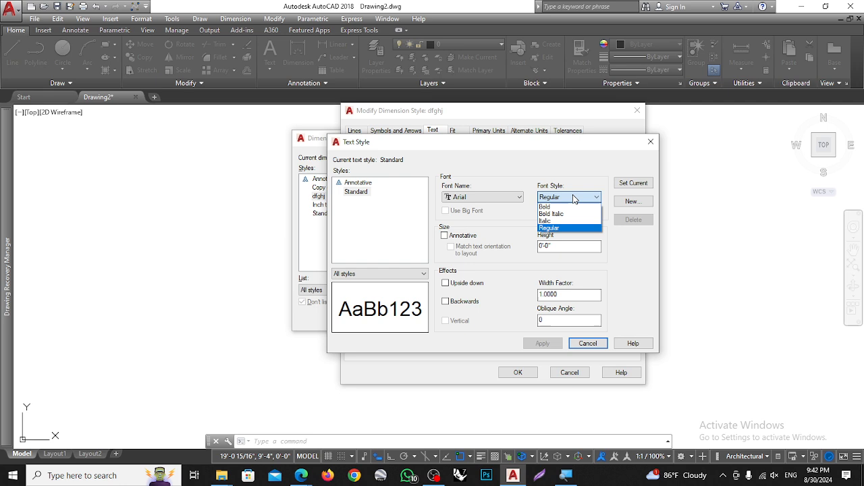
pyautogui.click(552, 228)
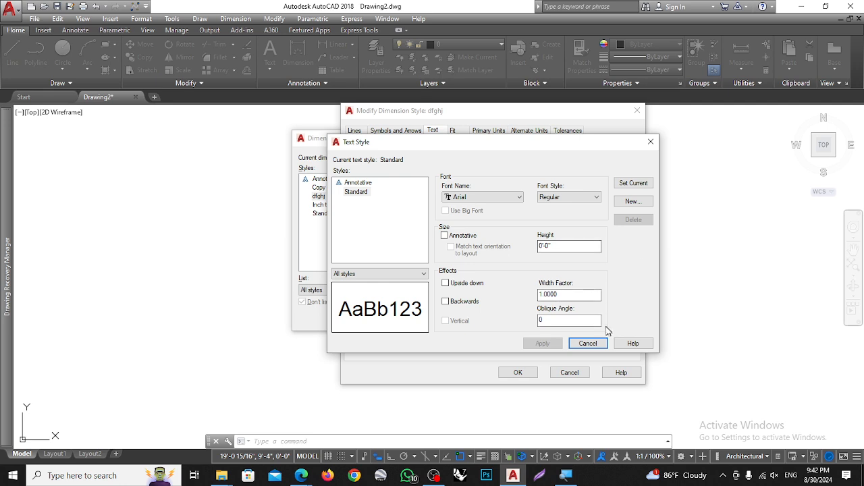
pyautogui.click(587, 343)
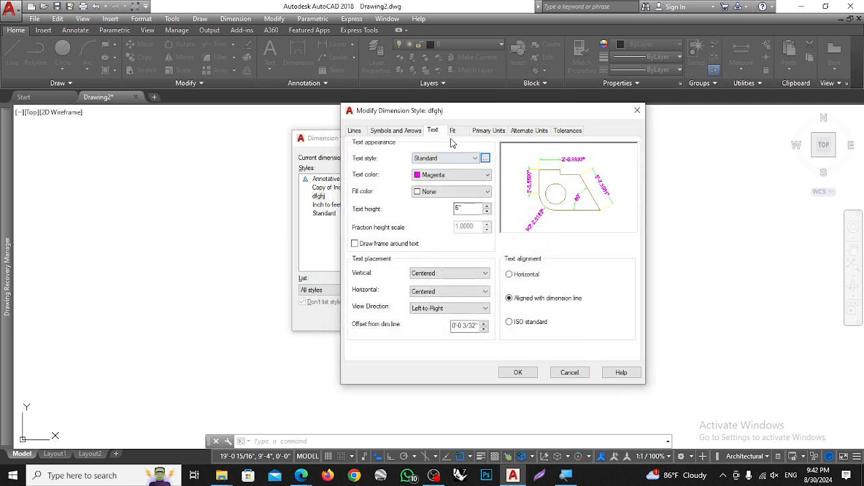
# - Keep the text color Magenta and try Horizontal text alignment before returning to Aligned with dimension line
pyautogui.click(430, 177)
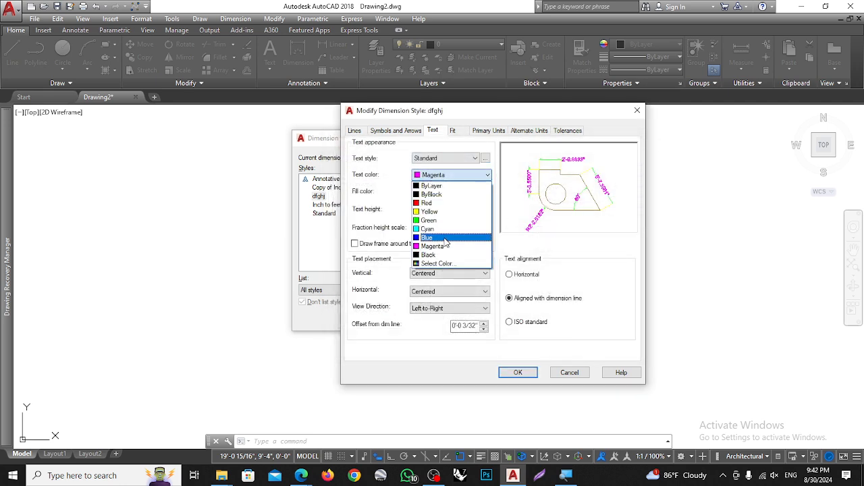
pyautogui.click(472, 179)
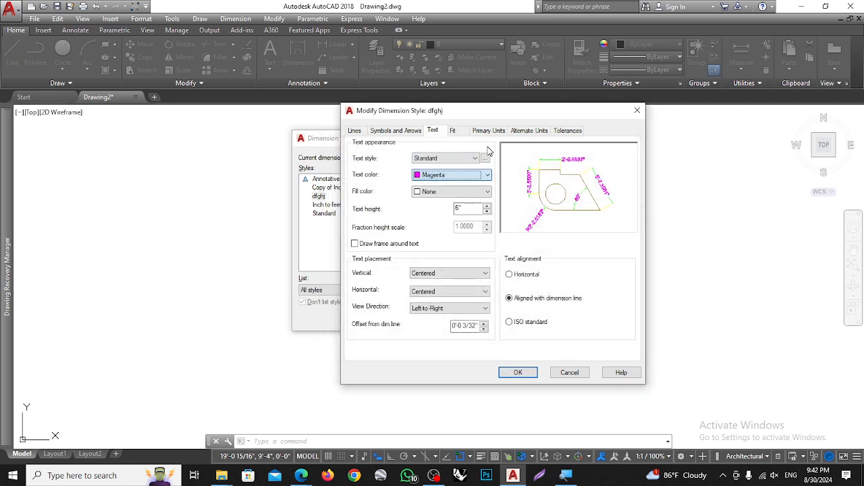
pyautogui.click(510, 278)
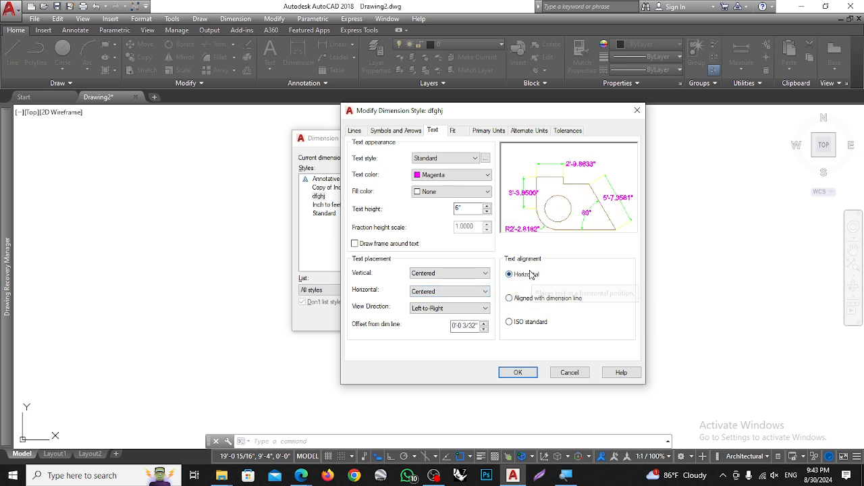
pyautogui.click(509, 298)
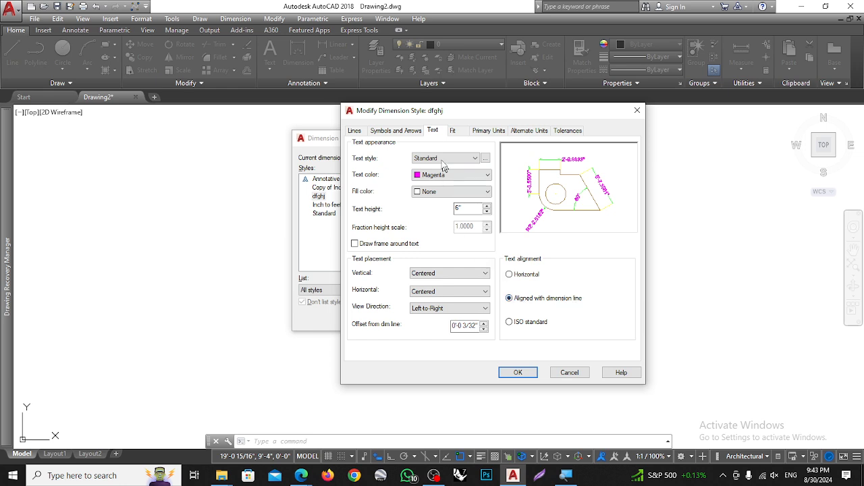
# - Set the dfghj style's primary units to Architectural with 0'-0" precision and save the style changes
pyautogui.click(488, 131)
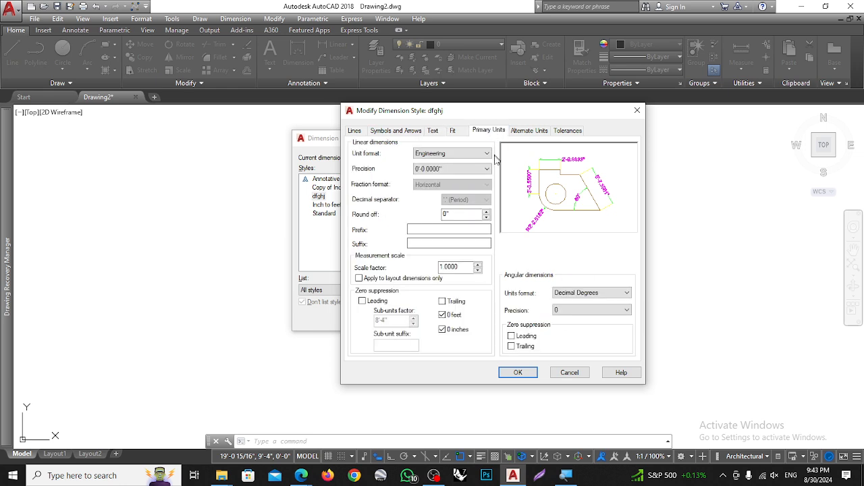
pyautogui.click(451, 154)
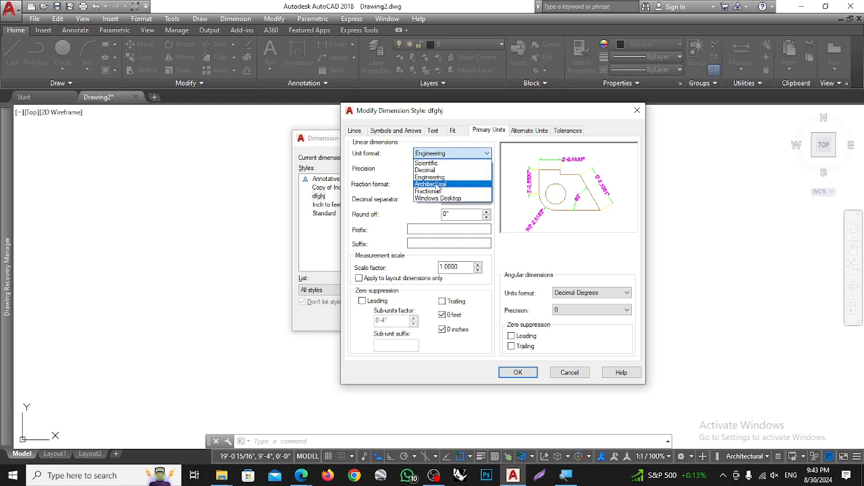
pyautogui.click(437, 184)
pyautogui.click(437, 154)
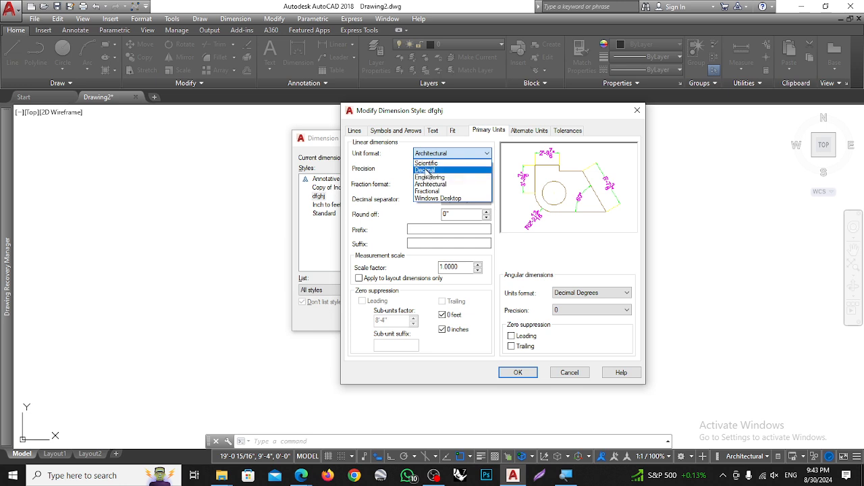
pyautogui.click(436, 184)
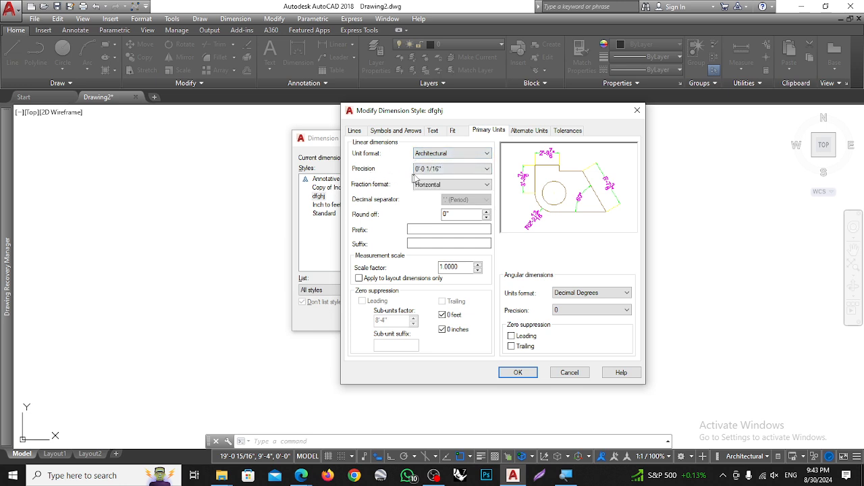
pyautogui.click(416, 169)
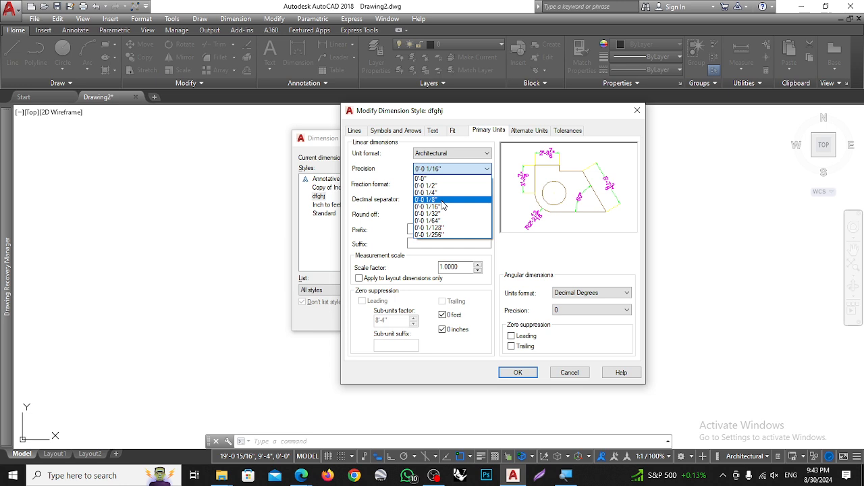
pyautogui.click(430, 179)
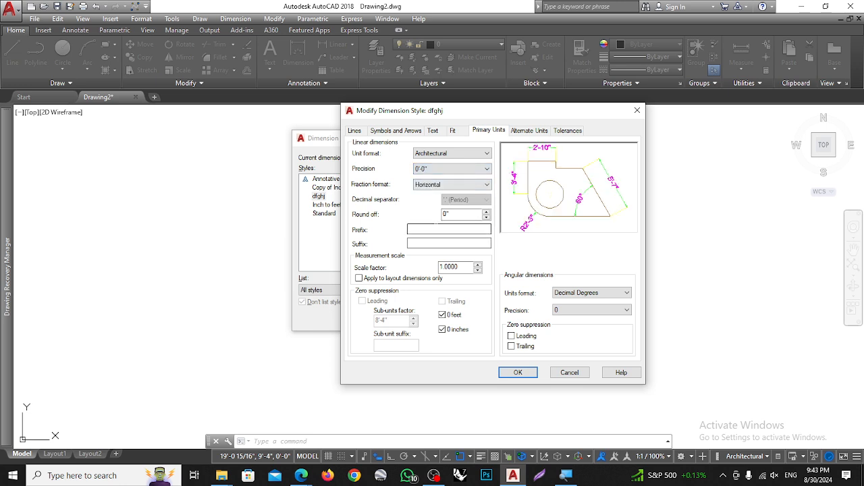
pyautogui.click(520, 372)
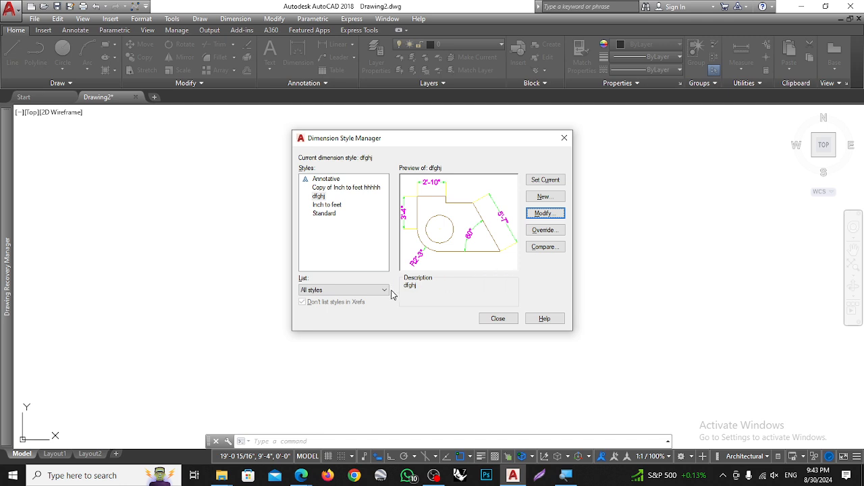
# - Examine the dfghj style's measurement scale factor, text and line settings, and leave the style manager without changes
pyautogui.click(544, 213)
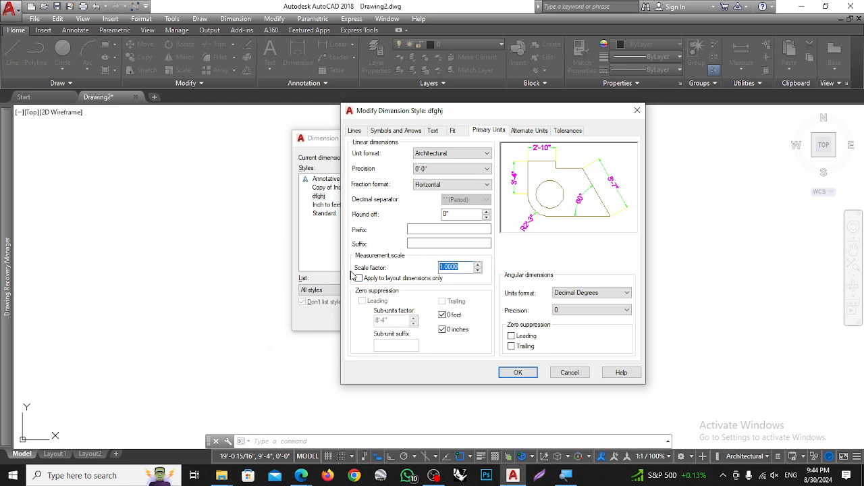
pyautogui.moveTo(436, 275)
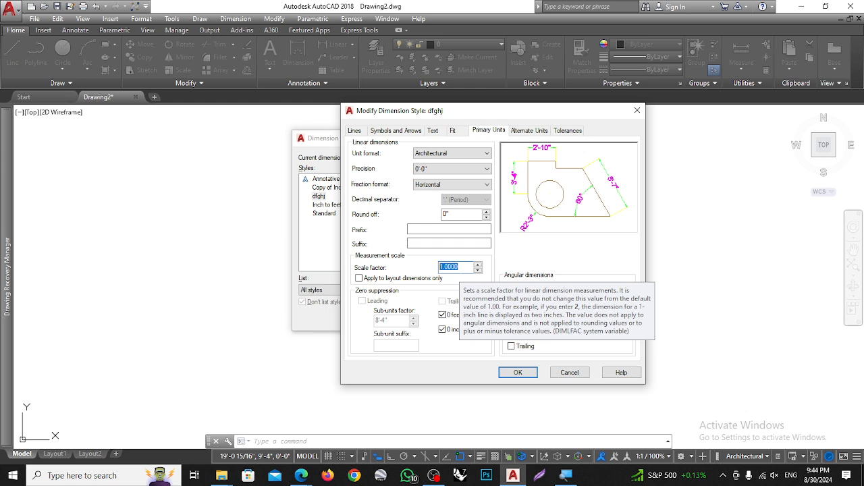
pyautogui.click(433, 130)
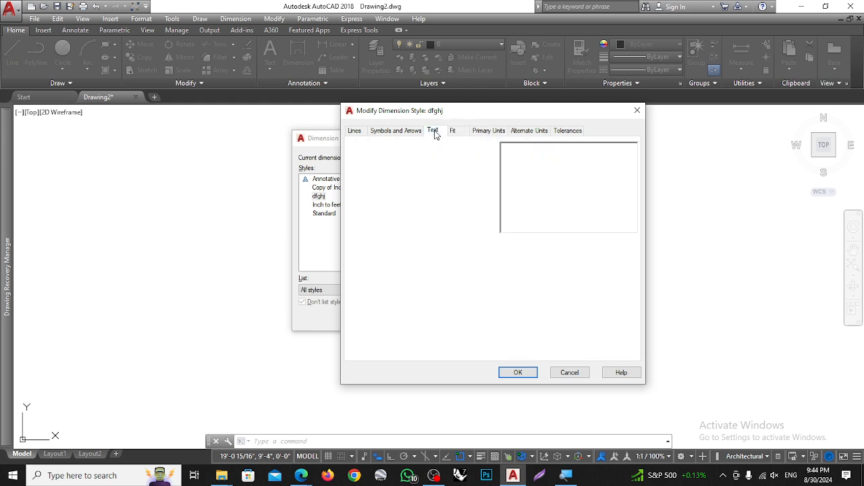
pyautogui.click(355, 130)
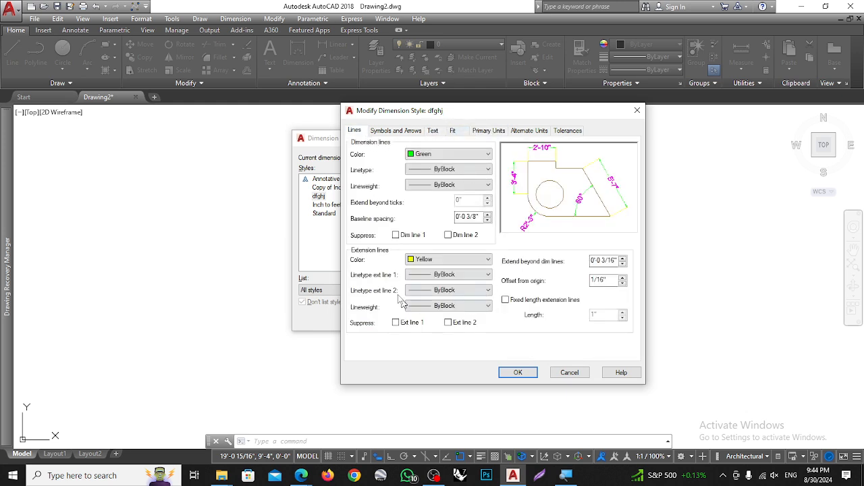
pyautogui.click(637, 110)
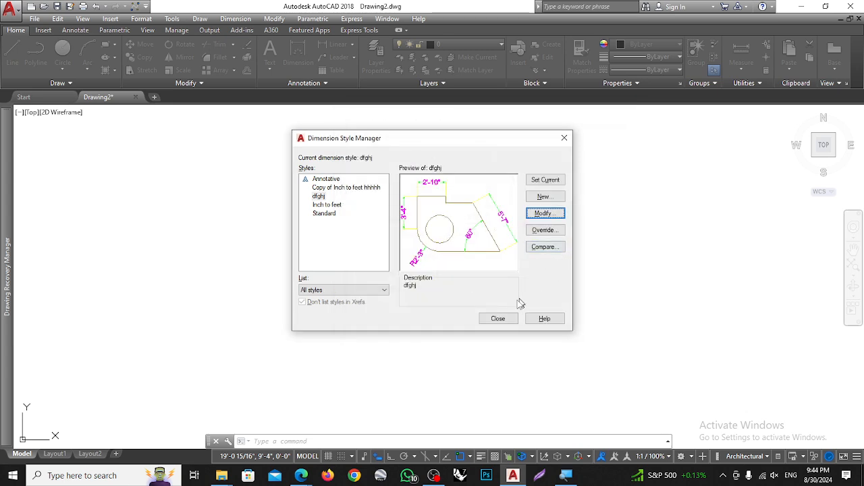
pyautogui.click(544, 214)
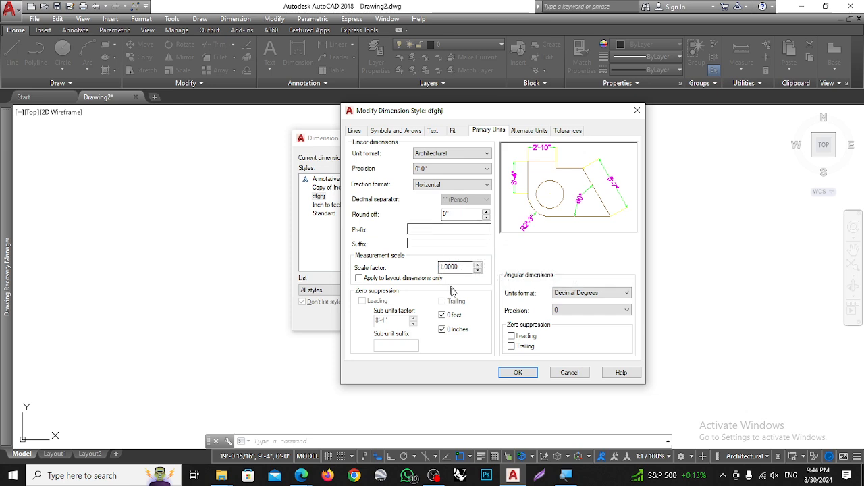
pyautogui.click(570, 374)
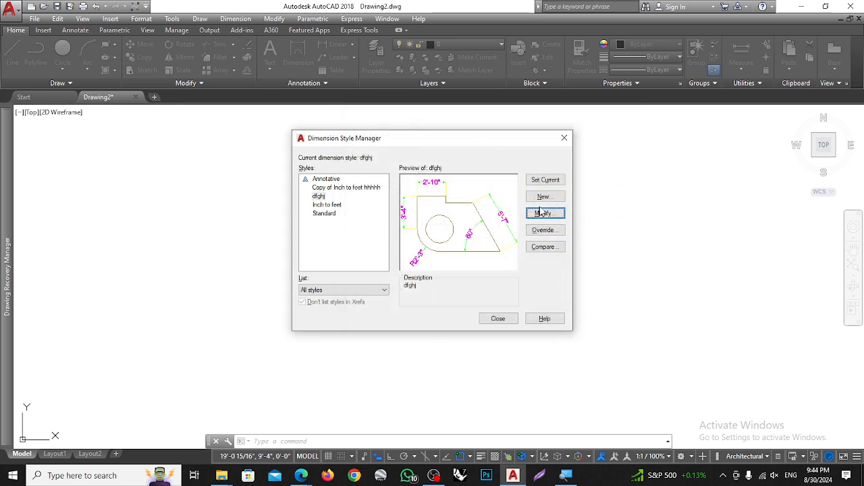
pyautogui.click(571, 137)
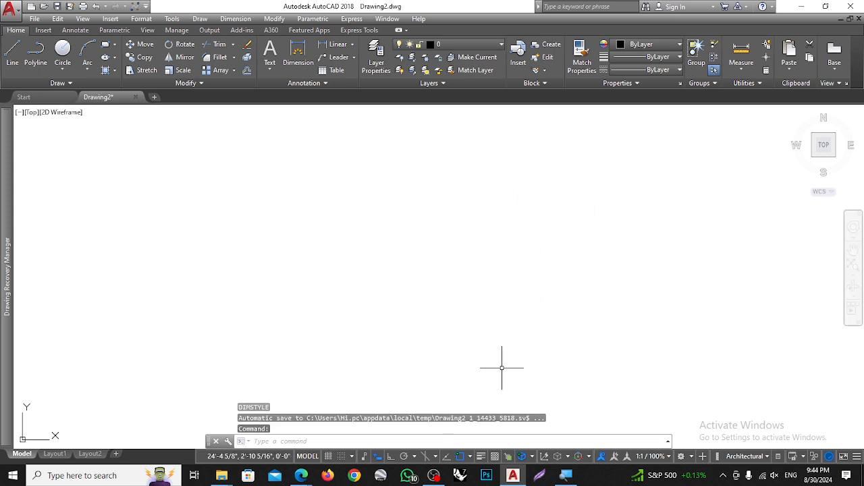
# - Create a new dimension style starting from dfghj, accepting the suggested name and keeping all copied settings
pyautogui.write('d')
pyautogui.press('Return')
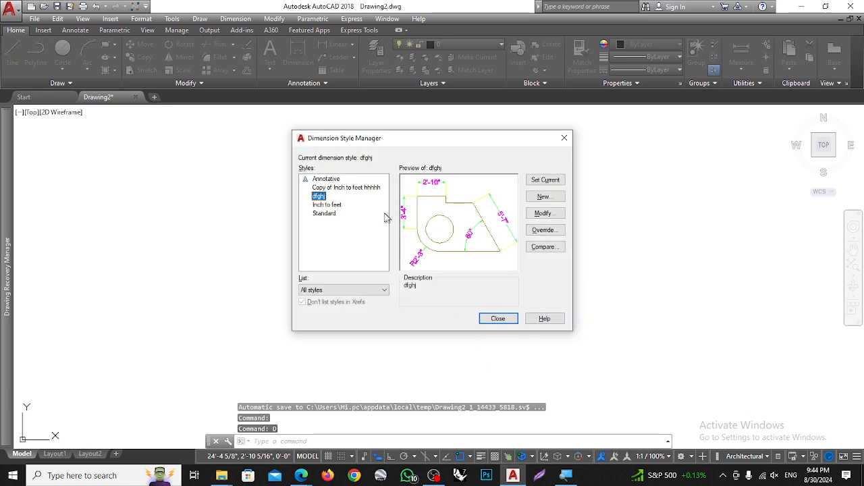
pyautogui.click(543, 196)
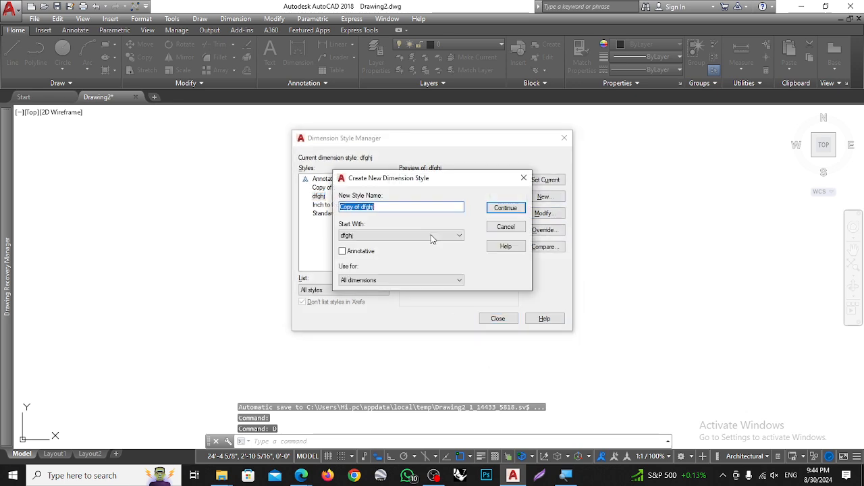
pyautogui.click(516, 206)
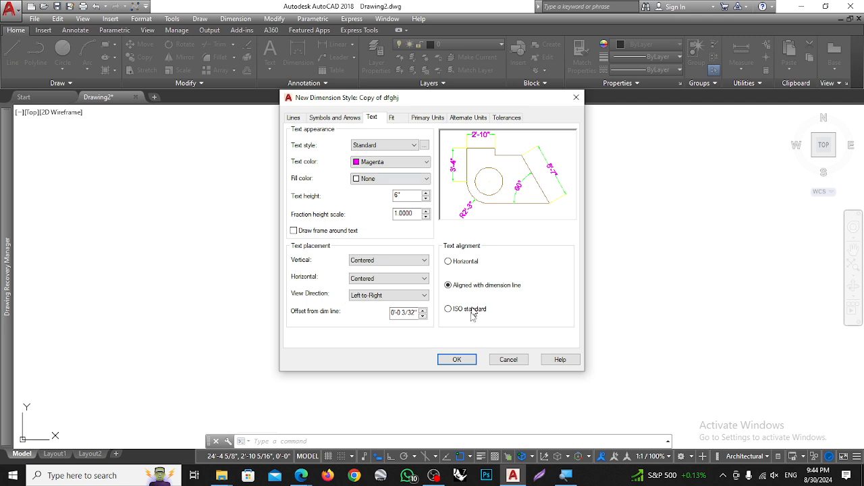
pyautogui.click(457, 360)
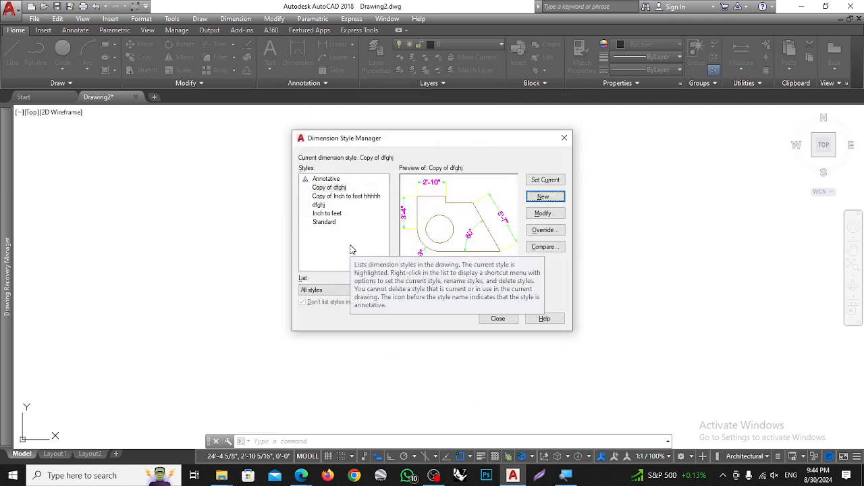
# - Check the primary units of the Copy of dfghj style without changing them, make that style current and close the style manager
pyautogui.click(542, 215)
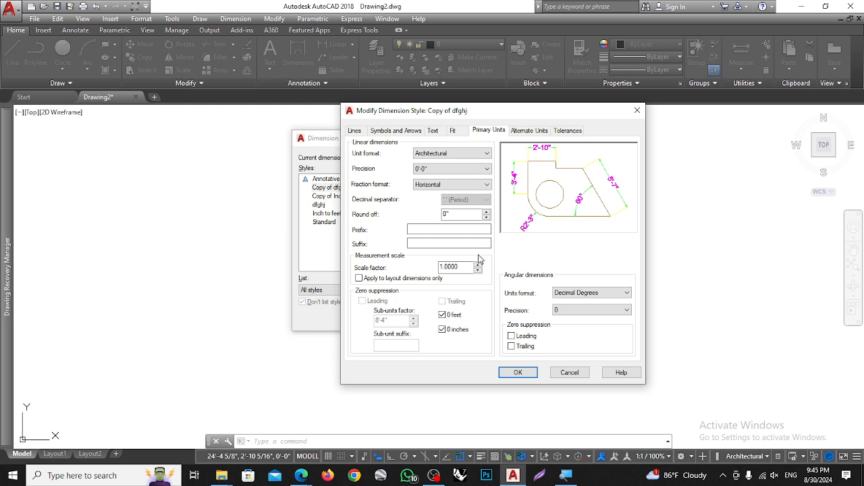
pyautogui.click(569, 373)
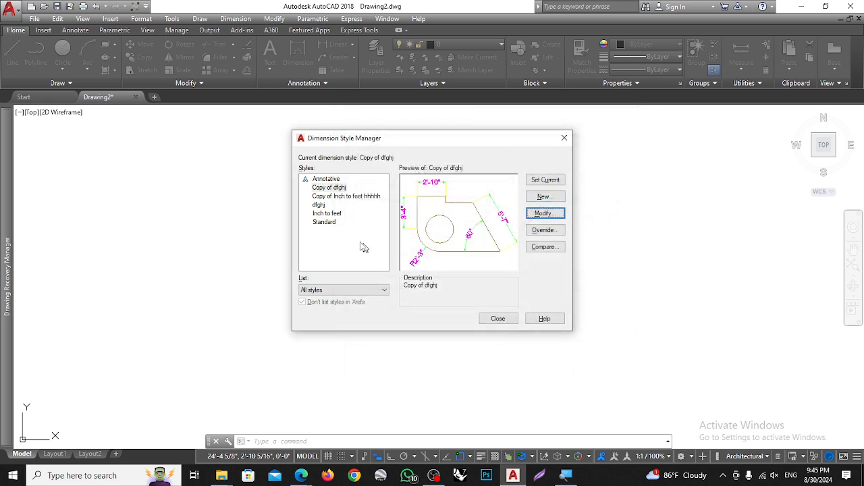
pyautogui.click(329, 187)
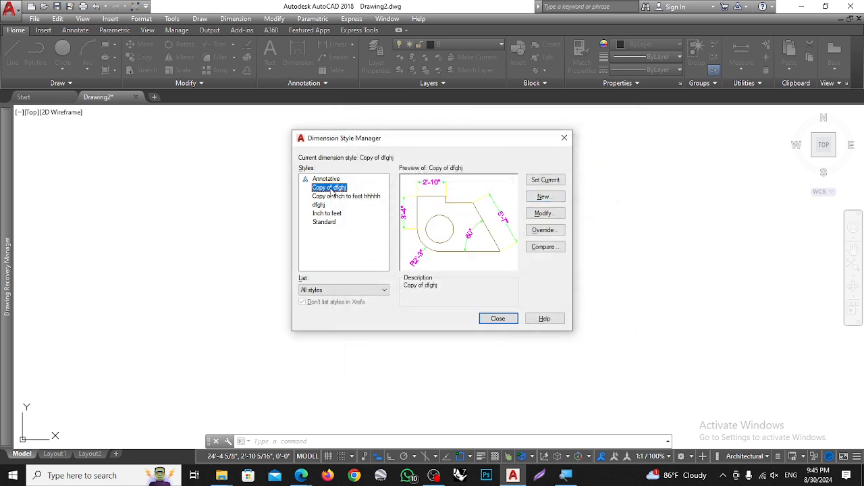
pyautogui.click(546, 181)
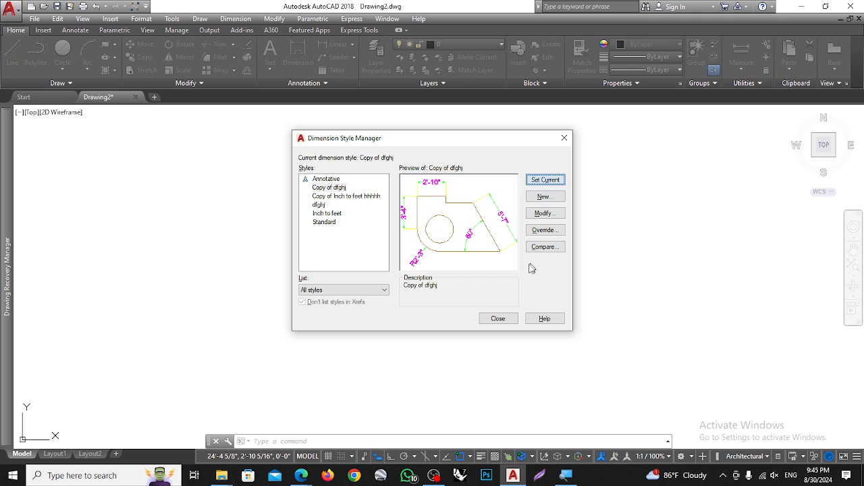
pyautogui.click(495, 318)
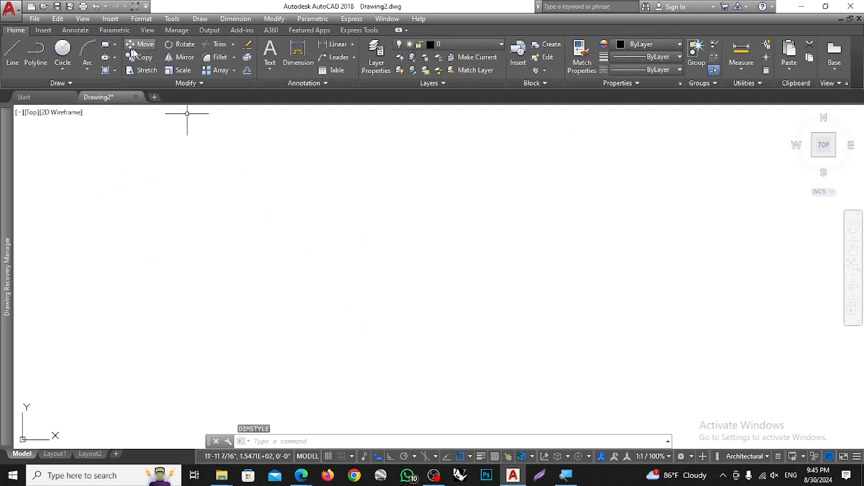
# - Draw a slightly sloping test dimension about 16'-9" long between two free points in the empty drawing area
pyautogui.click(298, 54)
pyautogui.click(250, 215)
pyautogui.click(675, 238)
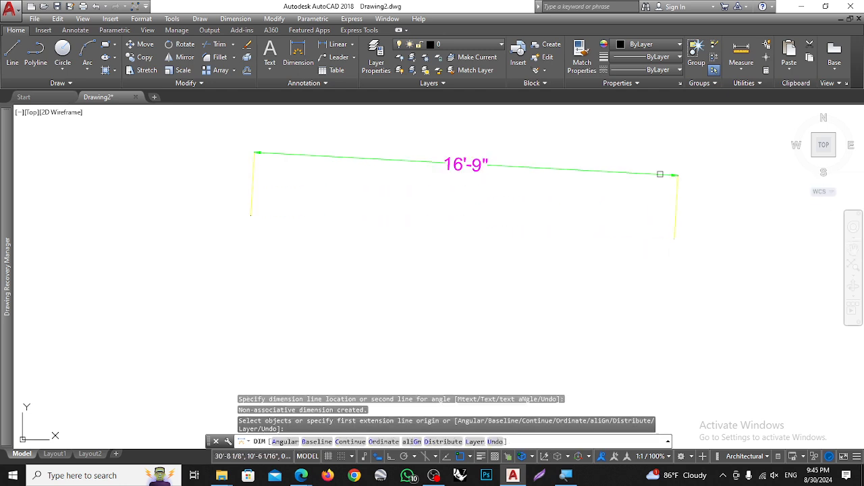
pyautogui.click(676, 175)
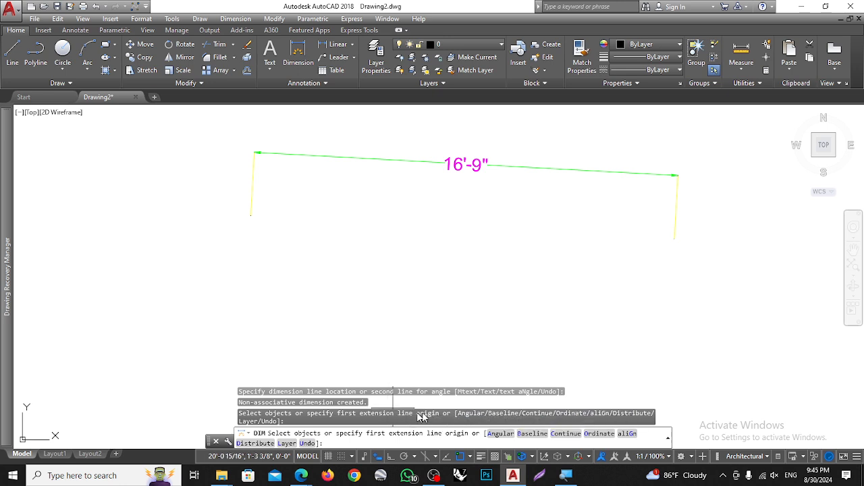
pyautogui.press('Escape')
pyautogui.press('Escape')
pyautogui.press('Escape')
# - Erase the test dimension from the drawing
pyautogui.click(698, 142)
pyautogui.click(595, 241)
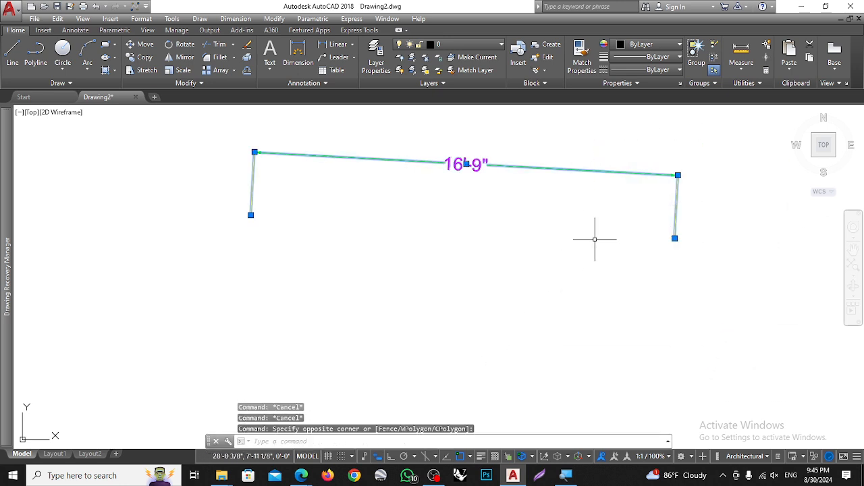
pyautogui.press('Delete')
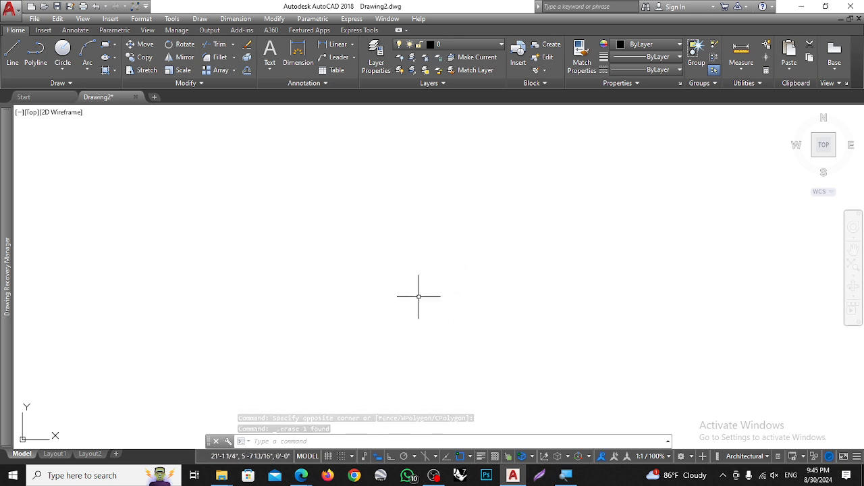
pyautogui.press('Escape')
pyautogui.press('Escape')
pyautogui.press('Escape')
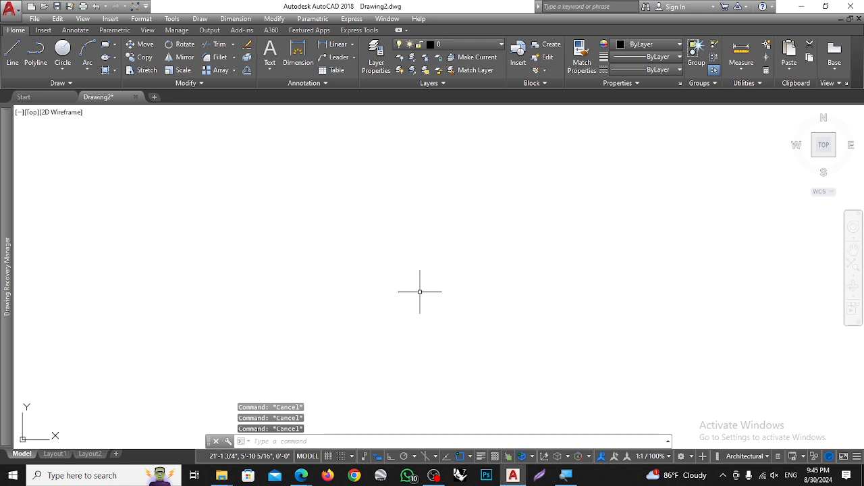
pyautogui.press('Delete')
pyautogui.press('Escape')
pyautogui.press('Escape')
pyautogui.press('Escape')
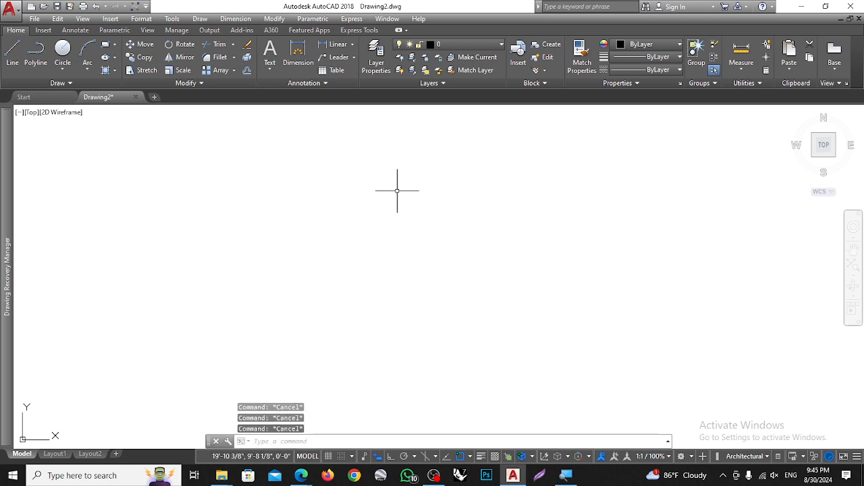
pyautogui.scroll(-4, 367, 252)
pyautogui.scroll(6, 241, 268)
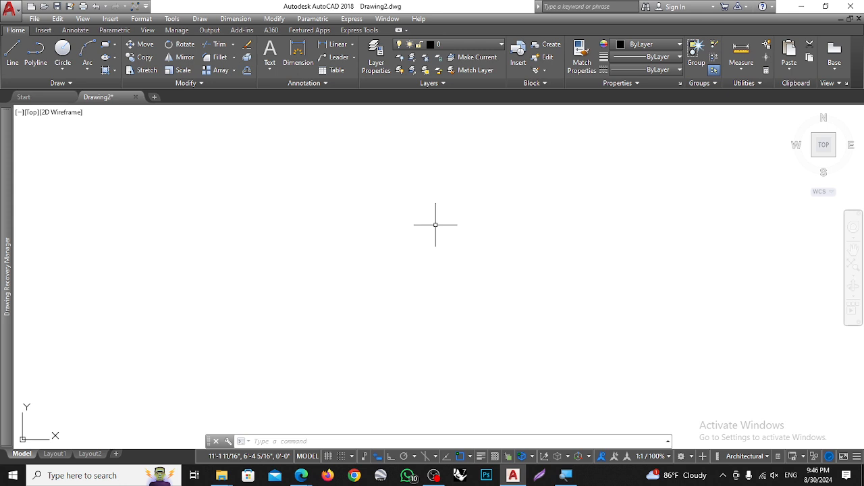
# - Create a multiline text with a height of 5' reading "fghjkjhgff" in the empty drawing area
pyautogui.click(270, 54)
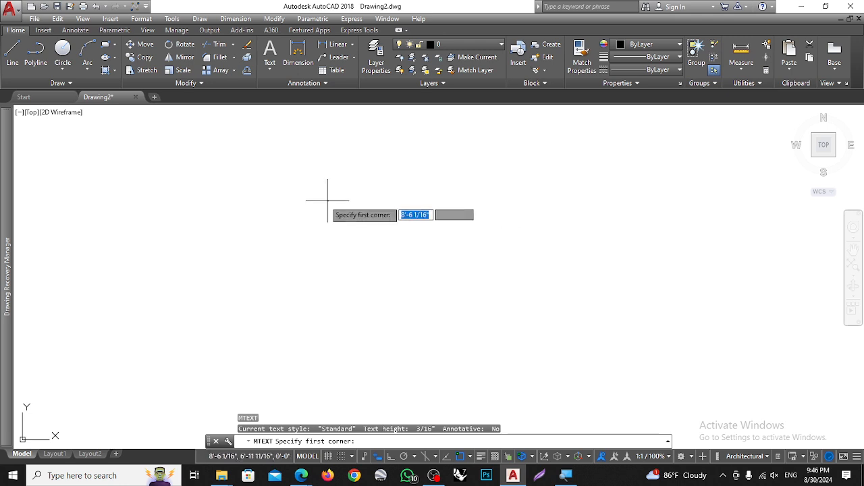
pyautogui.click(280, 190)
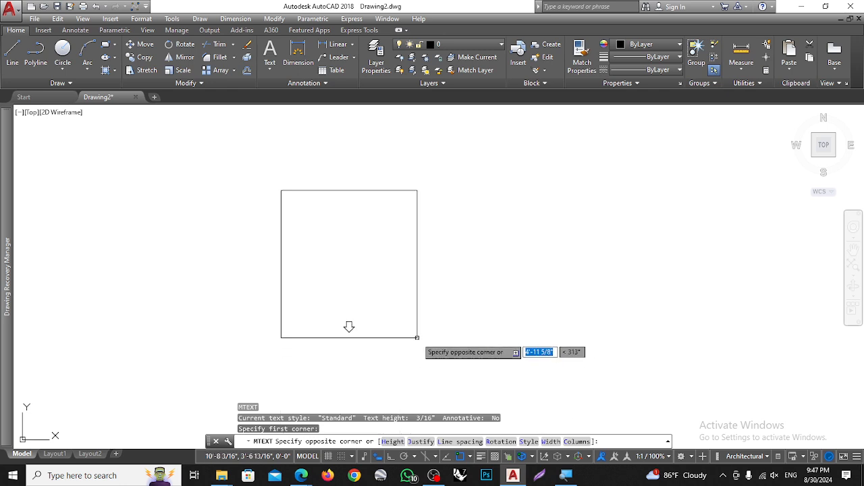
pyautogui.click(395, 441)
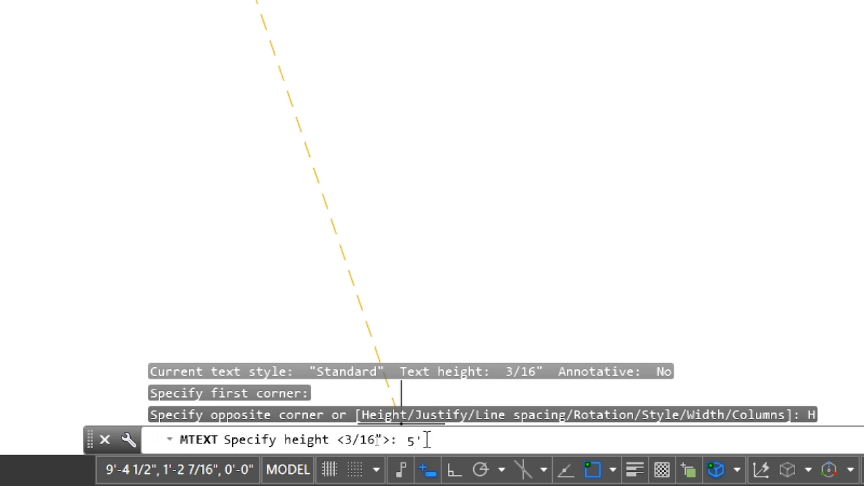
pyautogui.press('Return')
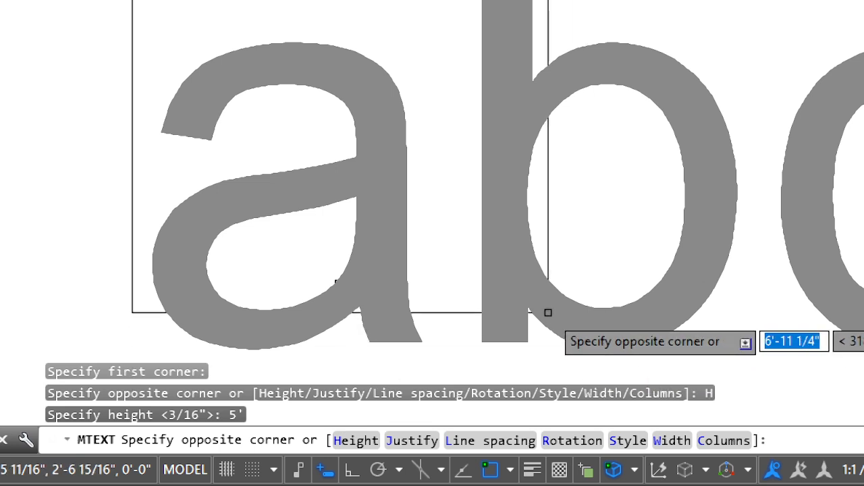
pyautogui.click(534, 351)
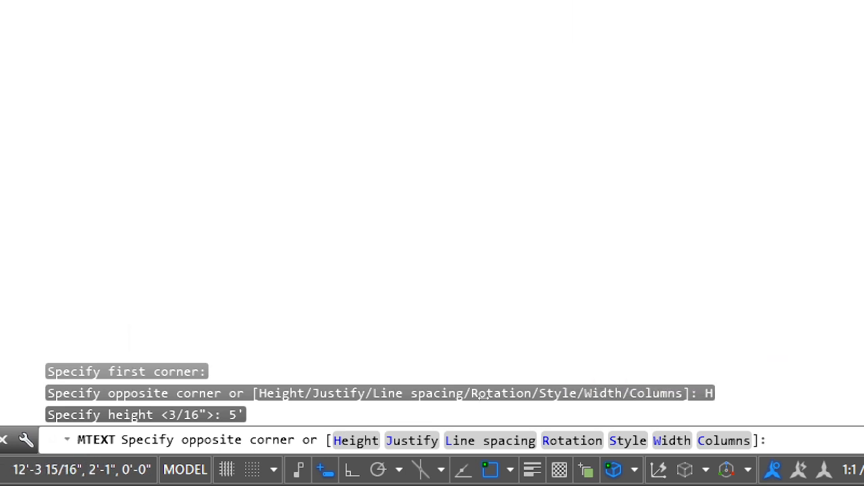
pyautogui.scroll(-4, 405, 225)
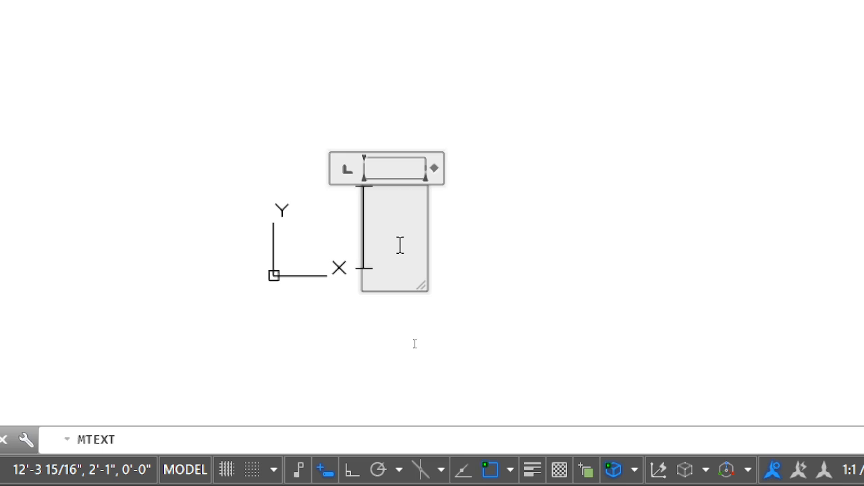
pyautogui.write('fghjk')
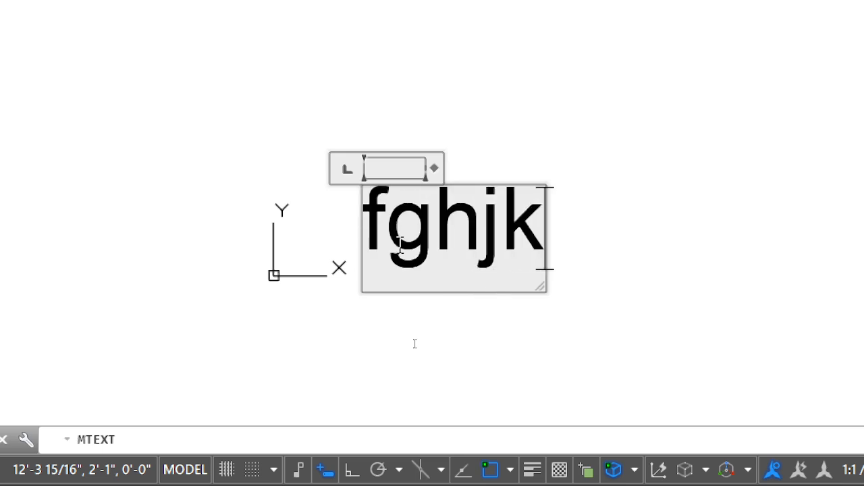
pyautogui.write('jhgff')
pyautogui.press('Return')
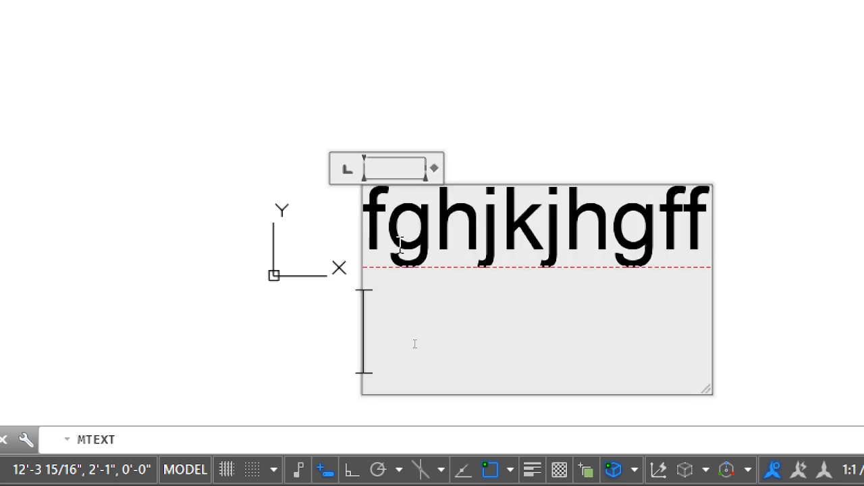
pyautogui.click(742, 315)
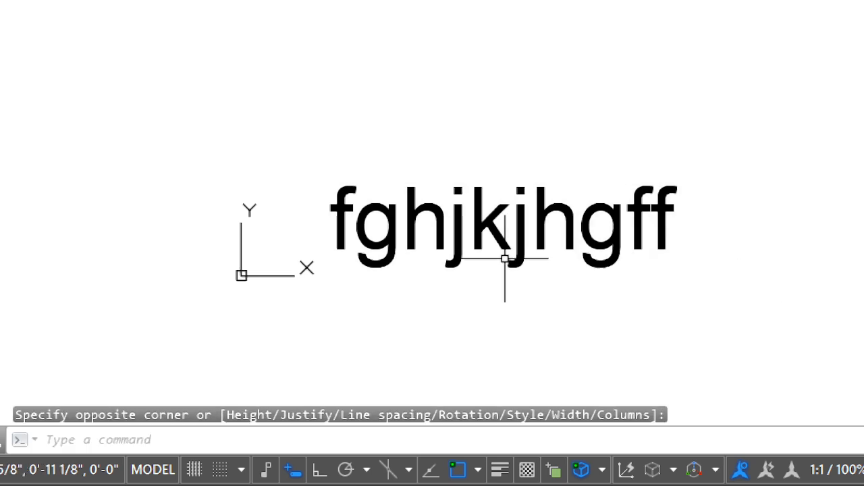
# - Inspect the size of the "fghjkjhgff" text and erase it from the drawing
pyautogui.scroll(-4, 563, 232)
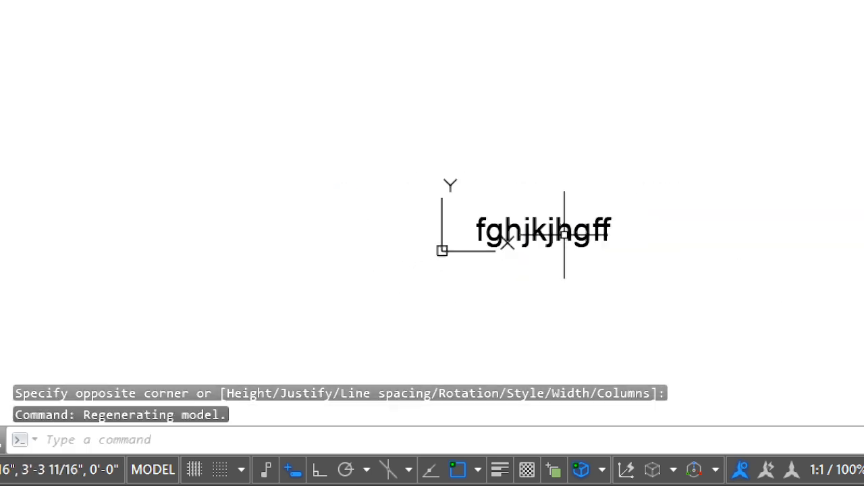
pyautogui.scroll(-3, 307, 253)
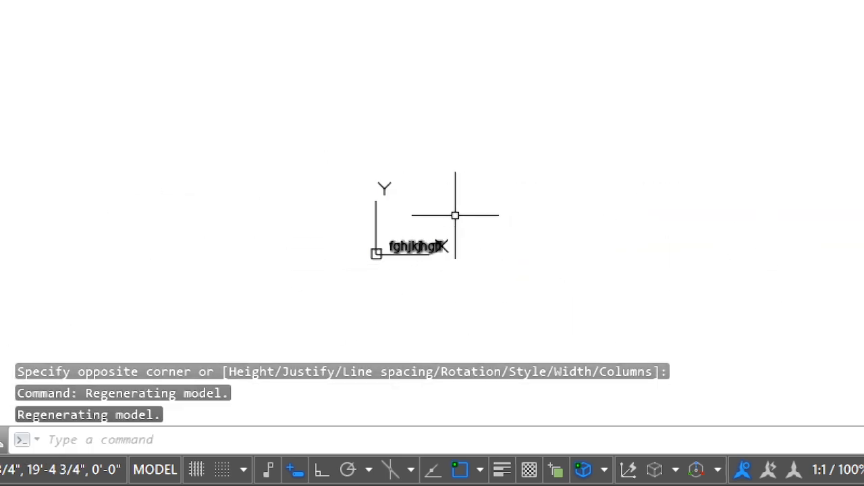
pyautogui.scroll(3, 469, 196)
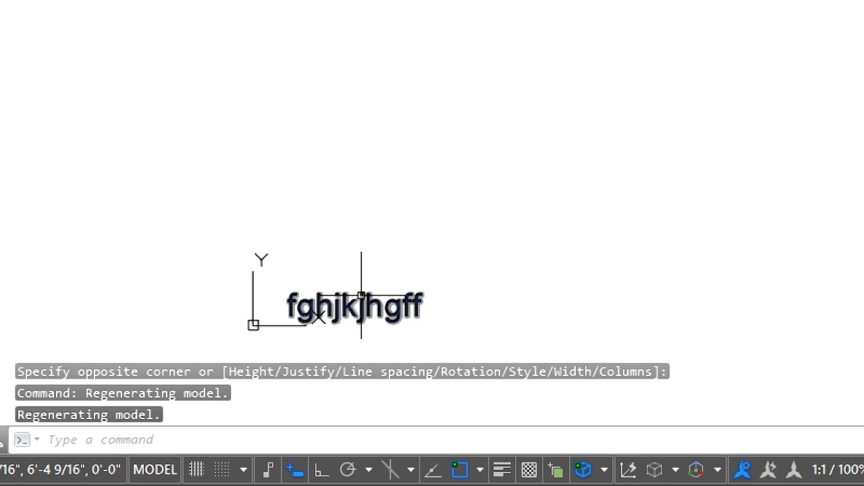
pyautogui.moveTo(361, 295)
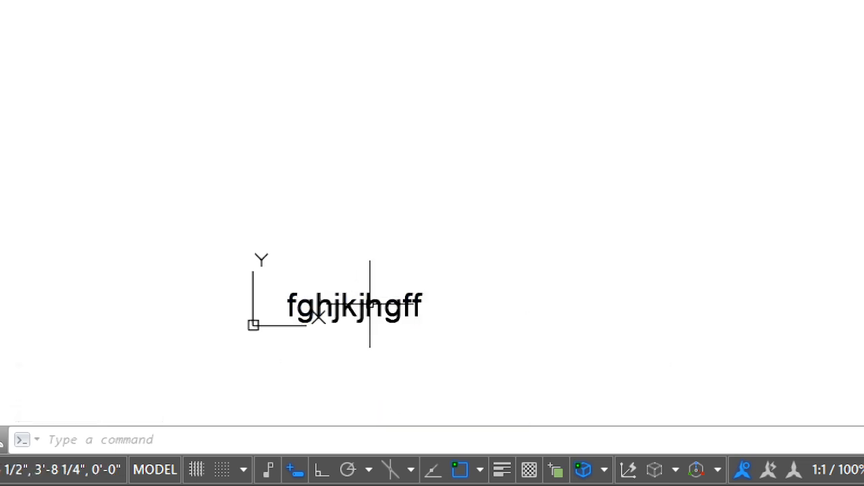
pyautogui.click(375, 305)
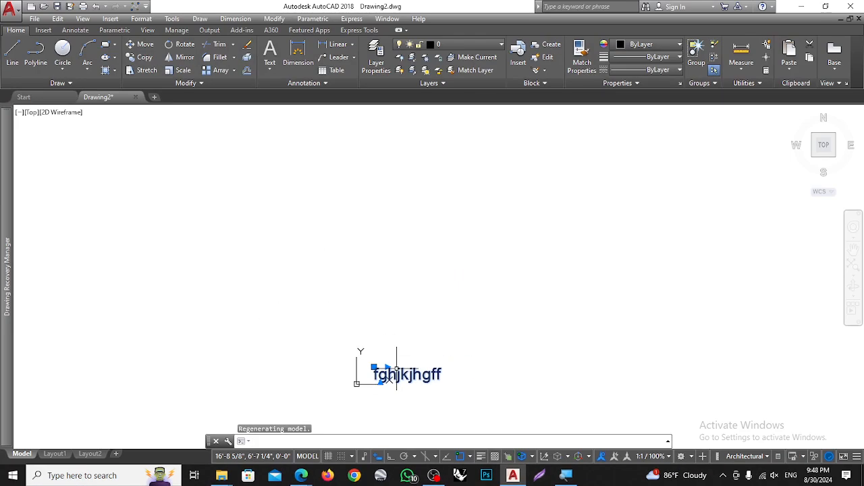
pyautogui.press('Delete')
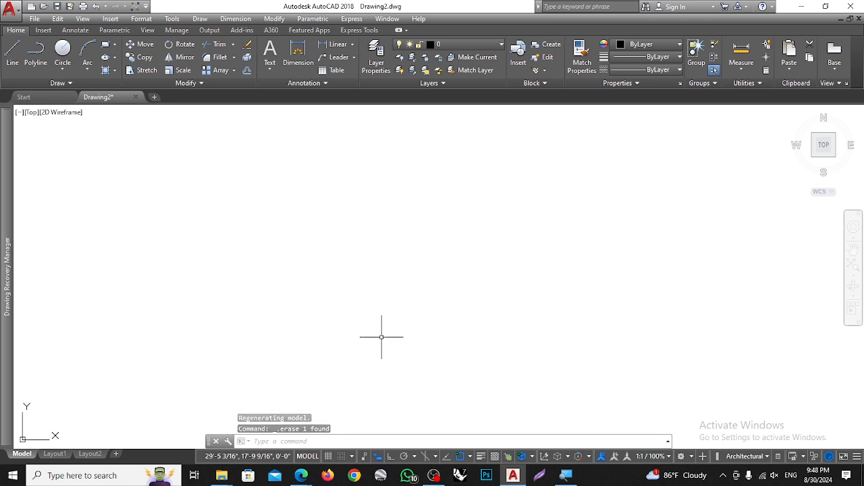
pyautogui.press('Escape')
pyautogui.press('Escape')
pyautogui.press('Escape')
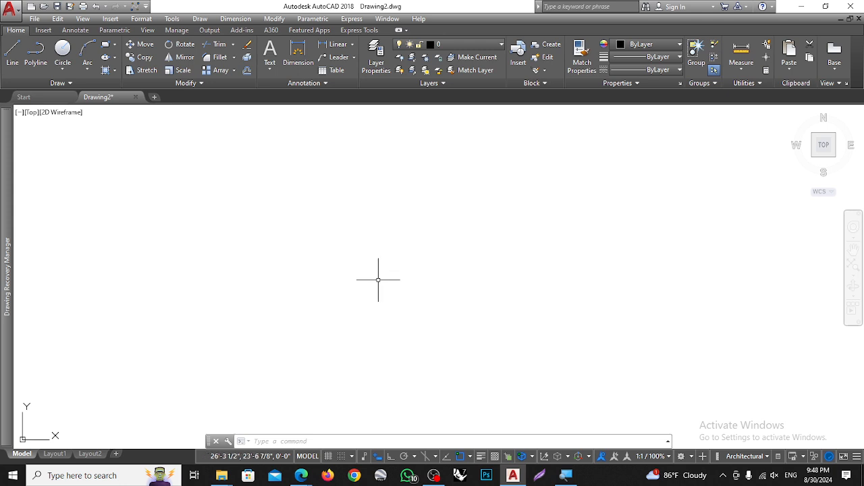
# - Create a multiline text with a height of 2' reading "ghhjkjklllll" in the empty drawing area
pyautogui.press('Return')
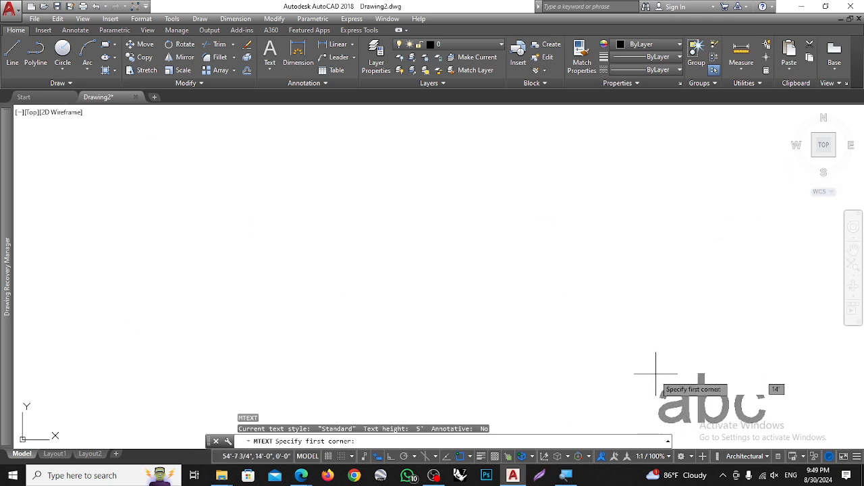
pyautogui.click(332, 204)
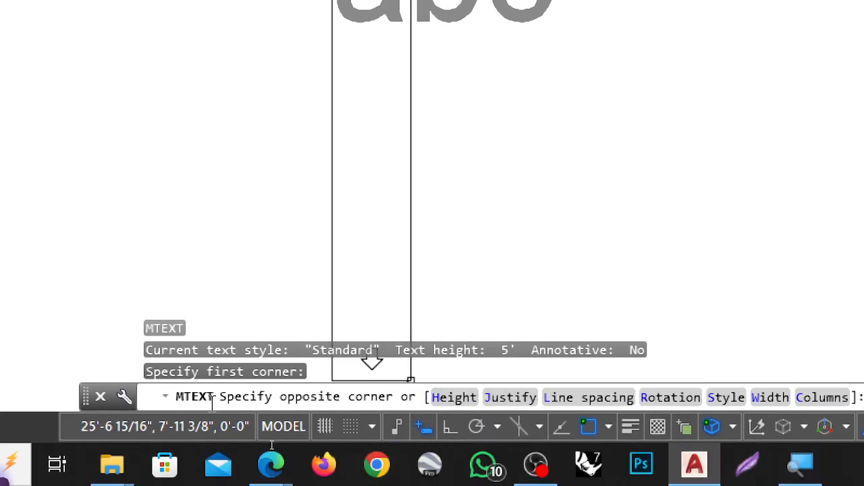
pyautogui.click(456, 399)
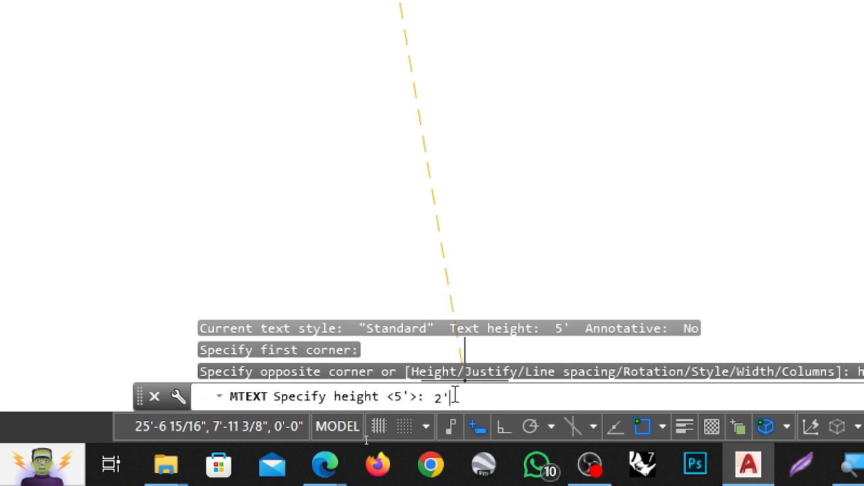
pyautogui.press('Return')
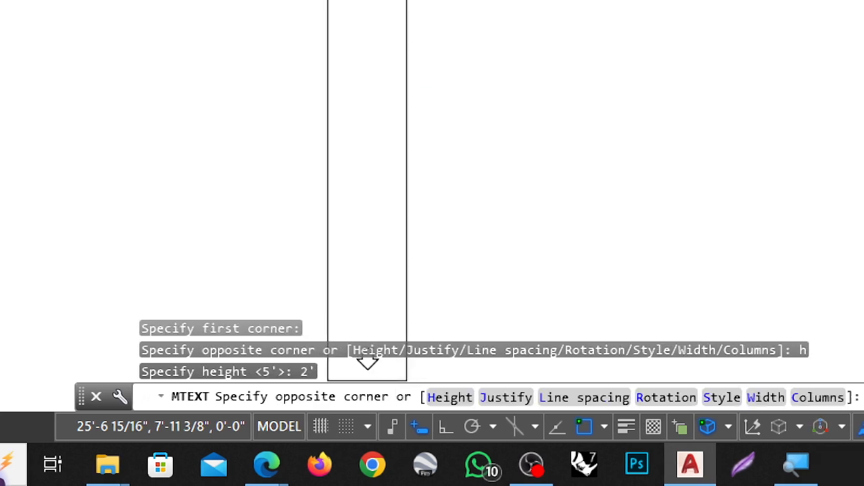
pyautogui.click(284, 191)
pyautogui.scroll(6, 251, 131)
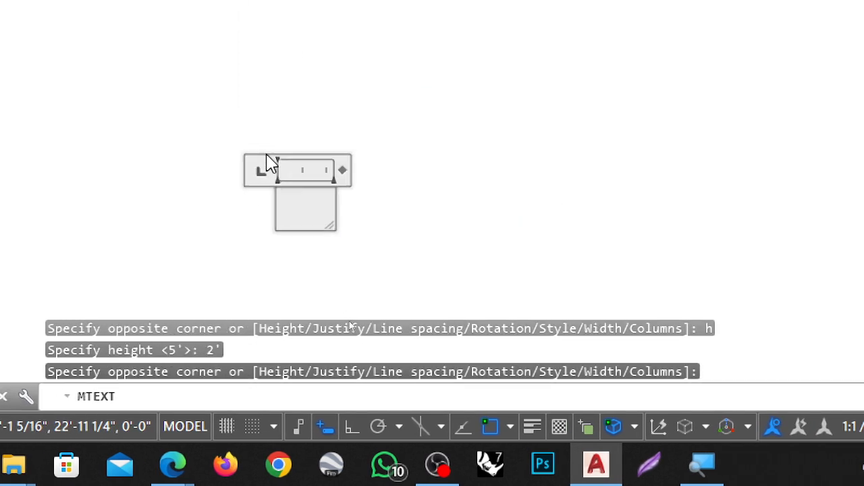
pyautogui.scroll(-2, 319, 181)
pyautogui.write('ghhjkjklllll')
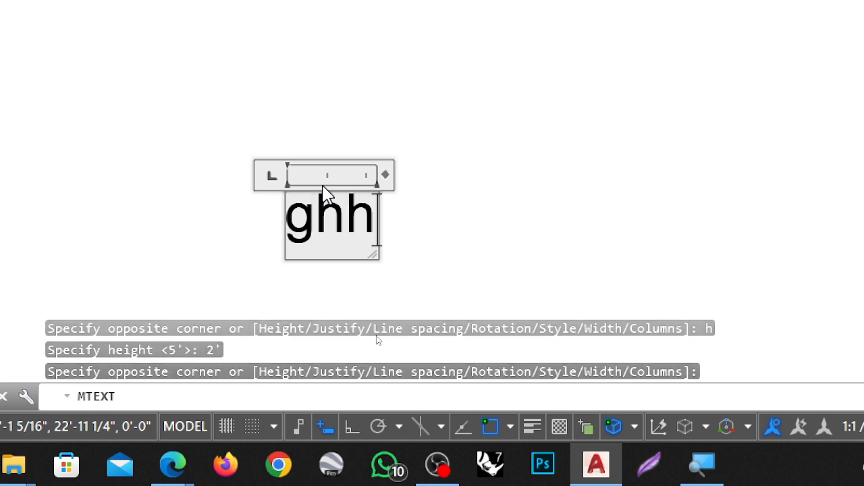
pyautogui.click(654, 204)
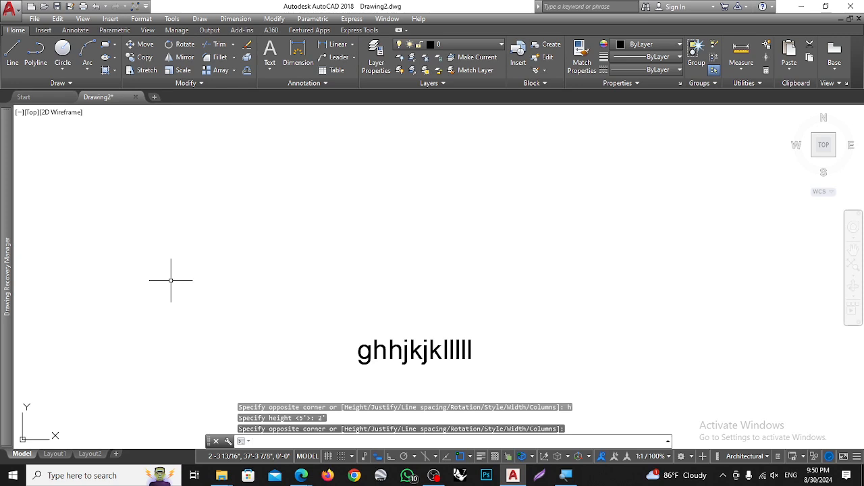
# - Erase the "ghhjkjklllll" text from the drawing
pyautogui.press('Escape')
pyautogui.press('Escape')
pyautogui.press('Escape')
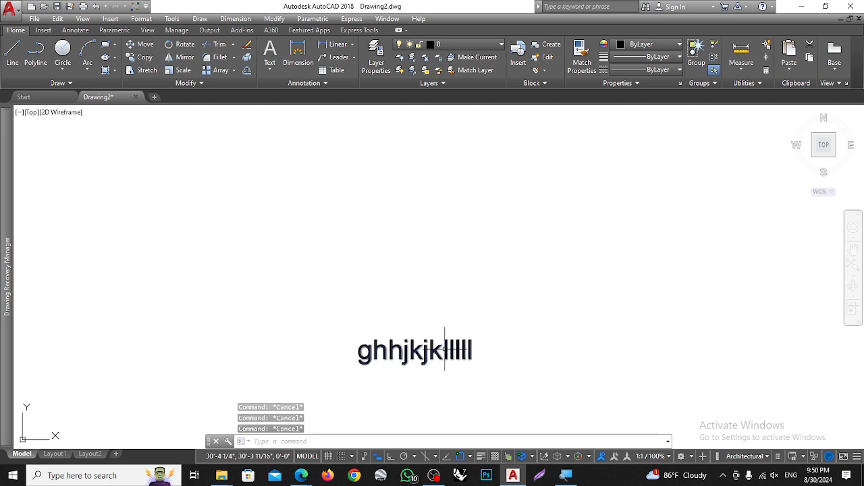
pyautogui.click(429, 350)
pyautogui.press('Delete')
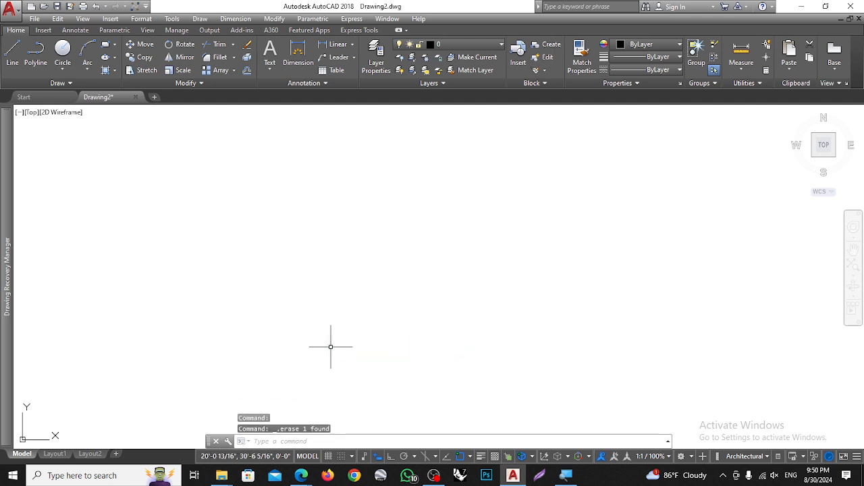
# - Draw a closed four-sided polyline with a 50' upper side and a 38' side running down from its end
pyautogui.click(37, 52)
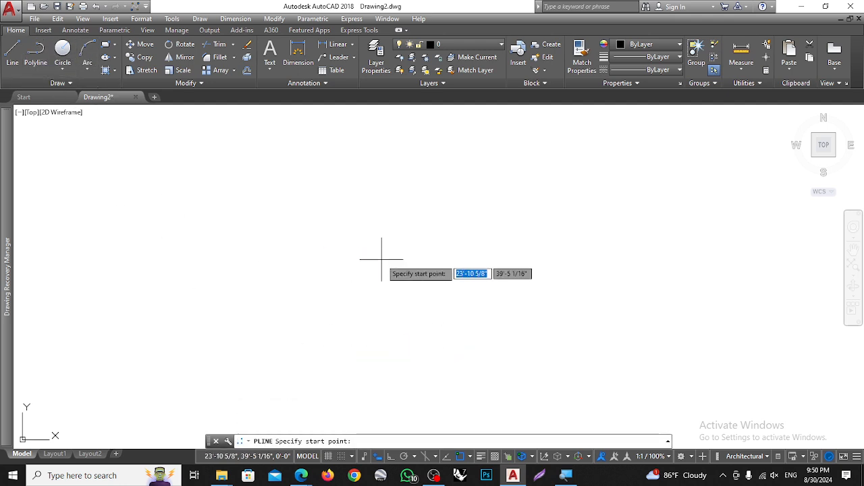
pyautogui.click(297, 207)
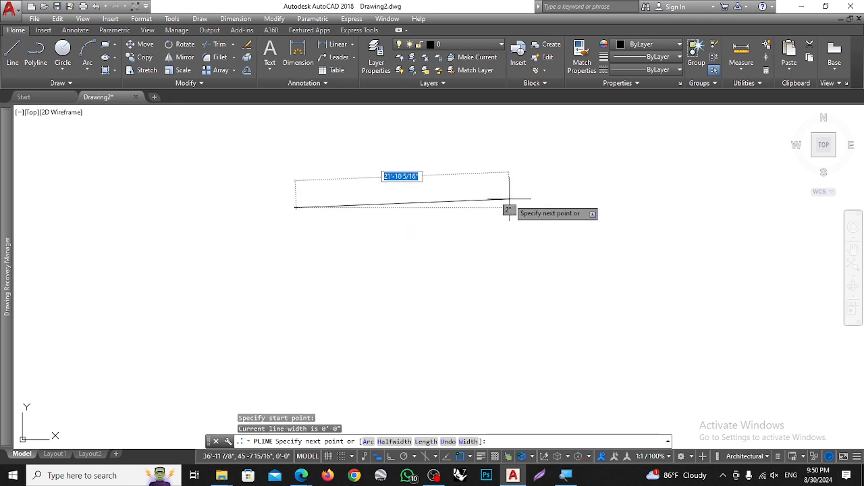
pyautogui.write('50')
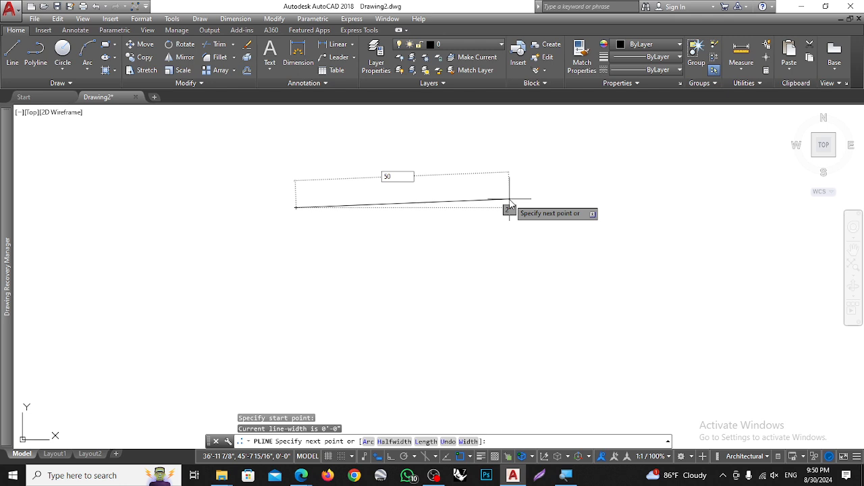
pyautogui.press('Return')
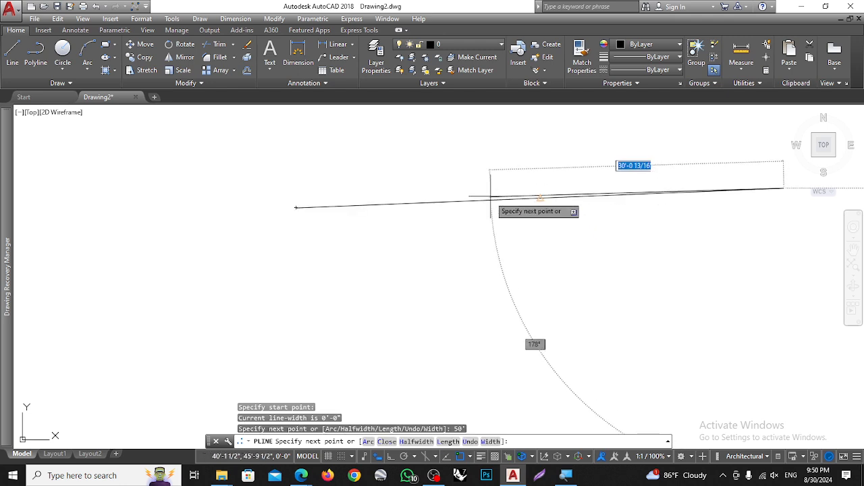
pyautogui.scroll(-2, 493, 201)
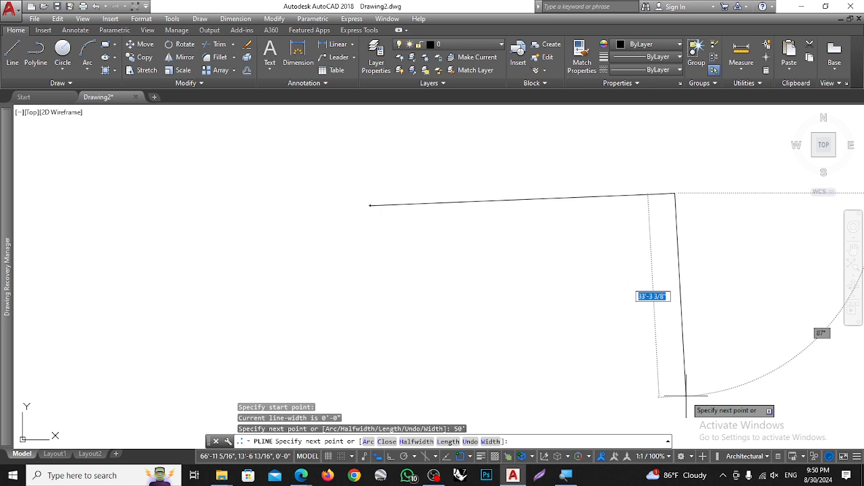
pyautogui.write('38')
pyautogui.press('Return')
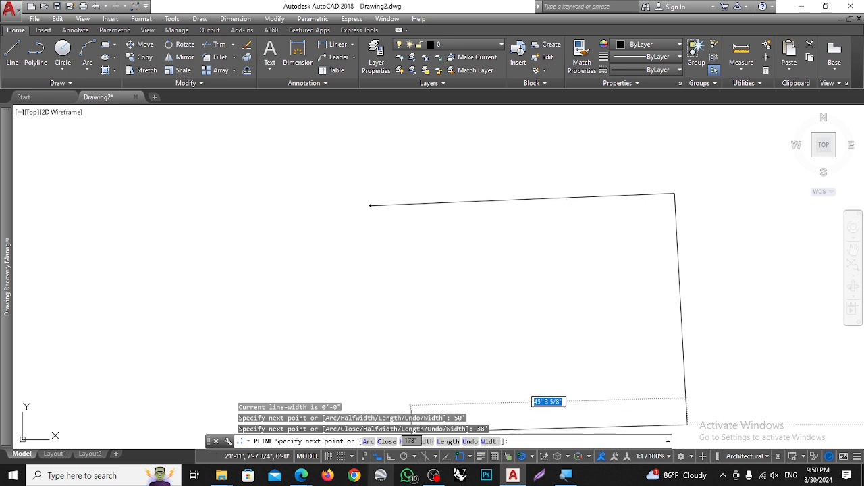
pyautogui.scroll(-8, 425, 375)
pyautogui.scroll(5, 422, 363)
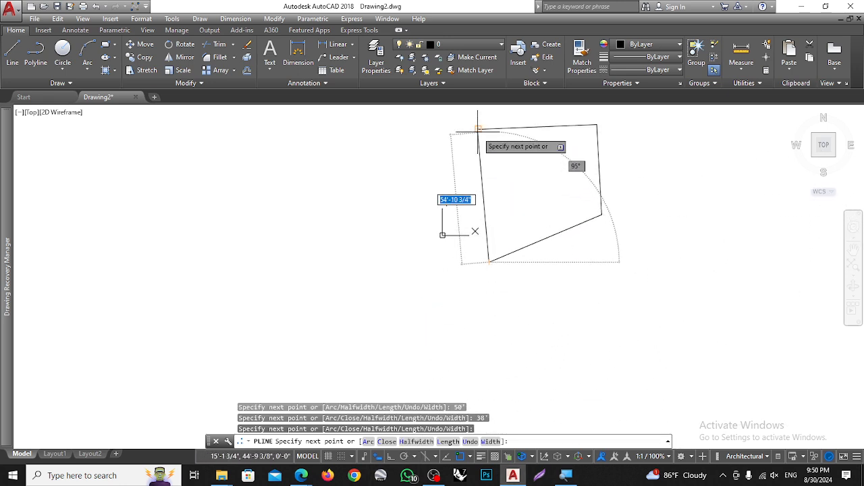
pyautogui.scroll(-2, 454, 166)
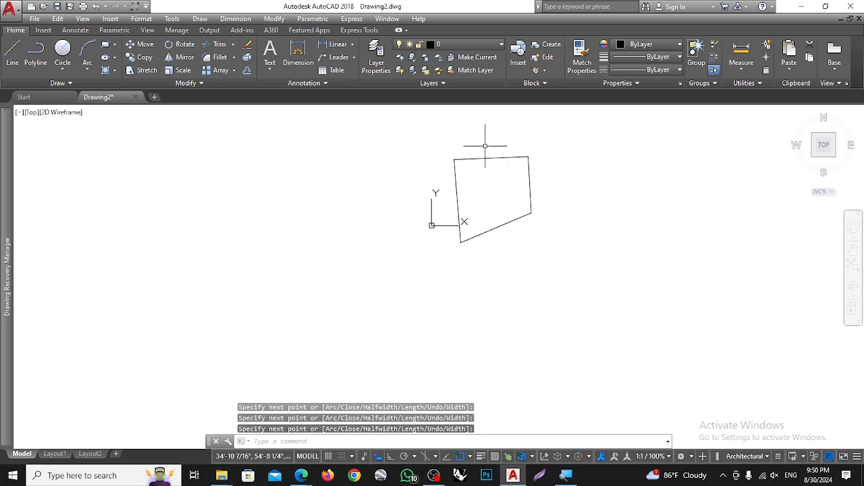
pyautogui.press('Return')
# - Move the four-sided polyline to clear space away from the origin
pyautogui.click(524, 156)
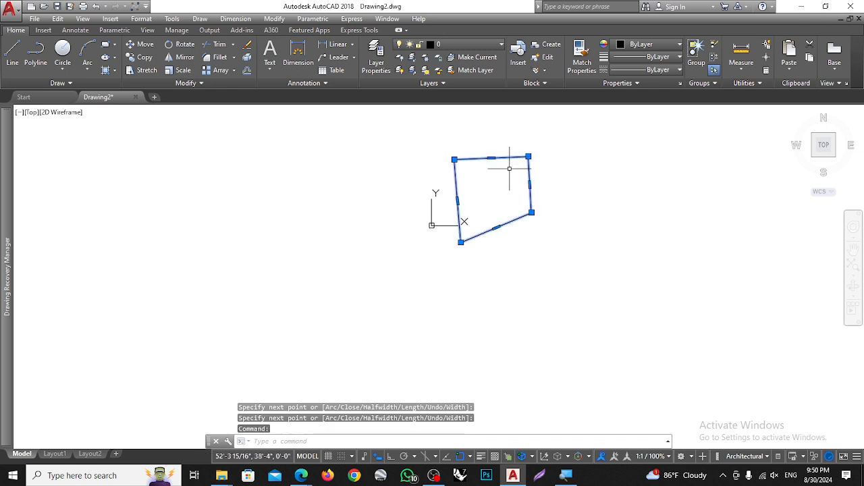
pyautogui.write('m')
pyautogui.press('Return')
pyautogui.click(447, 190)
pyautogui.scroll(-3, 356, 250)
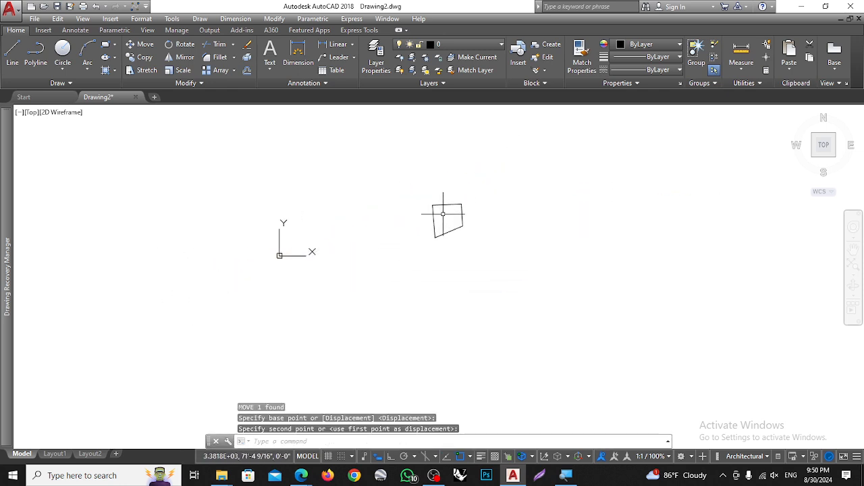
pyautogui.scroll(5, 443, 214)
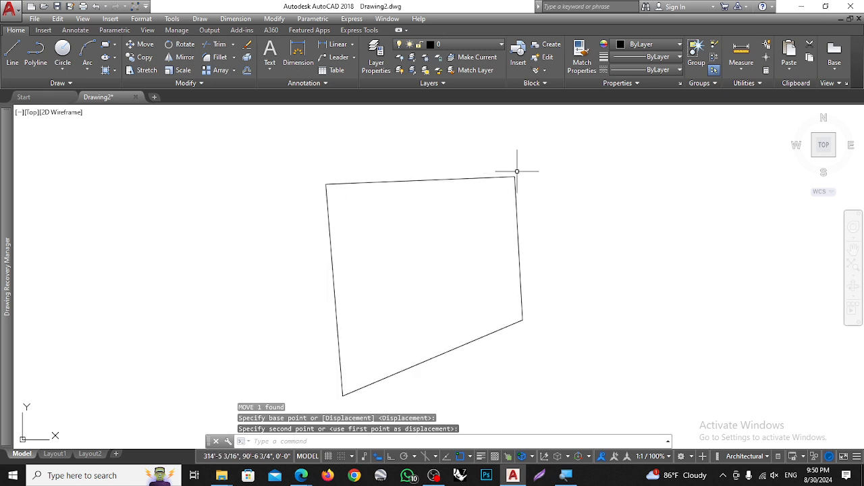
pyautogui.click(523, 314)
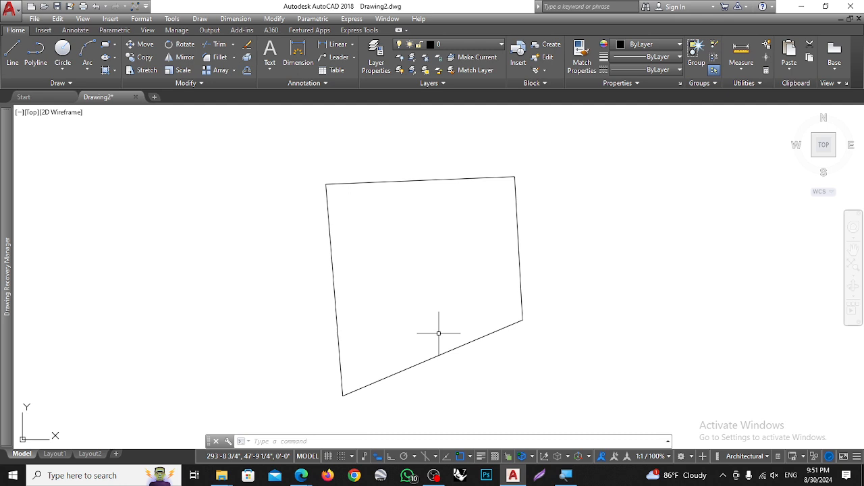
# - Create a multiline text with a height of 5' reading "dfgghhjh" inside the four-sided polyline
pyautogui.write('t')
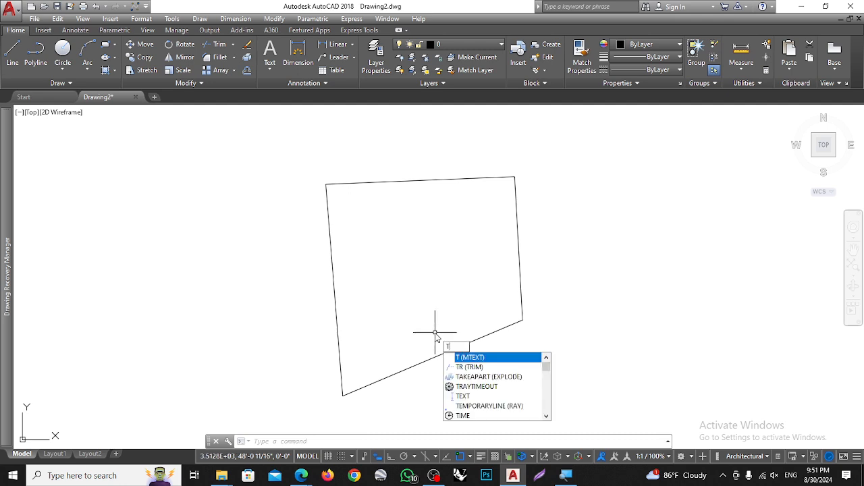
pyautogui.press('Return')
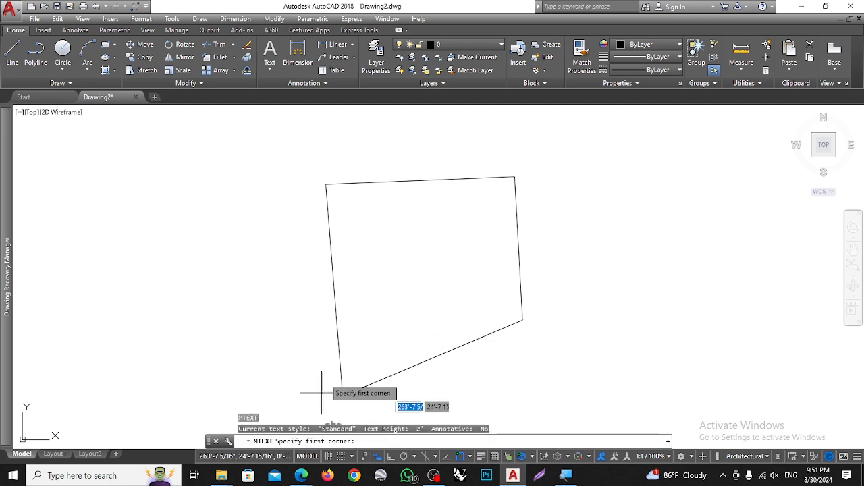
pyautogui.click(385, 238)
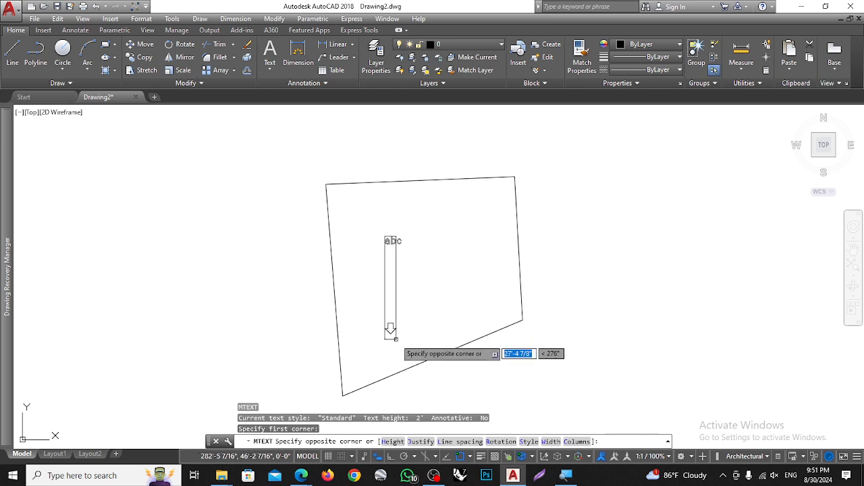
pyautogui.write('h')
pyautogui.press('Return')
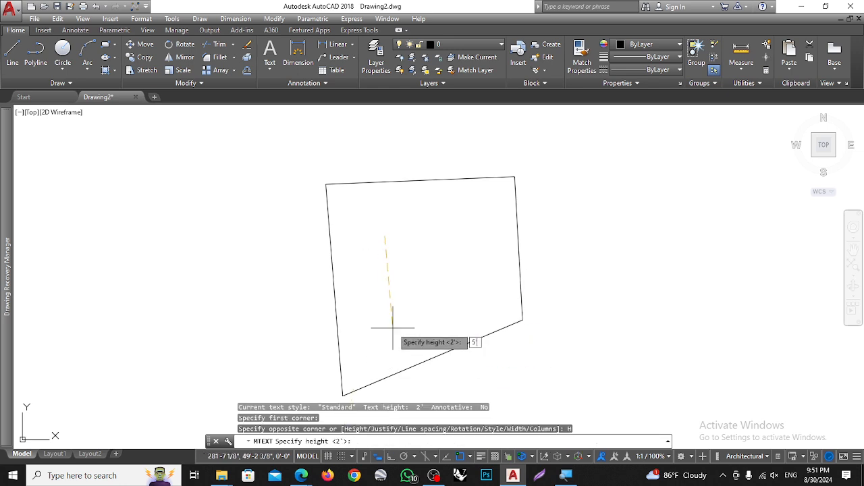
pyautogui.press('Return')
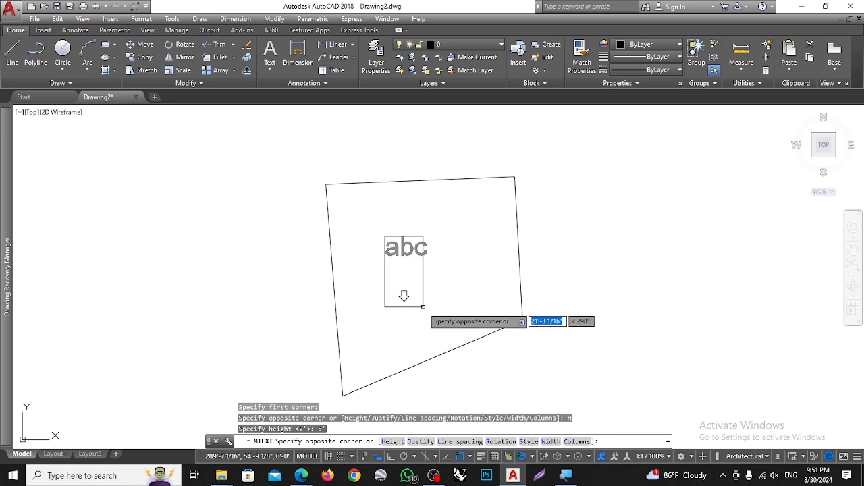
pyautogui.click(425, 311)
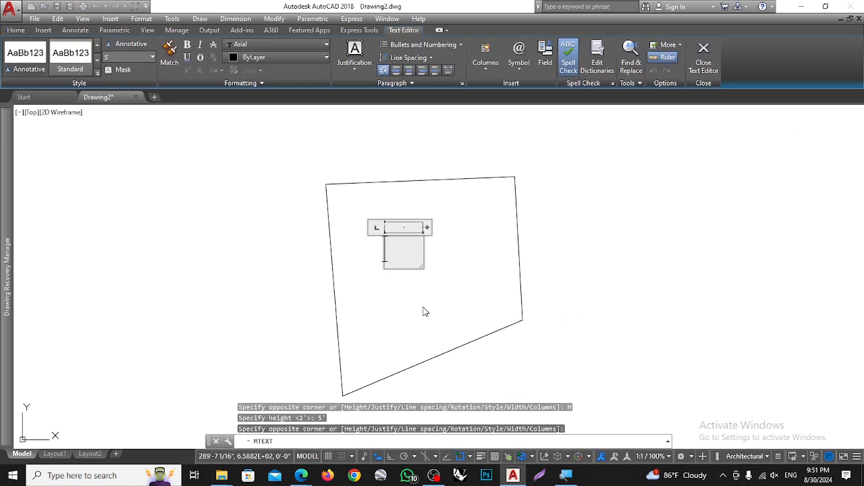
pyautogui.write('dfgghhjh')
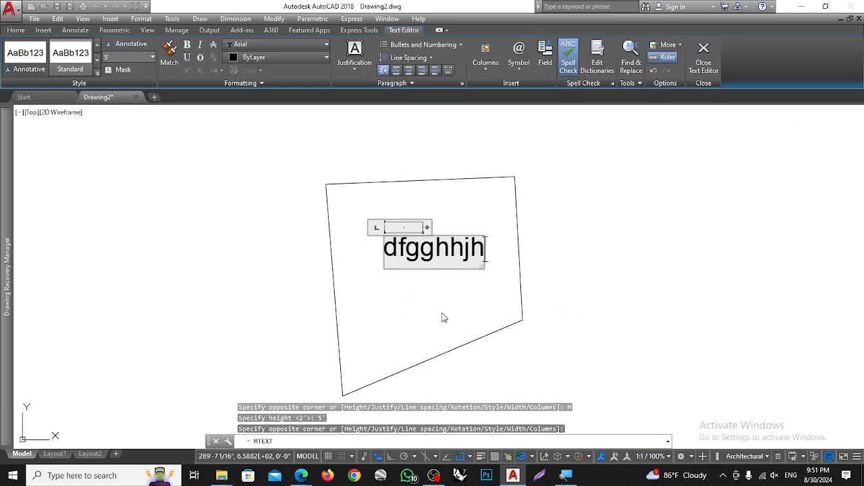
pyautogui.click(442, 312)
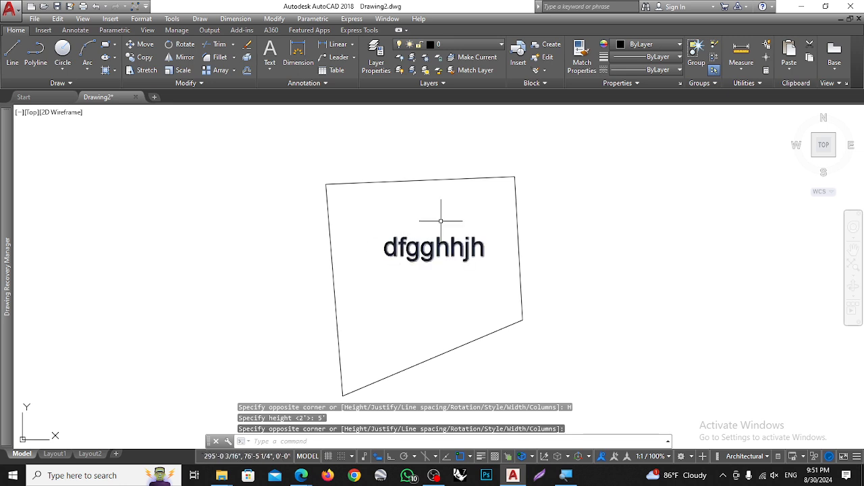
# - Turn on lineweight display and set the four-sided polyline's lineweight to 0.30 mm
pyautogui.click(437, 178)
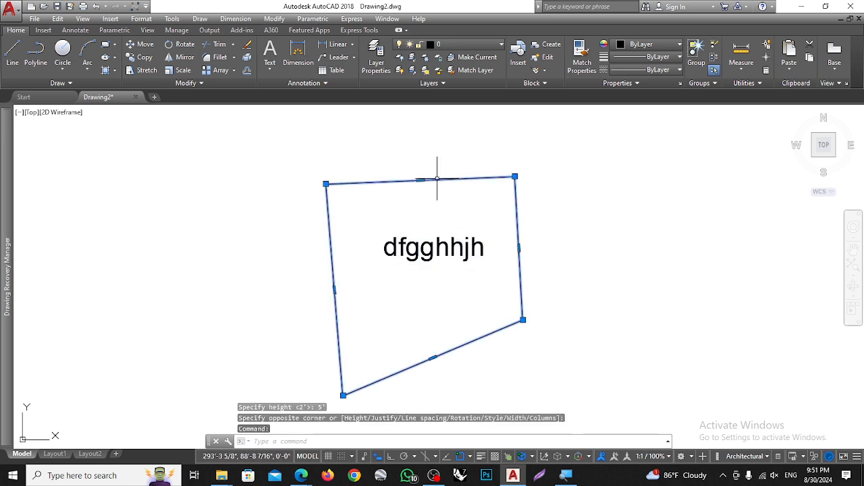
pyautogui.click(481, 457)
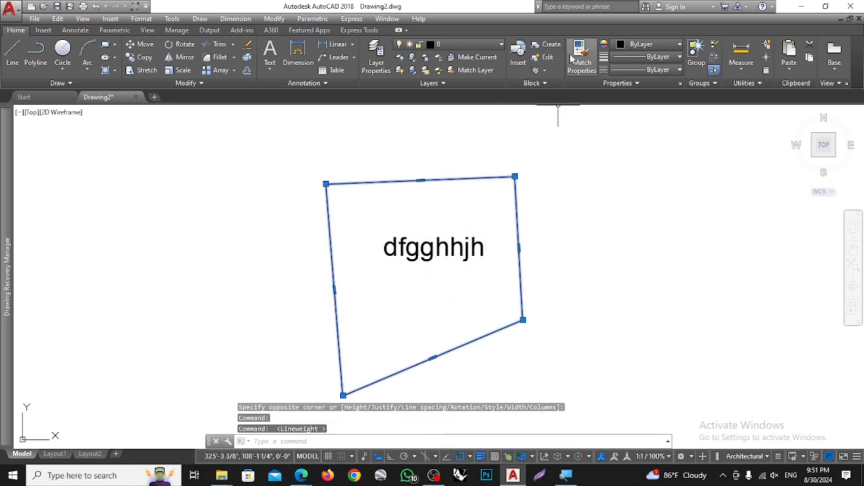
pyautogui.click(628, 58)
pyautogui.click(638, 200)
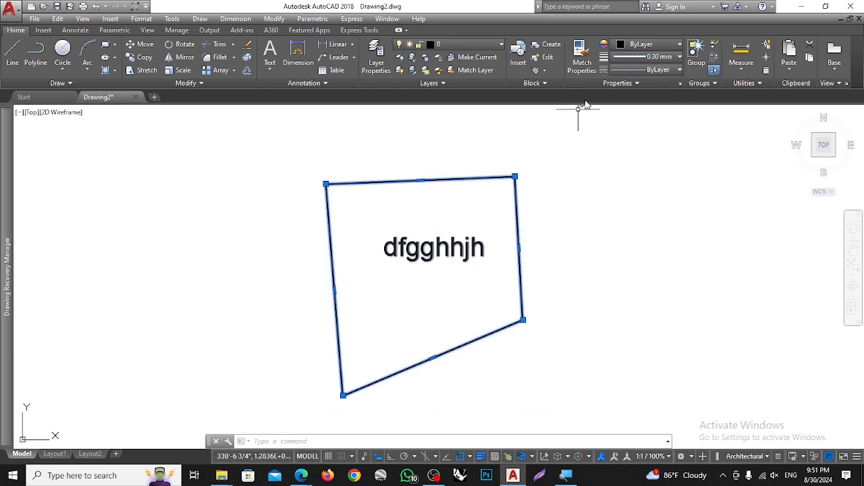
# - Increase the lineweight of the polyline around the text to 0.50 mm and clear the selection
pyautogui.click(632, 56)
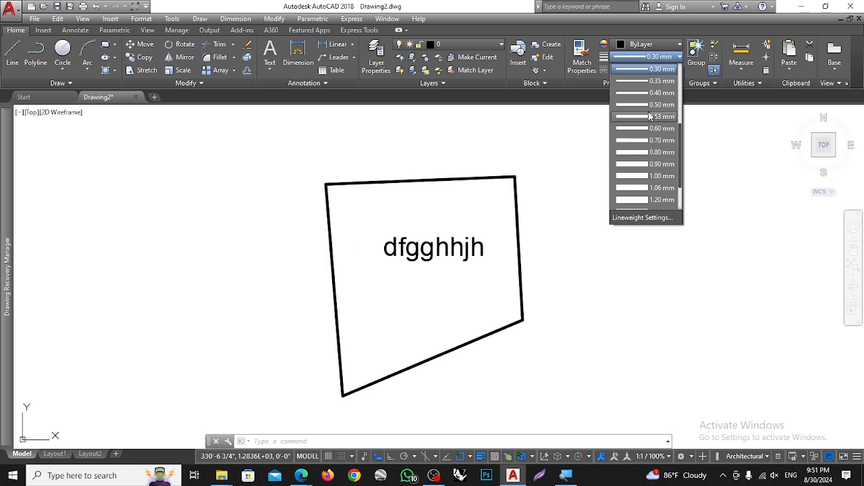
pyautogui.click(651, 106)
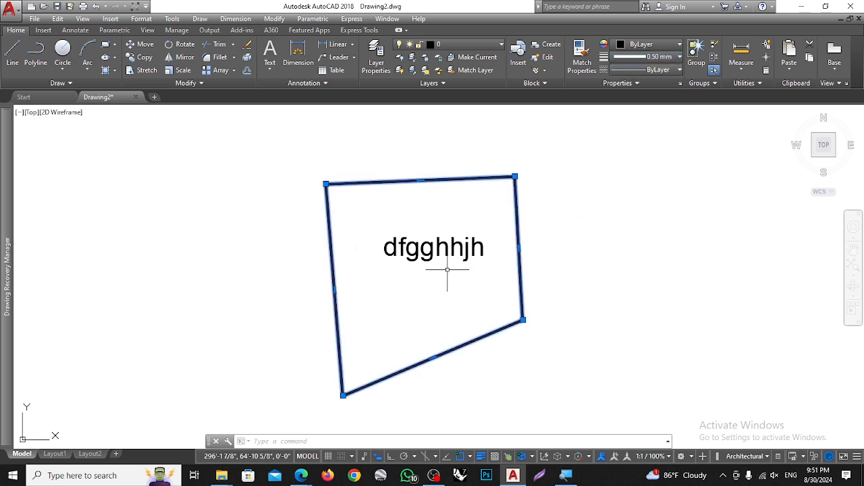
pyautogui.press('Escape')
# - Draw a larger closed four-sided polyline around the thick outline, with an upper side about 297' long
pyautogui.scroll(-3, 430, 249)
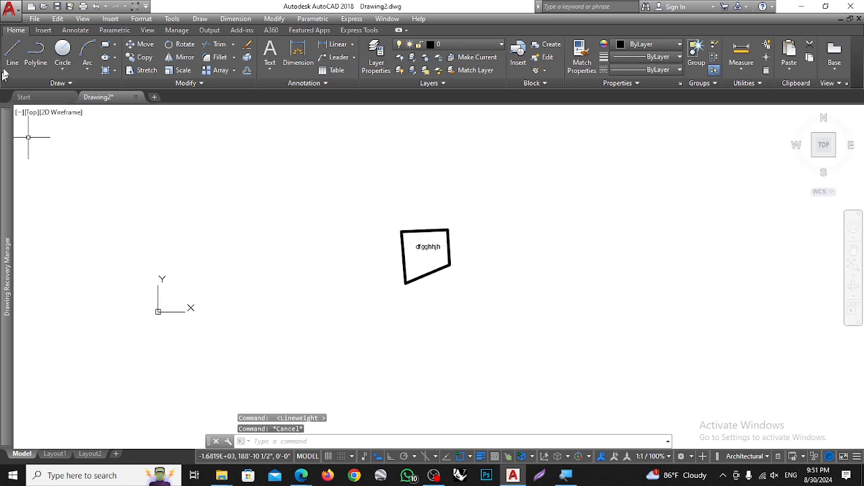
pyautogui.click(35, 53)
pyautogui.click(276, 200)
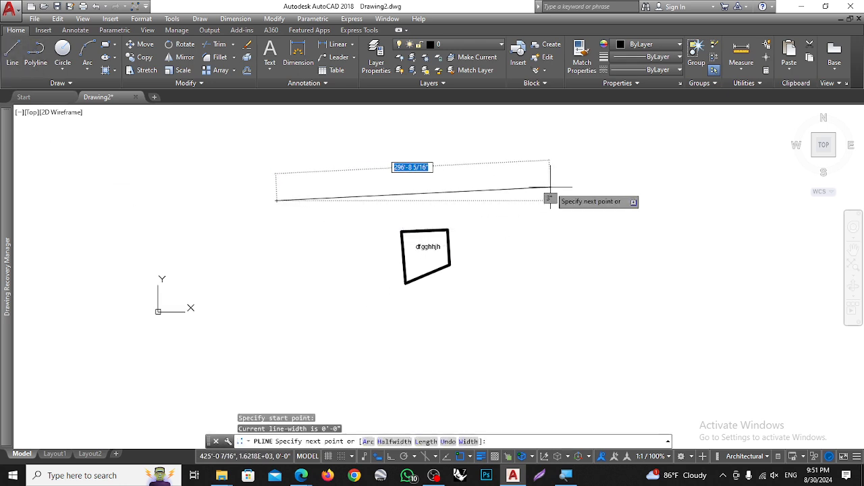
pyautogui.click(551, 188)
pyautogui.click(571, 340)
pyautogui.click(328, 380)
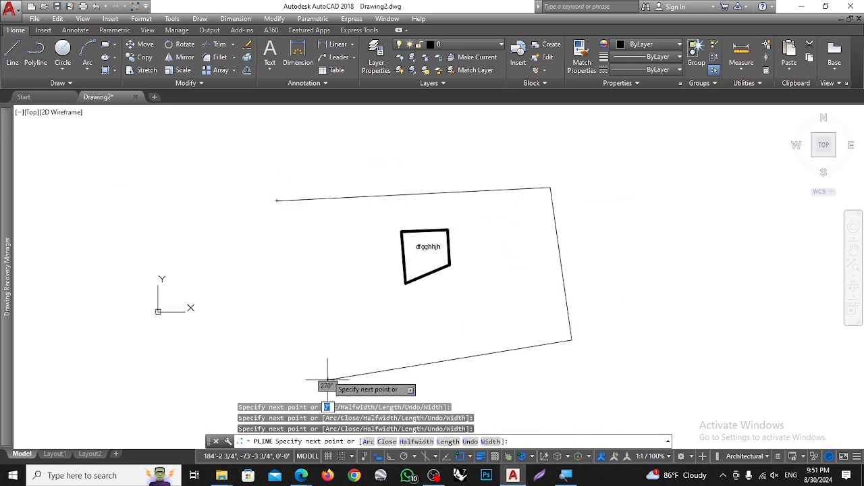
pyautogui.click(275, 199)
pyautogui.press('Return')
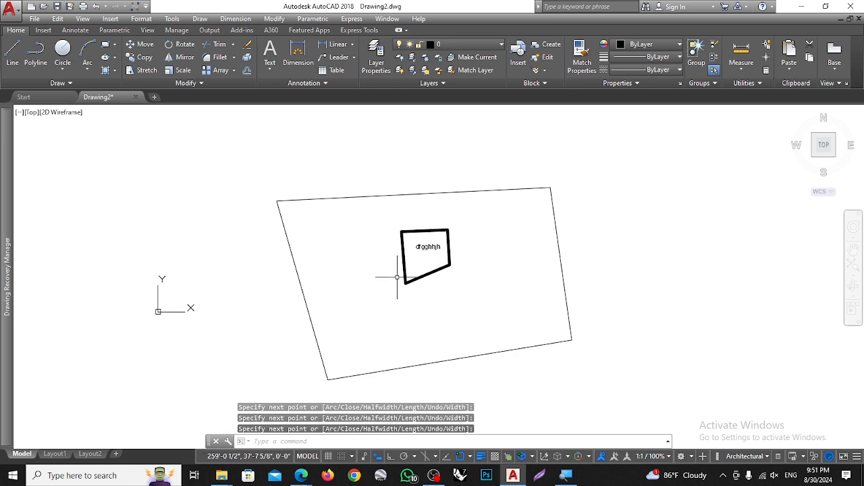
# - Delete the large thin four-sided polyline that surrounds the thick outline
pyautogui.scroll(4, 429, 230)
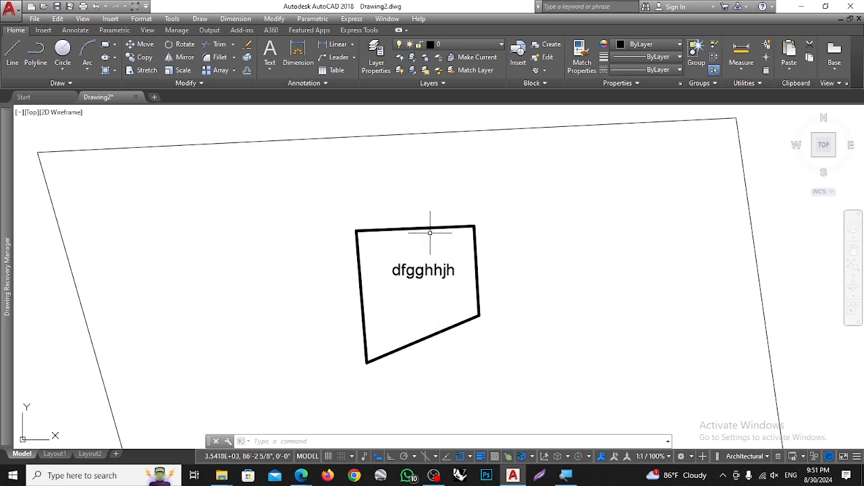
pyautogui.scroll(4, 465, 290)
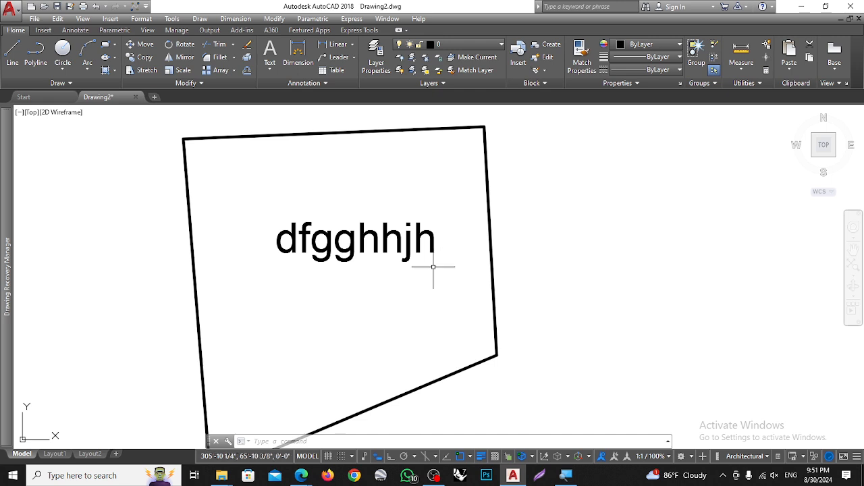
pyautogui.scroll(-4, 463, 289)
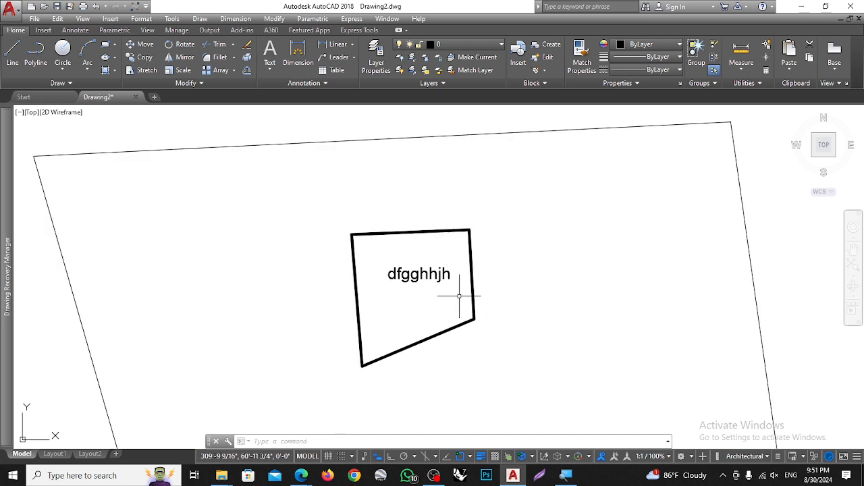
pyautogui.scroll(-2, 598, 196)
pyautogui.click(692, 144)
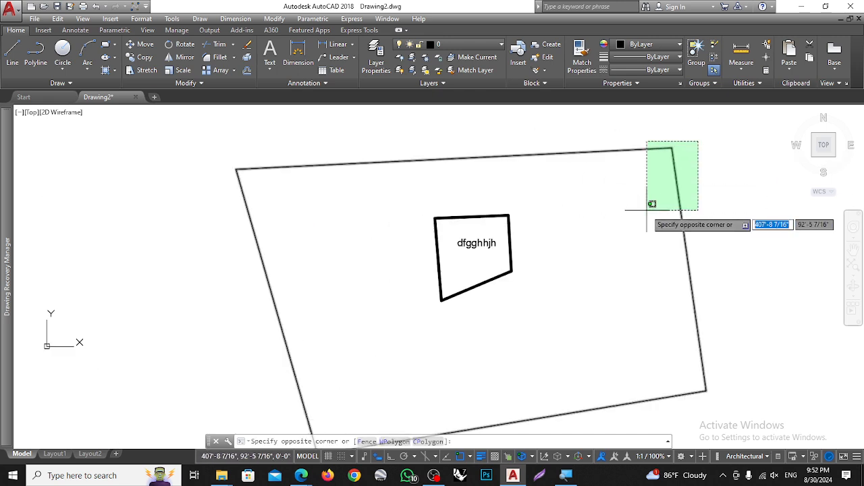
pyautogui.click(642, 209)
pyautogui.press('Delete')
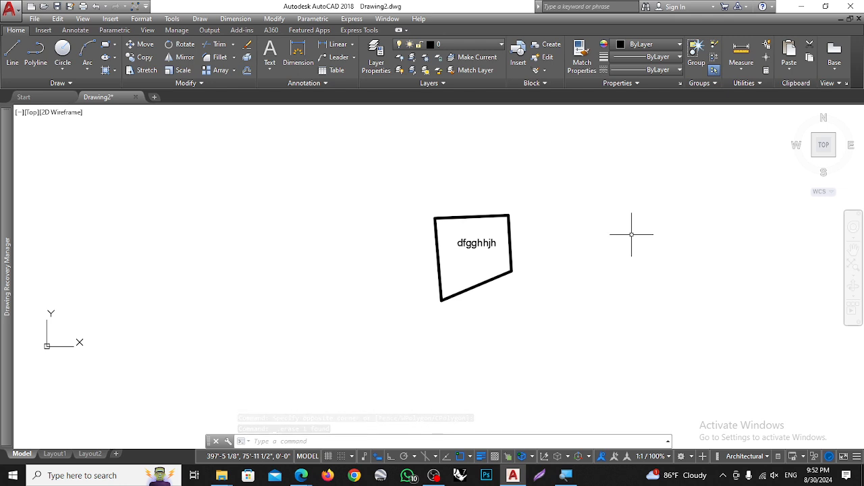
pyautogui.scroll(2, 492, 250)
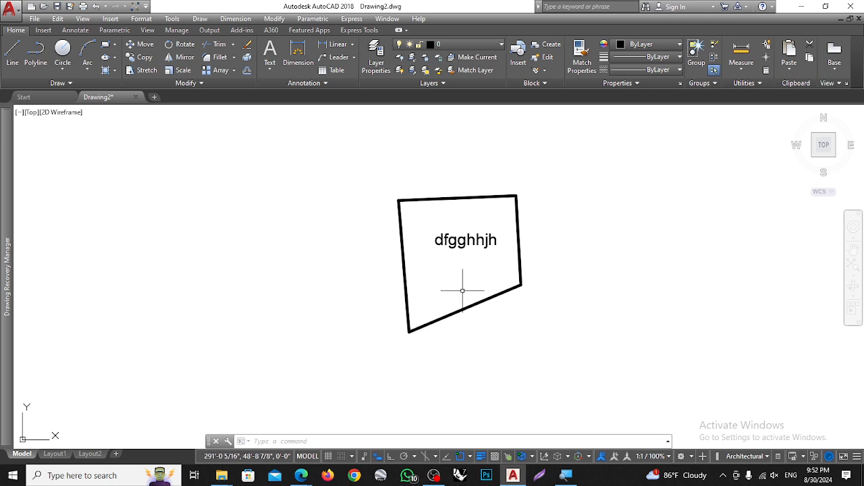
pyautogui.scroll(2, 484, 214)
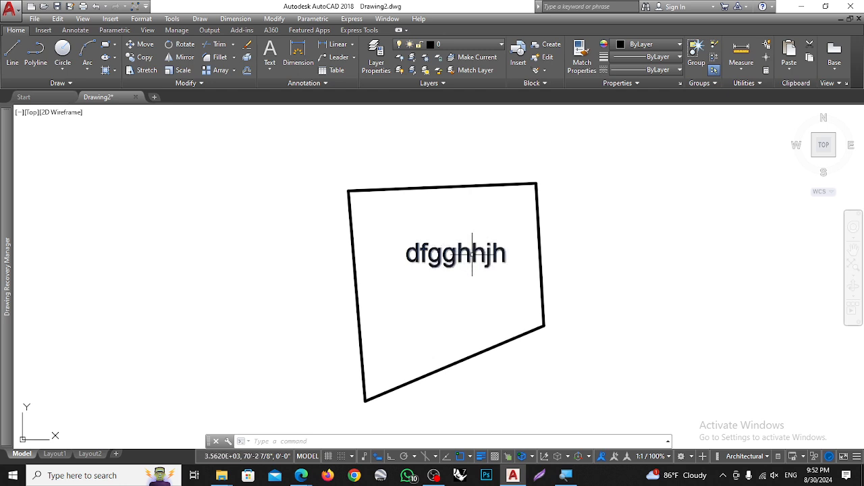
pyautogui.click(469, 252)
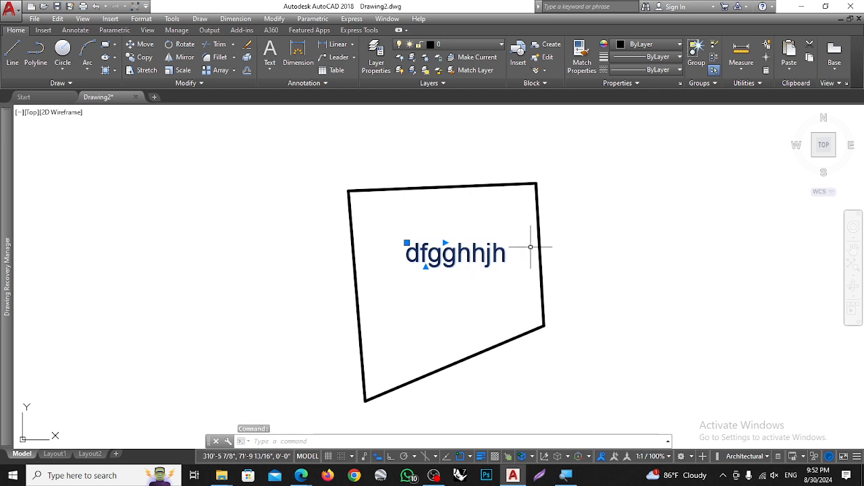
pyautogui.doubleClick(472, 253)
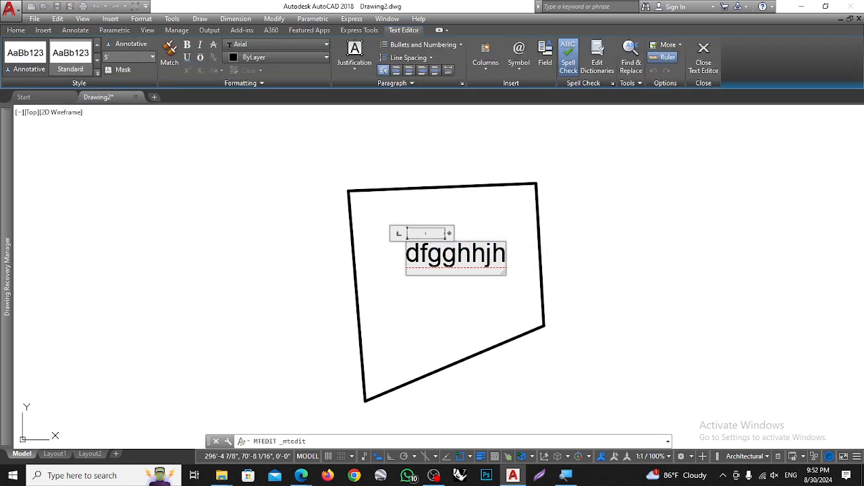
pyautogui.press('Escape')
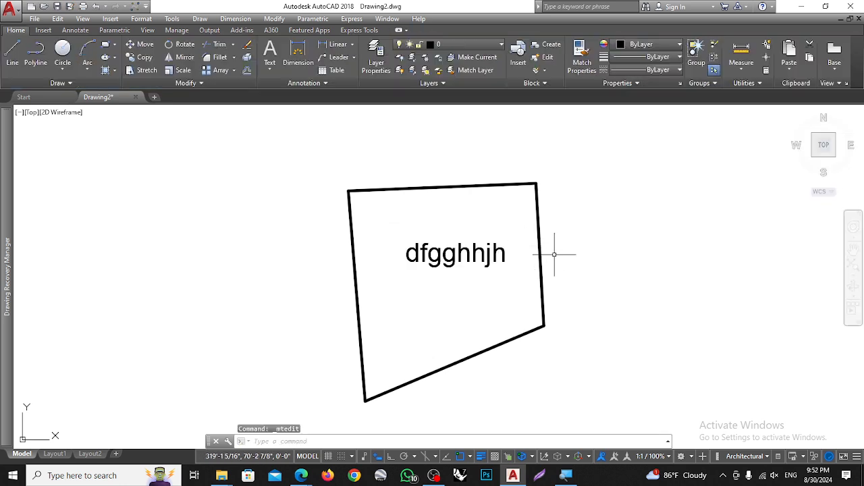
# - Show the properties of the text "dfgghhjh" beside the outline and open its text height for editing
pyautogui.click(480, 247)
pyautogui.scroll(-2, 345, 270)
pyautogui.scroll(1, 451, 264)
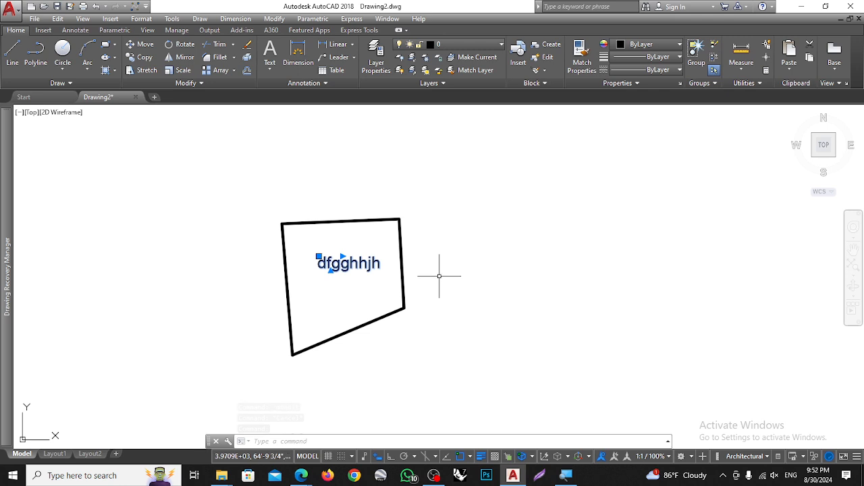
pyautogui.press('Return')
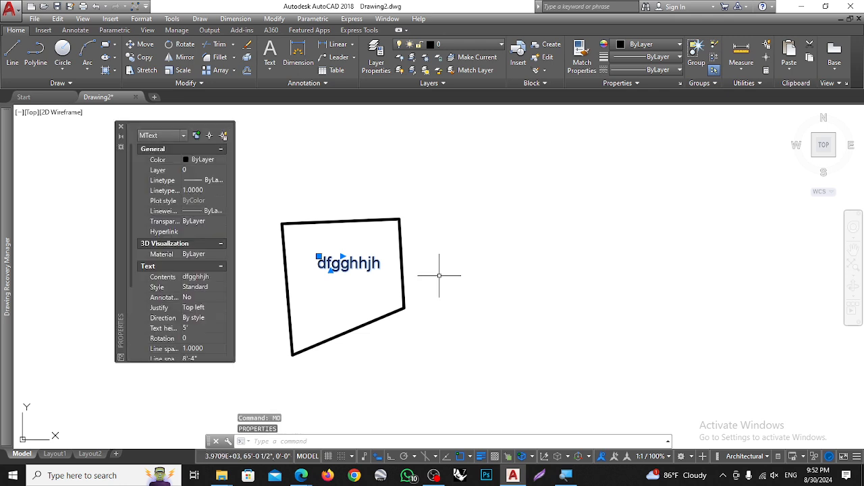
pyautogui.moveTo(124, 181); pyautogui.dragTo(573, 190)
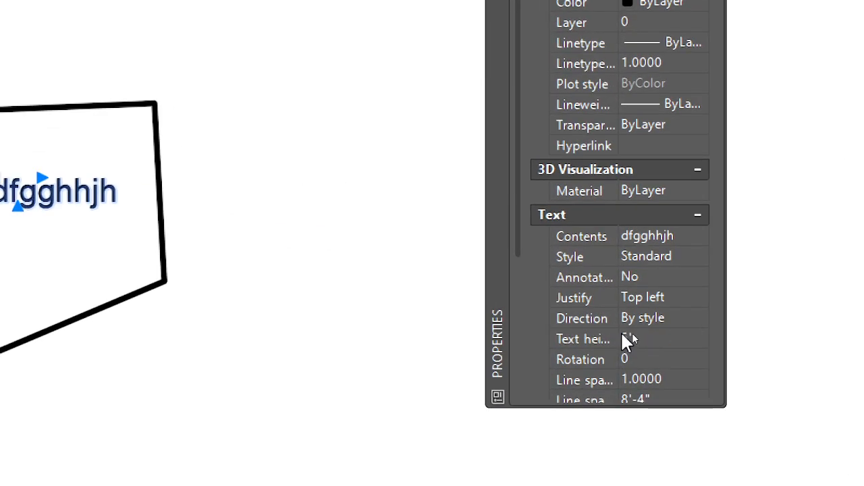
pyautogui.click(639, 338)
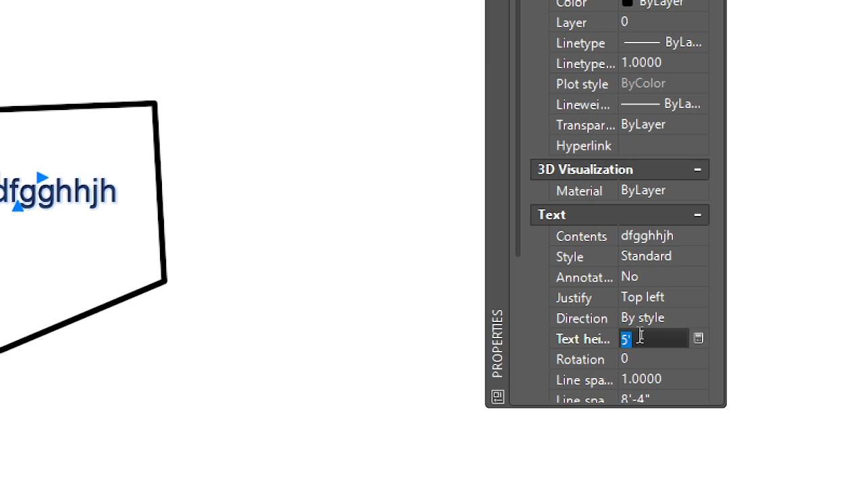
# - Set the height of the text inside the four-sided outline to 2', deselect it and close its properties
pyautogui.press('Tab')
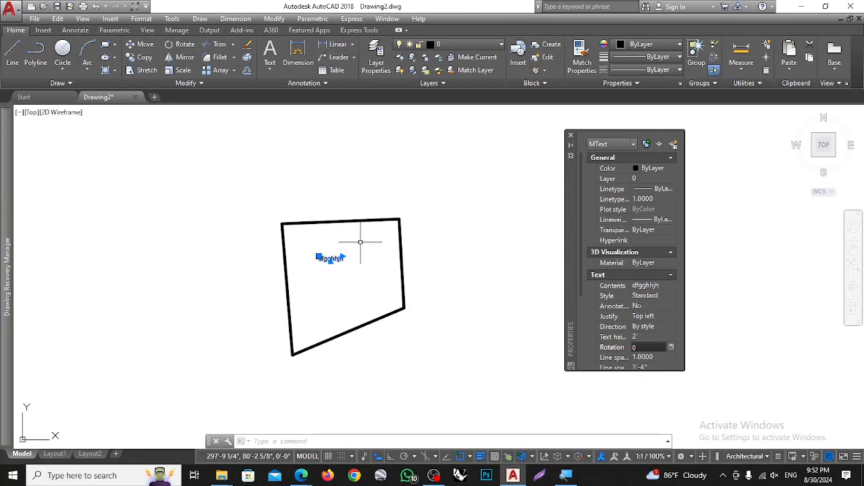
pyautogui.click(355, 272)
pyautogui.scroll(4, 333, 277)
pyautogui.press('Escape')
pyautogui.press('Escape')
pyautogui.scroll(2, 305, 225)
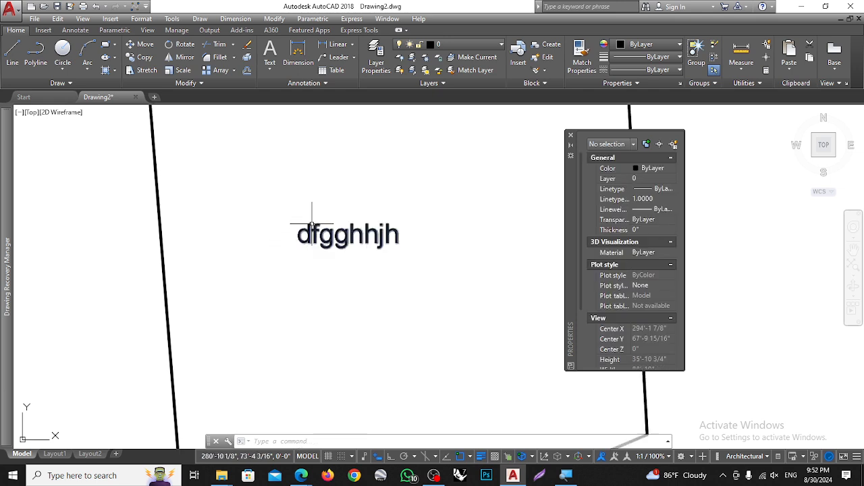
pyautogui.scroll(-2, 317, 264)
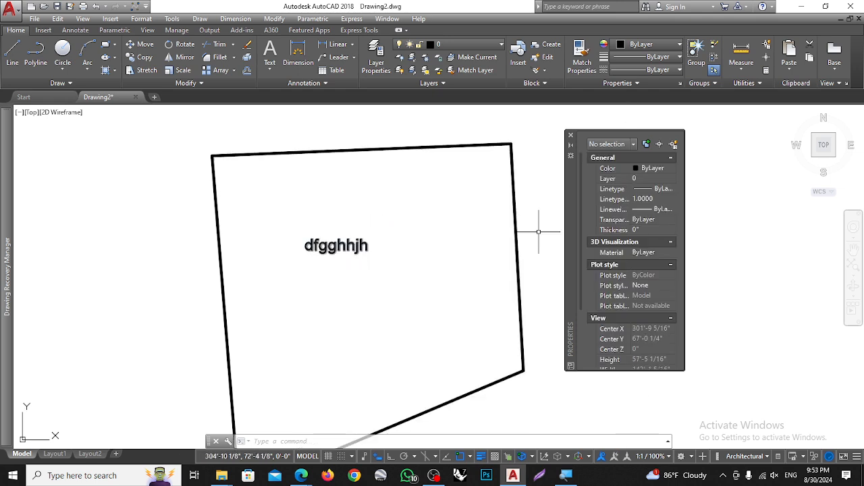
pyautogui.click(570, 136)
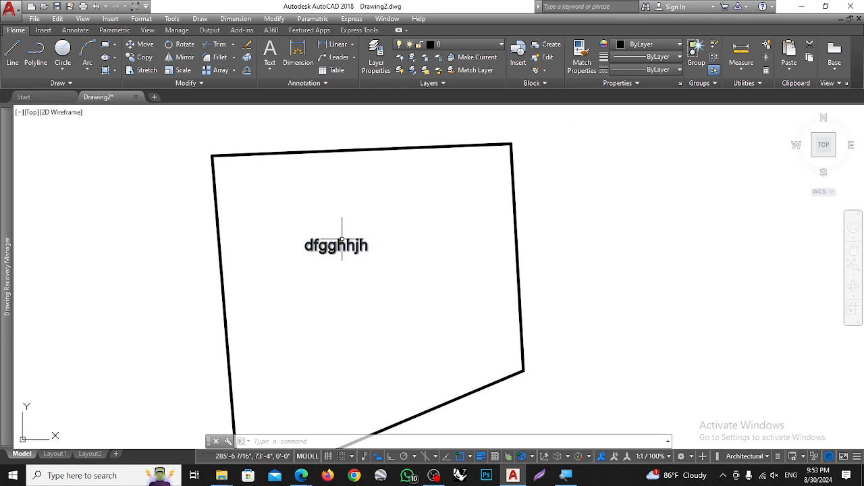
# - Reopen the properties of the text inside the outline and set its text height to 3'
pyautogui.click(334, 247)
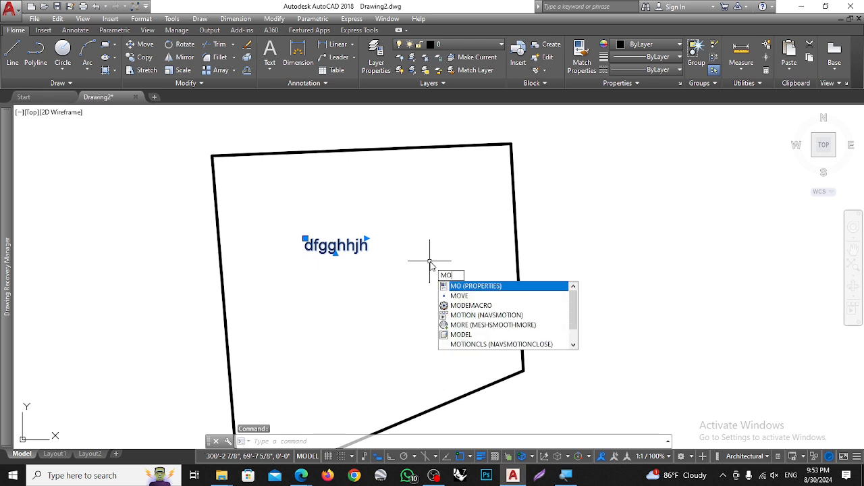
pyautogui.press('Return')
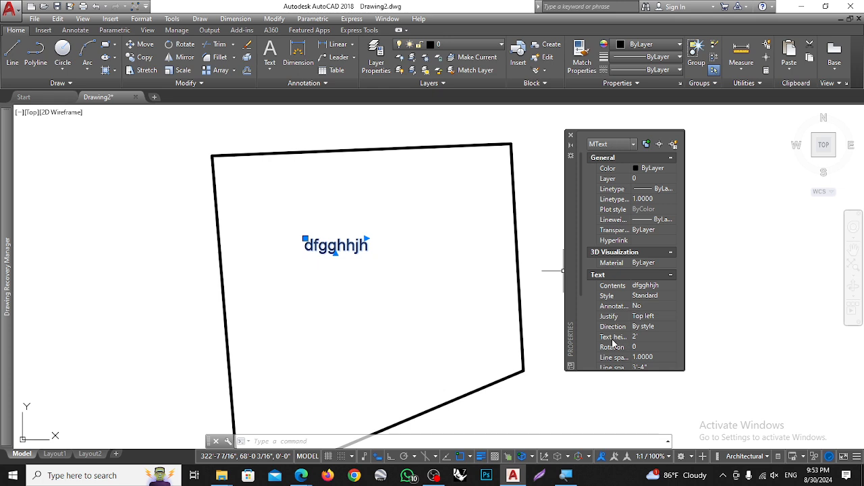
pyautogui.click(641, 336)
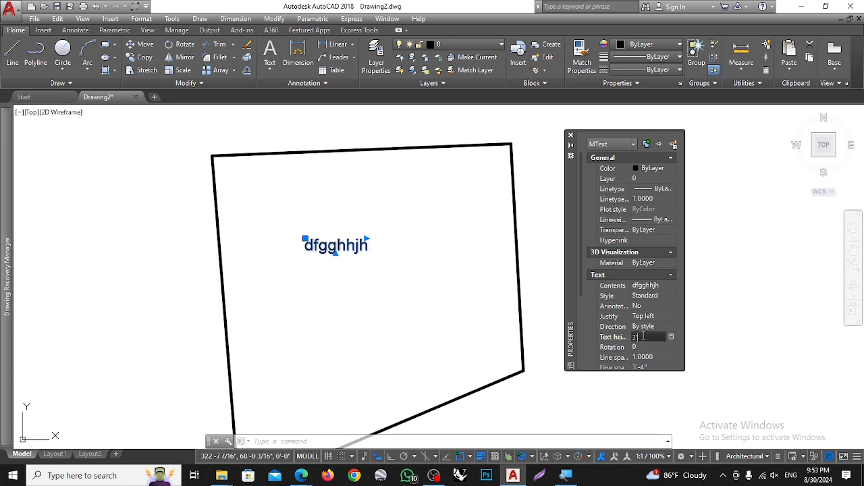
pyautogui.press('Tab')
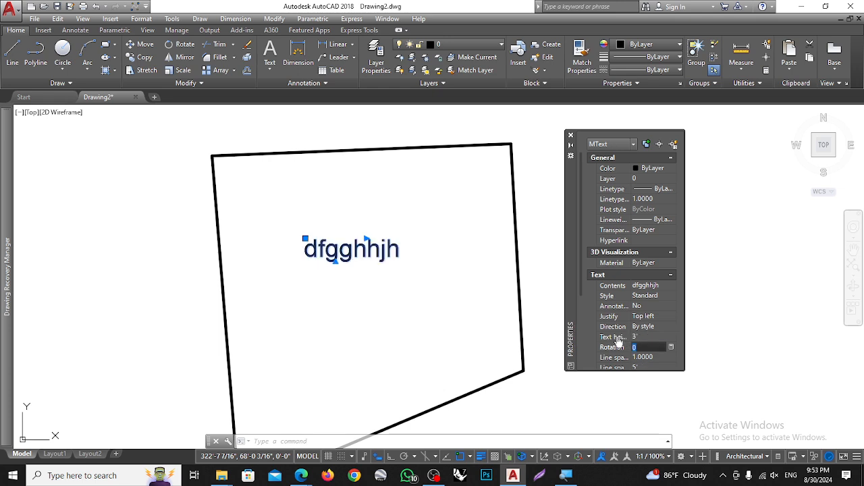
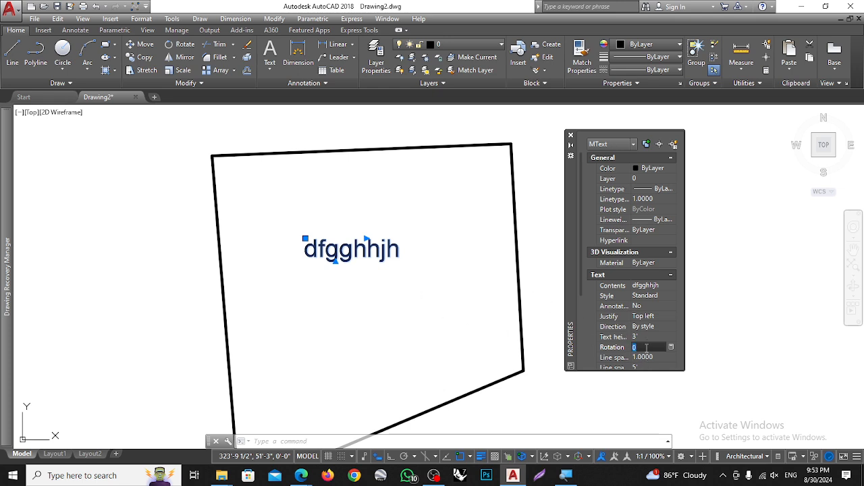
# - Set the text's rotation to 90, return it to 0 and clear the selection
pyautogui.press('Return')
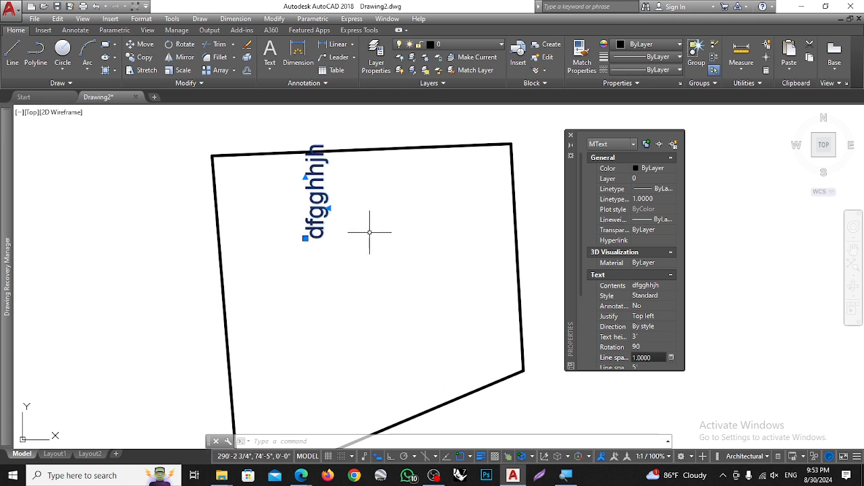
pyautogui.click(642, 347)
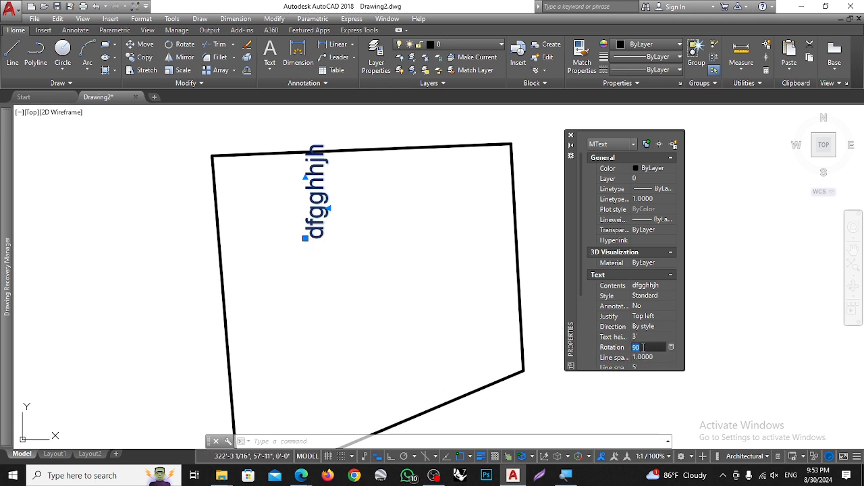
pyautogui.write('0')
pyautogui.press('Tab')
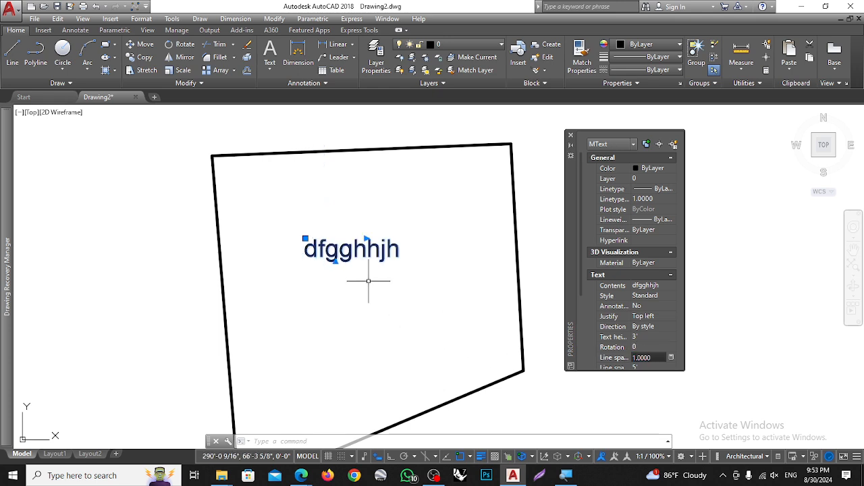
pyautogui.press('Escape')
pyautogui.scroll(1, 403, 245)
pyautogui.scroll(-5, 331, 248)
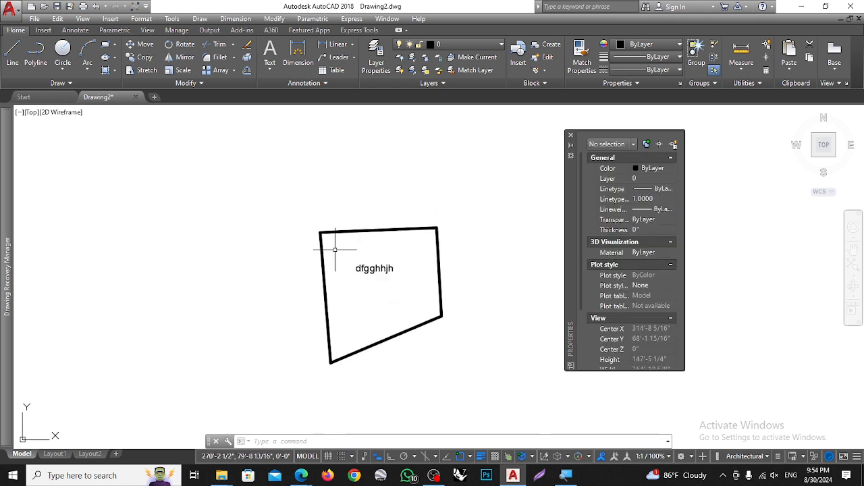
# - Reselect the text, close its properties and clear the selection
pyautogui.scroll(4, 349, 247)
pyautogui.scroll(-2, 344, 247)
pyautogui.scroll(2, 344, 247)
pyautogui.click(346, 245)
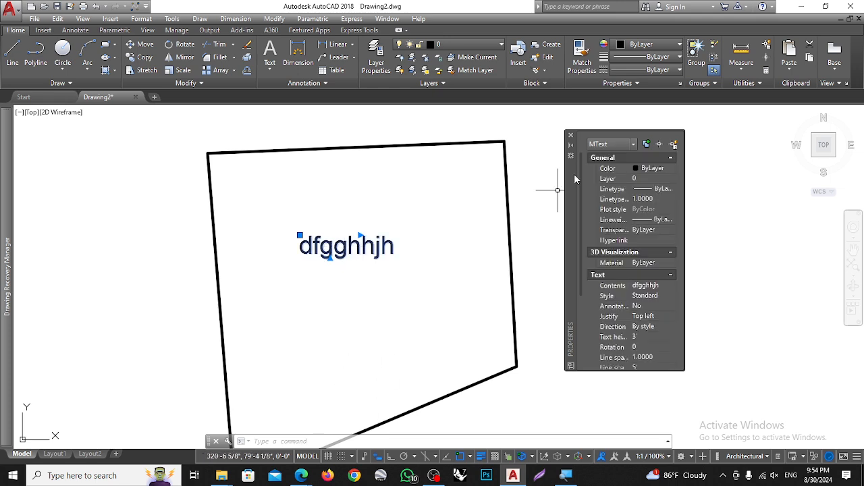
pyautogui.click(571, 135)
pyautogui.press('Escape')
pyautogui.scroll(-2, 399, 182)
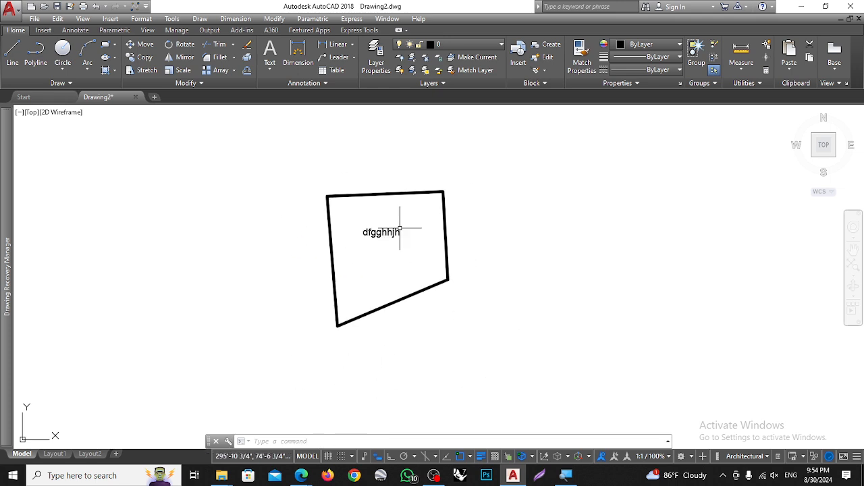
# - Relocate the text by its insertion grip to just outside the outline, below the right end of the slanted edge
pyautogui.scroll(4, 401, 209)
pyautogui.click(422, 232)
pyautogui.scroll(-3, 422, 233)
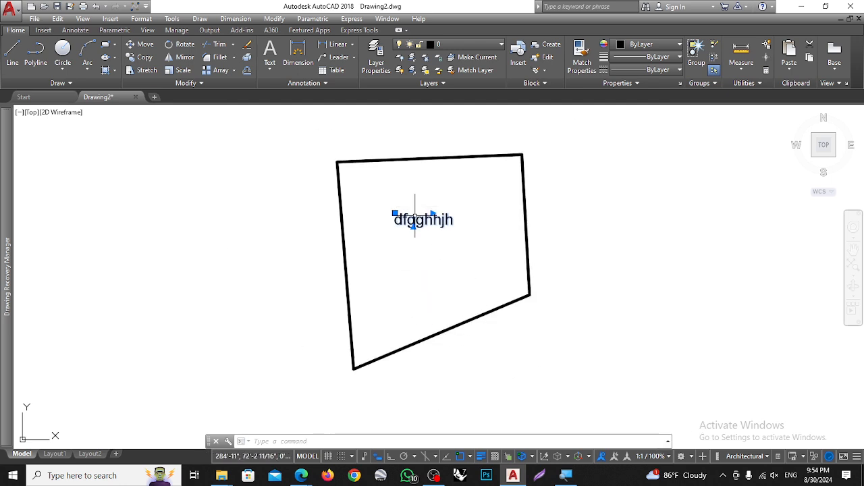
pyautogui.scroll(4, 395, 209)
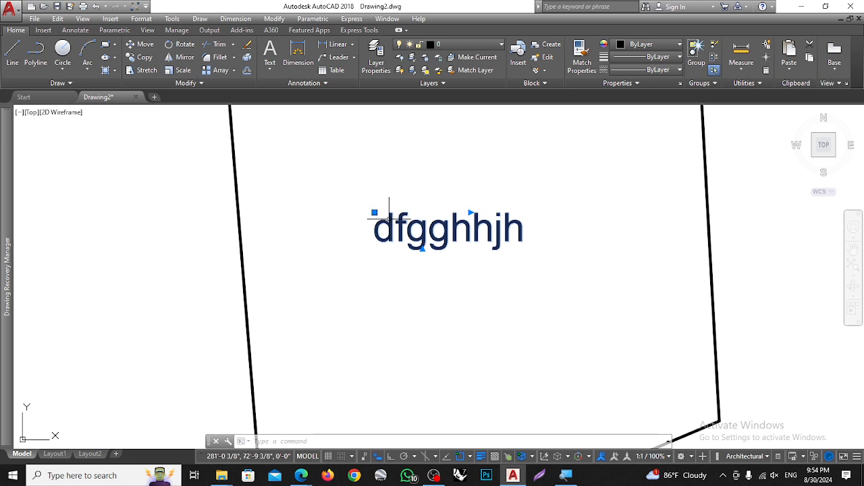
pyautogui.click(375, 212)
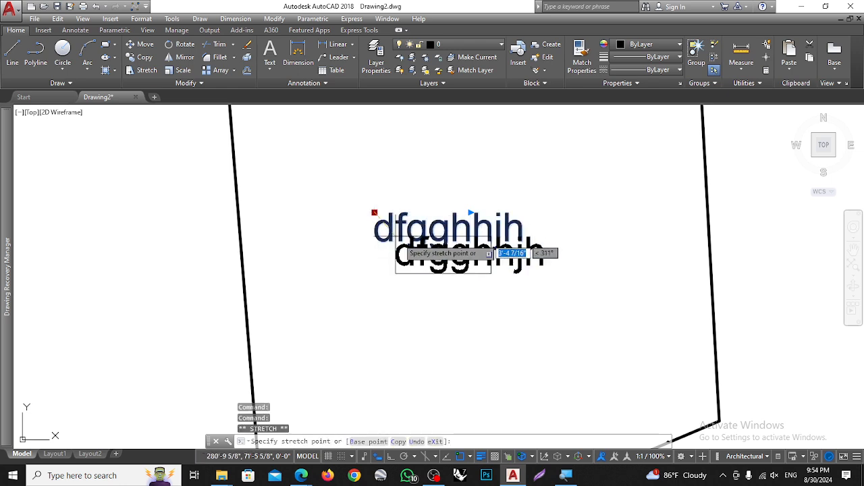
pyautogui.scroll(-5, 492, 271)
pyautogui.scroll(4, 496, 237)
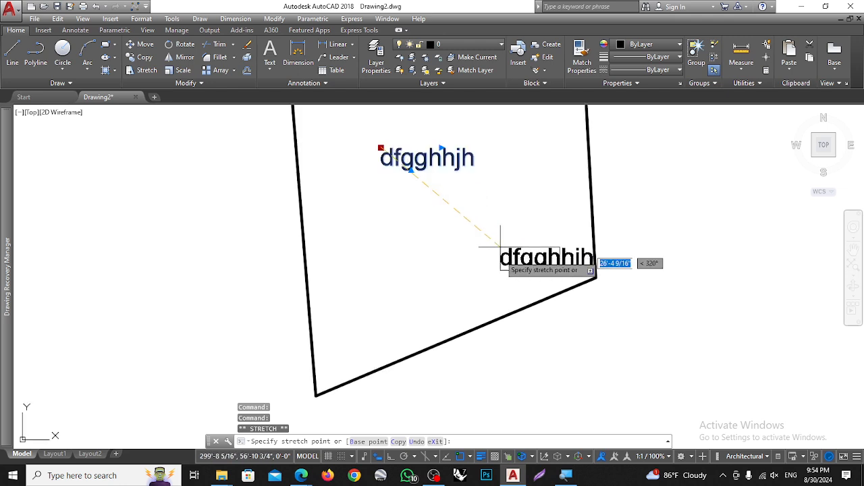
pyautogui.click(546, 317)
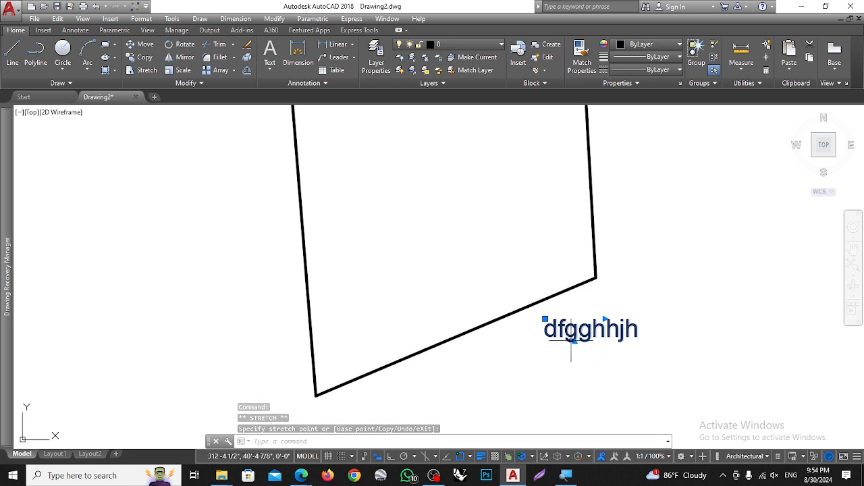
# - Relocate the text by its insertion grip back inside the outline, near its upper-left corner, and deselect it
pyautogui.scroll(3, 558, 330)
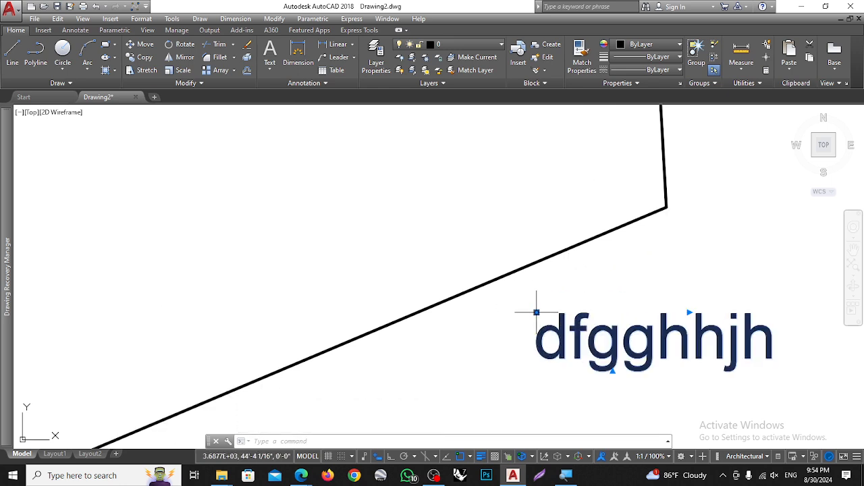
pyautogui.click(536, 312)
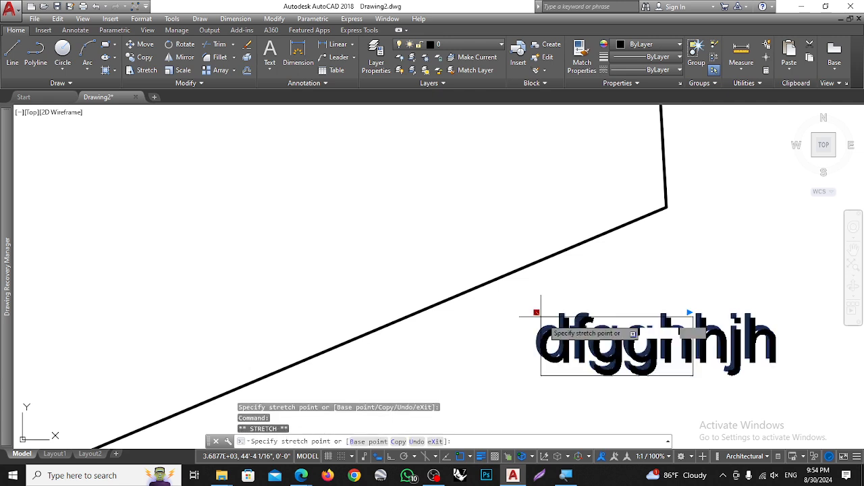
pyautogui.scroll(-5, 554, 304)
pyautogui.scroll(4, 541, 257)
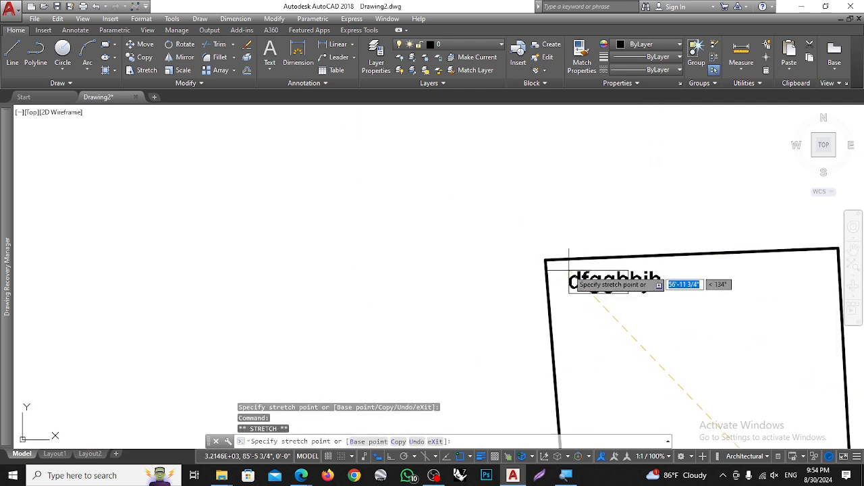
pyautogui.press('Escape')
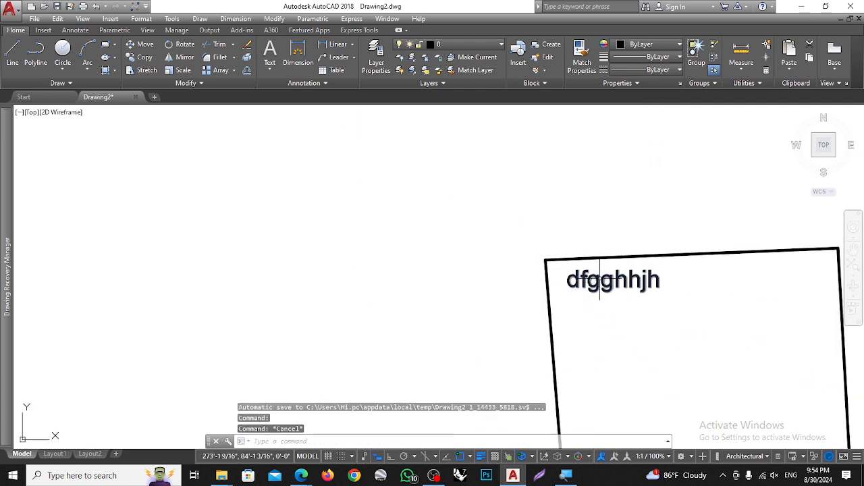
# - Use Move to shift the text to the lower part of the outline, above the slanted edge
pyautogui.click(599, 281)
pyautogui.write('m')
pyautogui.press('Return')
pyautogui.click(599, 280)
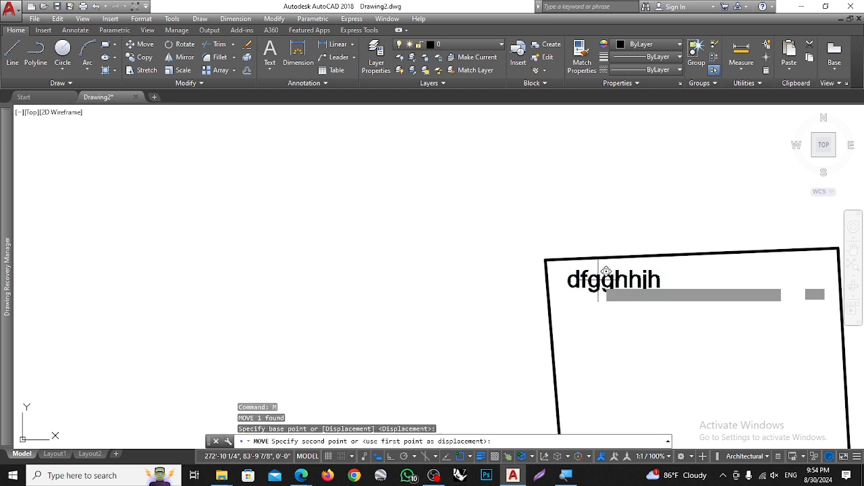
pyautogui.scroll(-5, 613, 255)
pyautogui.scroll(5, 633, 328)
pyautogui.press('Escape')
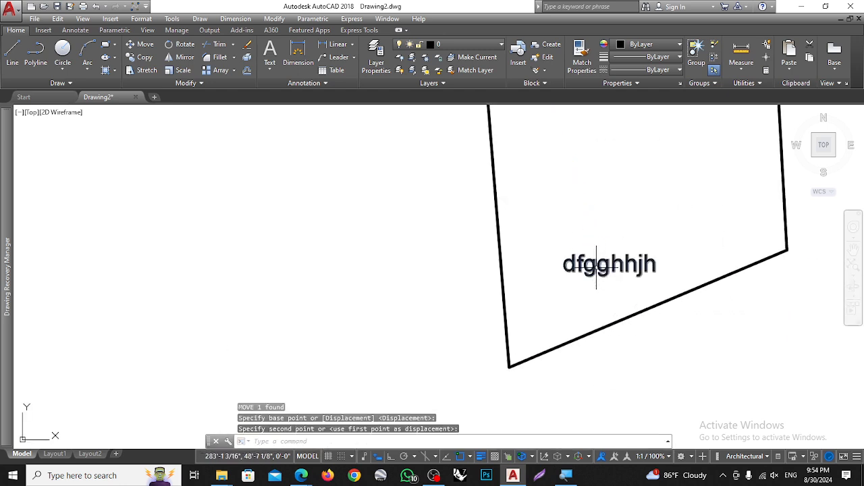
# - Relocate the text by its insertion grip to just below the middle of the outline's upper edge and deselect it
pyautogui.click(571, 262)
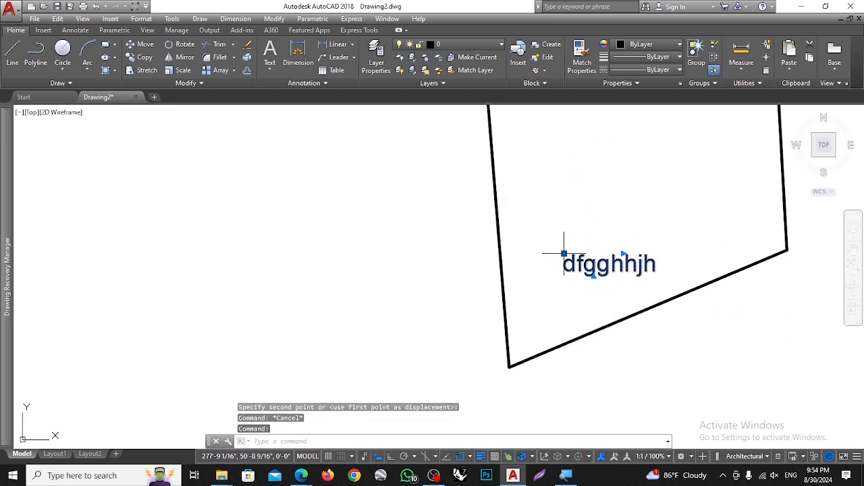
pyautogui.click(564, 254)
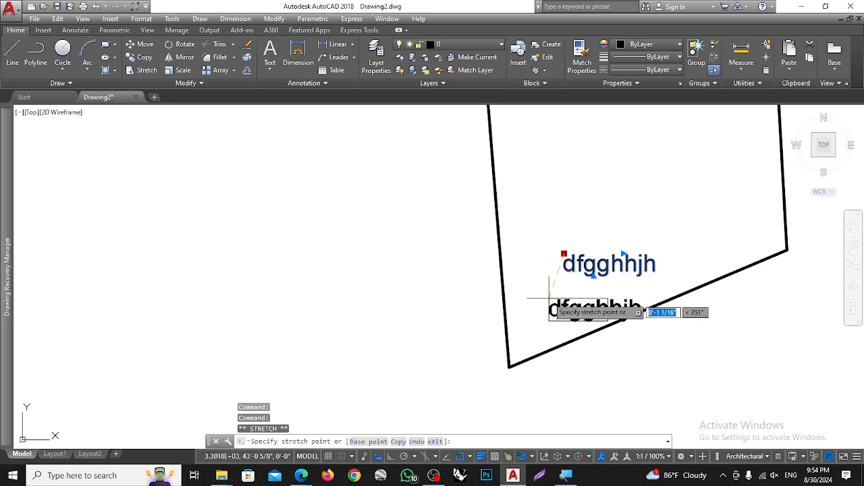
pyautogui.scroll(-3, 555, 350)
pyautogui.scroll(3, 564, 253)
pyautogui.click(560, 202)
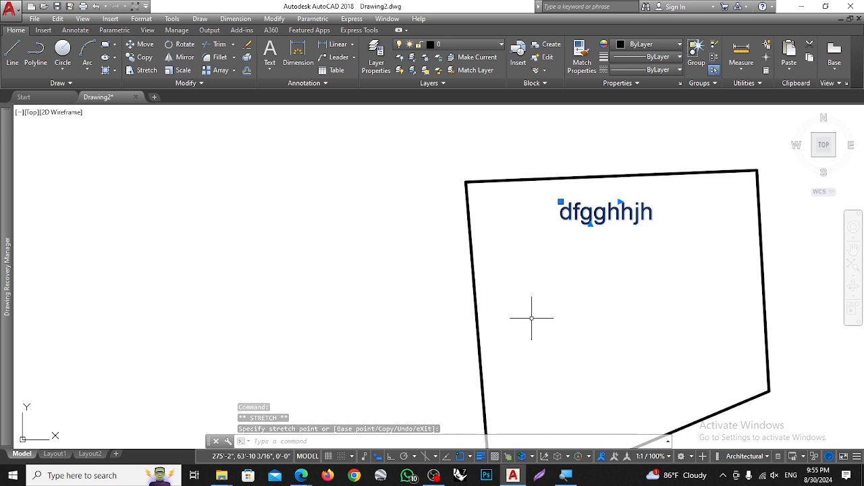
pyautogui.scroll(-4, 382, 240)
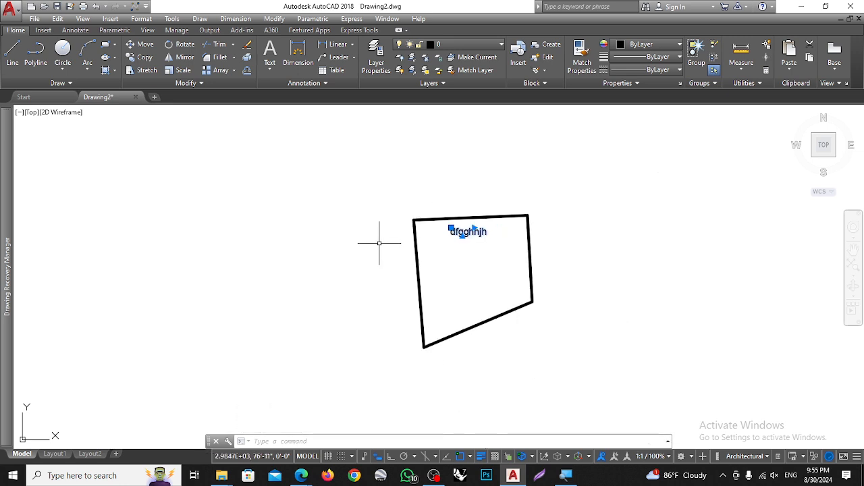
pyautogui.scroll(2, 502, 232)
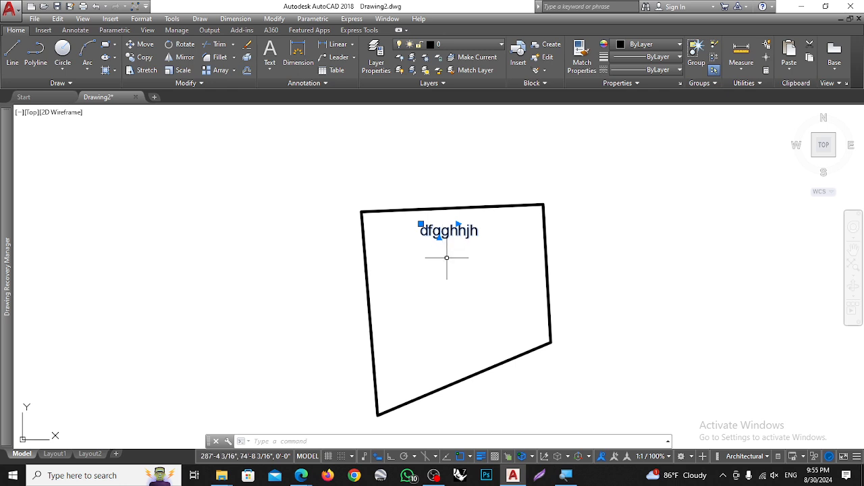
pyautogui.scroll(2, 464, 230)
pyautogui.press('Escape')
pyautogui.press('Escape')
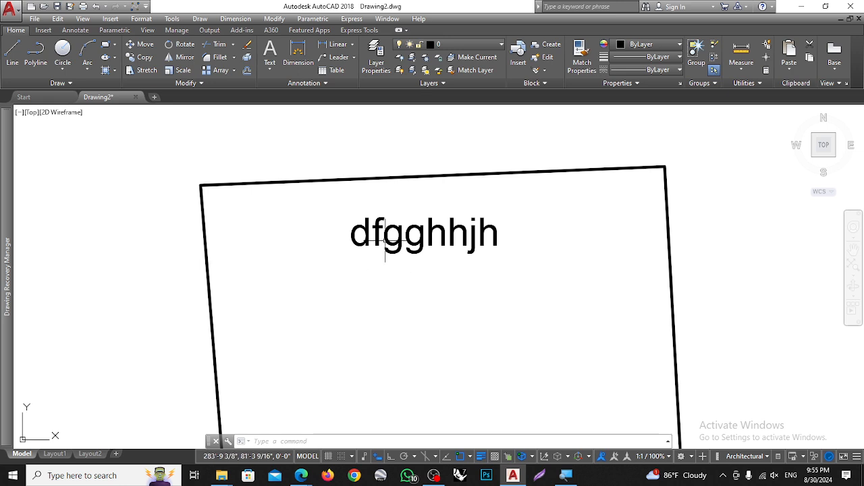
pyautogui.press('Escape')
pyautogui.press('Escape')
pyautogui.press('Escape')
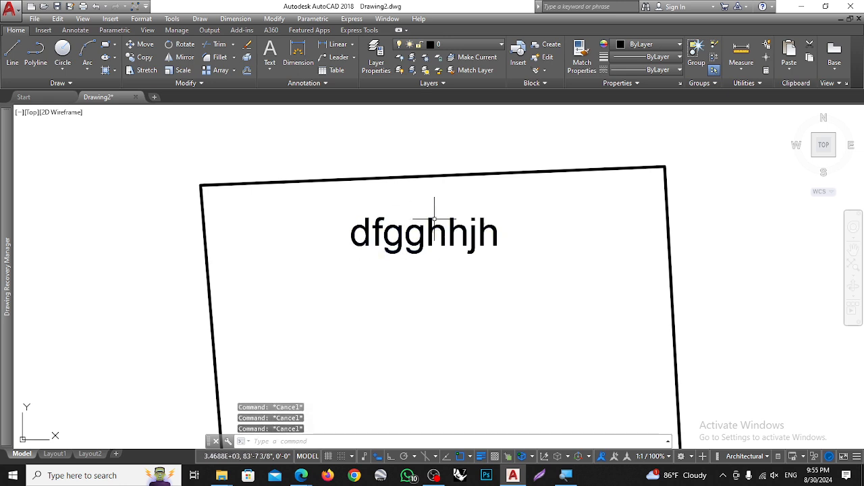
pyautogui.scroll(-3, 397, 169)
pyautogui.scroll(3, 407, 200)
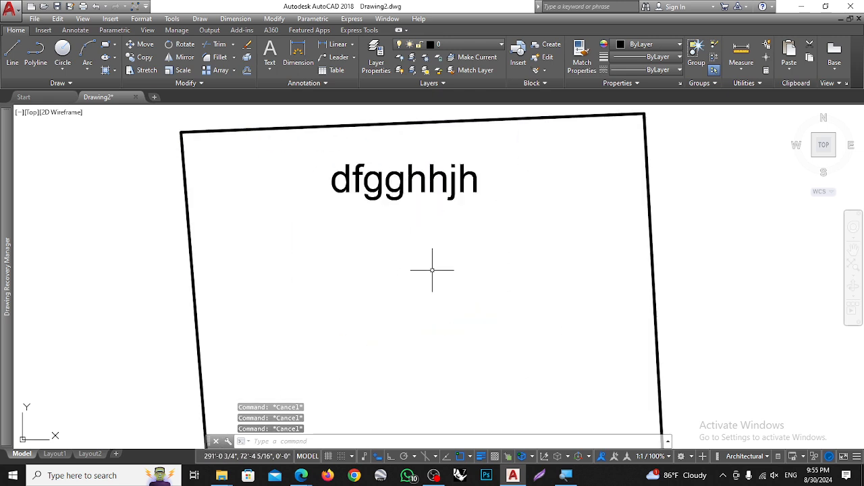
pyautogui.scroll(1, 428, 290)
pyautogui.scroll(-5, 436, 264)
pyautogui.scroll(2, 433, 271)
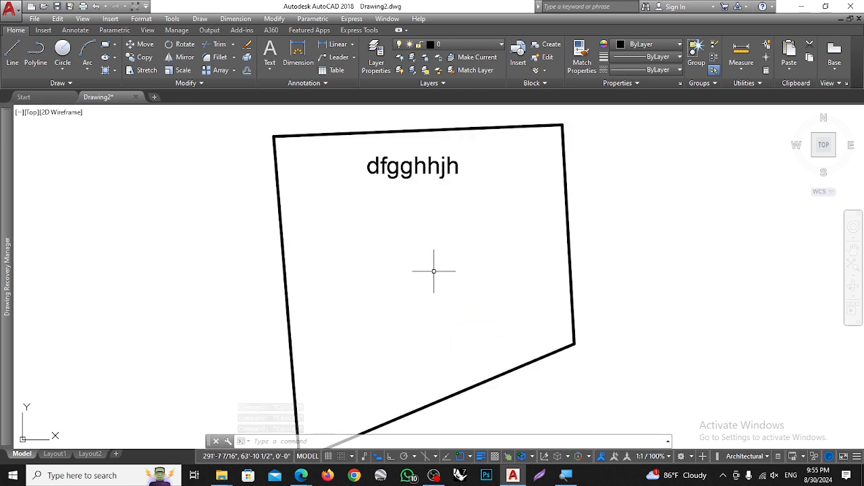
# - Define a multiline text box inside the outline, below the existing text, with the text height set to 2'
pyautogui.press('Return')
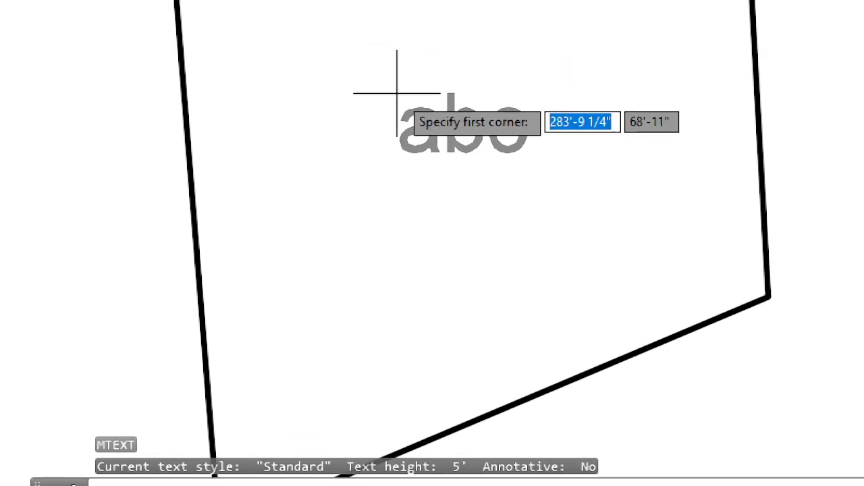
pyautogui.click(356, 85)
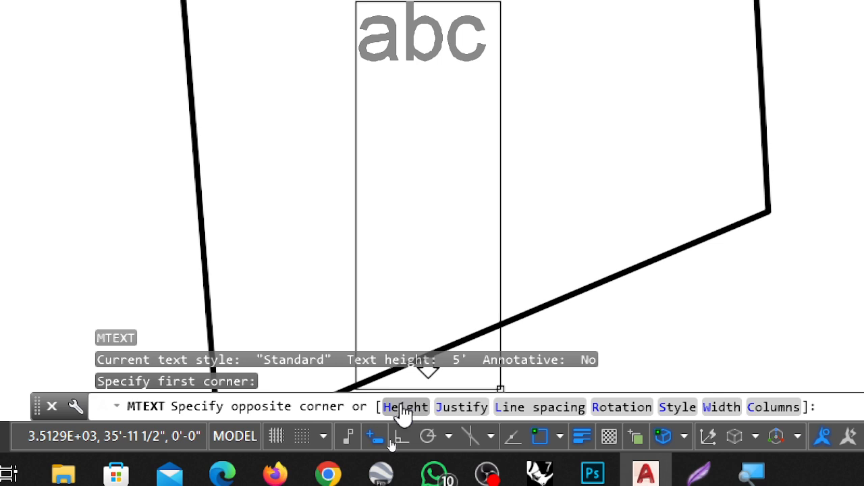
pyautogui.write('h')
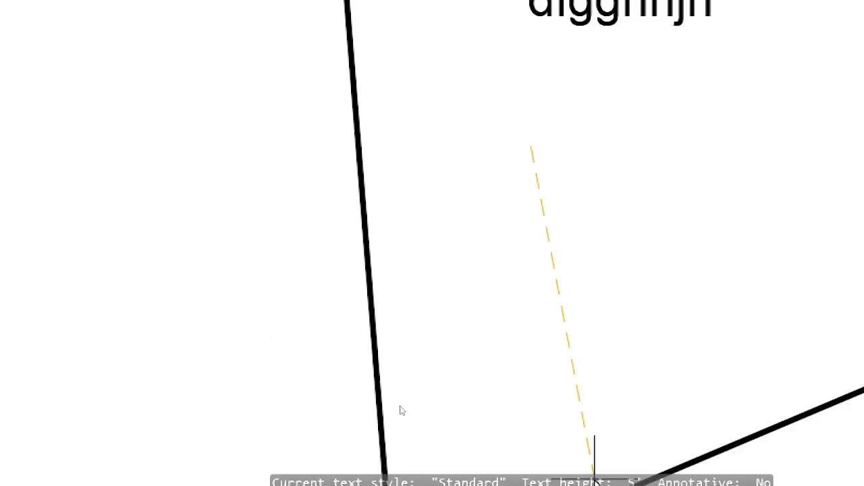
pyautogui.press('Return')
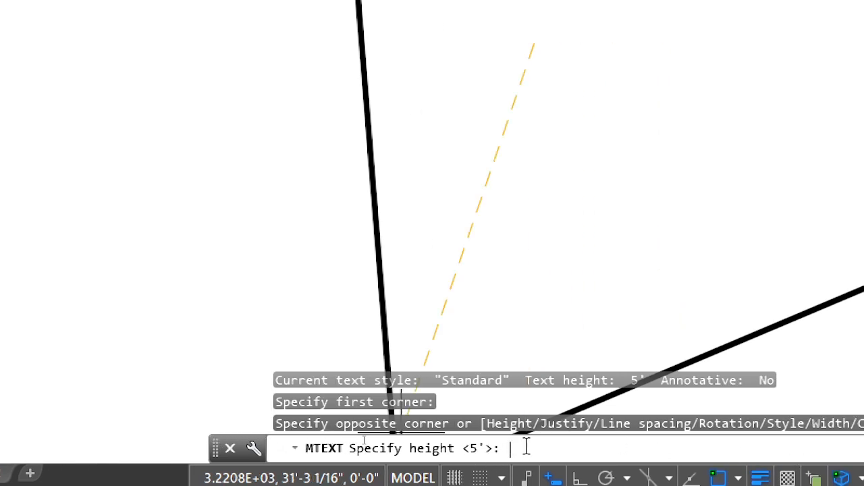
pyautogui.write('2')
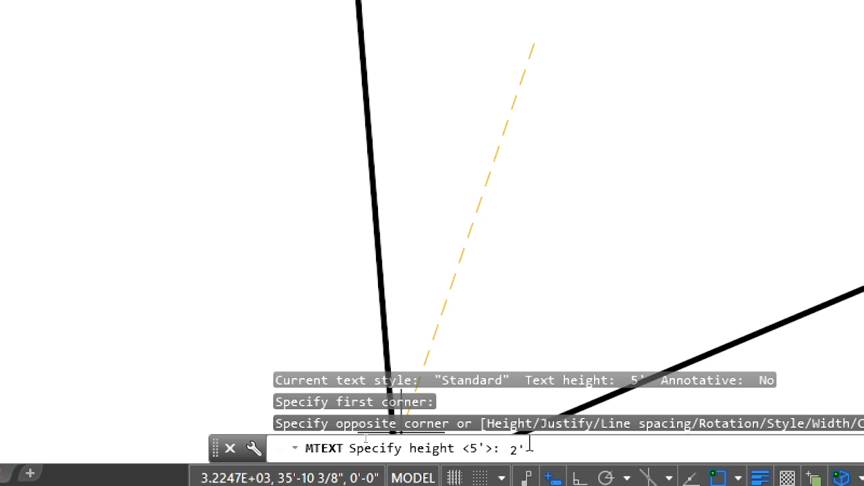
pyautogui.press('Return')
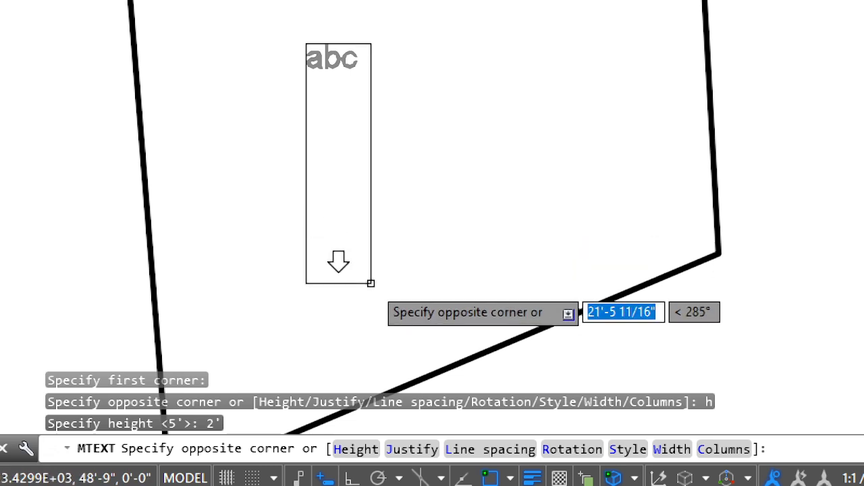
pyautogui.click(371, 283)
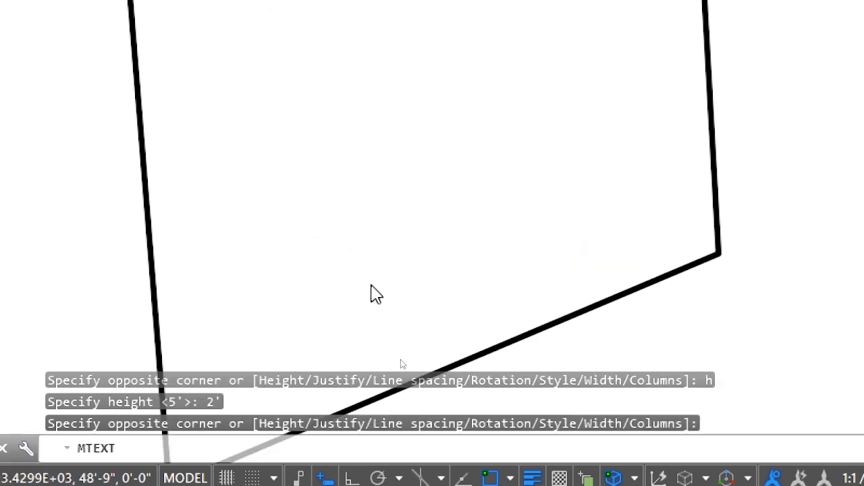
# - Enter "ghjkloiuy" as the content of the new multiline text and finish editing it
pyautogui.scroll(5, 358, 280)
pyautogui.scroll(-5, 365, 270)
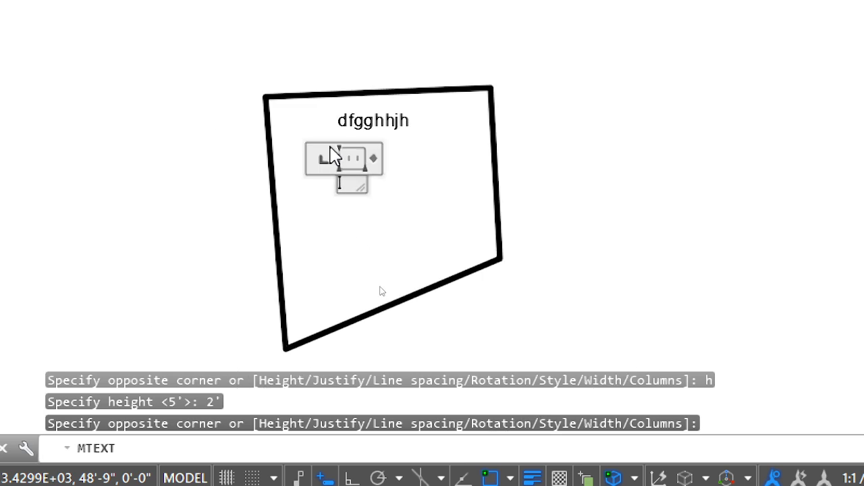
pyautogui.scroll(2, 378, 139)
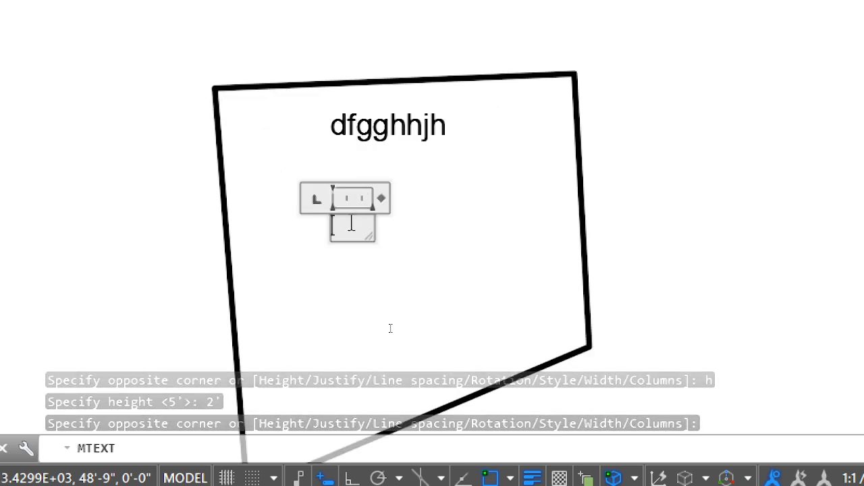
pyautogui.write('ghjkloiuy')
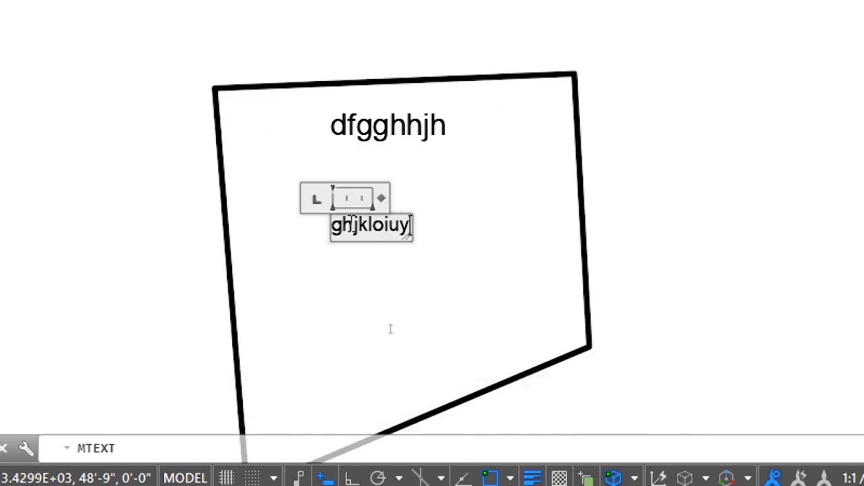
pyautogui.click(469, 243)
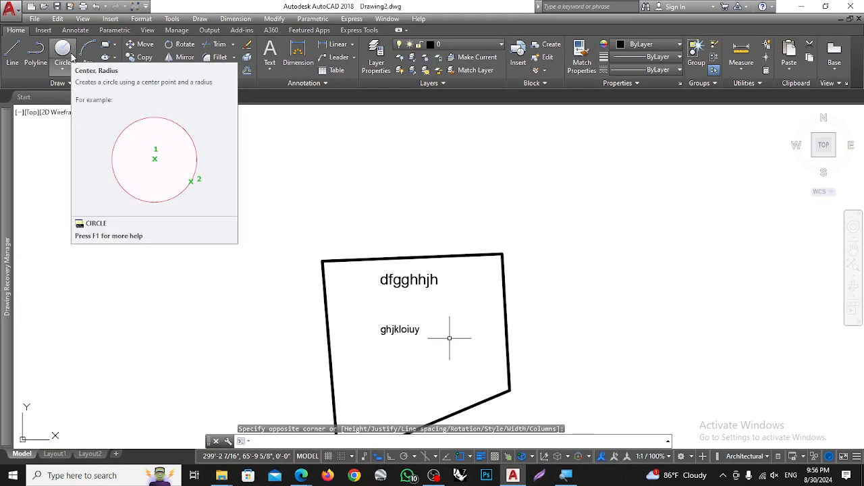
pyautogui.press('Escape')
pyautogui.press('Escape')
pyautogui.press('Escape')
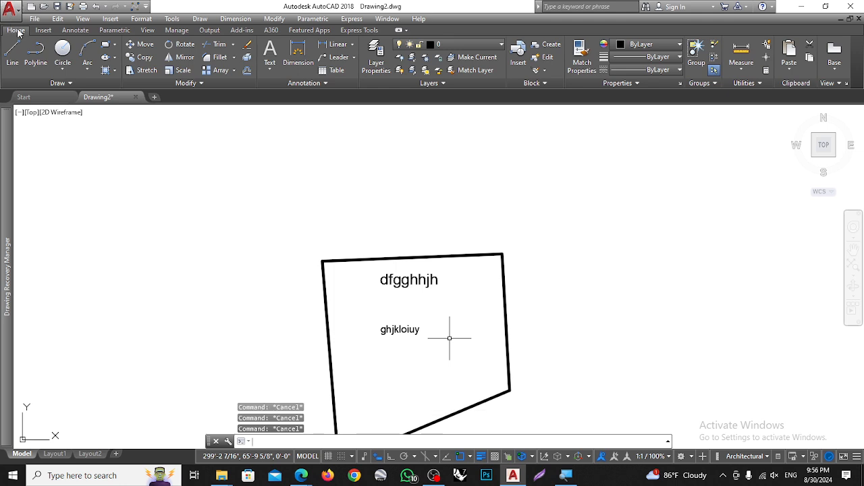
# - Define a multiline text box just outside the outline, beside its lower-right corner, with the text height set to 10'
pyautogui.scroll(-3, 17, 34)
pyautogui.scroll(-2, 451, 332)
pyautogui.scroll(4, 472, 331)
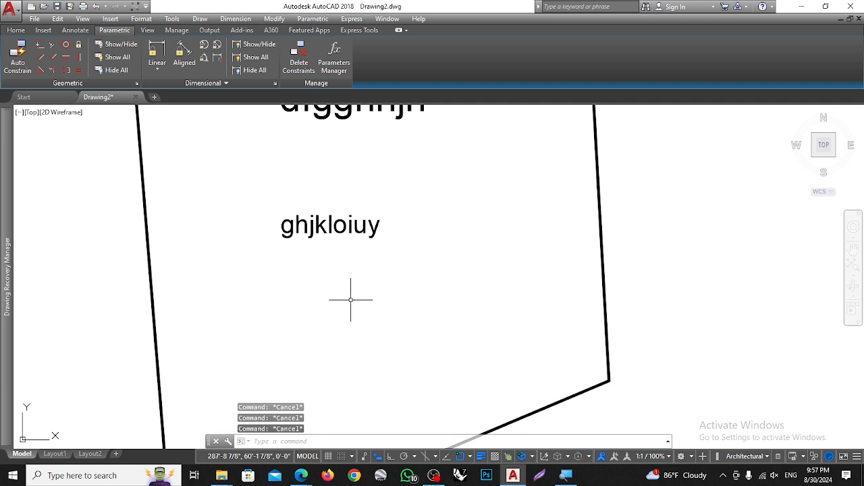
pyautogui.write('t')
pyautogui.press('Return')
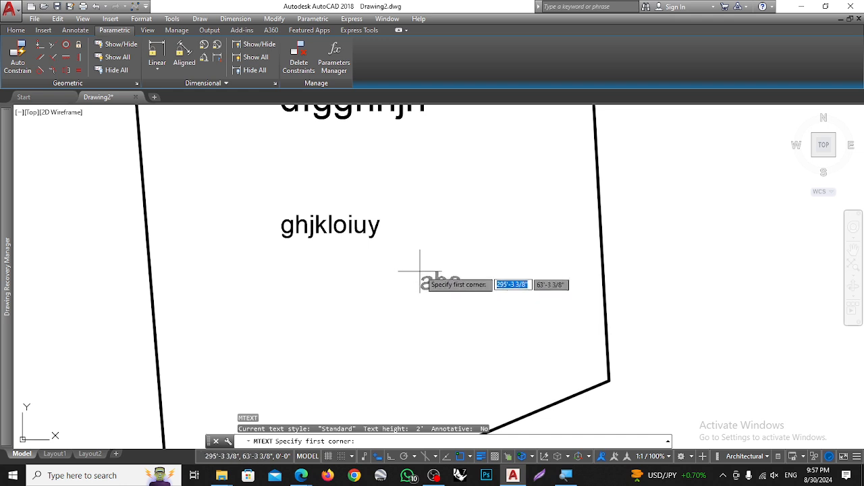
pyautogui.click(630, 343)
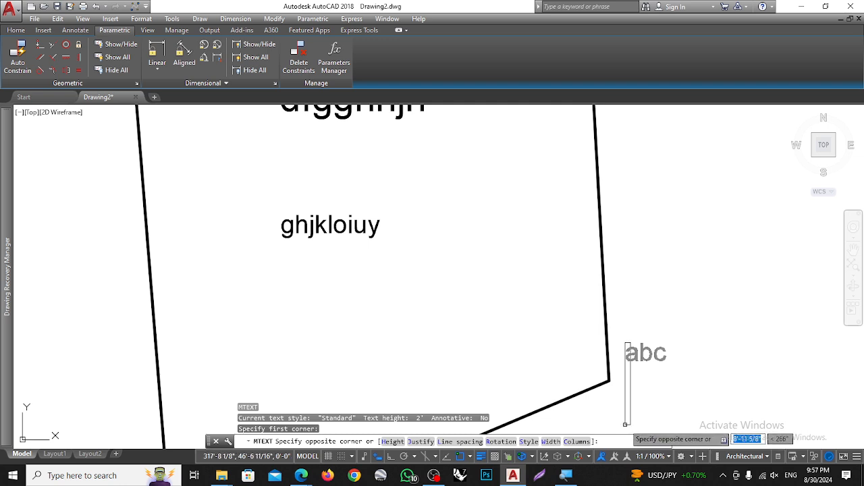
pyautogui.click(393, 442)
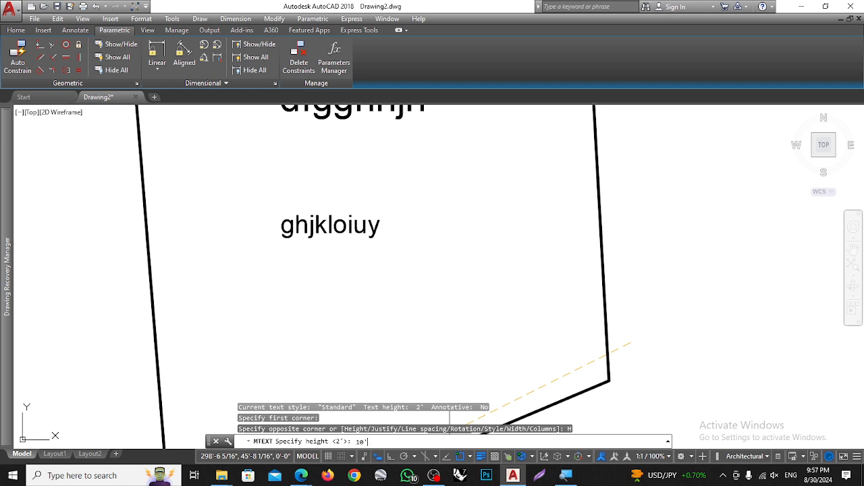
pyautogui.press('Return')
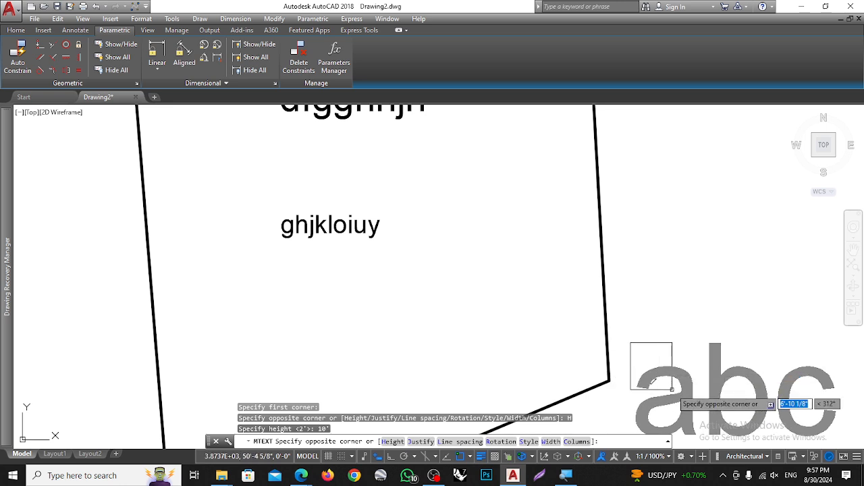
pyautogui.click(672, 390)
# - Enter "hhjkklk" as the content of the multiline text outside the outline and finish editing it
pyautogui.scroll(-4, 608, 330)
pyautogui.scroll(3, 603, 328)
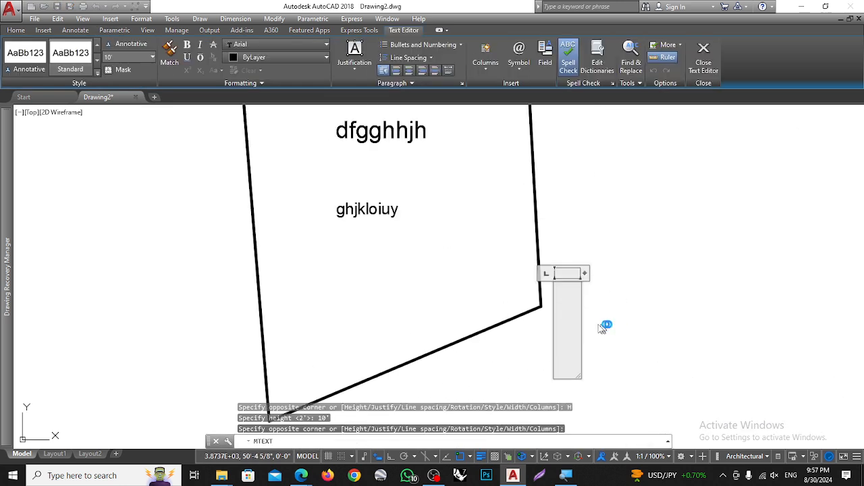
pyautogui.write('hhjkklk')
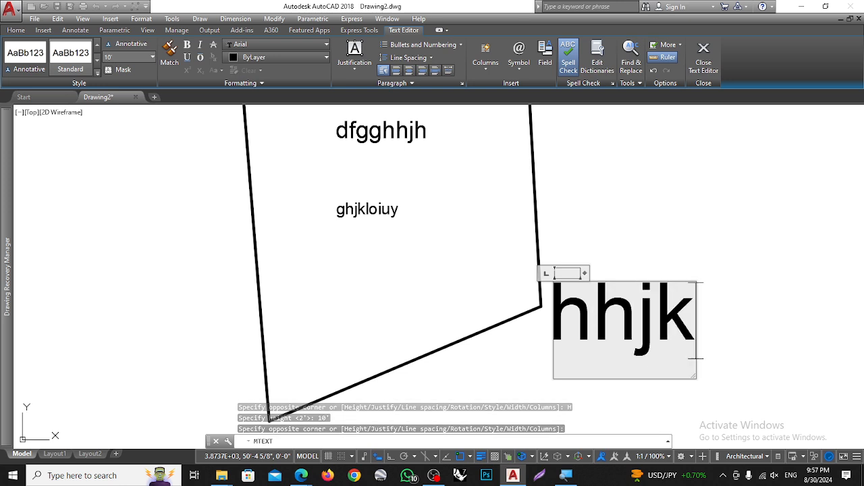
pyautogui.click(613, 251)
pyautogui.scroll(-4, 560, 268)
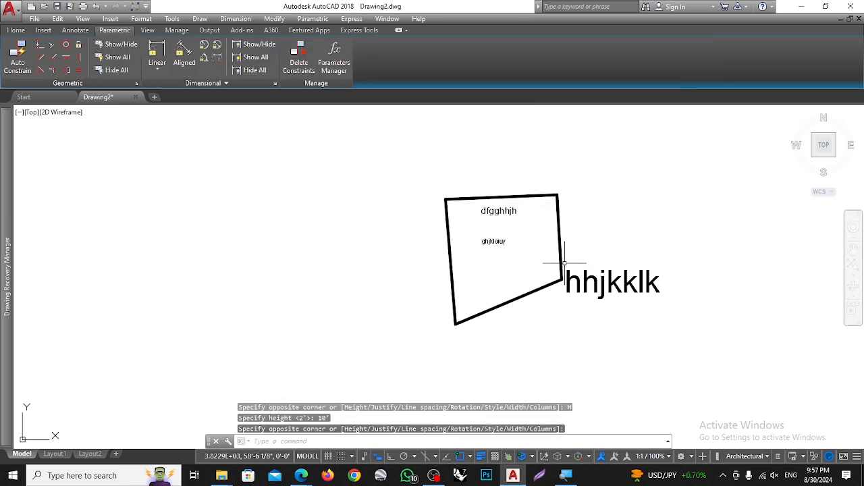
# - Compare the size of the 2' text inside the outline with the 10' text outside it, leaving both deselected
pyautogui.scroll(3, 492, 235)
pyautogui.click(477, 236)
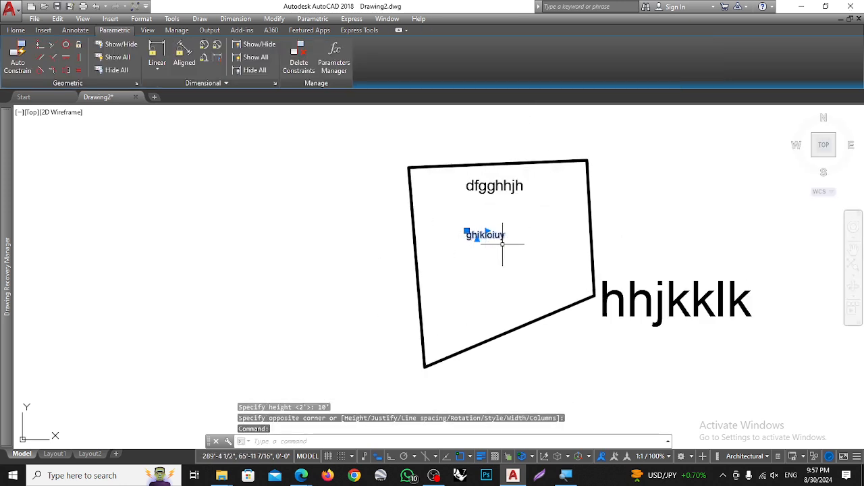
pyautogui.press('Escape')
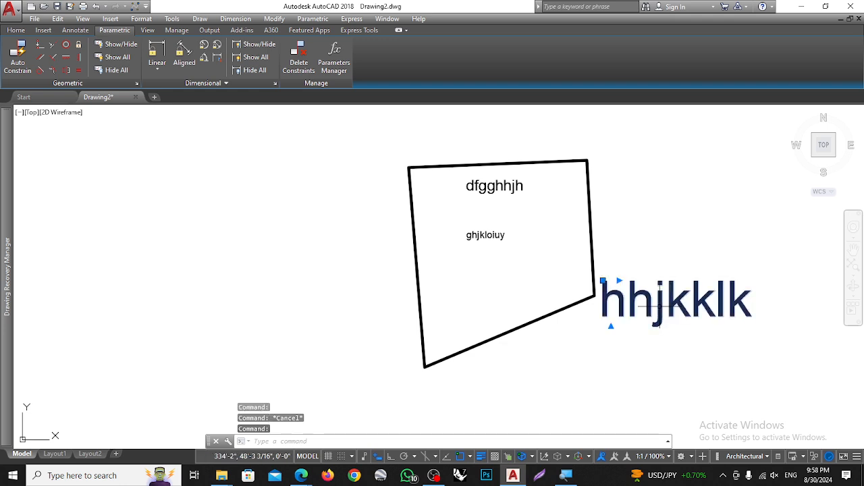
pyautogui.click(611, 327)
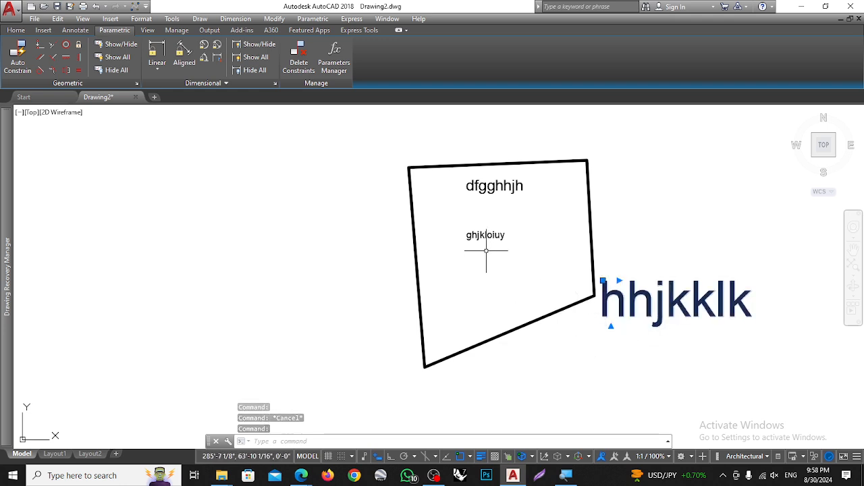
pyautogui.press('Escape')
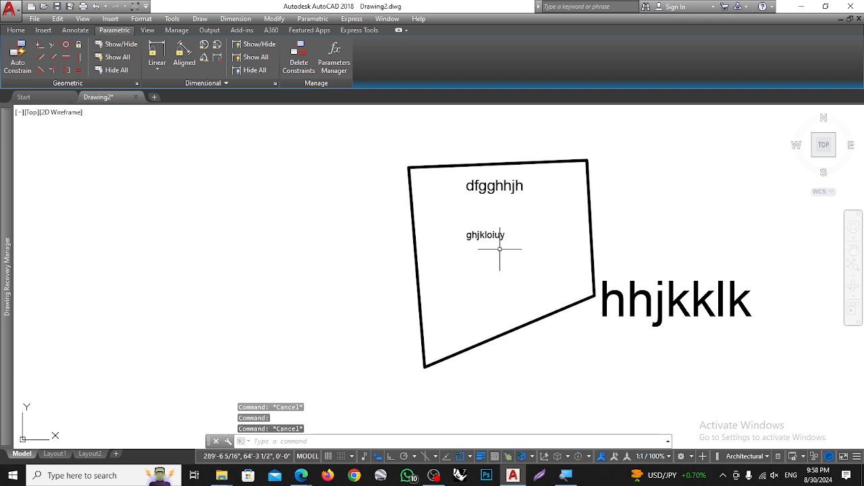
pyautogui.scroll(4, 498, 245)
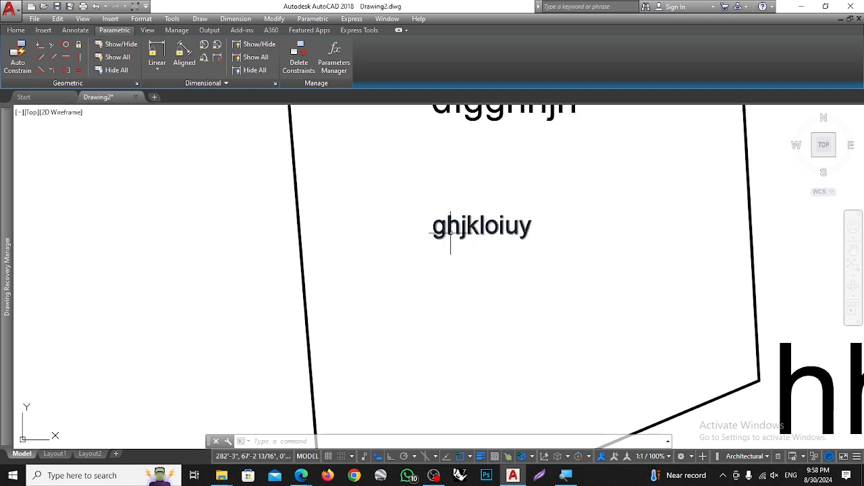
pyautogui.scroll(-6, 498, 251)
pyautogui.scroll(2, 498, 303)
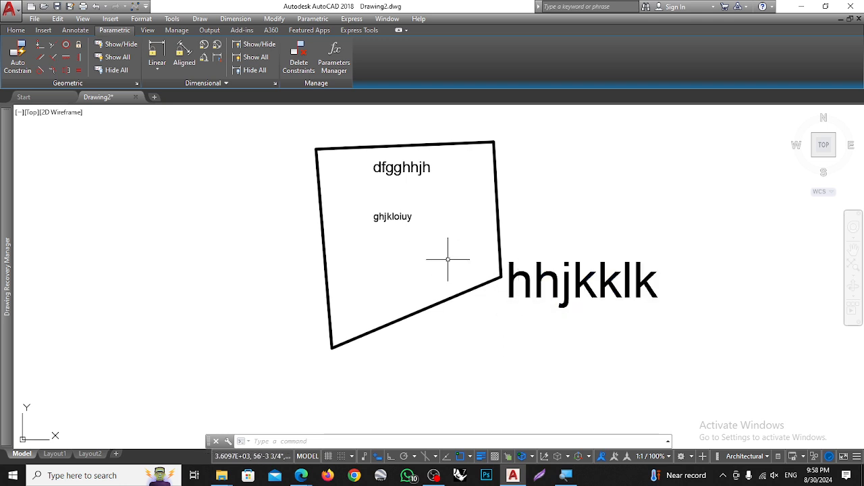
pyautogui.press('Escape')
pyautogui.press('Escape')
pyautogui.press('Escape')
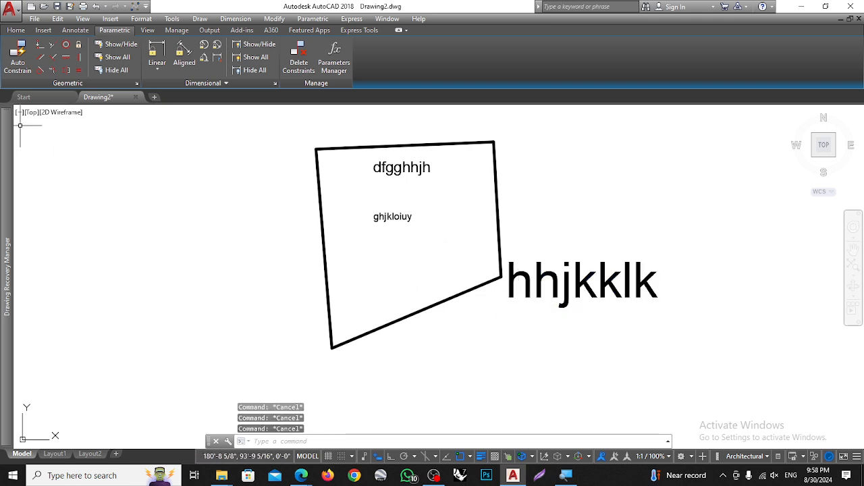
# - Bring back the general drawing and annotation tools and make empty space beside the outline for more text
pyautogui.click(16, 29)
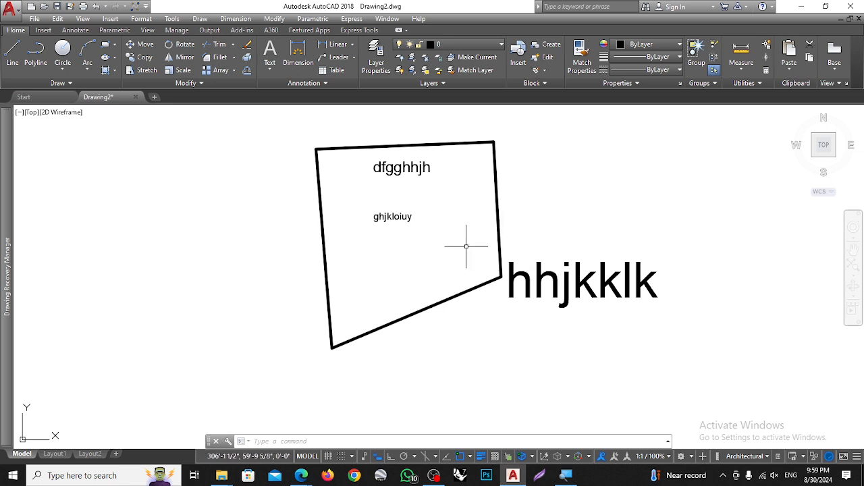
pyautogui.scroll(-1, 473, 245)
pyautogui.scroll(1, 554, 238)
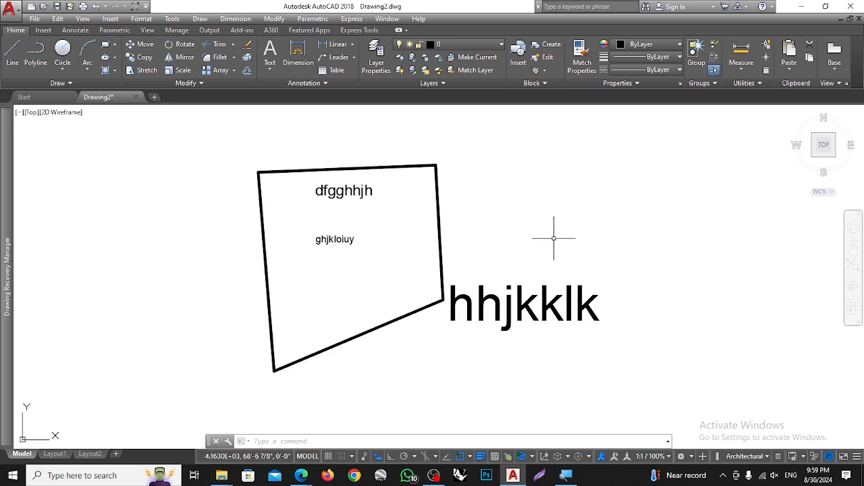
pyautogui.scroll(4, 540, 203)
pyautogui.scroll(-6, 275, 219)
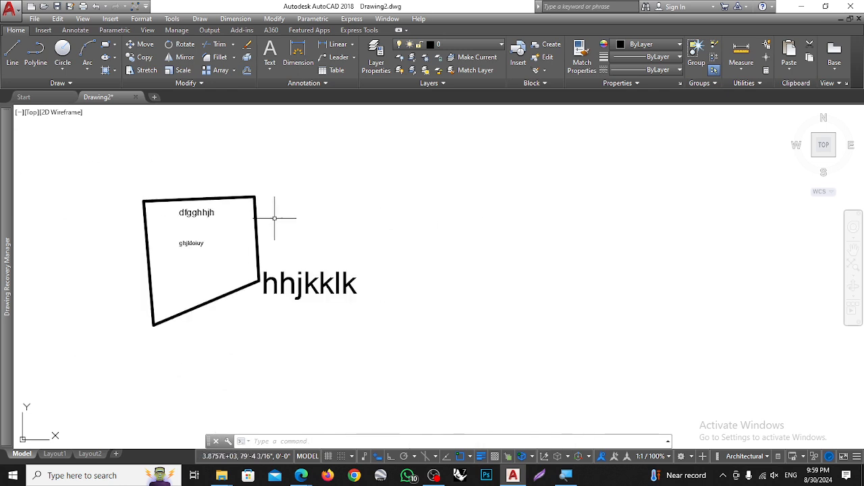
pyautogui.scroll(3, 355, 200)
pyautogui.scroll(-4, 339, 216)
pyautogui.scroll(3, 348, 196)
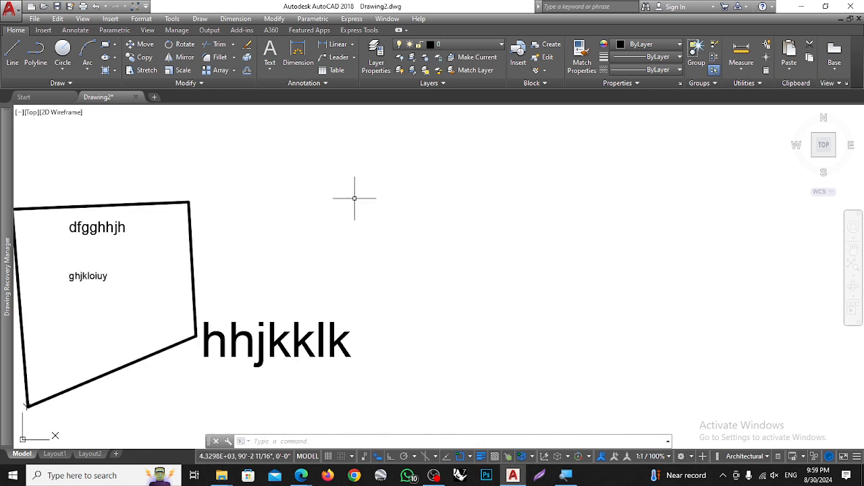
pyautogui.press('Escape')
pyautogui.press('Escape')
pyautogui.press('Escape')
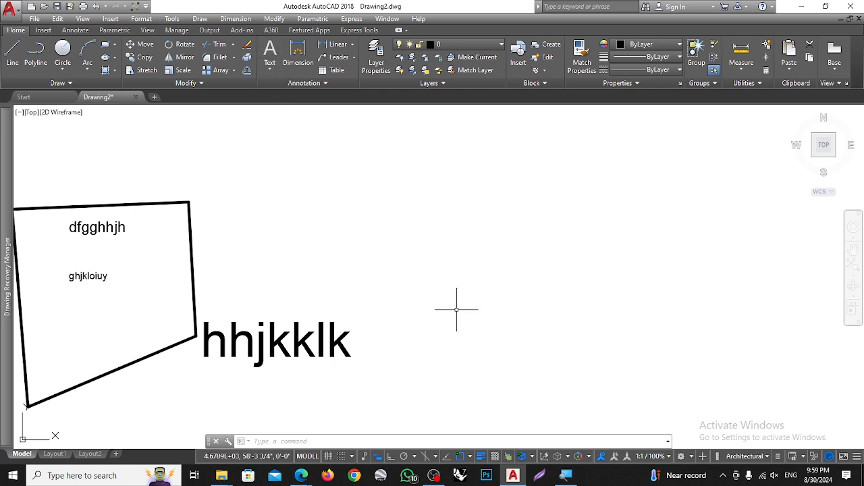
pyautogui.press('Escape')
pyautogui.press('Escape')
pyautogui.press('Escape')
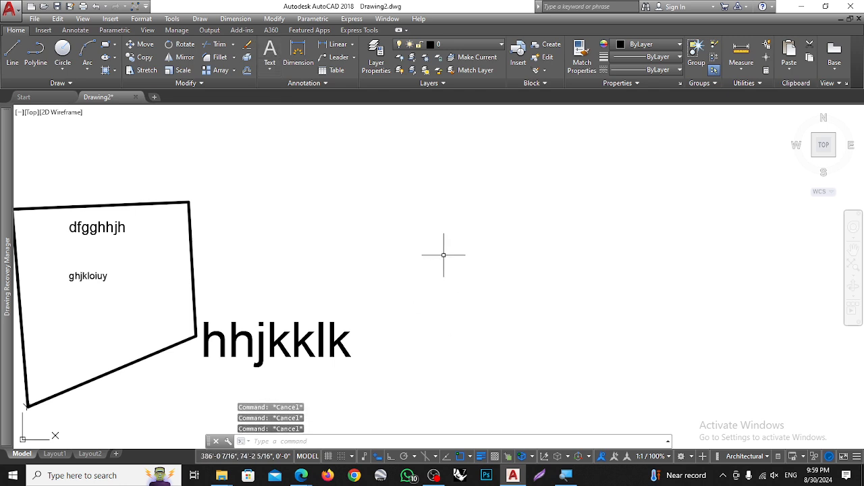
# - Create a multiline text reading "fff" in the empty area above and beyond the large text outside the outline
pyautogui.click(270, 67)
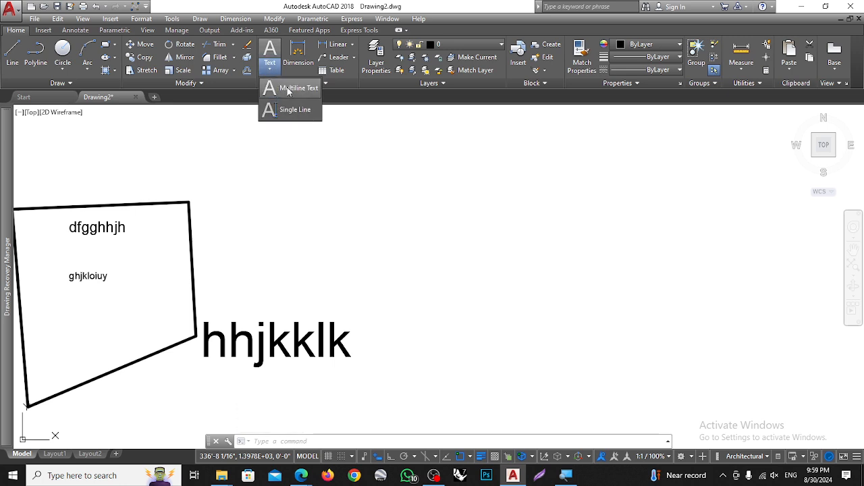
pyautogui.click(288, 91)
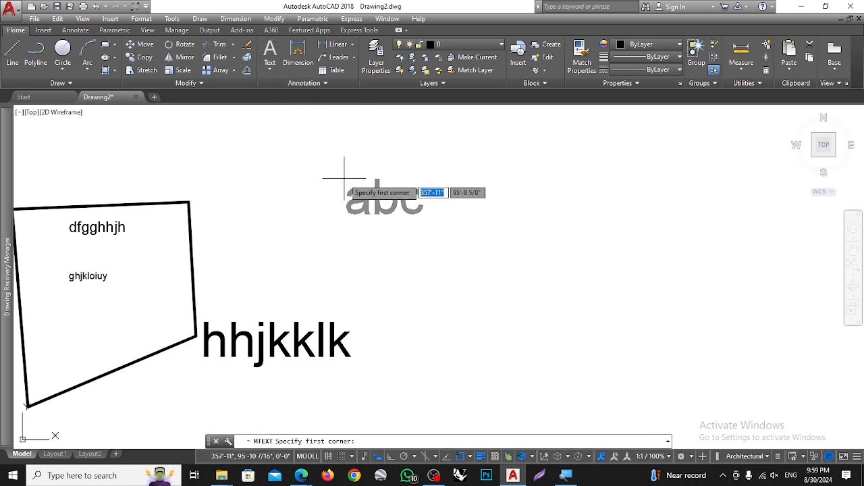
pyautogui.click(344, 179)
pyautogui.click(428, 250)
pyautogui.write('f')
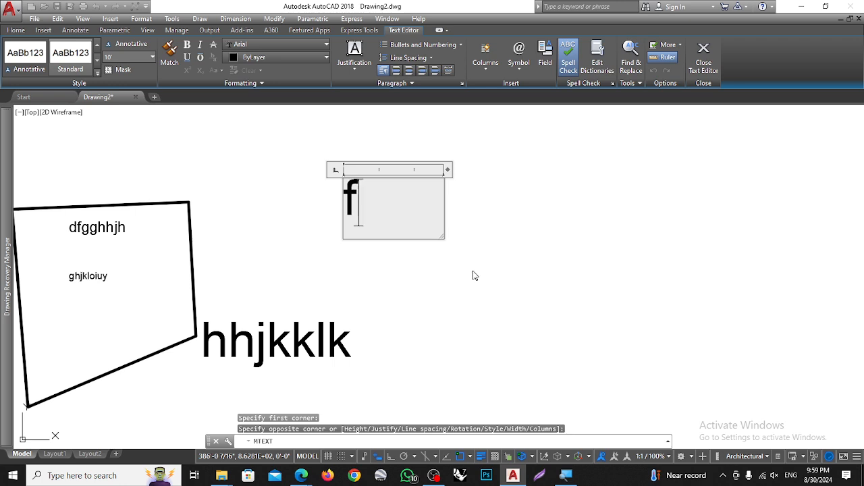
pyautogui.write('ff')
pyautogui.click(457, 296)
pyautogui.press('Escape')
# - Delete the "fff" multiline text
pyautogui.click(380, 196)
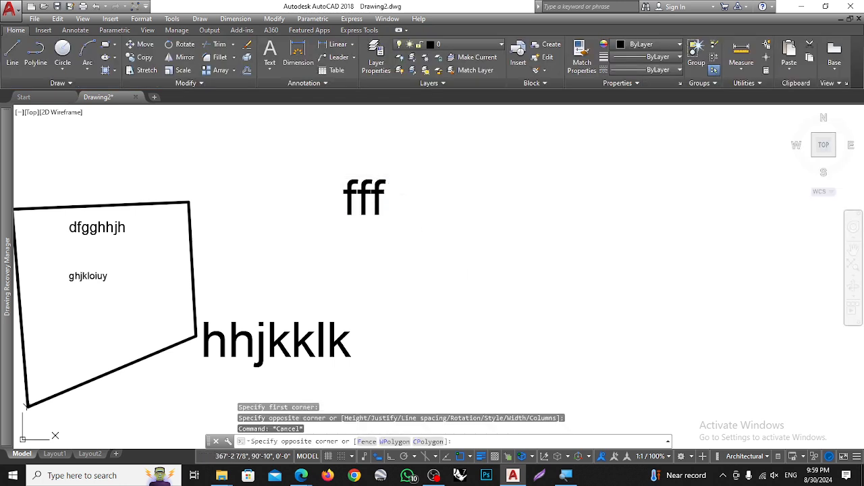
pyautogui.click(346, 228)
pyautogui.press('Delete')
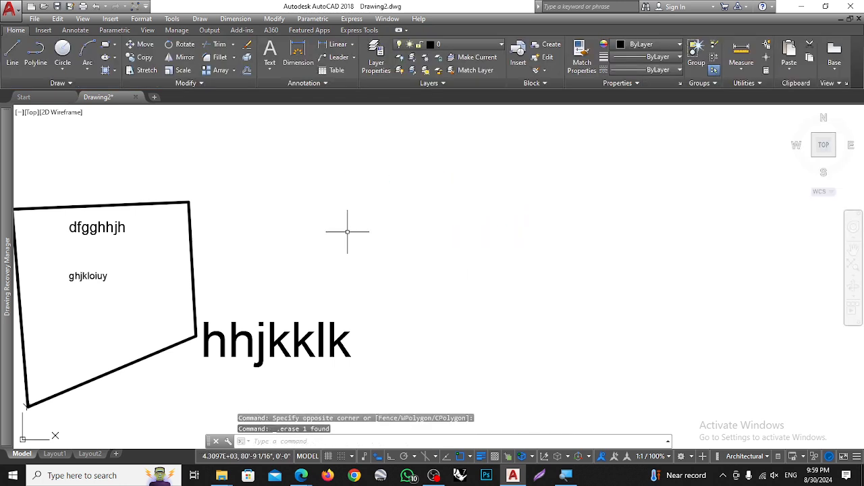
# - Create single-line text "ggg" beyond the outline, with a freehand height of about 40' and a nearly vertical downward rotation picked in the drawing
pyautogui.click(268, 70)
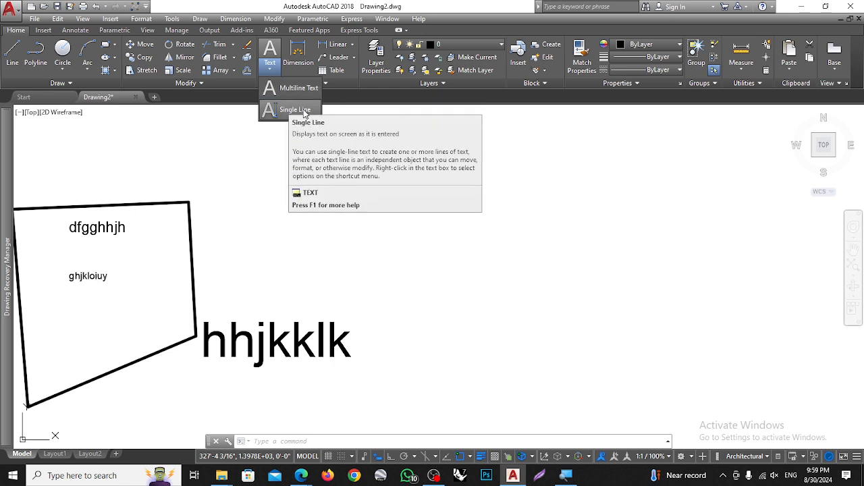
pyautogui.click(302, 110)
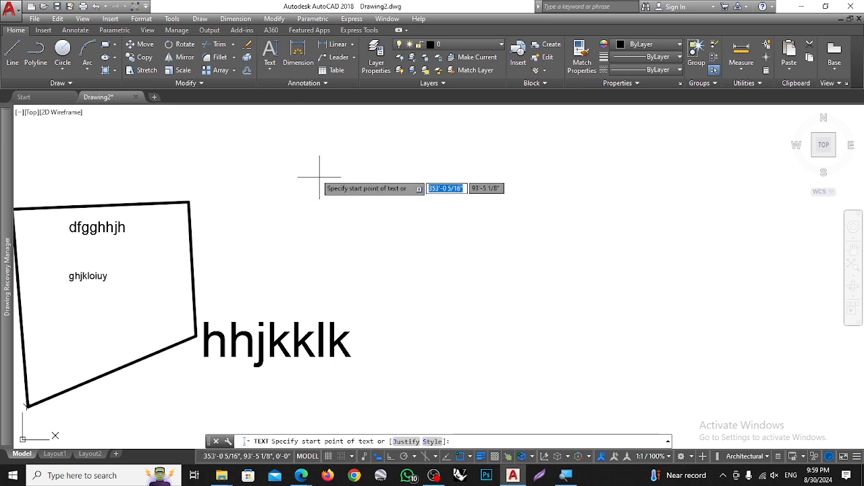
pyautogui.click(313, 163)
pyautogui.click(387, 283)
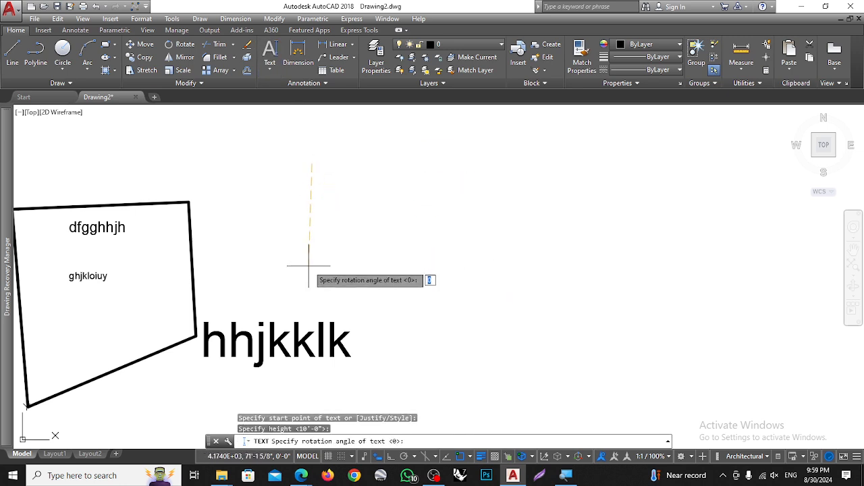
pyautogui.press('Return')
pyautogui.write('ggg')
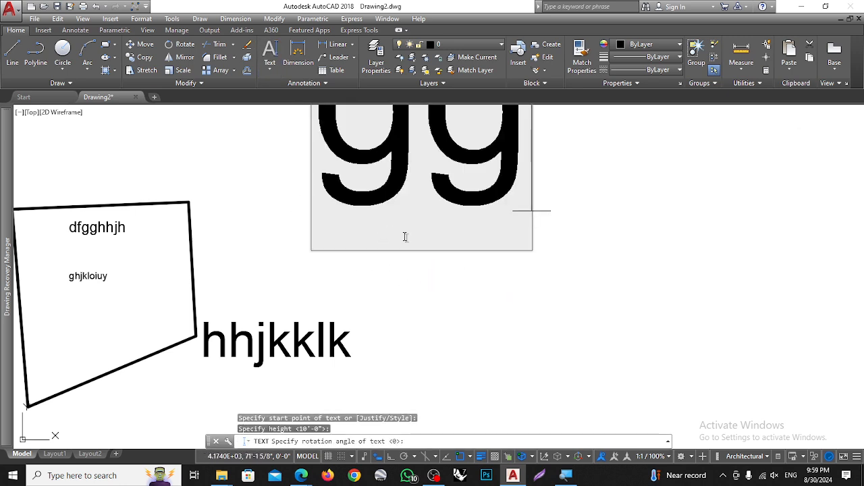
pyautogui.scroll(-5, 423, 299)
pyautogui.scroll(2, 457, 247)
# - Add two more single-line texts reading "lll" at separate points beyond "ggg" and end the text command
pyautogui.click(536, 247)
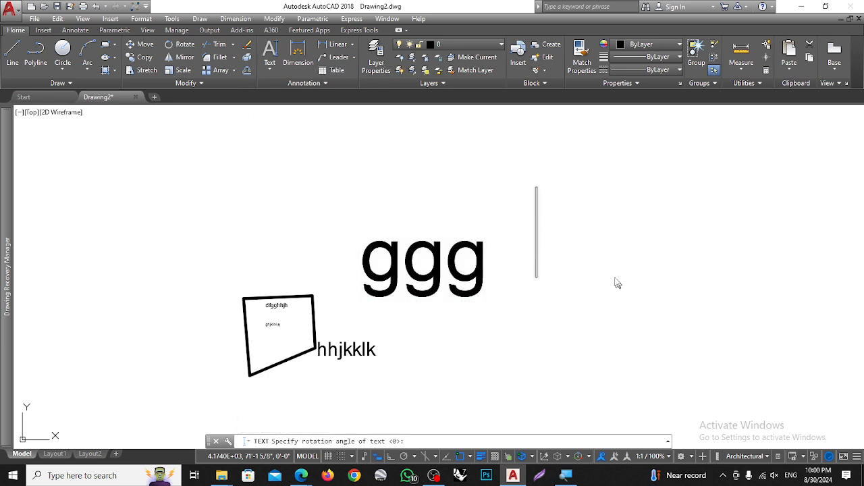
pyautogui.write('lll')
pyautogui.click(666, 280)
pyautogui.click(517, 334)
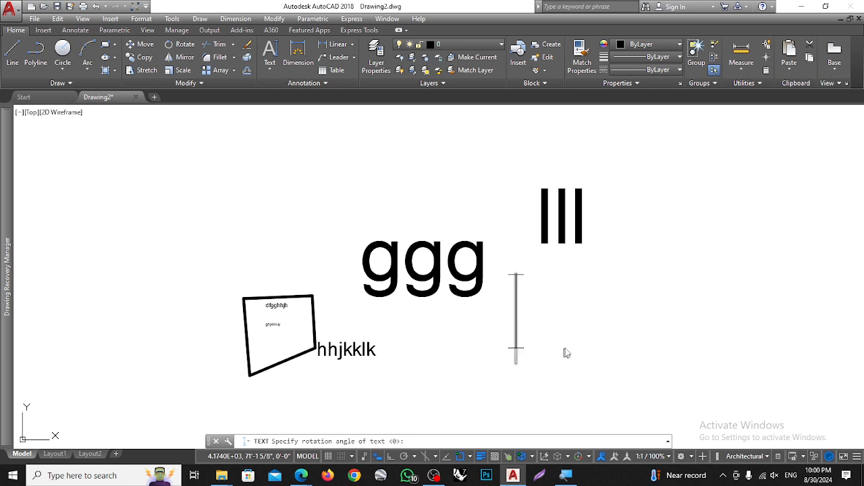
pyautogui.write('lll')
pyautogui.press('Escape')
pyautogui.press('Escape')
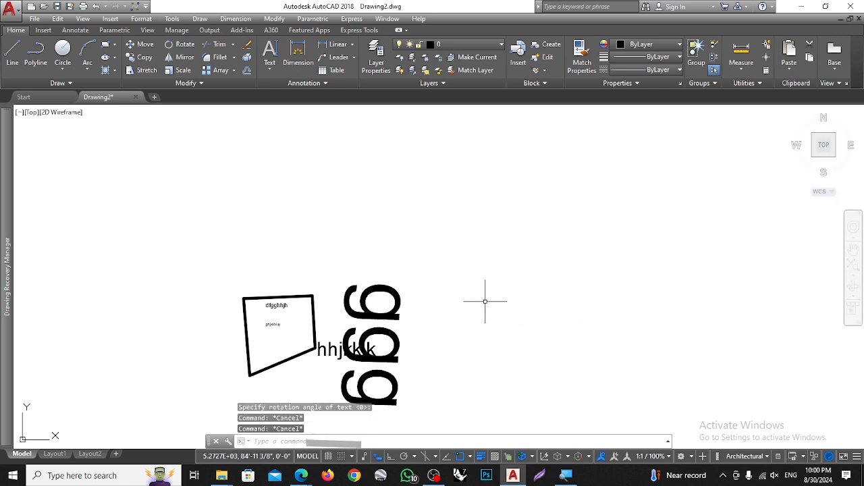
pyautogui.press('Escape')
# - Delete the "ggg" text and both "lll" single-line texts
pyautogui.scroll(-4, 428, 239)
pyautogui.click(409, 255)
pyautogui.press('Delete')
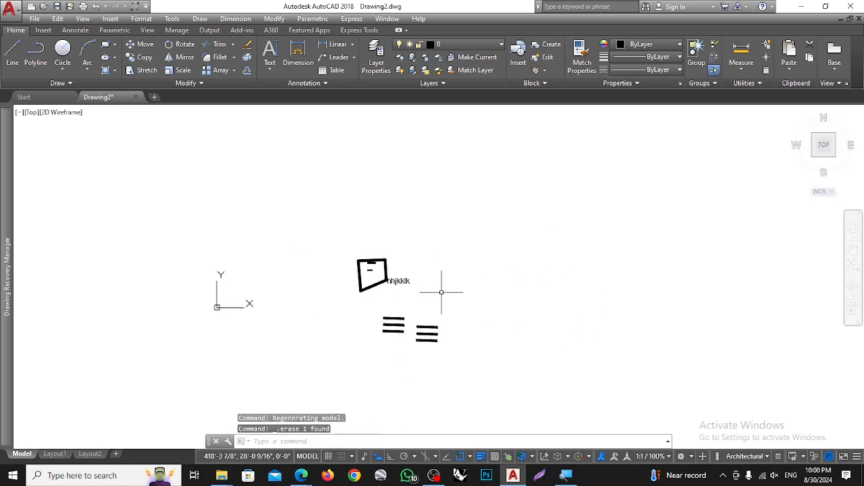
pyautogui.click(425, 332)
pyautogui.press('Delete')
pyautogui.click(395, 327)
pyautogui.press('Delete')
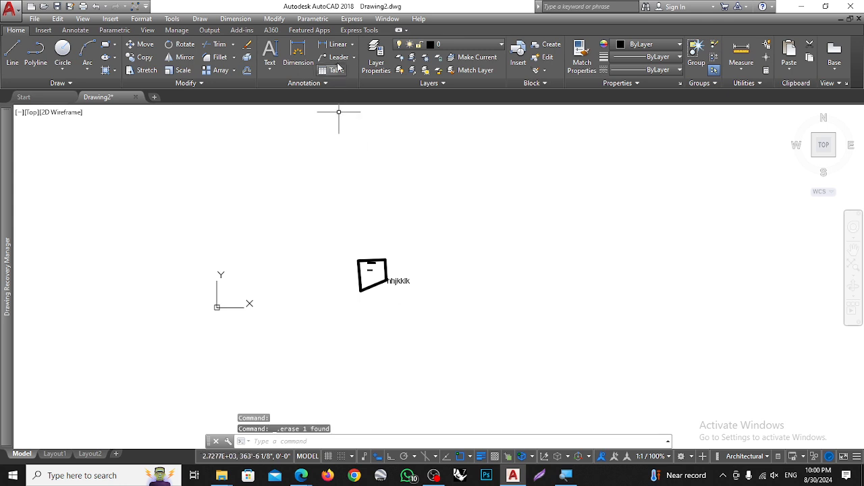
# - Create a multiline text reading "jjjj" in the empty area well to the right of the outline
pyautogui.write('T')
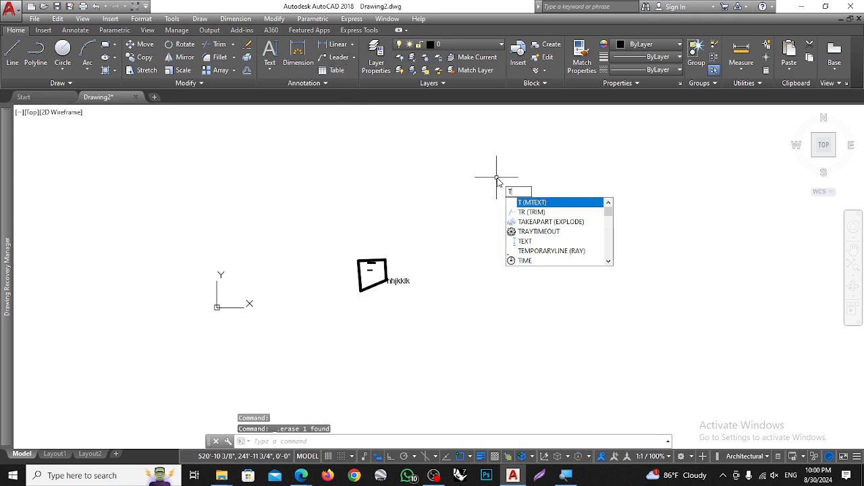
pyautogui.press('Return')
pyautogui.click(510, 218)
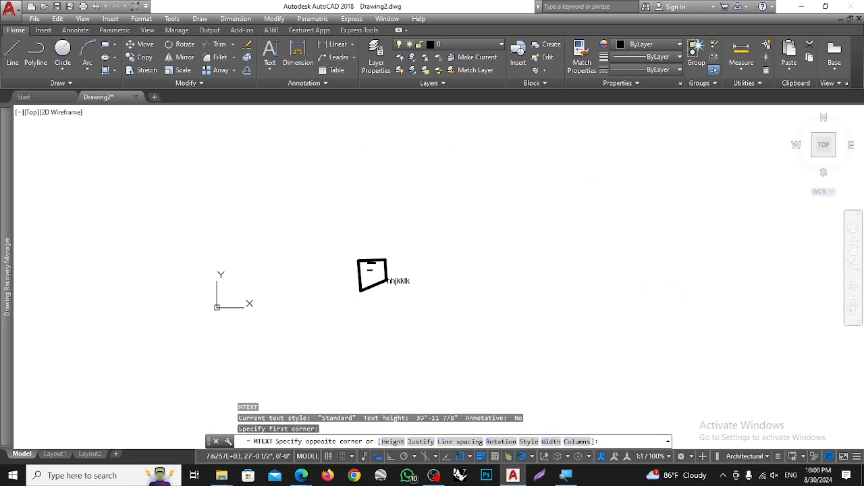
pyautogui.click(546, 278)
pyautogui.write('jjjj')
pyautogui.click(612, 284)
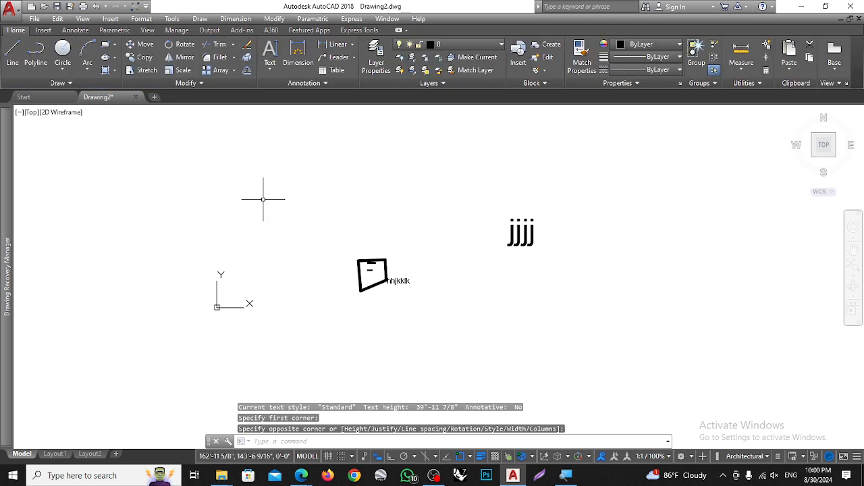
# - Create another multiline text reading "ff" to the upper right of the "jjjj" text
pyautogui.click(270, 66)
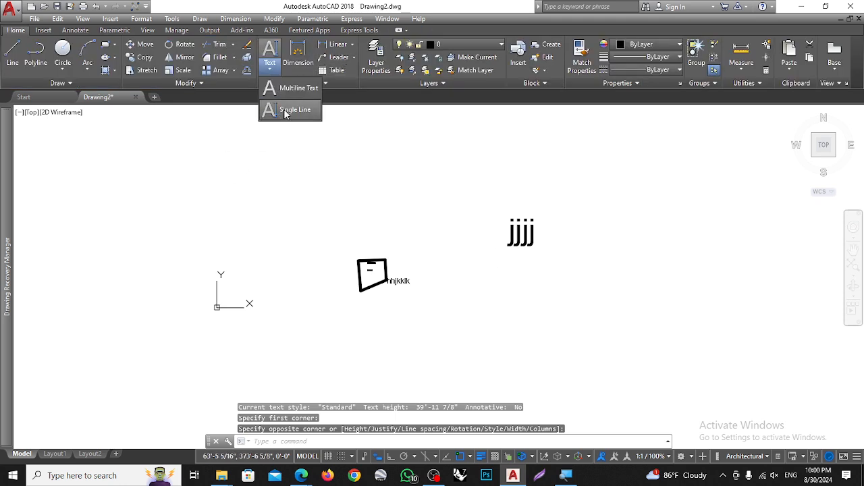
pyautogui.click(290, 88)
pyautogui.click(617, 197)
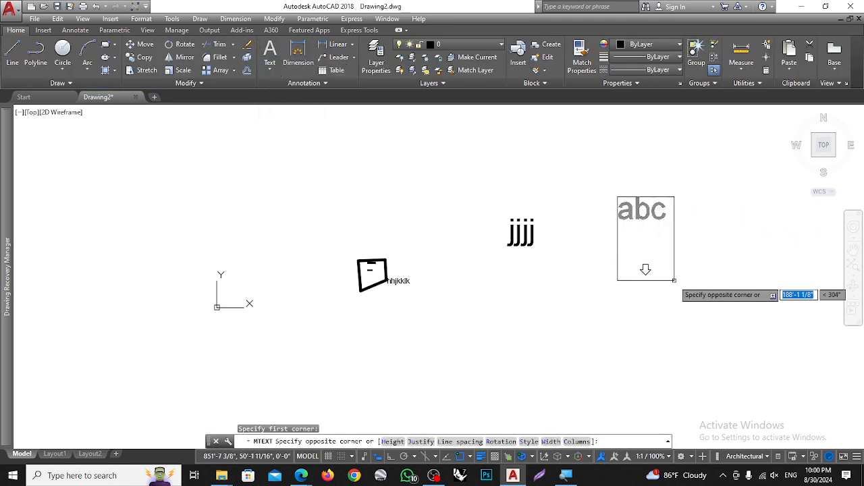
pyautogui.click(671, 278)
pyautogui.write('ff')
pyautogui.click(654, 310)
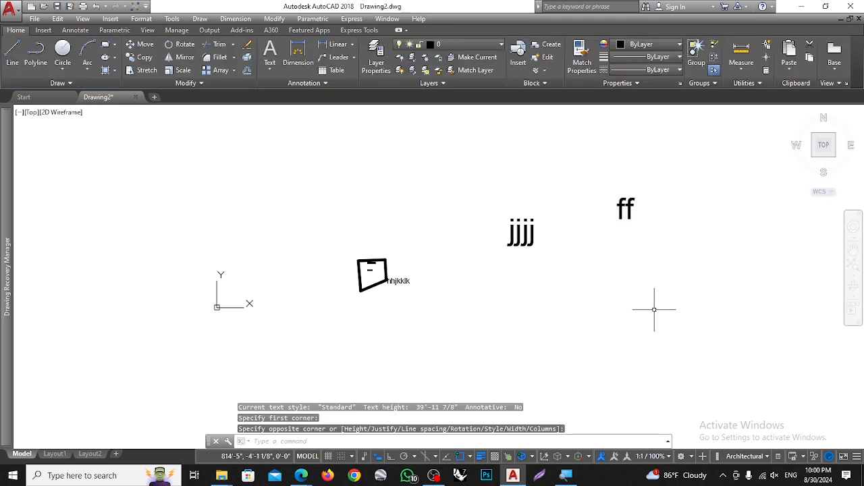
pyautogui.click(655, 310)
pyautogui.click(695, 347)
pyautogui.click(622, 202)
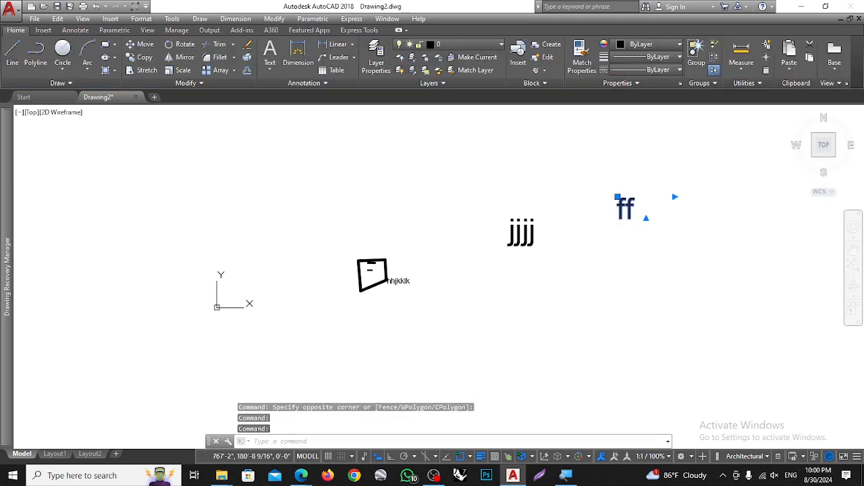
pyautogui.doubleClick(624, 206)
pyautogui.press('Escape')
pyautogui.press('Escape')
pyautogui.press('Escape')
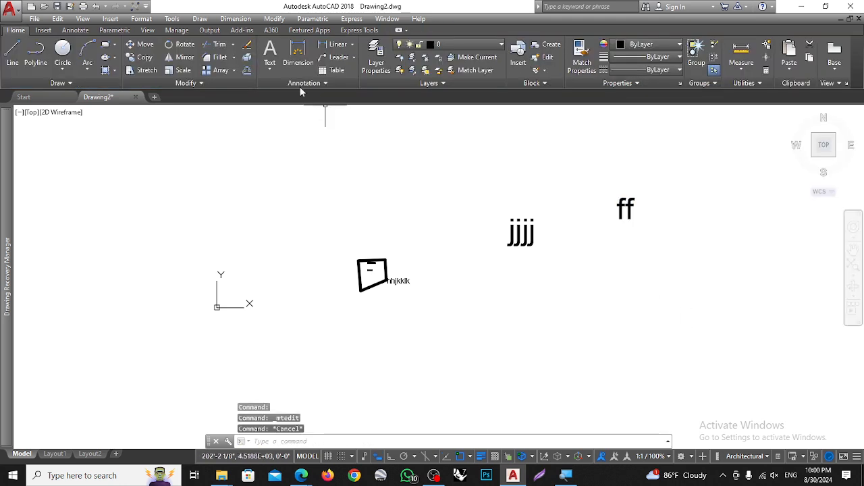
# - Delete the "ff" and "jjjj" multiline texts
pyautogui.click(654, 182)
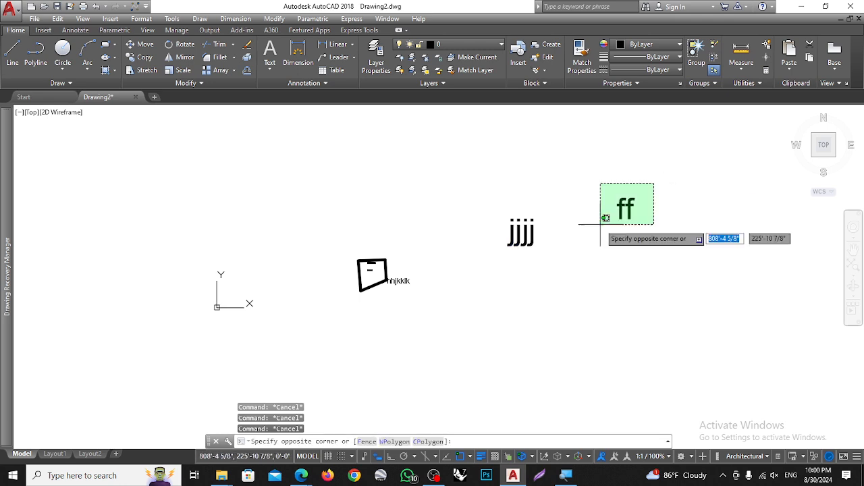
pyautogui.click(580, 233)
pyautogui.press('Delete')
pyautogui.scroll(5, 388, 280)
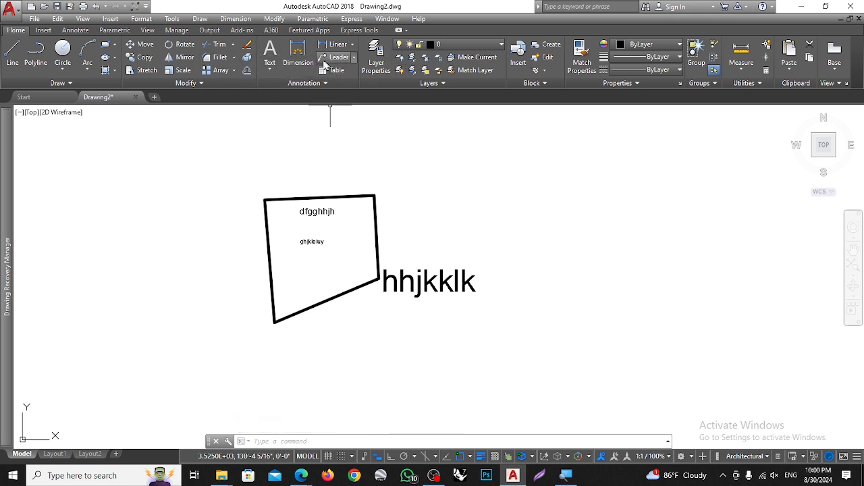
pyautogui.click(269, 65)
pyautogui.click(289, 93)
pyautogui.scroll(-3, 262, 196)
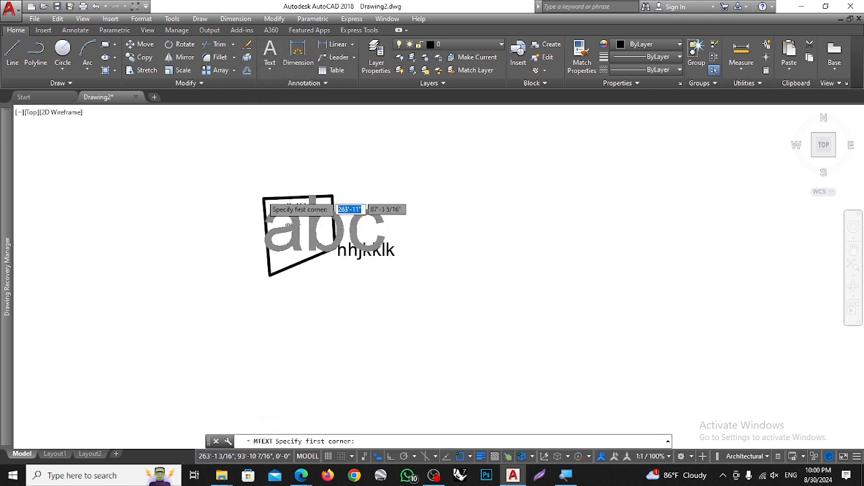
pyautogui.click(421, 177)
pyautogui.click(468, 216)
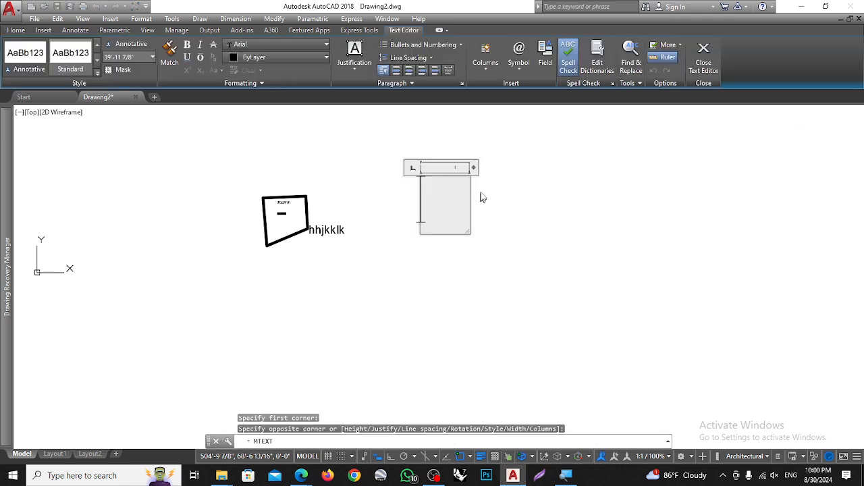
pyautogui.click(503, 208)
pyautogui.click(508, 212)
pyautogui.click(518, 262)
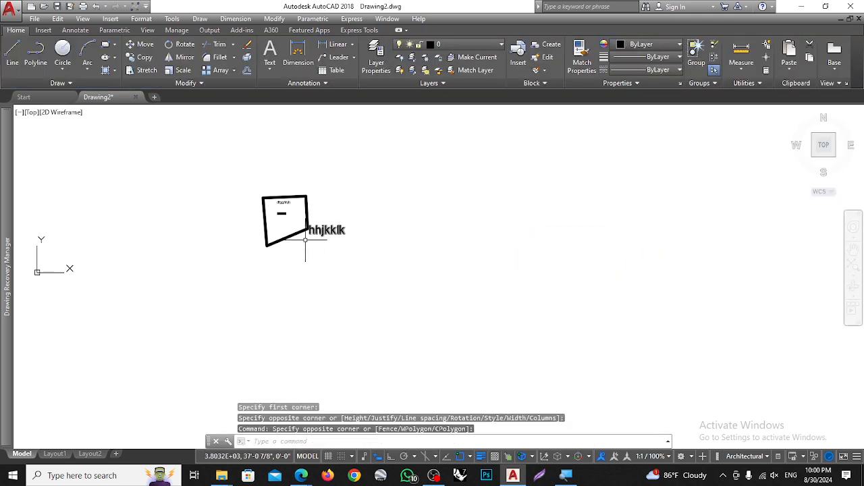
pyautogui.press('Escape')
pyautogui.press('Escape')
pyautogui.press('Escape')
pyautogui.scroll(2, 283, 191)
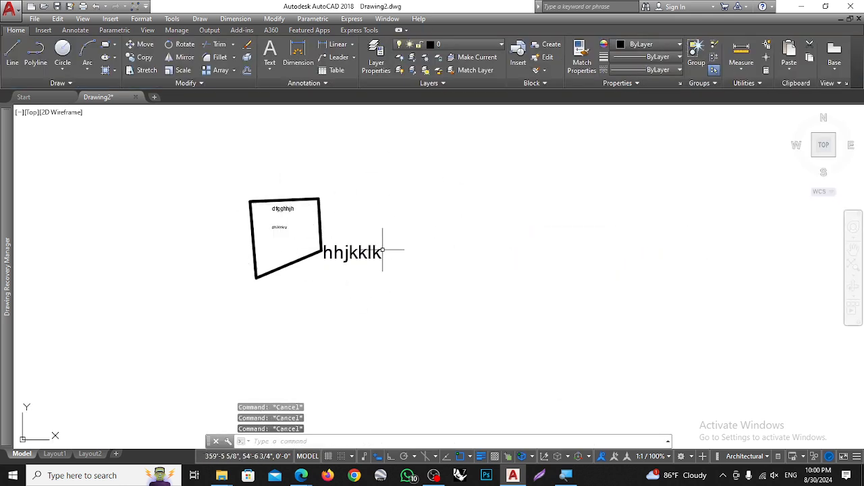
pyautogui.scroll(5, 305, 223)
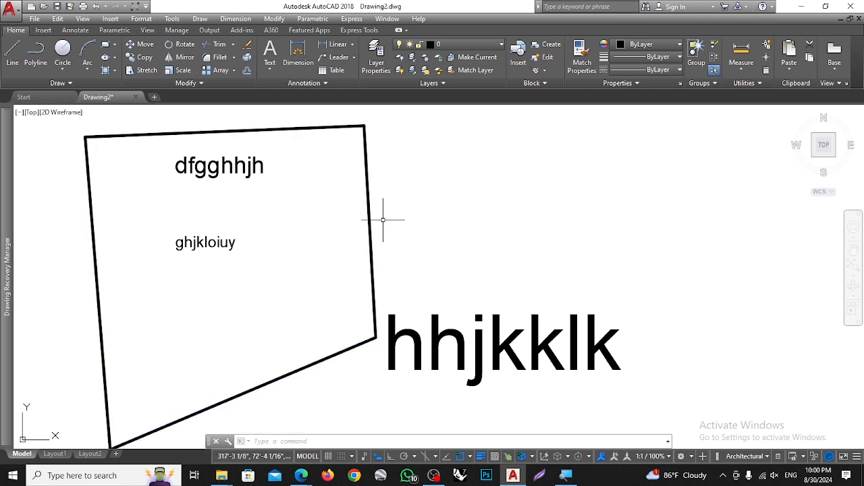
pyautogui.click(269, 69)
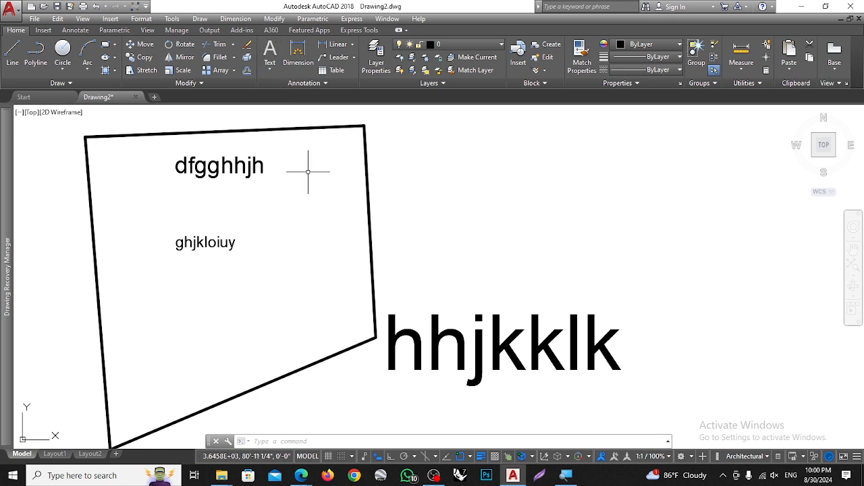
pyautogui.press('Escape')
pyautogui.press('Escape')
pyautogui.press('Escape')
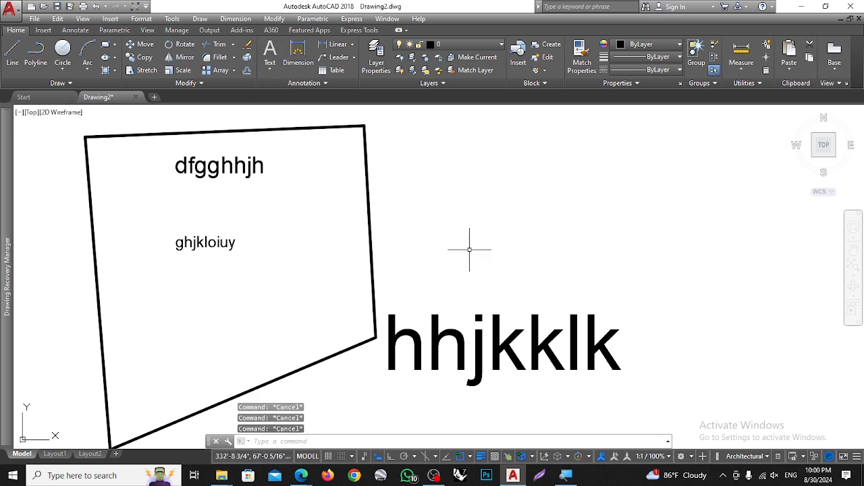
# - Delete the large "hhjkklk" text and the "dfgghhjh" and "ghjkloiuy" texts inside the outline
pyautogui.click(508, 257)
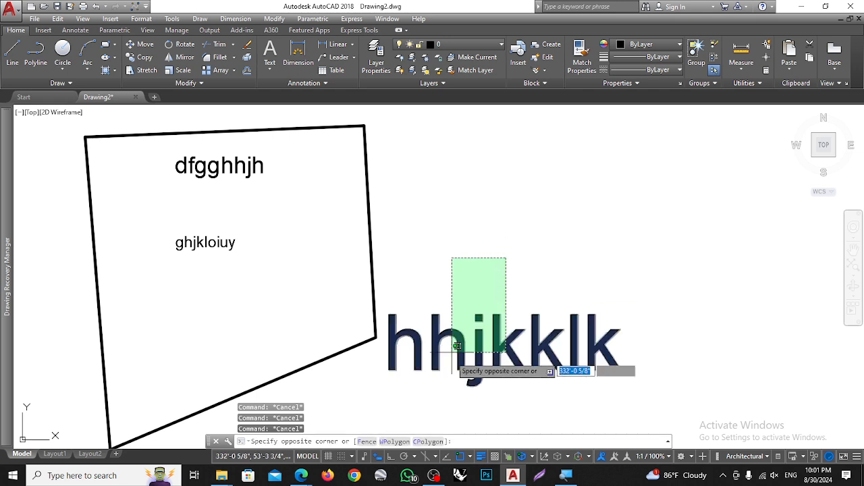
pyautogui.press('Delete')
pyautogui.click(294, 150)
pyautogui.click(187, 253)
pyautogui.press('Delete')
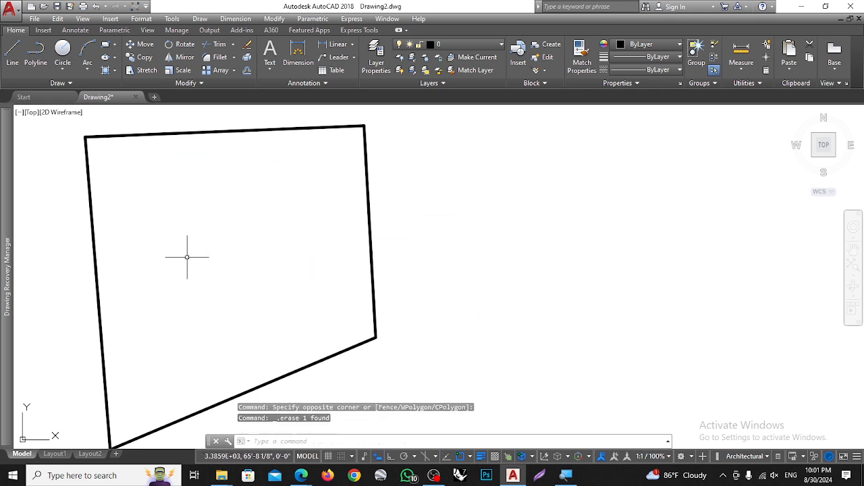
pyautogui.scroll(-5, 283, 242)
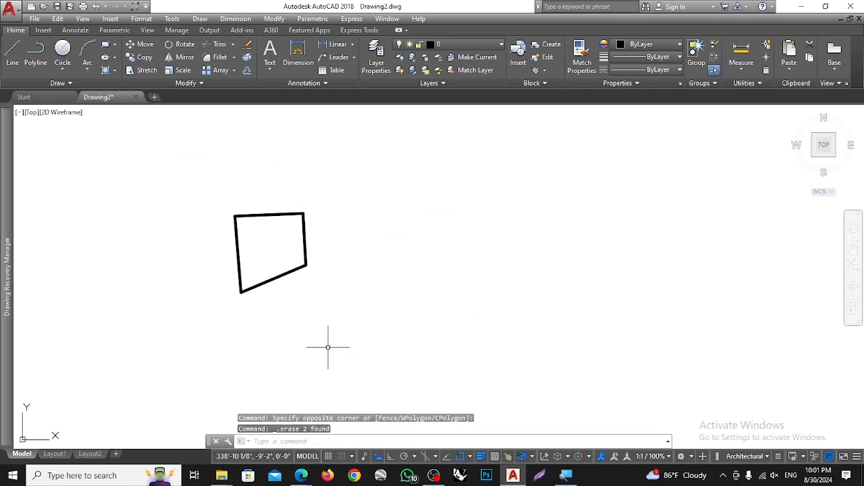
pyautogui.scroll(4, 277, 184)
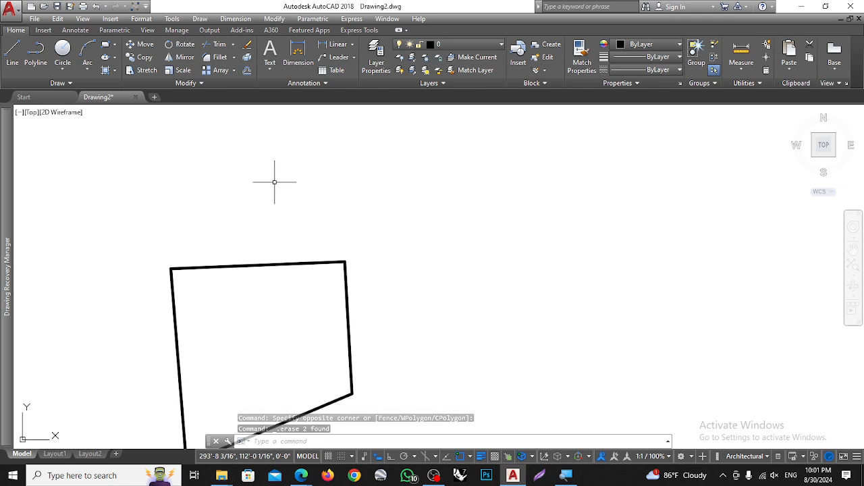
# - Review the primary units settings of the "Copy of dfghj" dimension style and leave the style manager
pyautogui.press('Escape')
pyautogui.press('Escape')
pyautogui.press('Escape')
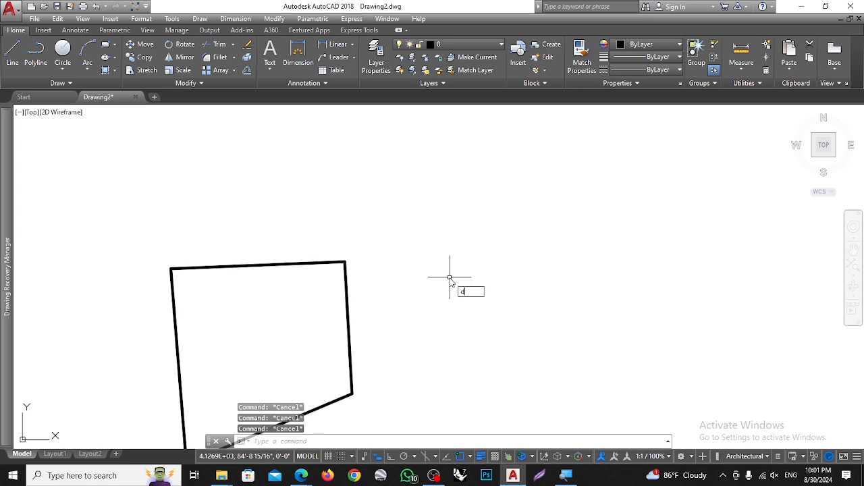
pyautogui.write('d')
pyautogui.press('Return')
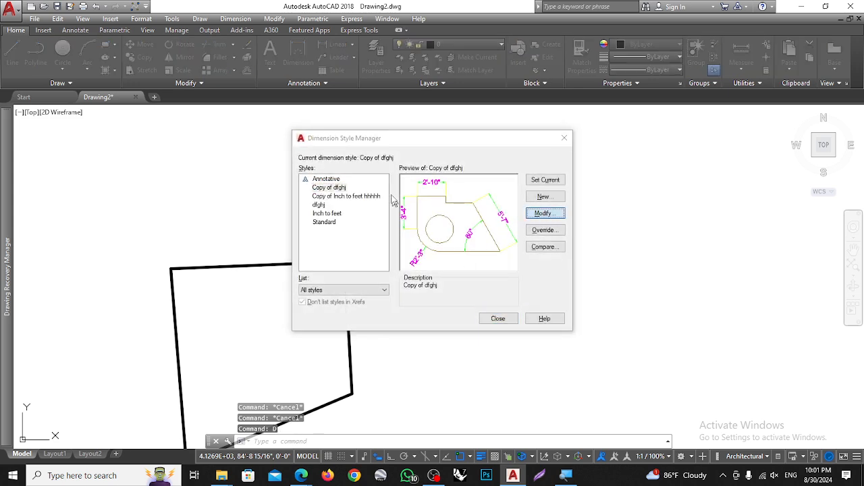
pyautogui.press('Return')
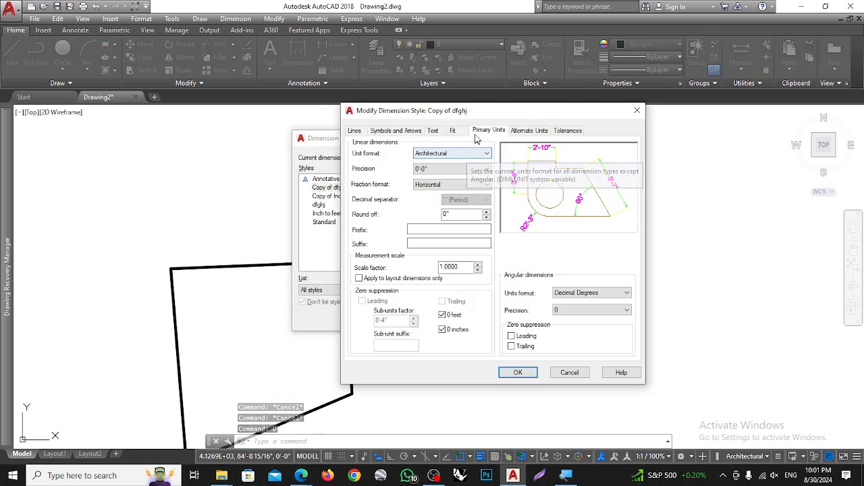
pyautogui.click(637, 111)
pyautogui.click(566, 135)
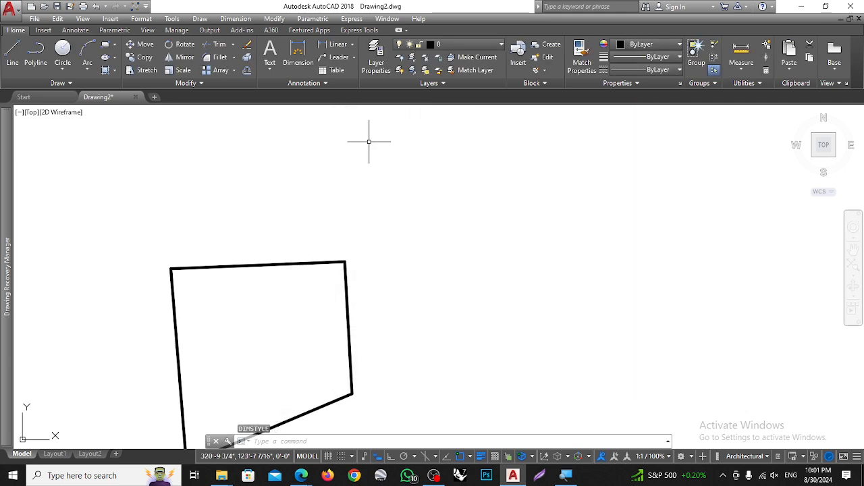
pyautogui.click(295, 54)
pyautogui.click(173, 266)
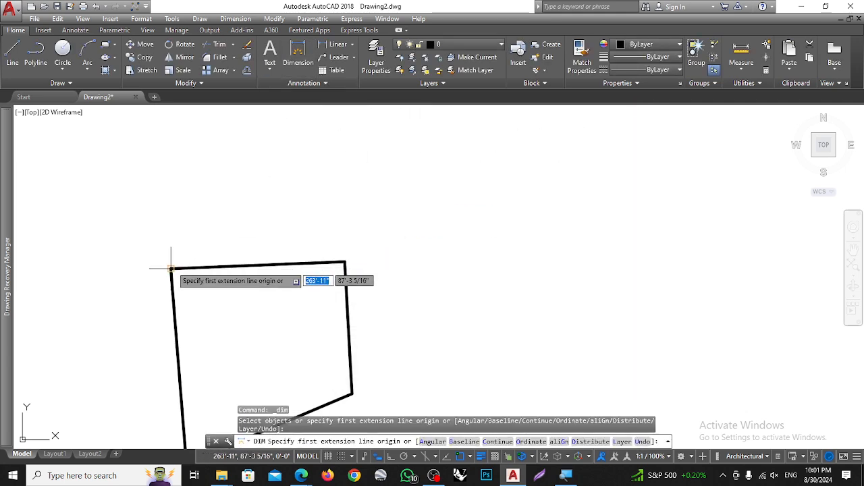
pyautogui.click(347, 261)
pyautogui.scroll(3, 315, 235)
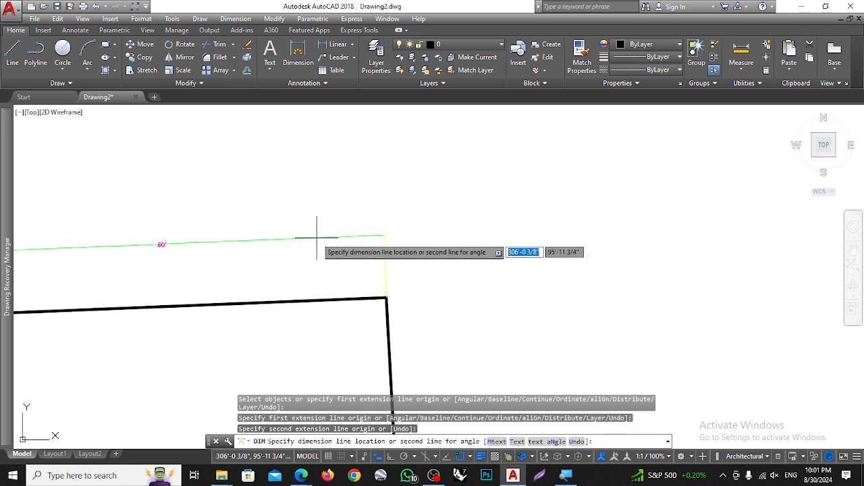
pyautogui.press('Escape')
pyautogui.scroll(-4, 345, 241)
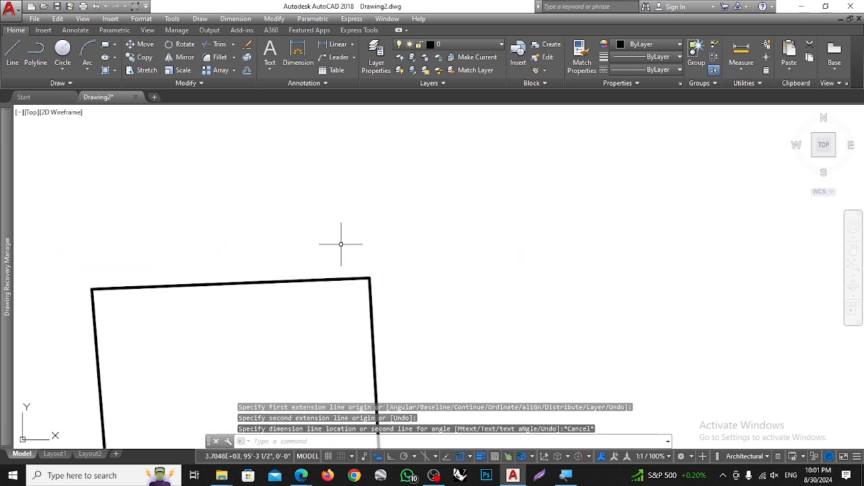
# - Set the text height of the "Copy of dfghj" dimension style to 20 and make that style current
pyautogui.press('Escape')
pyautogui.write('d')
pyautogui.press('Return')
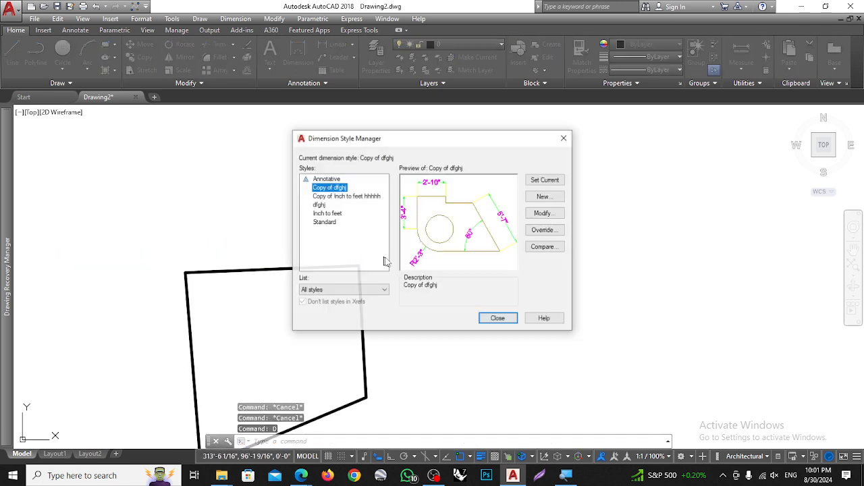
pyautogui.click(546, 213)
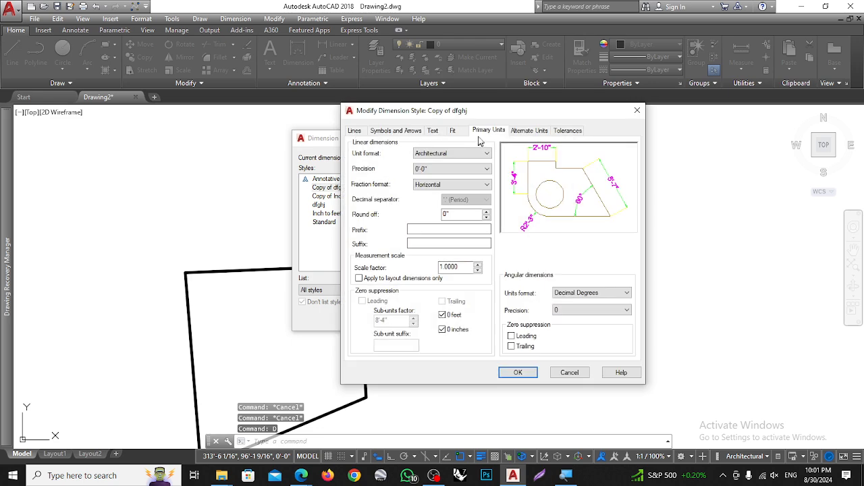
pyautogui.click(433, 130)
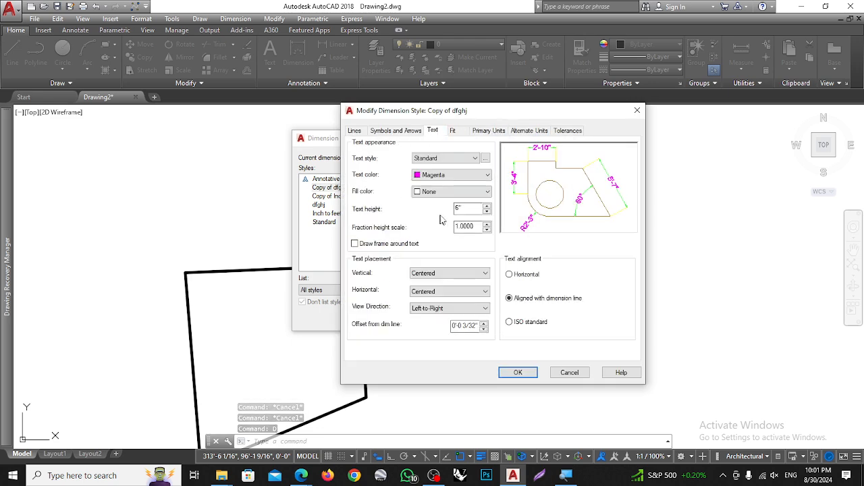
pyautogui.doubleClick(466, 208)
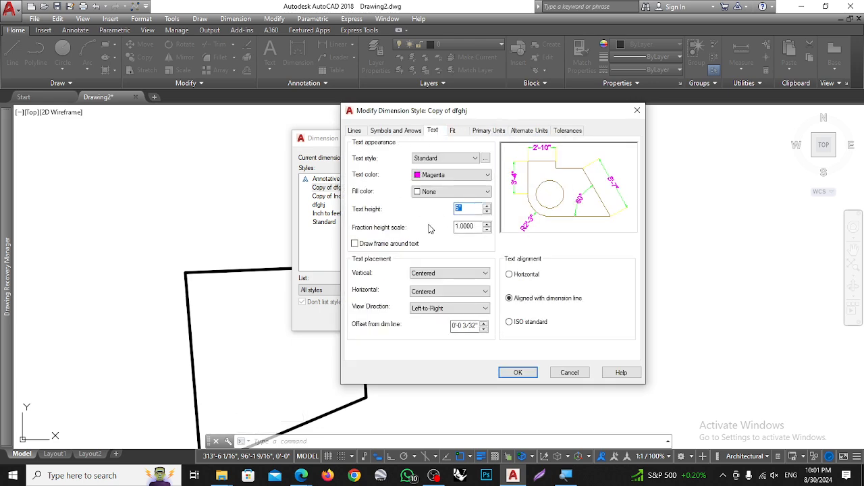
pyautogui.write('20')
pyautogui.click(514, 372)
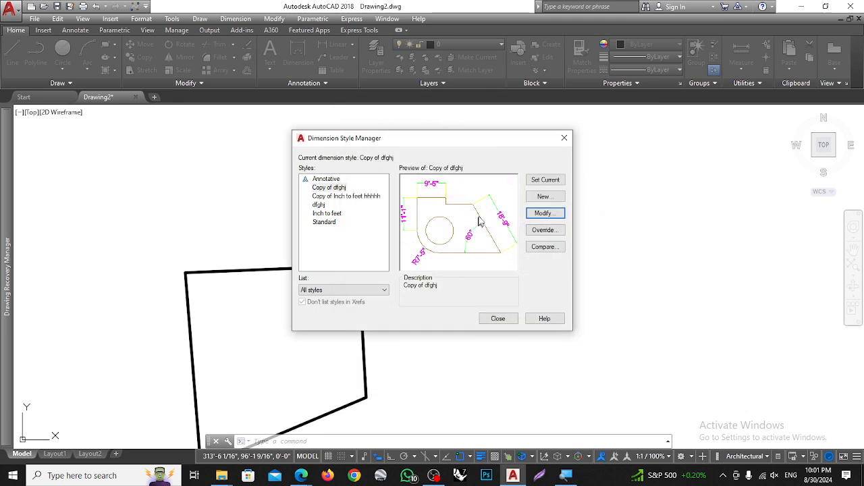
pyautogui.click(539, 182)
pyautogui.click(499, 318)
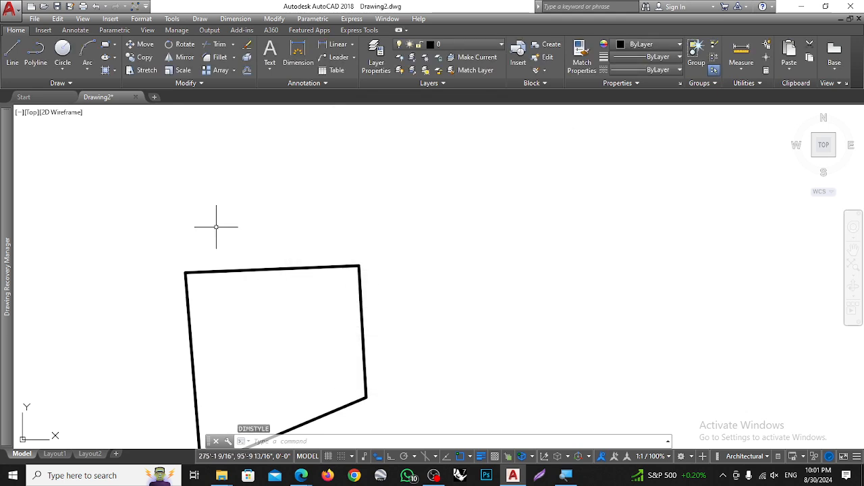
# - Add aligned dimensions to the outline's top and right edges, placing each dimension line just outside the shape
pyautogui.click(298, 57)
pyautogui.click(186, 272)
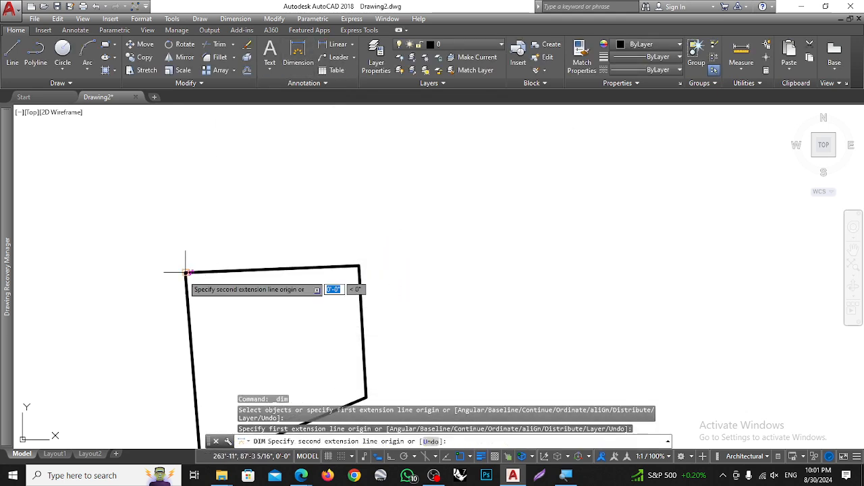
pyautogui.click(359, 267)
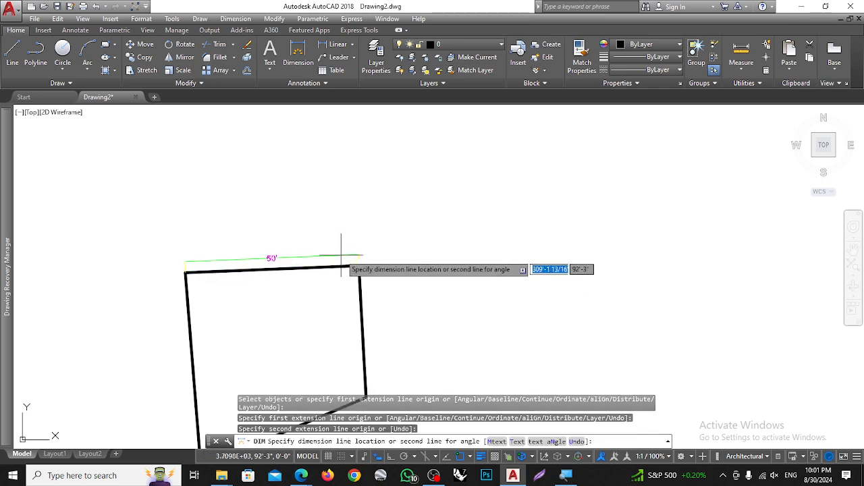
pyautogui.click(339, 255)
pyautogui.click(359, 266)
pyautogui.moveTo(366, 409); pyautogui.dragTo(351, 306, button='middle')
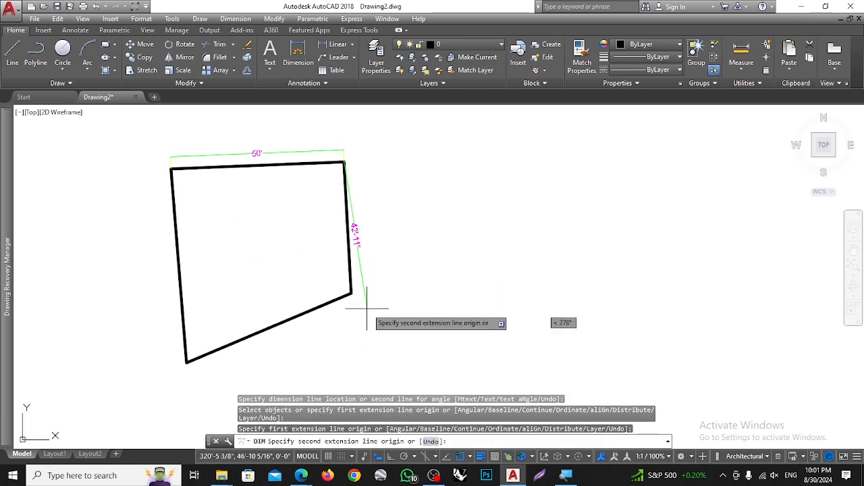
pyautogui.click(350, 294)
pyautogui.click(364, 286)
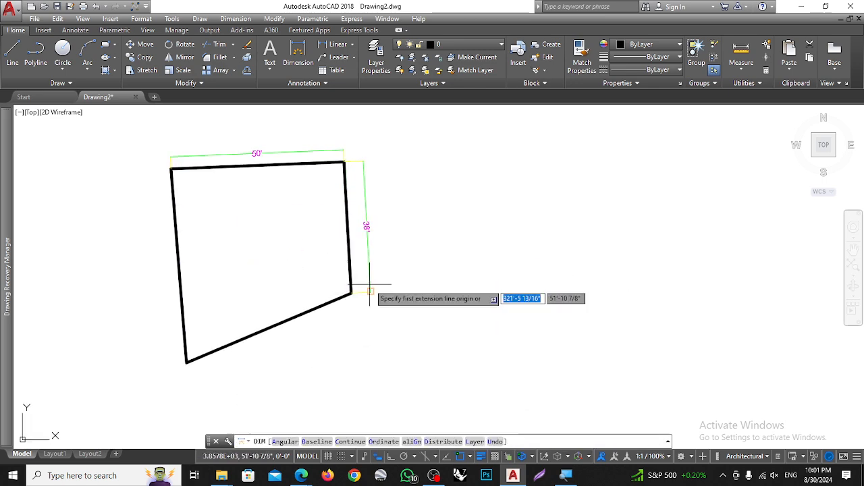
# - Add aligned dimensions just outside the outline's slanted bottom edge and its left edge
pyautogui.click(350, 294)
pyautogui.click(186, 362)
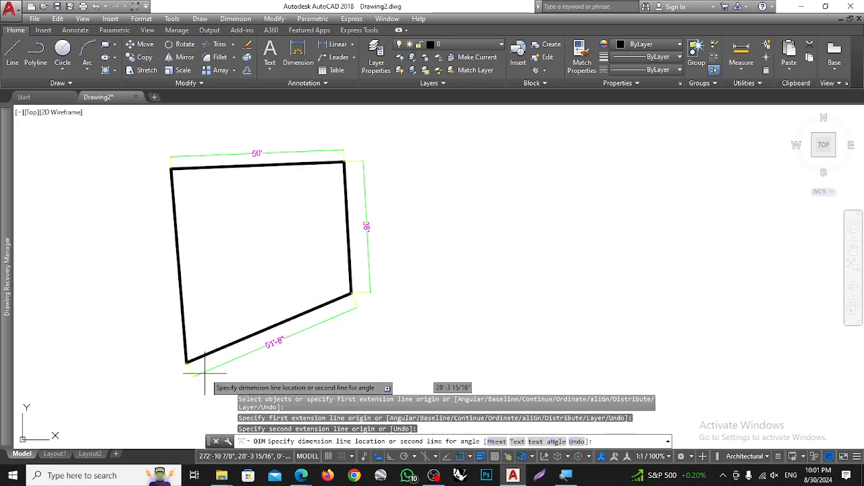
pyautogui.click(195, 378)
pyautogui.click(186, 362)
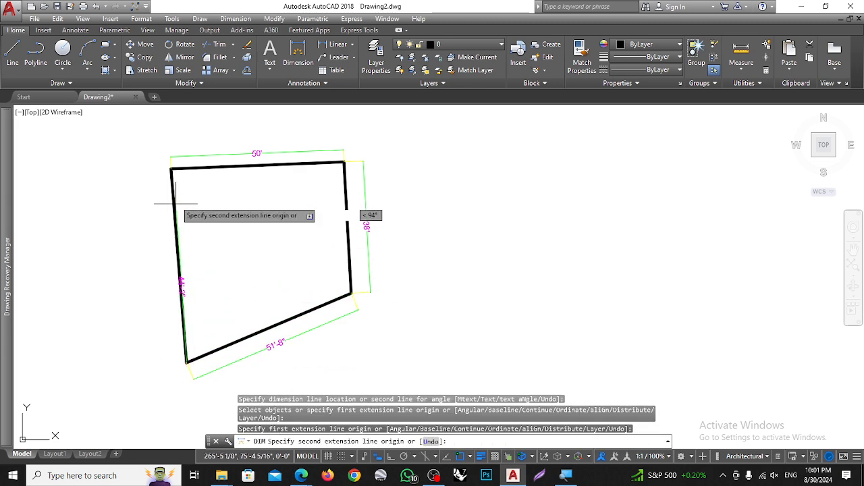
pyautogui.click(170, 169)
pyautogui.click(164, 191)
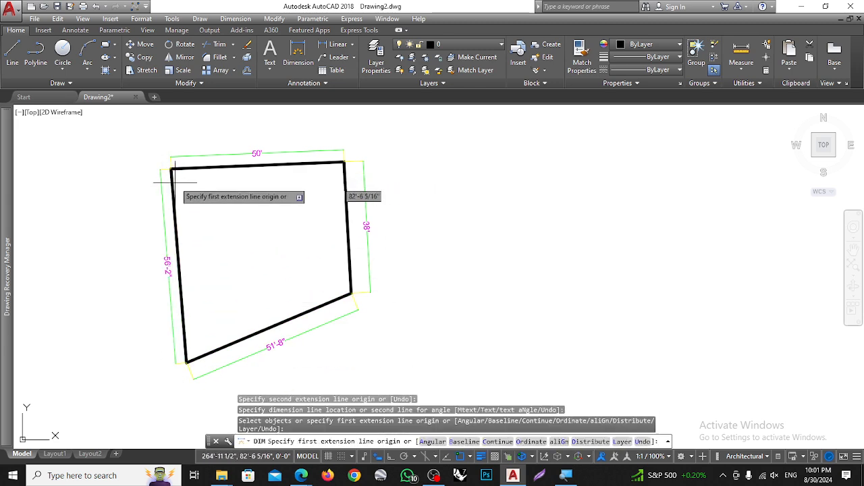
# - Dimension the outline's diagonal from its upper-left corner to its lower-right corner, with the dimension line on the diagonal
pyautogui.click(172, 169)
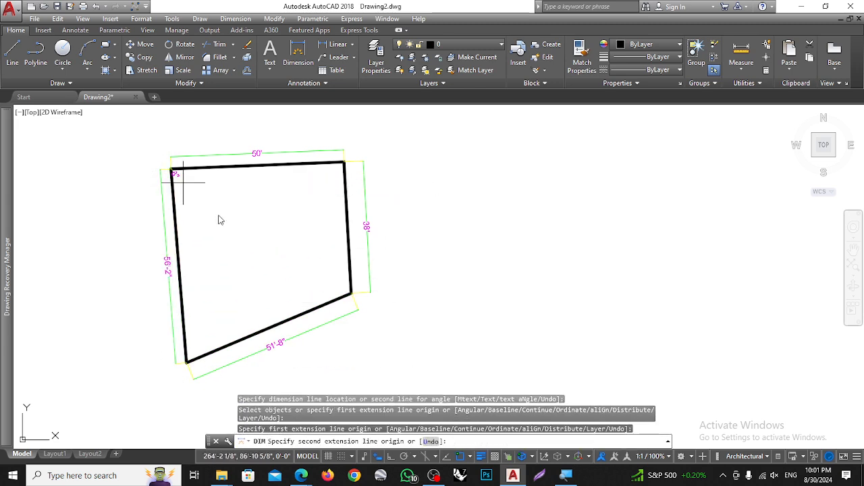
pyautogui.click(352, 293)
pyautogui.click(351, 294)
pyautogui.press('Escape')
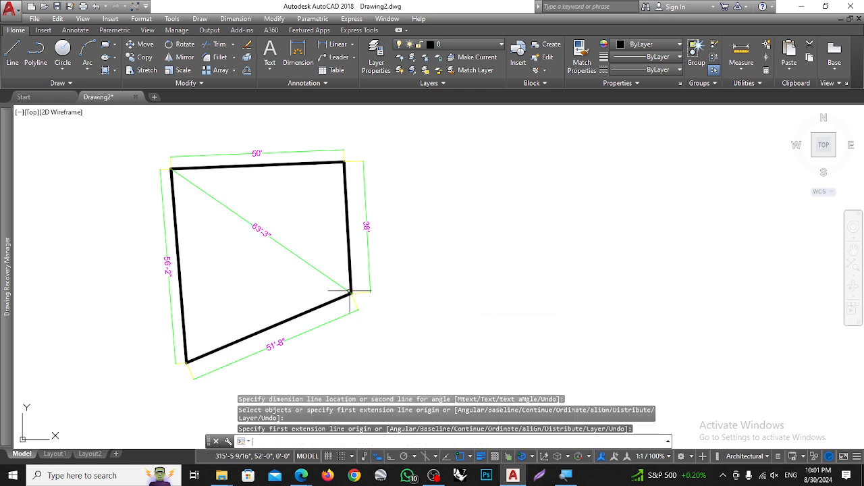
# - Examine the dimensioned outline, including its four edge dimensions and the diagonal dimension
pyautogui.moveTo(311, 208); pyautogui.dragTo(397, 228, button='middle')
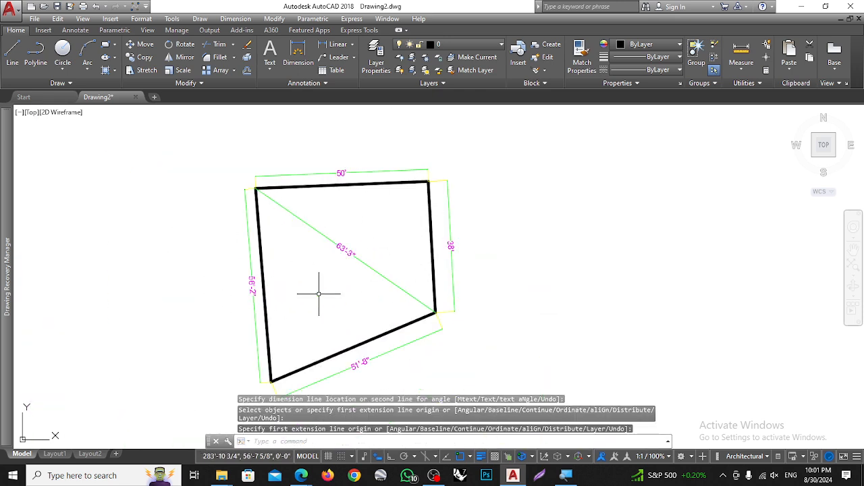
pyautogui.scroll(-2, 434, 303)
pyautogui.scroll(4, 352, 282)
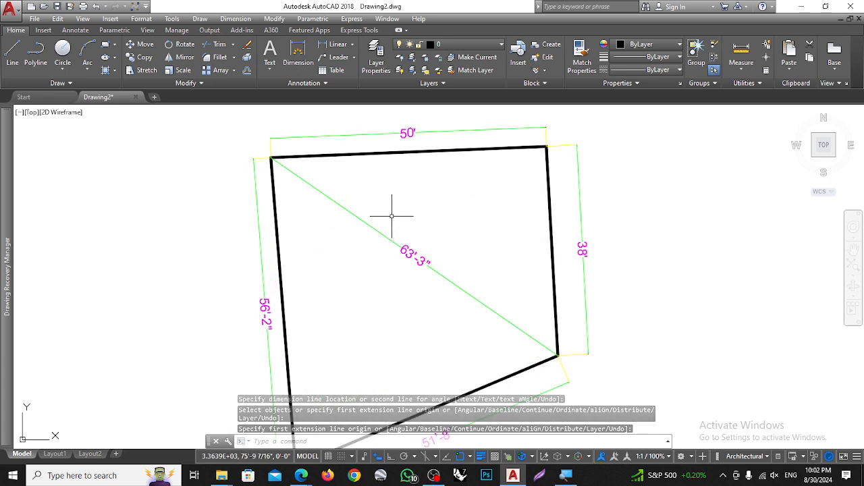
pyautogui.scroll(-2, 398, 203)
pyautogui.scroll(2, 365, 162)
pyautogui.scroll(-2, 350, 163)
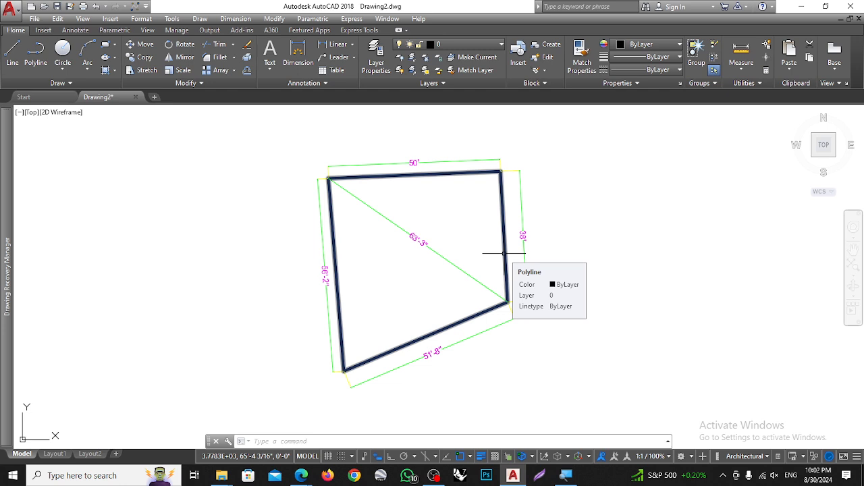
pyautogui.scroll(6, 420, 245)
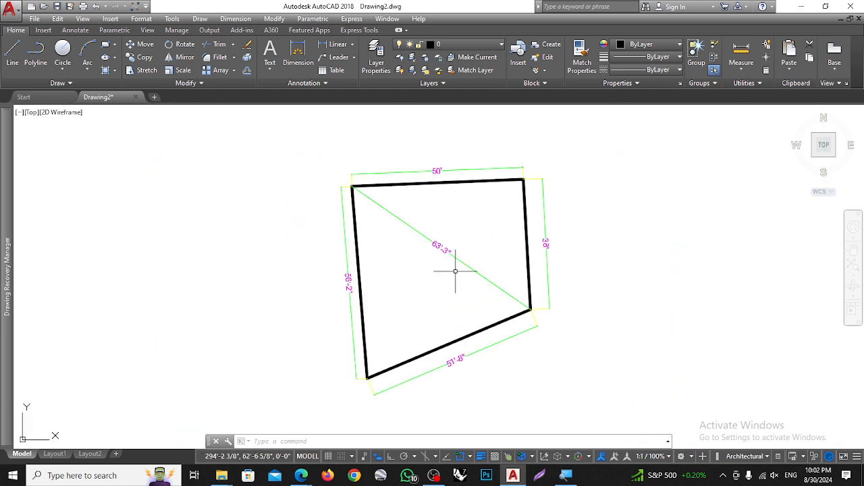
pyautogui.scroll(-6, 439, 272)
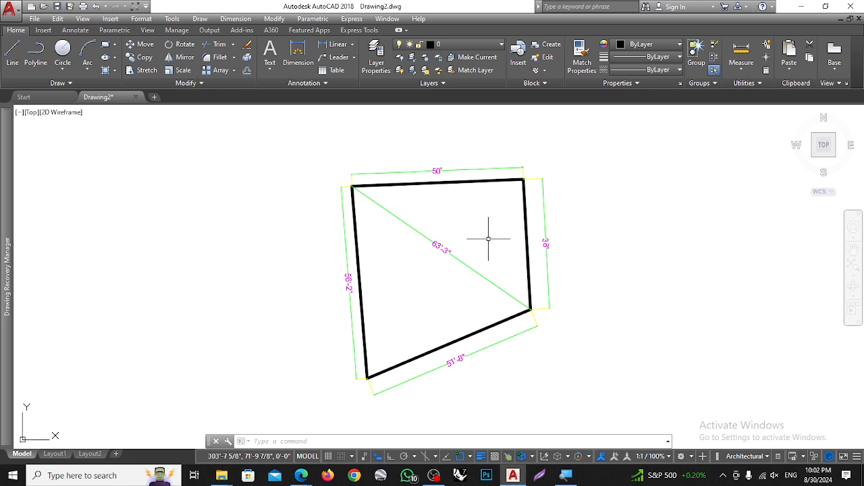
pyautogui.scroll(4, 453, 239)
pyautogui.scroll(-2, 464, 240)
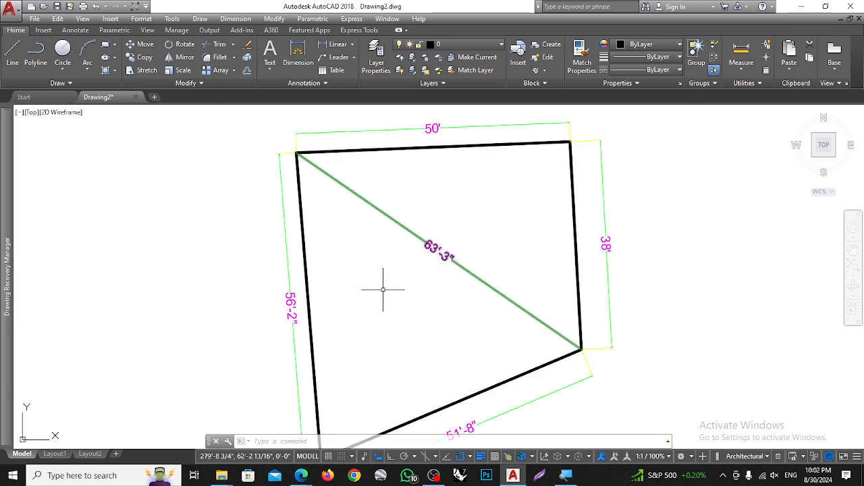
# - Open Calculator and divide 3 by 12 to convert the inches of the diagonal dimension into decimal feet
pyautogui.click(12, 475)
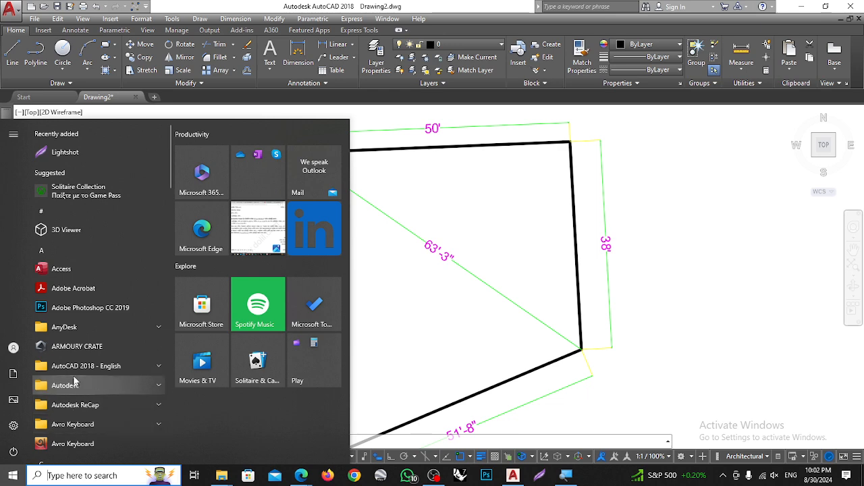
pyautogui.scroll(-3, 72, 223)
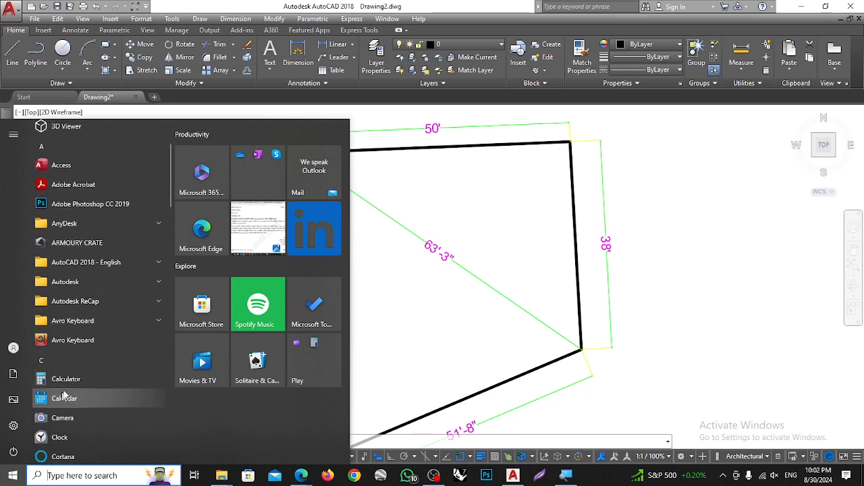
pyautogui.click(61, 380)
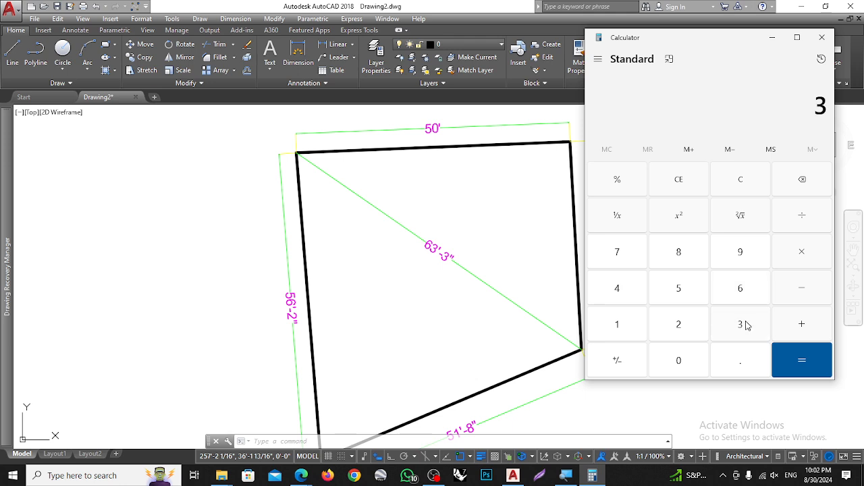
pyautogui.click(611, 329)
pyautogui.click(679, 328)
pyautogui.click(799, 362)
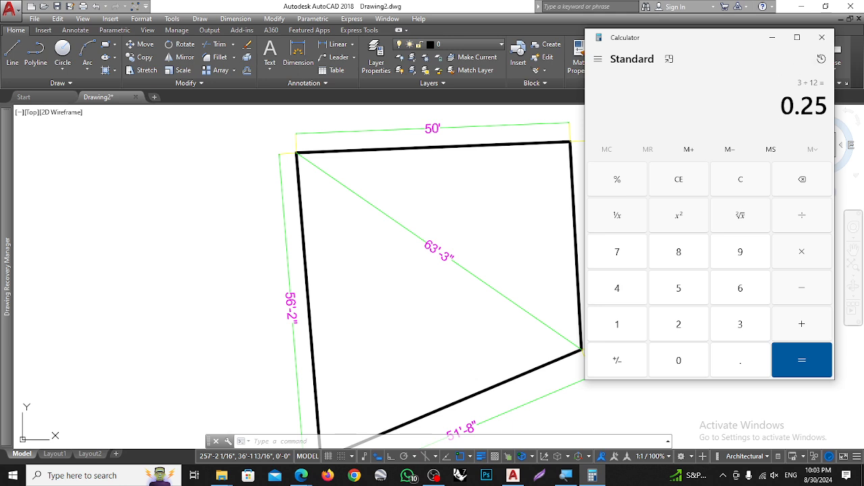
# - Enter the diagonal's length as 63.25 in Calculator, compare it with the diagonal dimension, and close Calculator
pyautogui.moveTo(795, 106); pyautogui.dragTo(769, 107)
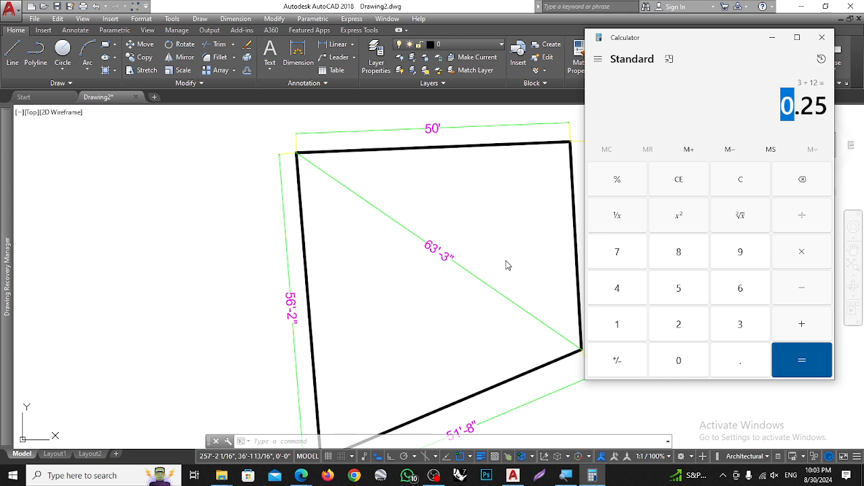
pyautogui.write('63')
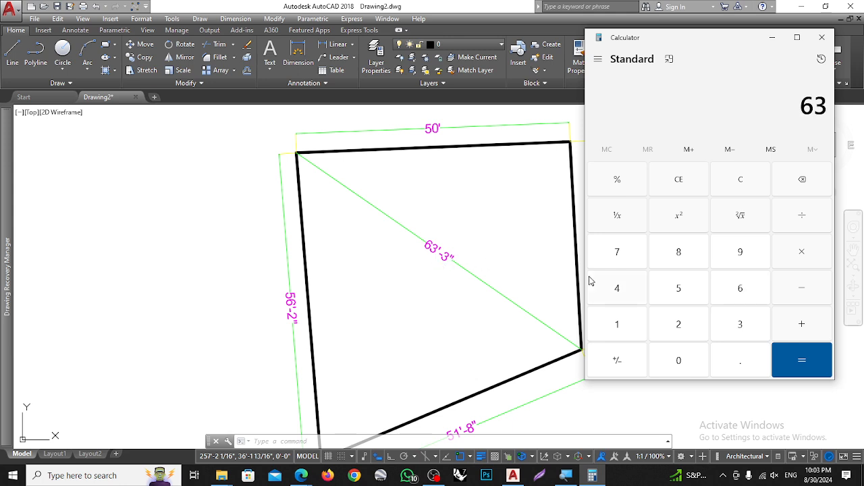
pyautogui.write('.25')
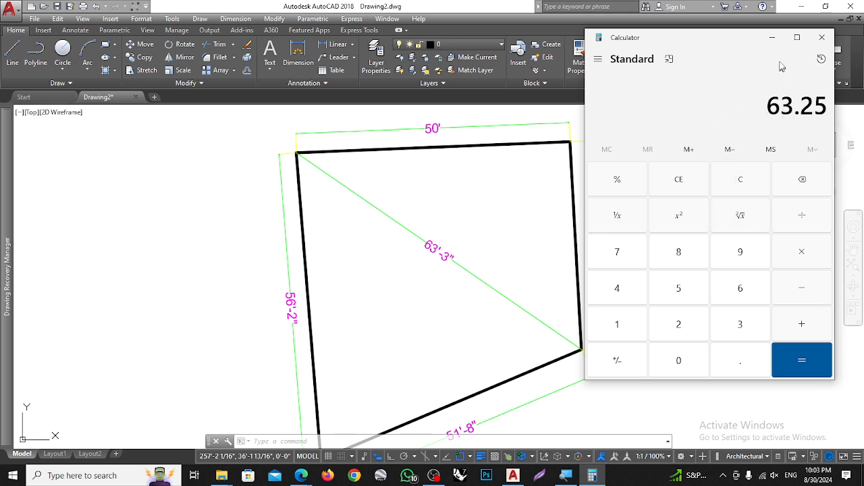
pyautogui.moveTo(740, 45)
pyautogui.mouseDown()
pyautogui.moveTo(719, 173)
pyautogui.moveTo(682, 194)
pyautogui.moveTo(328, 147)
pyautogui.moveTo(293, 176)
pyautogui.moveTo(298, 184)
pyautogui.mouseUp()
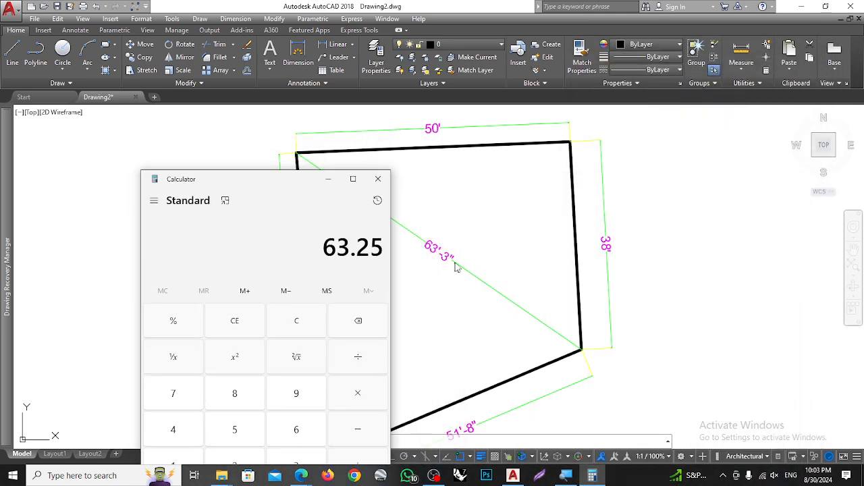
pyautogui.rightClick(392, 269)
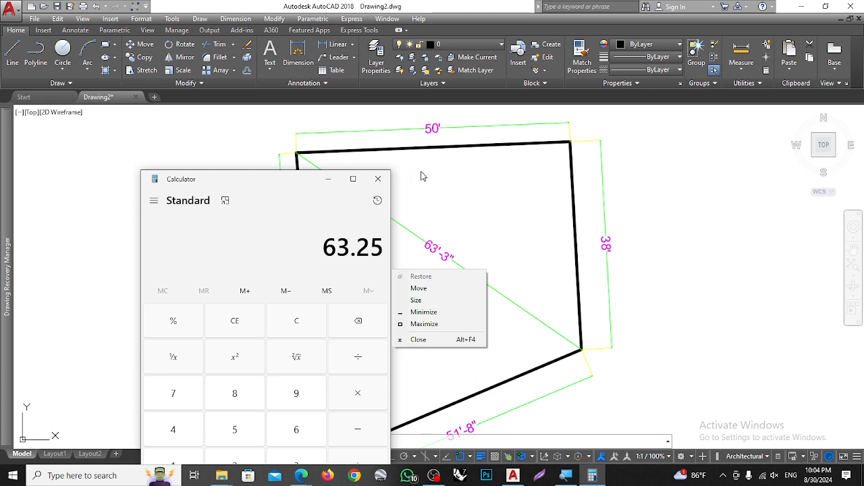
pyautogui.hotkey('alt', 'F4')
# - Examine the feet-and-inches dimensions on the outline's edges and diagonal, including the slanted bottom edge
pyautogui.scroll(-2, 430, 216)
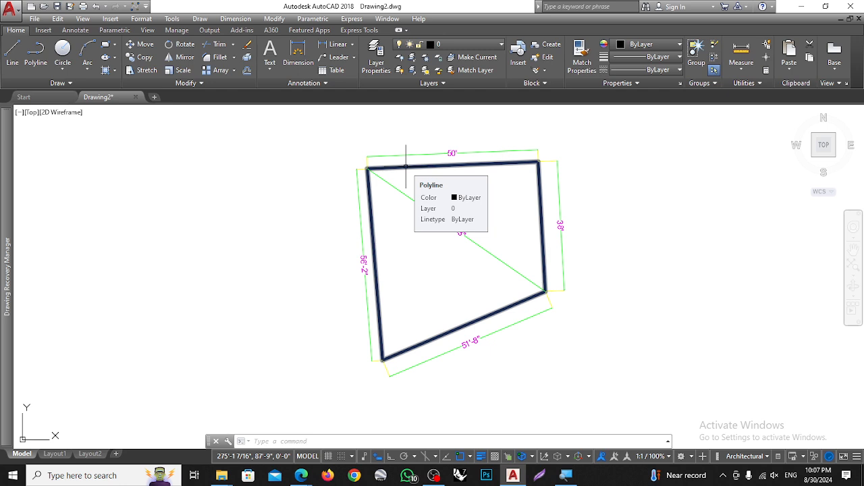
pyautogui.press('Escape')
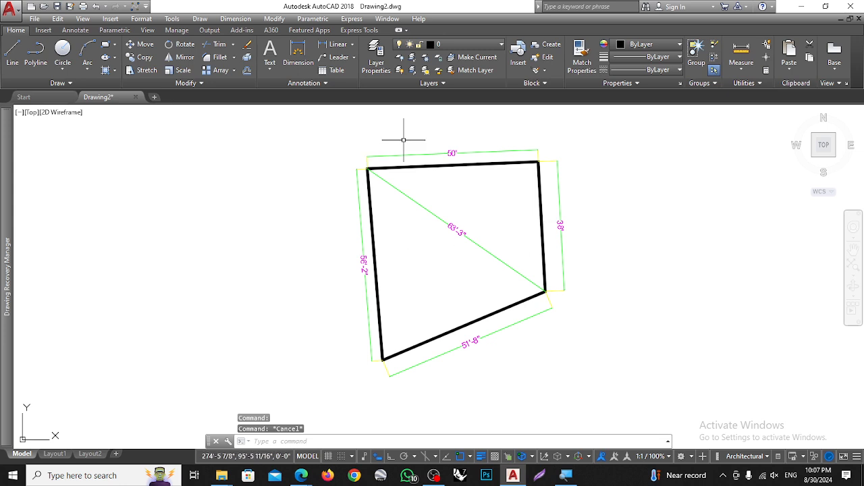
pyautogui.scroll(4, 460, 335)
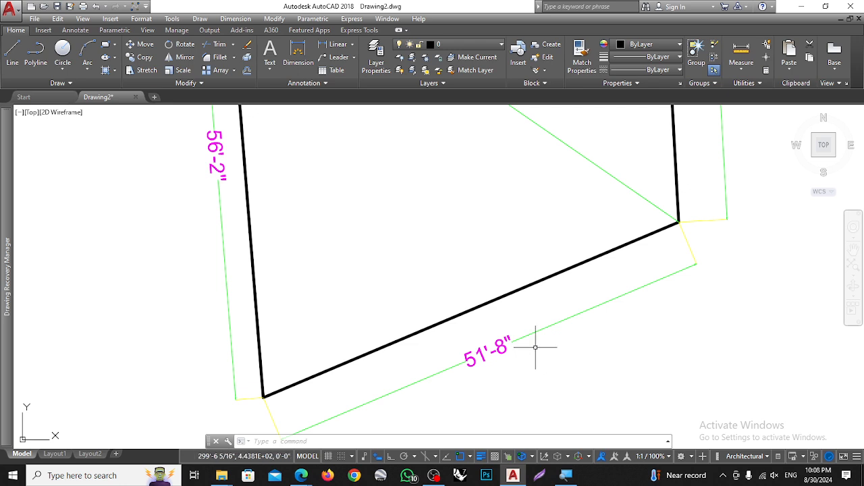
pyautogui.scroll(-2, 473, 239)
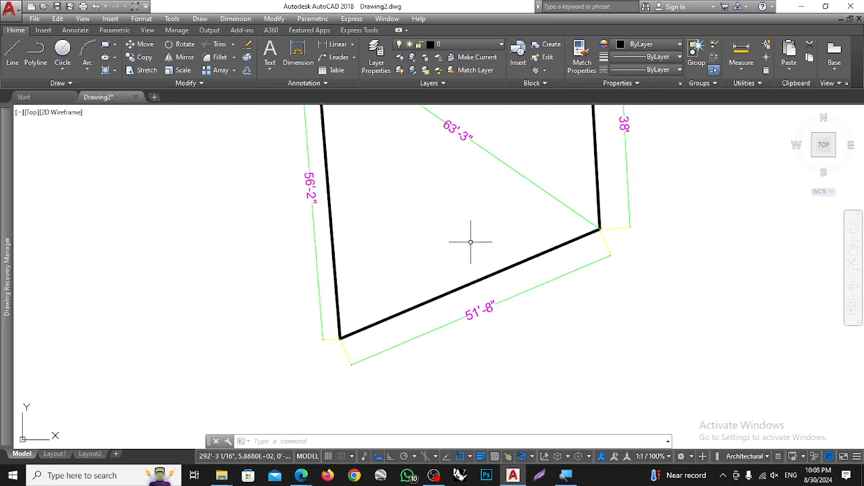
pyautogui.press('Escape')
pyautogui.press('Escape')
pyautogui.press('Escape')
pyautogui.scroll(-4, 427, 213)
pyautogui.scroll(4, 443, 189)
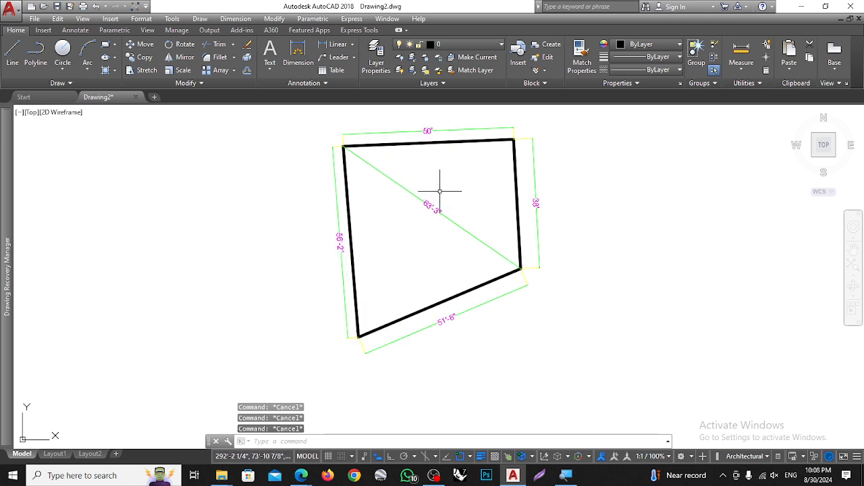
pyautogui.scroll(-2, 452, 198)
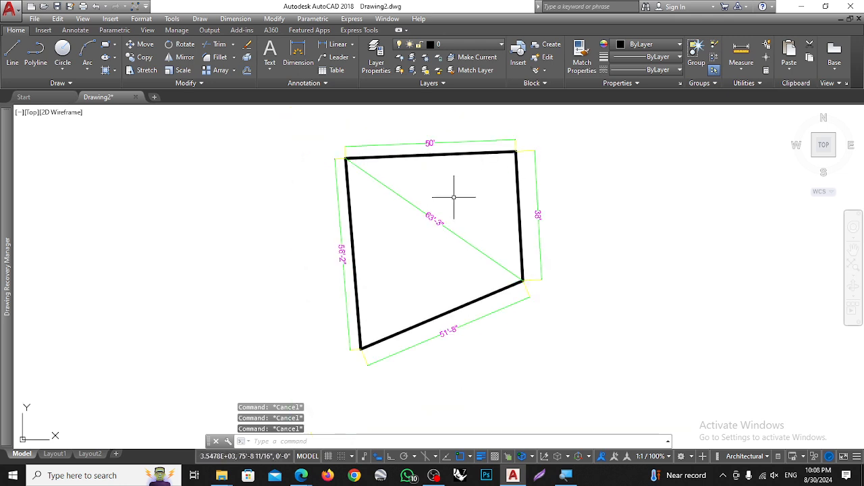
# - Modify the dimension style "Copy of dfghj" so its primary linear units use the Decimal format
pyautogui.press('Return')
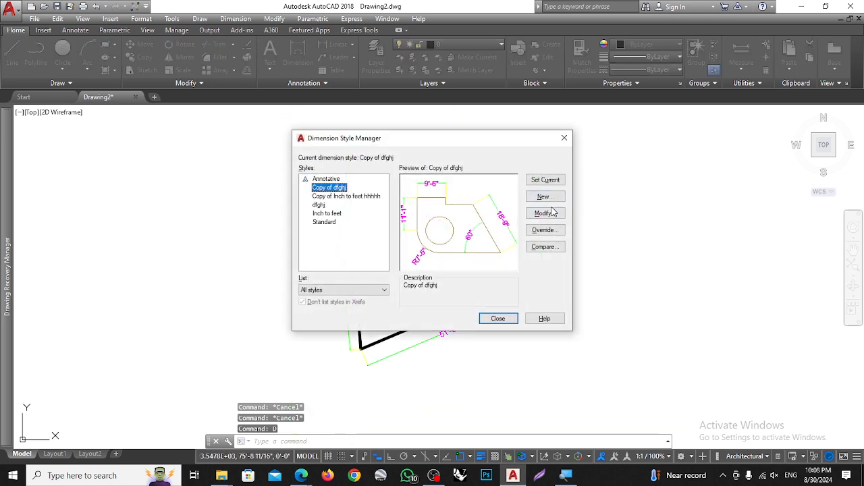
pyautogui.click(544, 213)
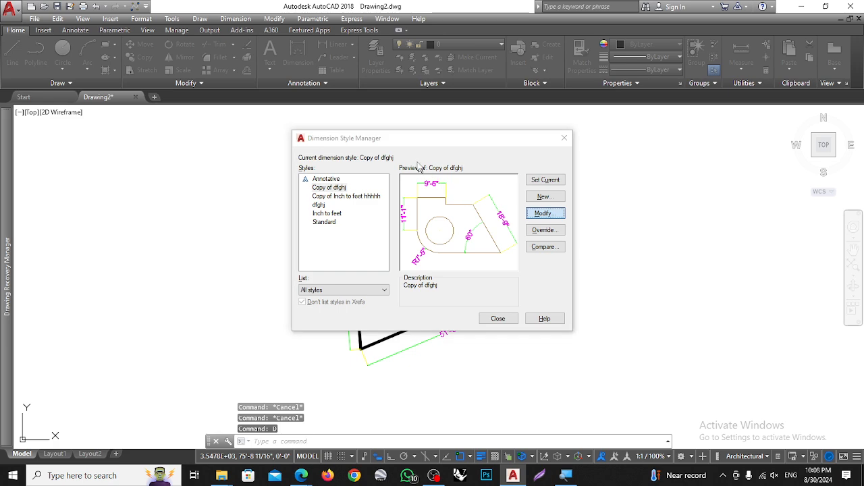
pyautogui.click(488, 130)
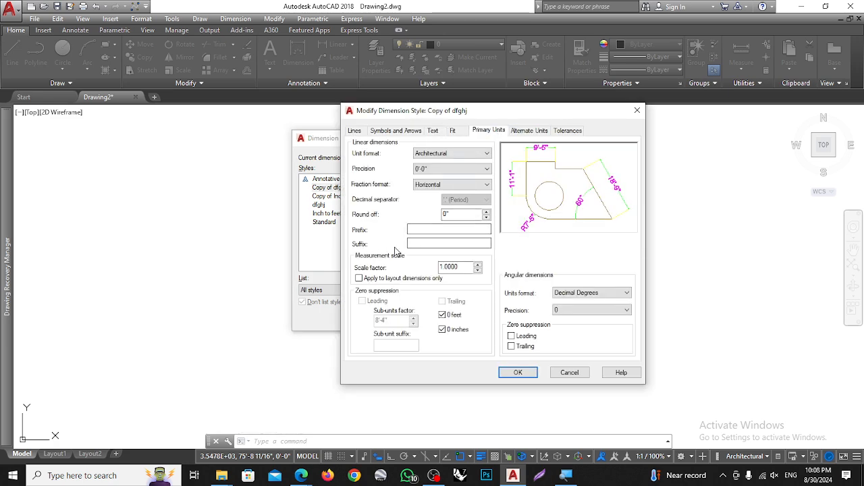
pyautogui.click(415, 243)
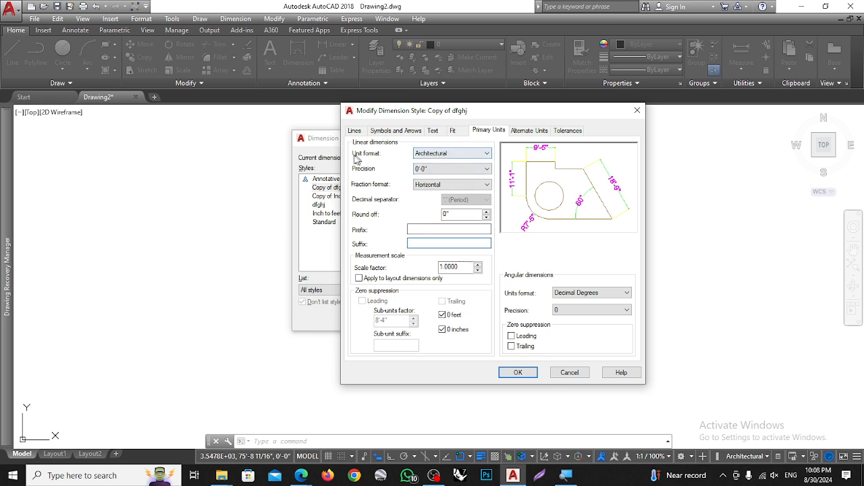
pyautogui.click(427, 156)
pyautogui.click(432, 170)
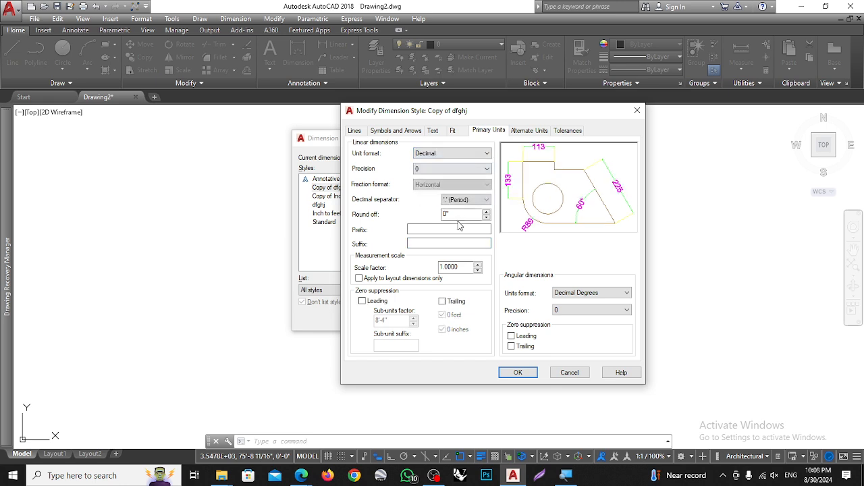
# - Give the dimension style a foot-mark suffix (') and a measurement scale factor of 1/12, and keep it as the current style
pyautogui.click(422, 244)
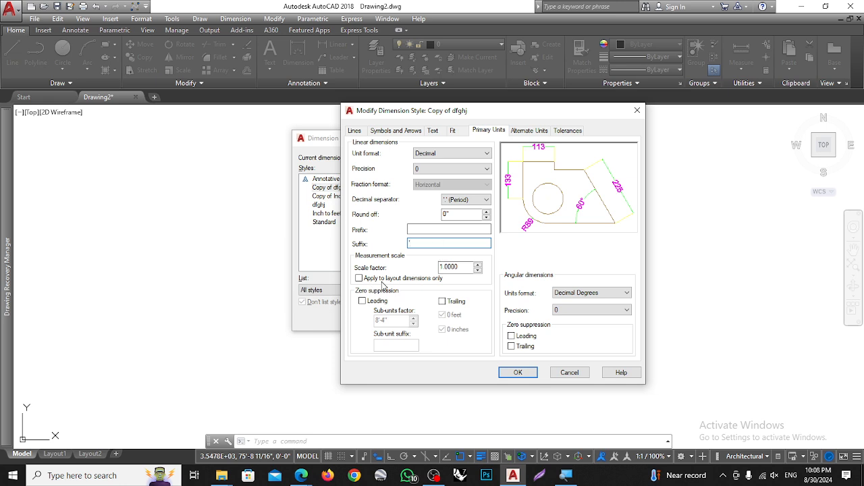
pyautogui.write("'")
pyautogui.press('Tab')
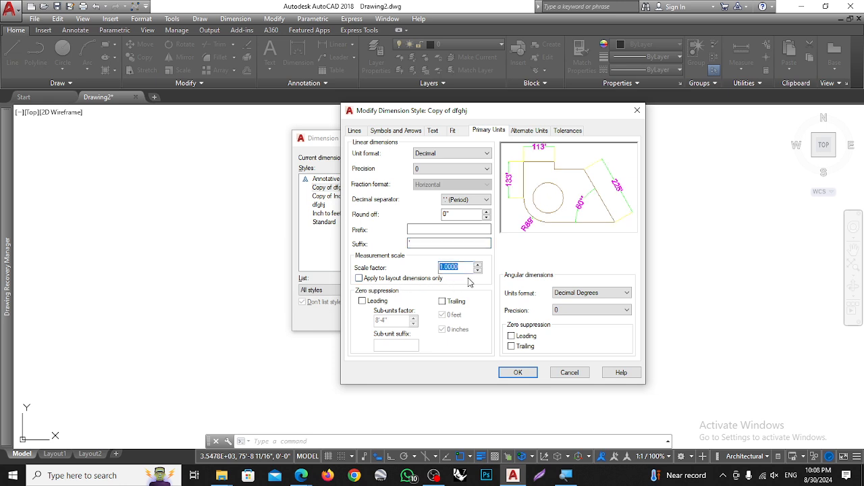
pyautogui.write('1')
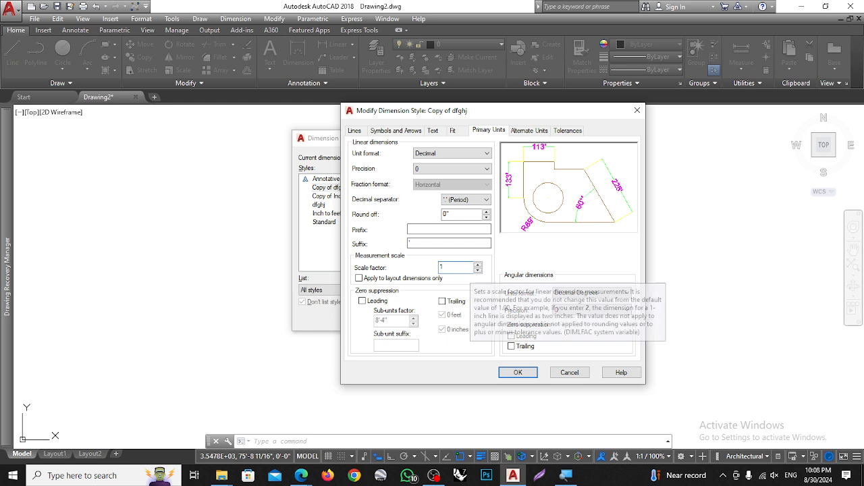
pyautogui.write('/12')
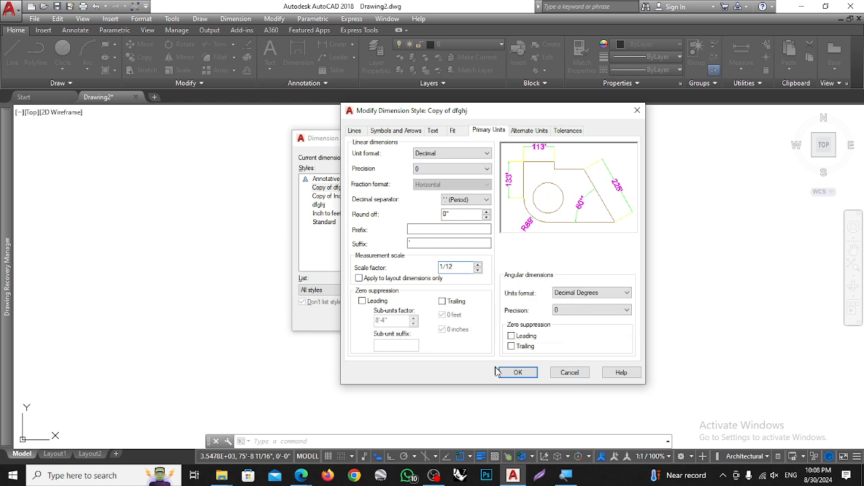
pyautogui.click(517, 374)
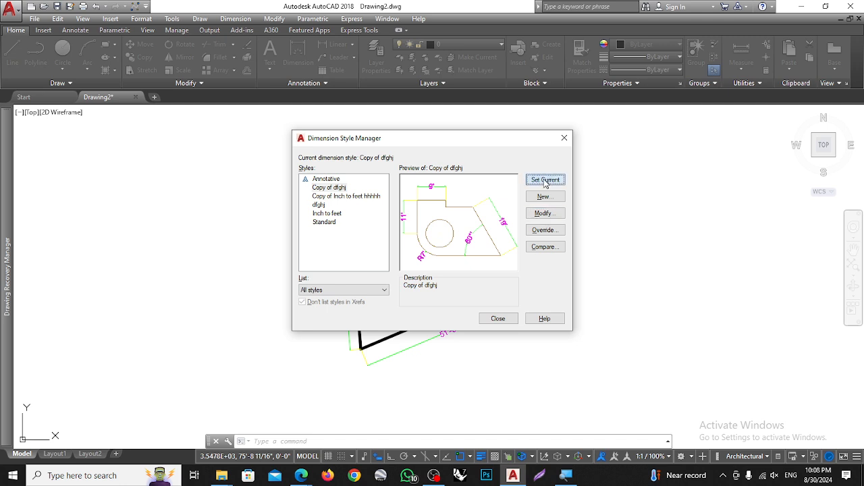
pyautogui.click(499, 318)
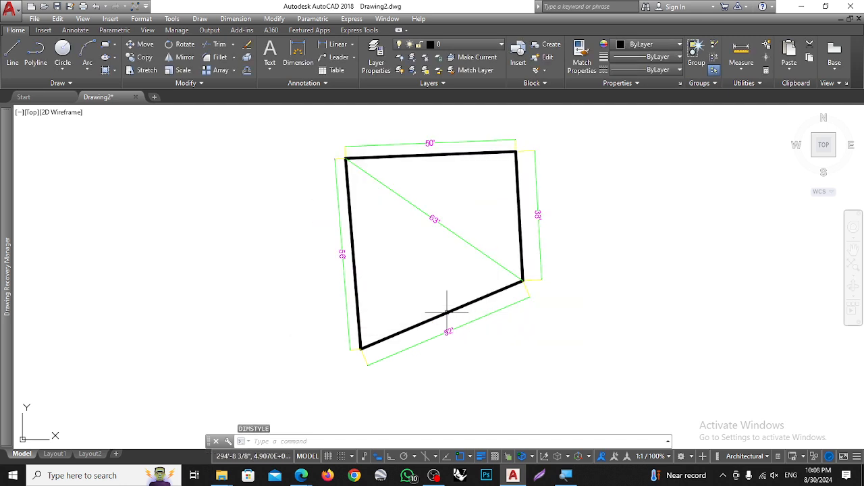
# - Set the linear precision of the dimension style "Copy of dfghj" to 0.0000, make it current, and check the outline's dimensions
pyautogui.scroll(2, 454, 190)
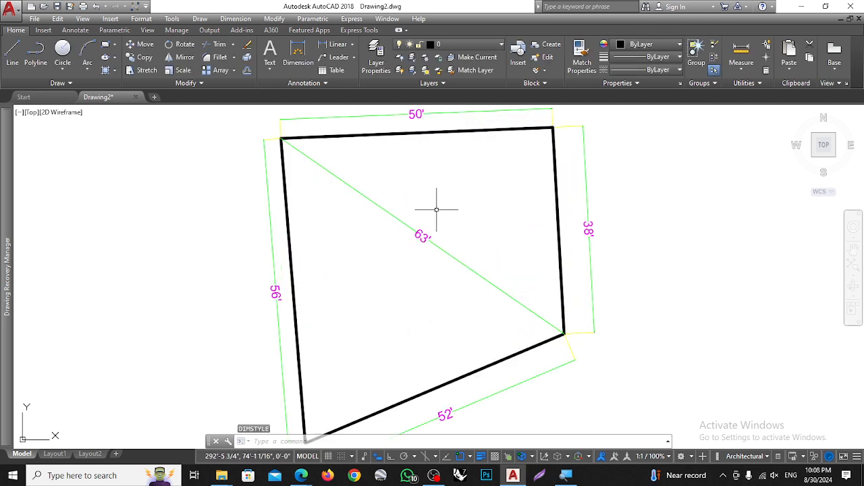
pyautogui.write('d')
pyautogui.press('Return')
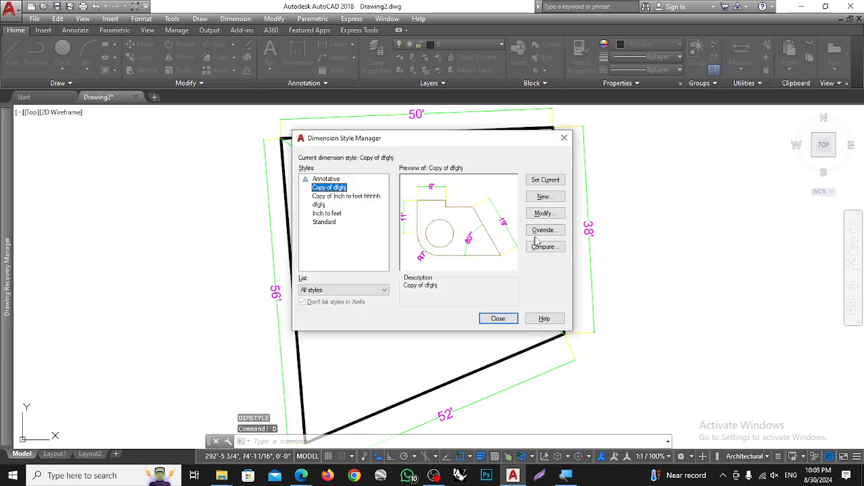
pyautogui.click(541, 214)
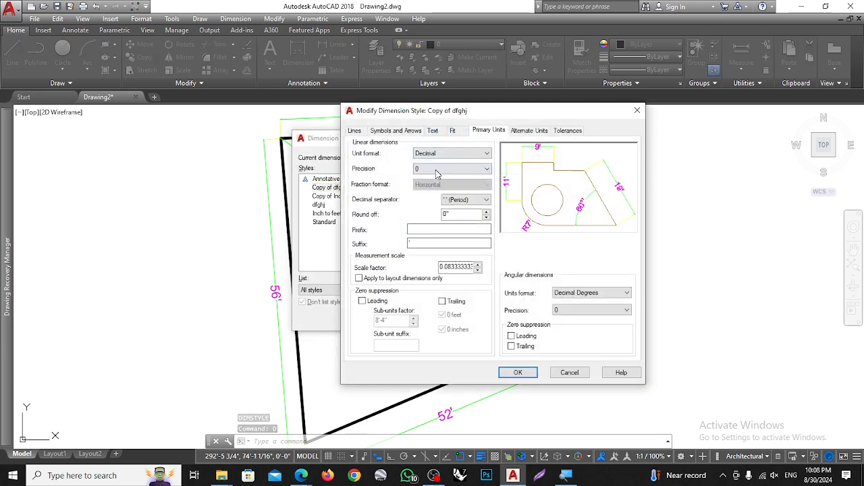
pyautogui.click(436, 172)
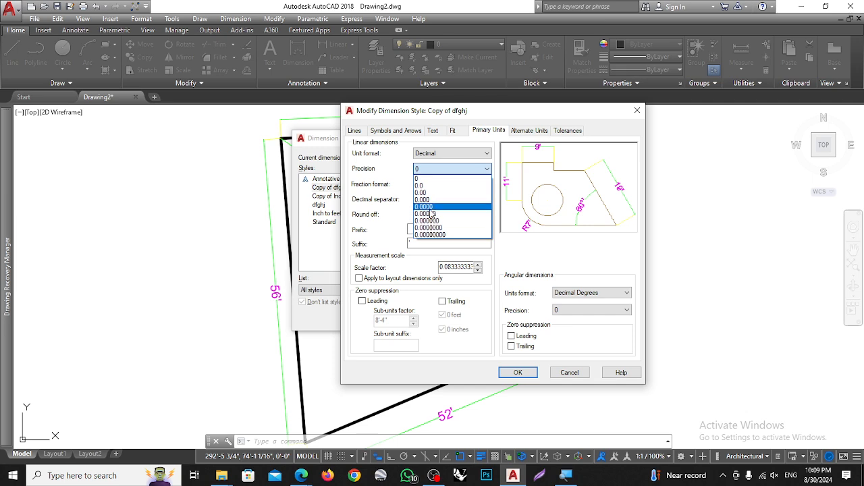
pyautogui.click(427, 207)
pyautogui.click(517, 372)
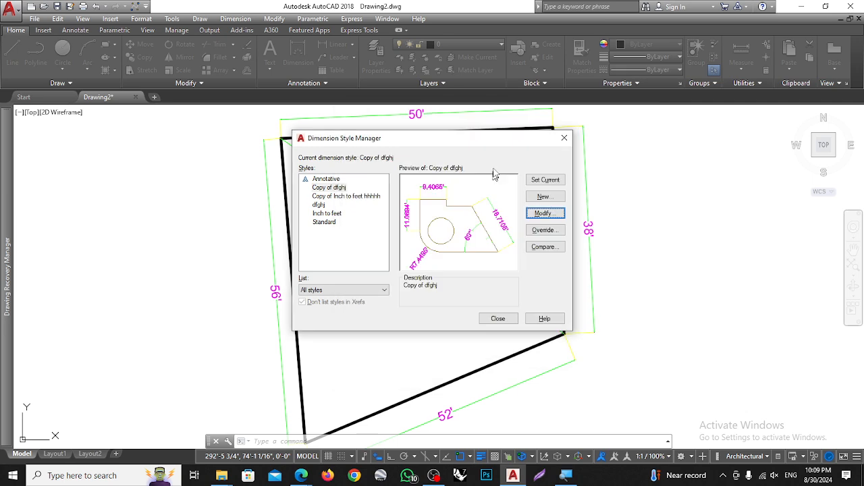
pyautogui.click(544, 180)
pyautogui.click(497, 318)
pyautogui.moveTo(441, 431); pyautogui.dragTo(471, 327, button='middle')
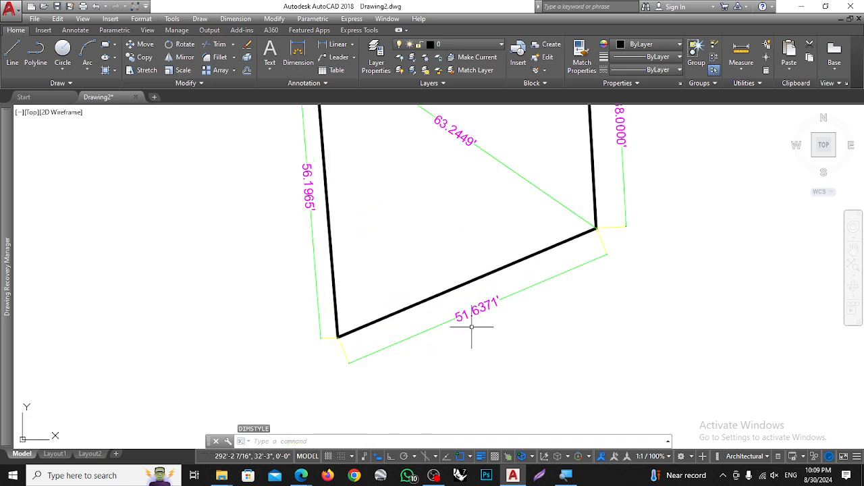
pyautogui.scroll(3, 472, 327)
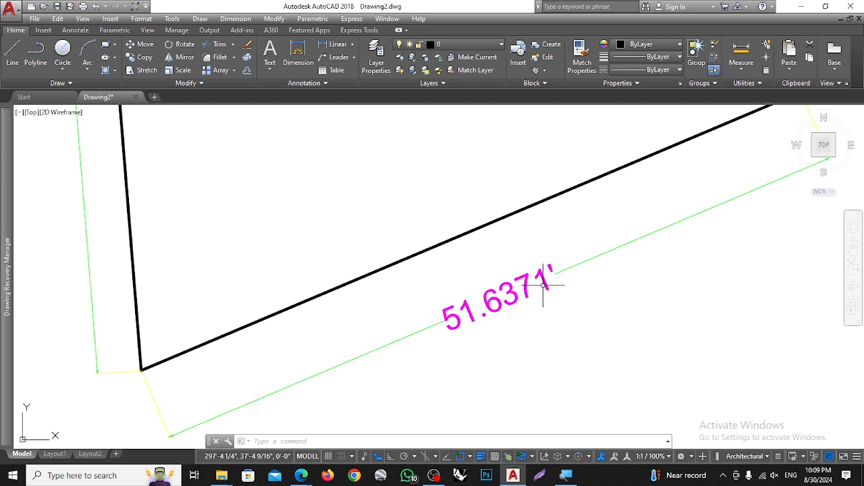
pyautogui.scroll(-5, 526, 284)
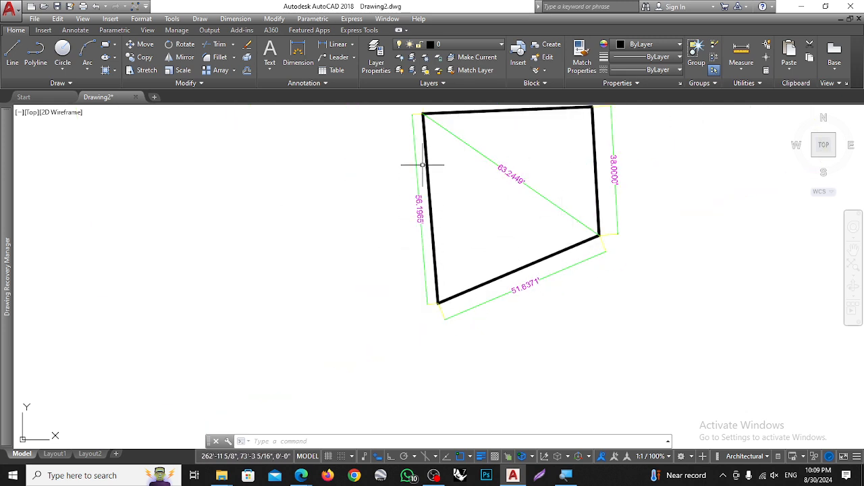
pyautogui.scroll(-2, 427, 177)
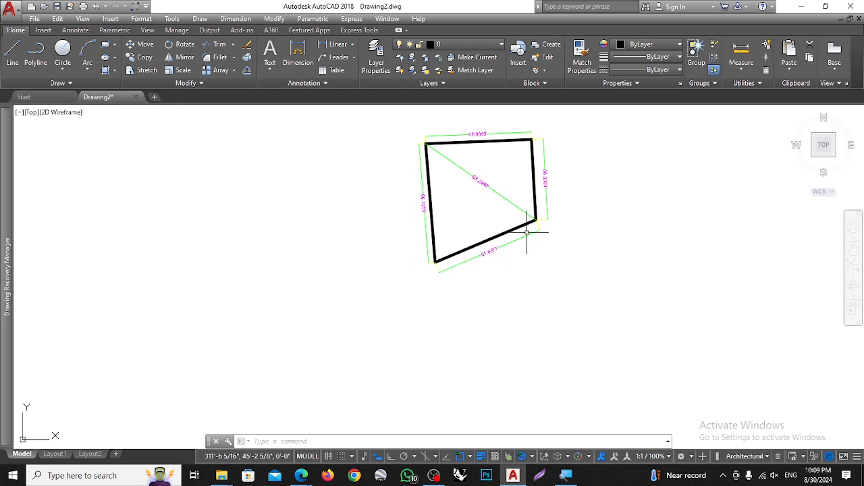
# - Set the linear precision of the dimension style "Copy of dfghj" to 0.00000000 and make the style current
pyautogui.scroll(4, 495, 160)
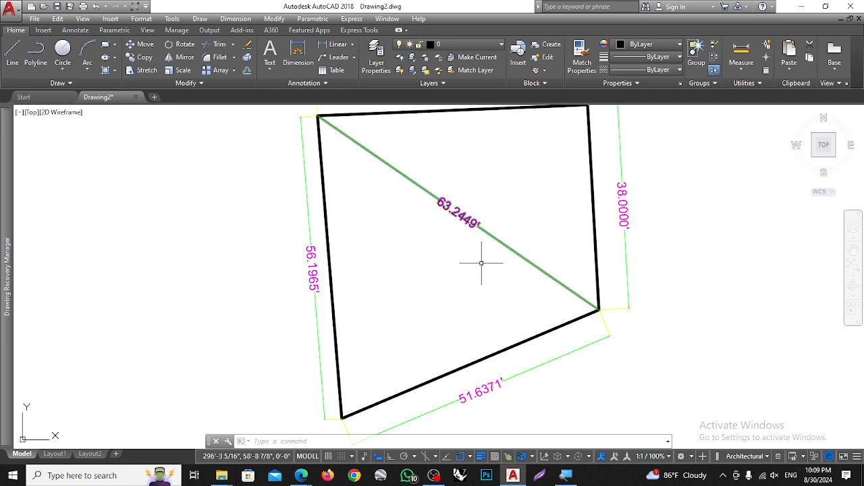
pyautogui.scroll(-2, 492, 251)
pyautogui.scroll(4, 455, 329)
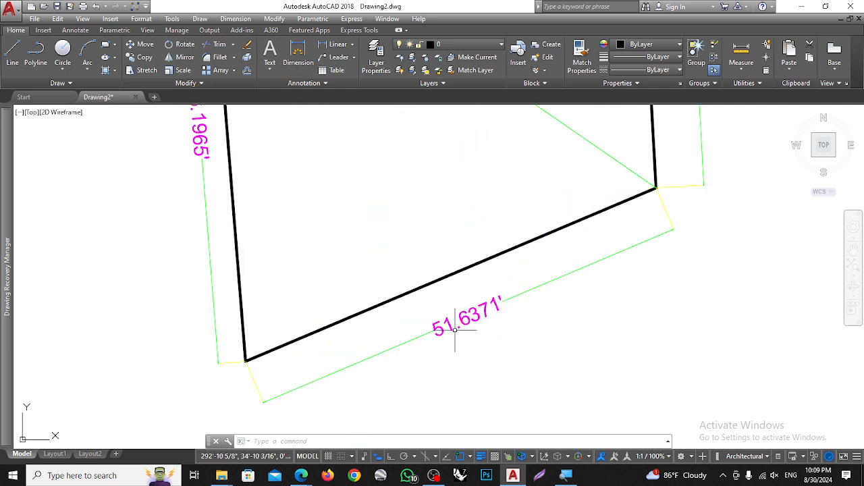
pyautogui.scroll(5, 455, 330)
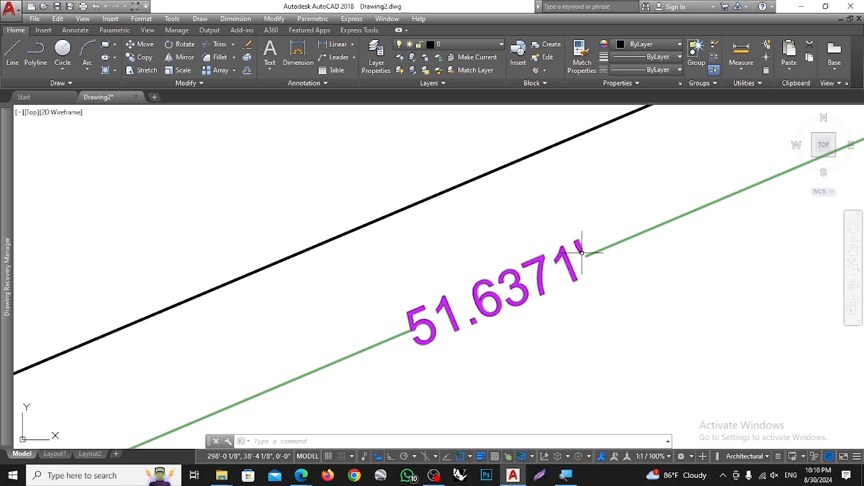
pyautogui.moveTo(584, 251)
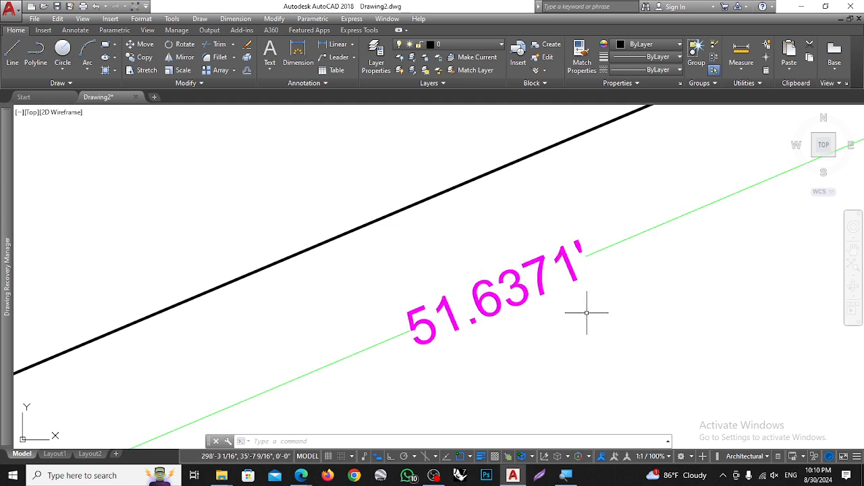
pyautogui.write('d')
pyautogui.press('Return')
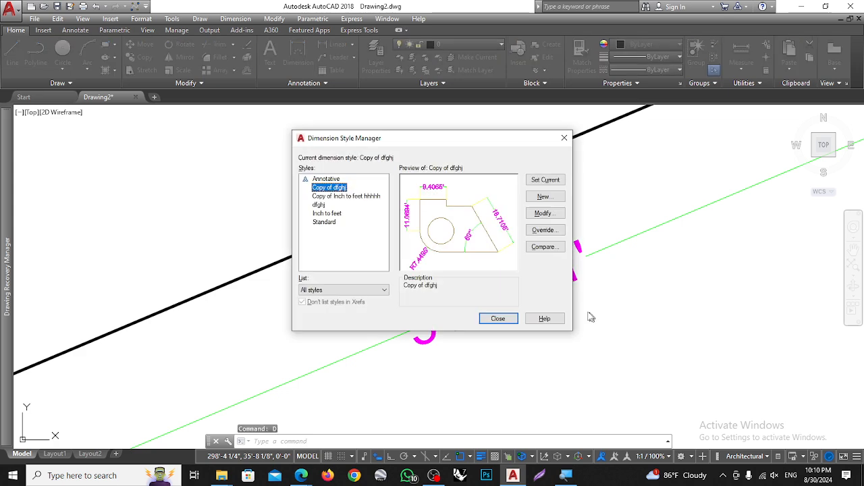
pyautogui.click(539, 215)
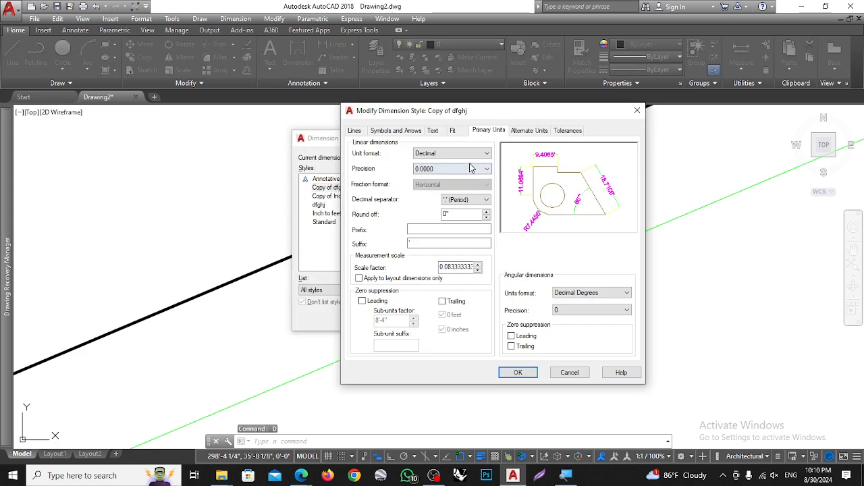
pyautogui.click(450, 169)
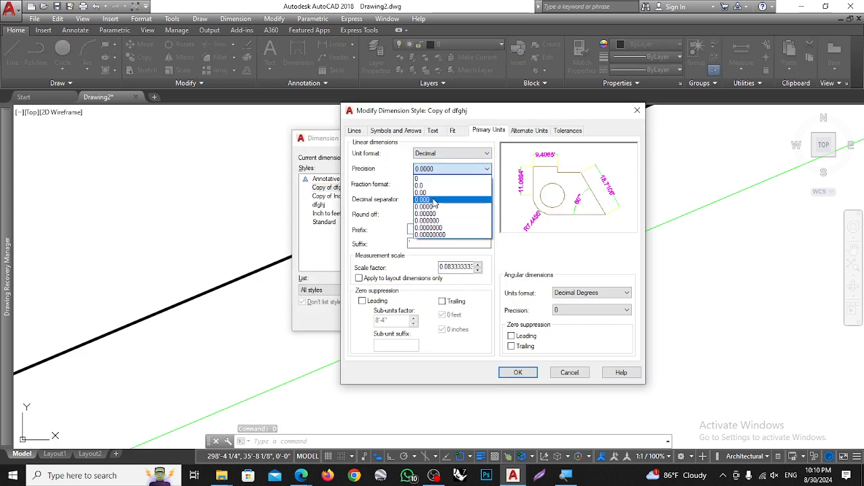
pyautogui.click(441, 235)
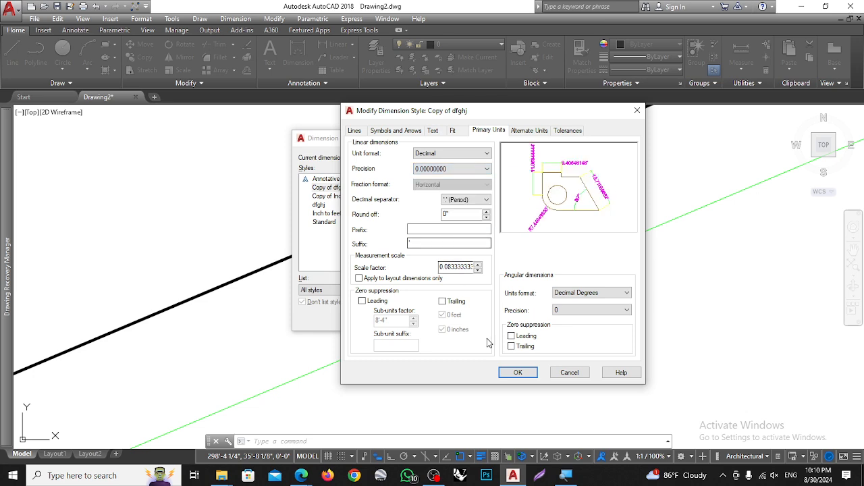
pyautogui.click(518, 372)
pyautogui.click(543, 180)
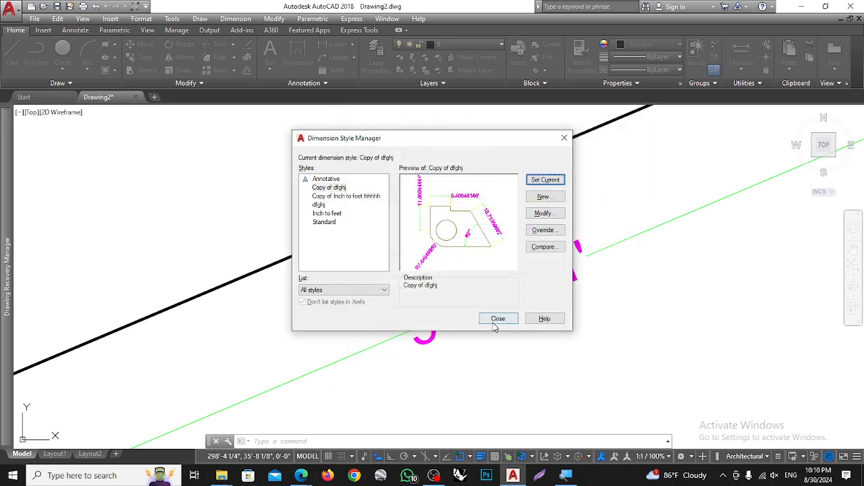
pyautogui.click(498, 318)
# - Examine the eight-decimal dimensions on the outline's edges and diagonal, including the slanted bottom edge
pyautogui.scroll(-3, 467, 292)
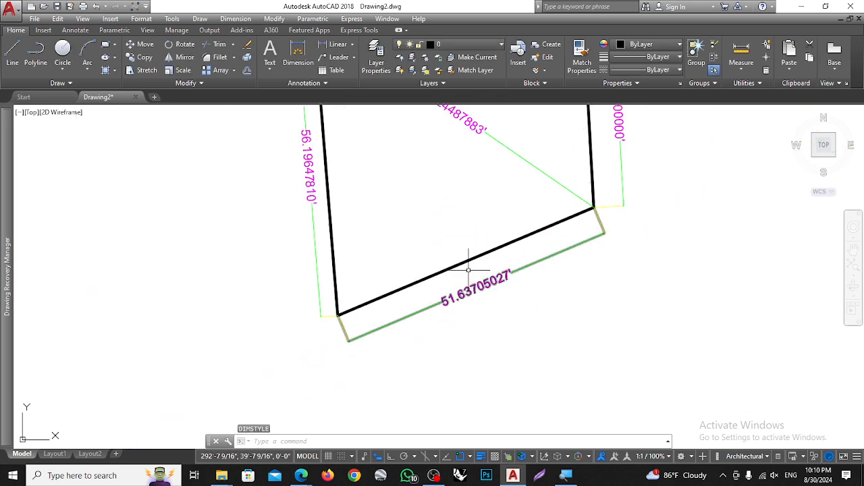
pyautogui.scroll(2, 467, 287)
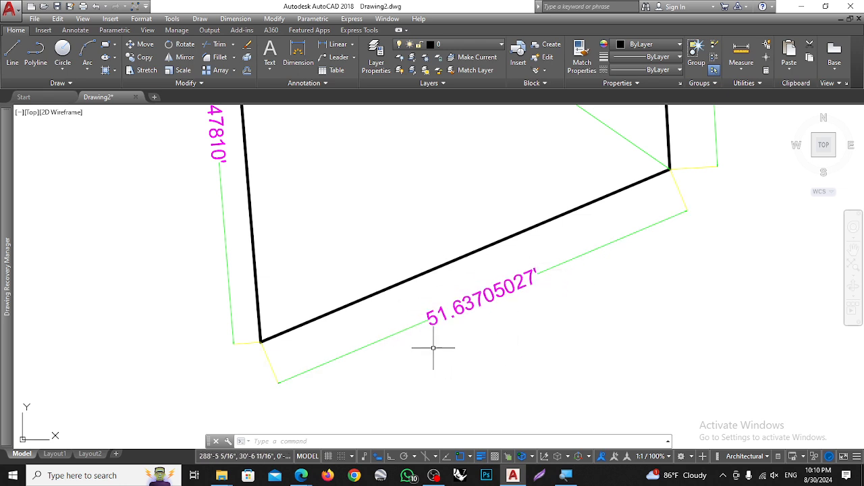
pyautogui.scroll(-3, 455, 310)
pyautogui.scroll(2, 460, 339)
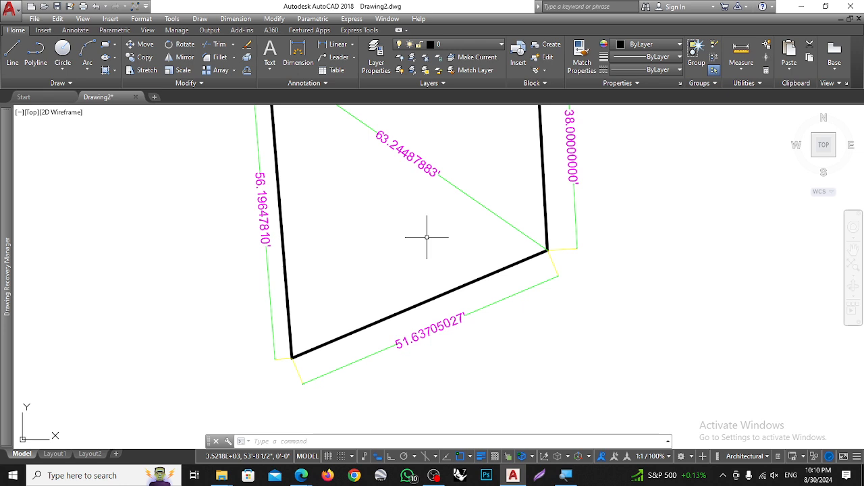
pyautogui.scroll(-2, 368, 173)
pyautogui.press('Escape')
pyautogui.press('Escape')
pyautogui.press('Escape')
pyautogui.scroll(-3, 337, 210)
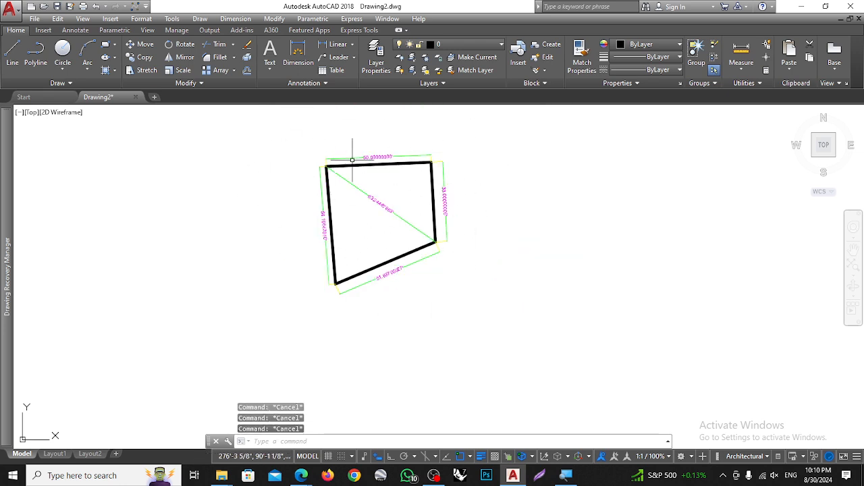
pyautogui.scroll(4, 365, 143)
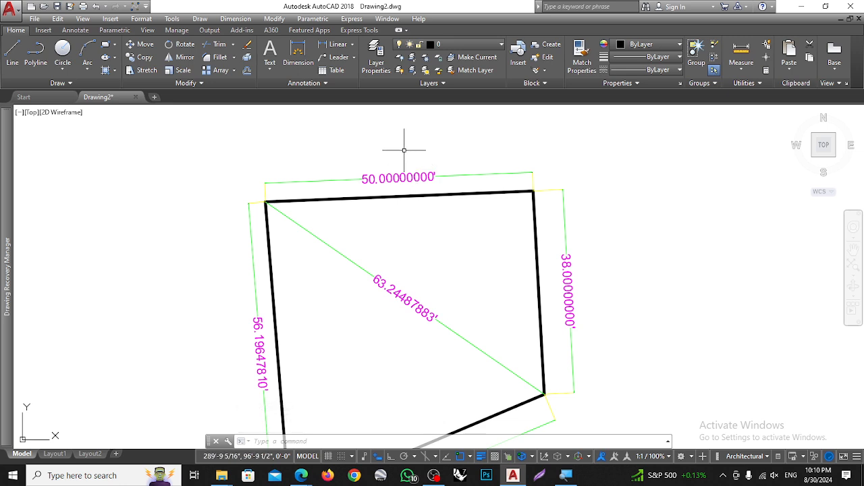
# - Modify the dimension style "Copy of dfghj" so its primary linear units use the Architectural format with 0'-0" precision
pyautogui.write('d')
pyautogui.press('Return')
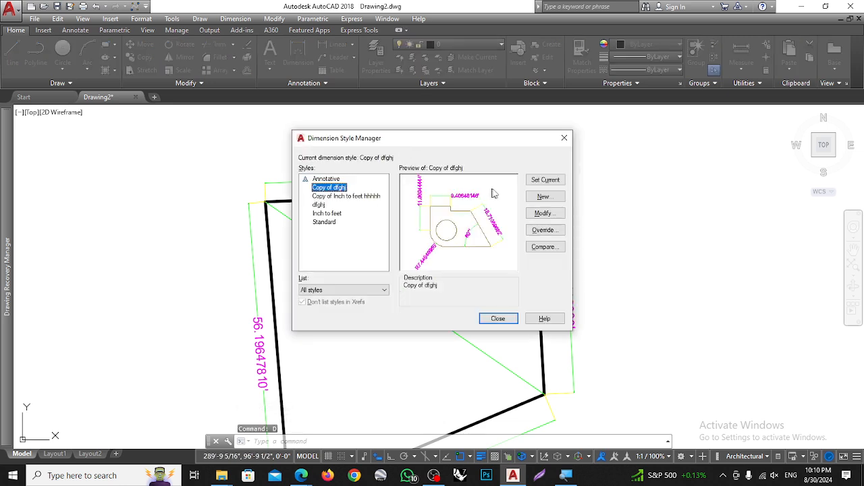
pyautogui.click(543, 213)
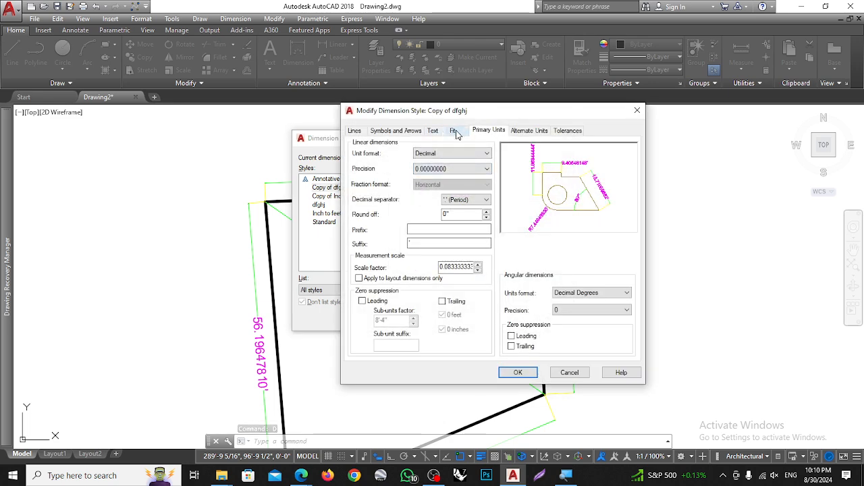
pyautogui.click(437, 154)
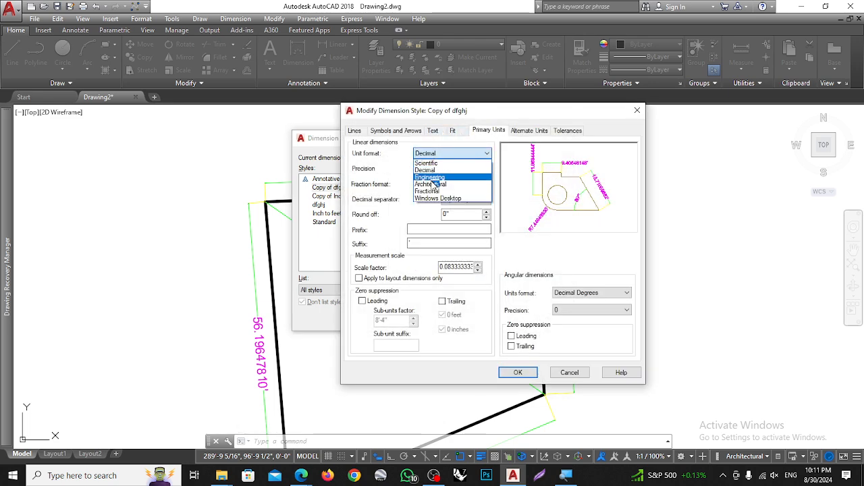
pyautogui.click(436, 188)
pyautogui.click(448, 169)
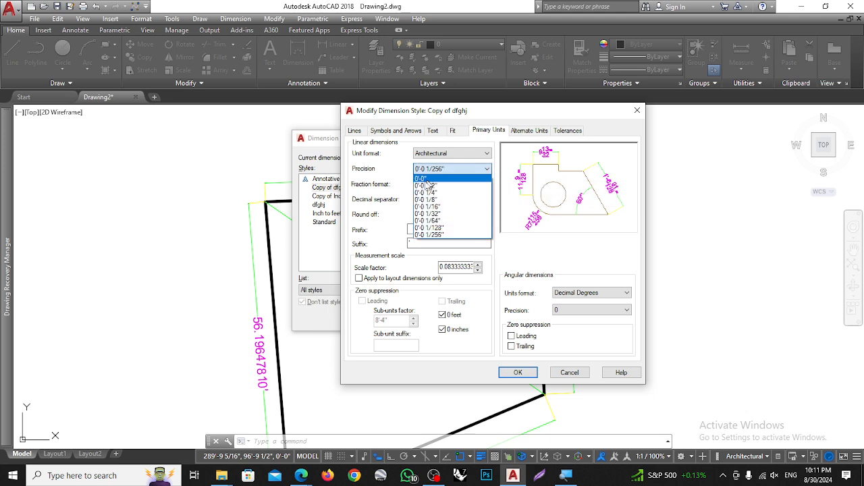
pyautogui.click(426, 178)
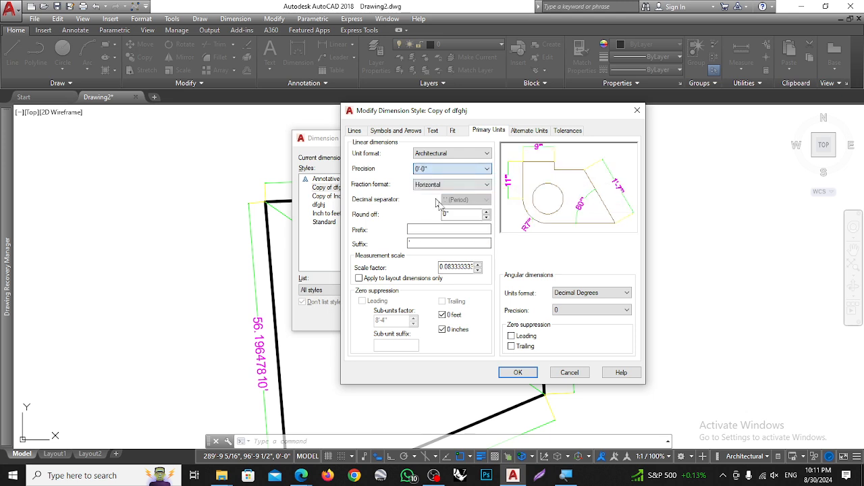
# - Clear the dimension style's suffix, set its measurement scale factor to 1, and keep it as the current style
pyautogui.click(424, 243)
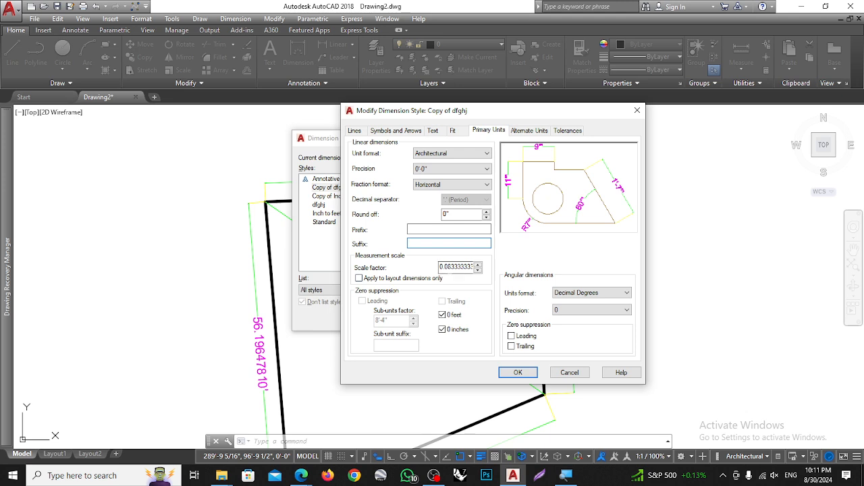
pyautogui.doubleClick(456, 267)
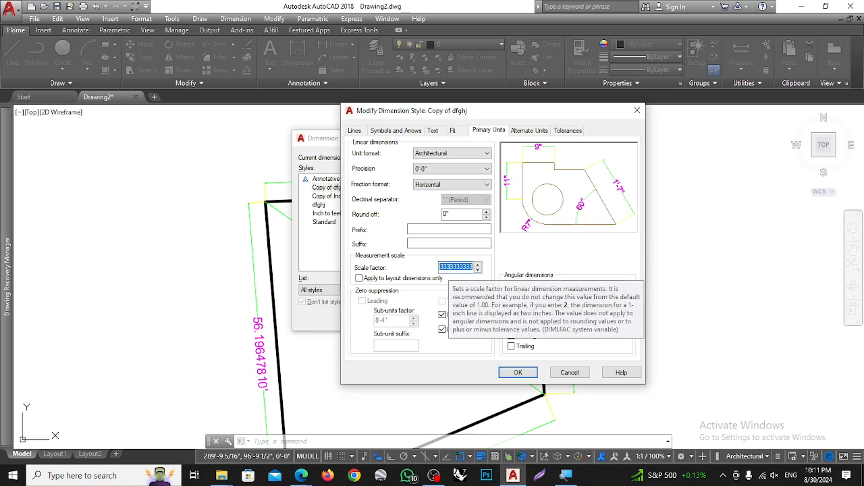
pyautogui.write('0')
pyautogui.click(518, 372)
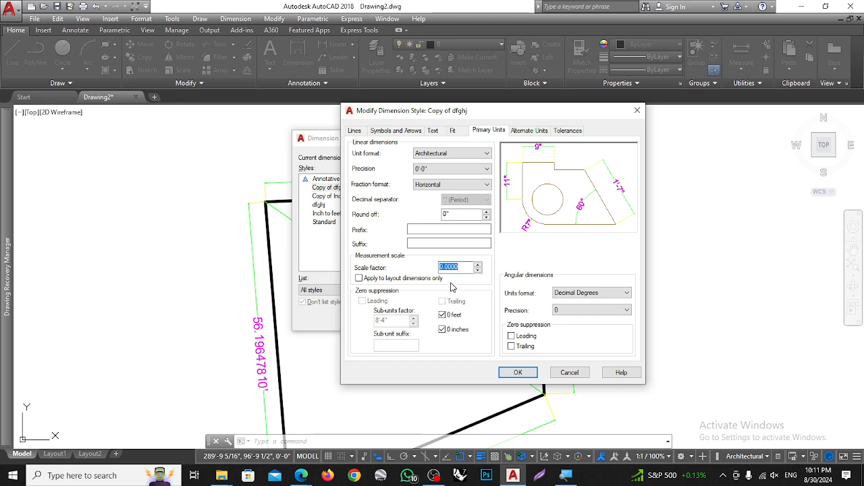
pyautogui.write('1')
pyautogui.click(517, 372)
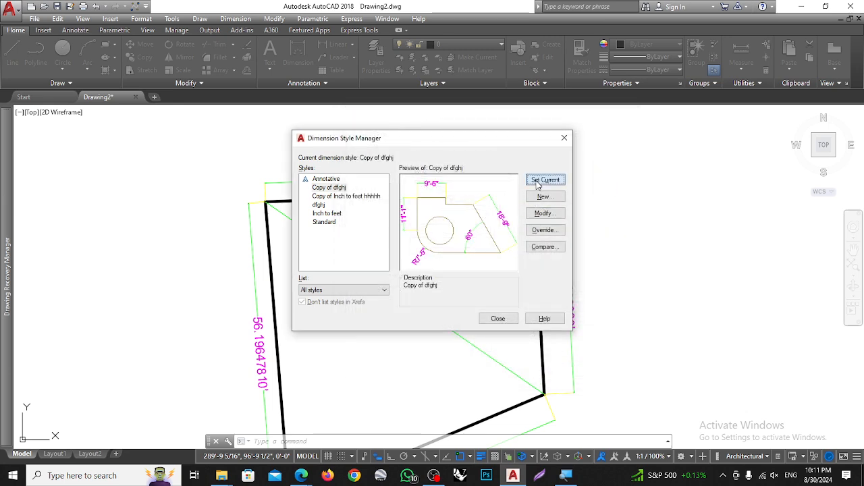
pyautogui.click(500, 320)
# - Examine the whole-inch architectural dimensions around the outline, starting with the slanted bottom edge
pyautogui.scroll(-6, 444, 179)
pyautogui.scroll(12, 442, 247)
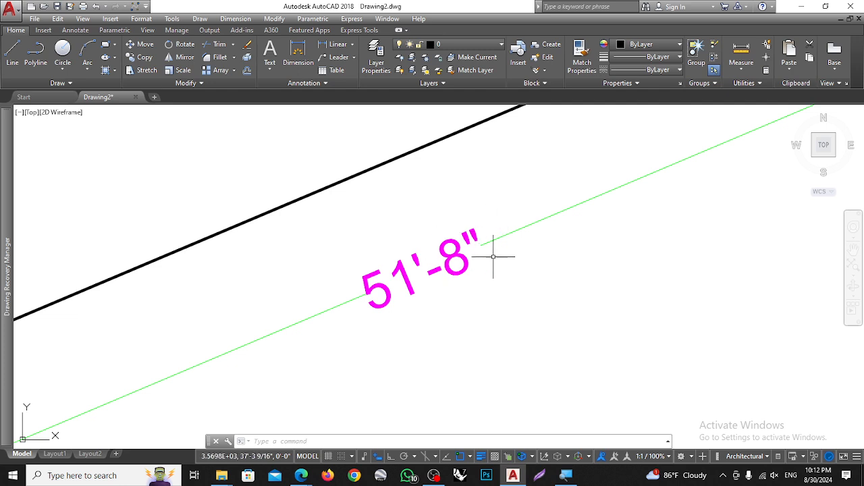
pyautogui.scroll(-4, 469, 262)
pyautogui.scroll(2, 469, 262)
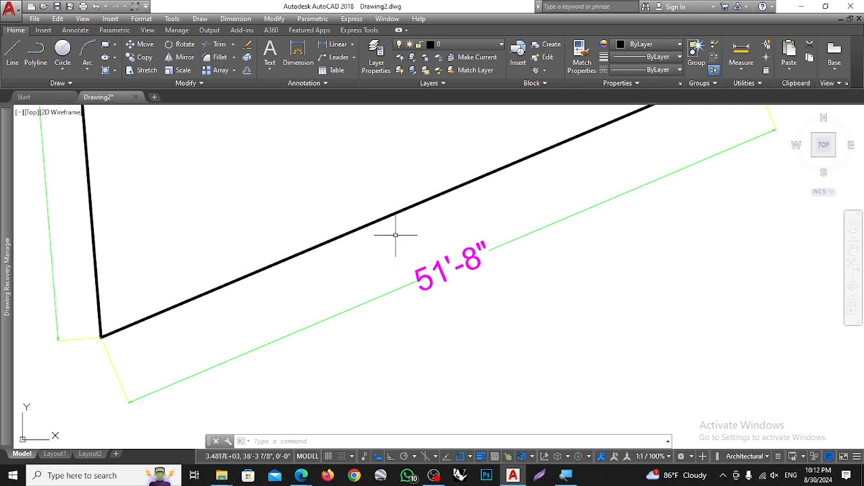
pyautogui.press('Escape')
pyautogui.press('Escape')
pyautogui.press('Escape')
pyautogui.scroll(-3, 452, 317)
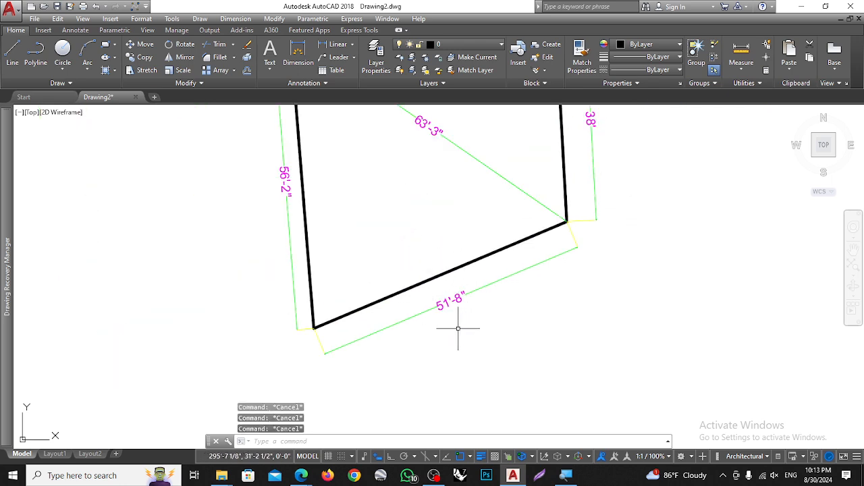
pyautogui.scroll(-2, 459, 332)
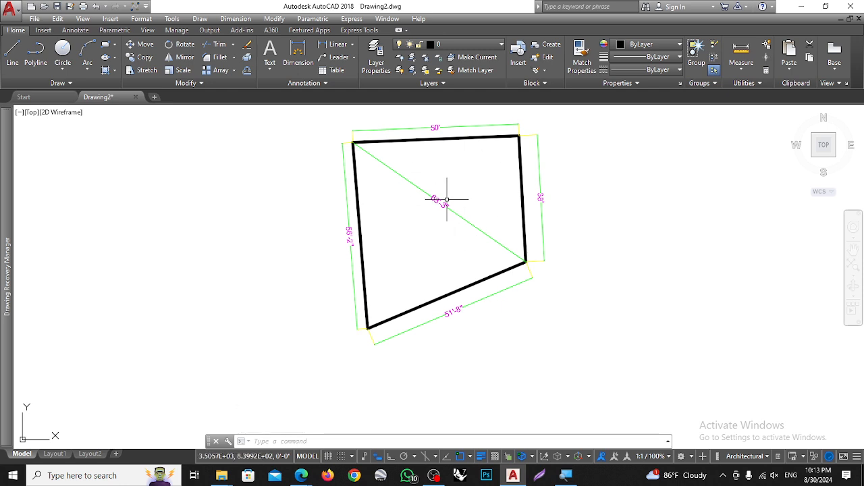
# - Give the dimension style "Copy of dfghj" the prefix "L=" and a person's first name as the suffix
pyautogui.write('d')
pyautogui.press('Return')
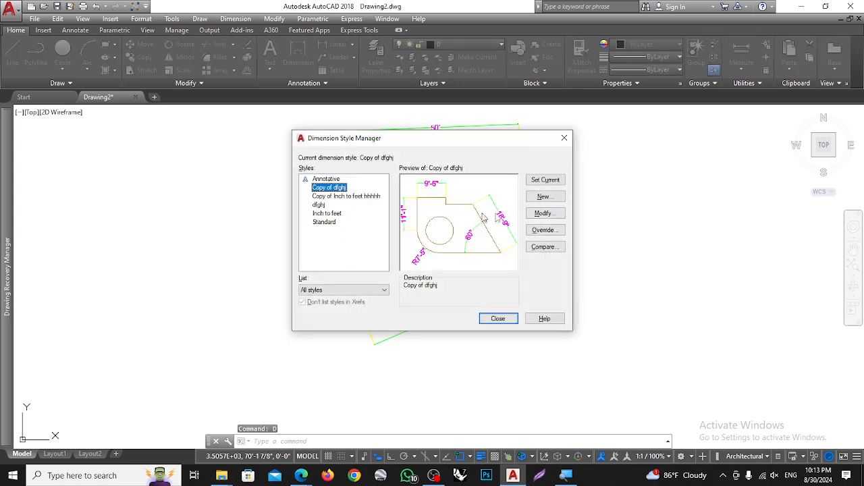
pyautogui.click(547, 214)
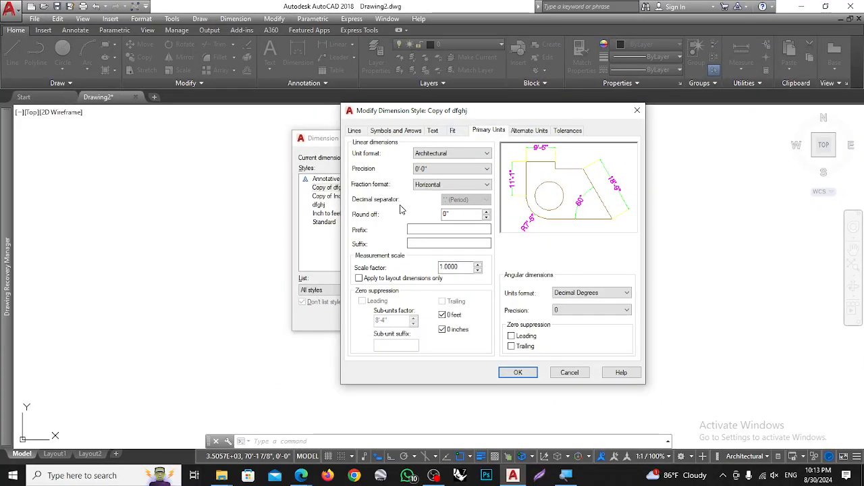
pyautogui.click(412, 230)
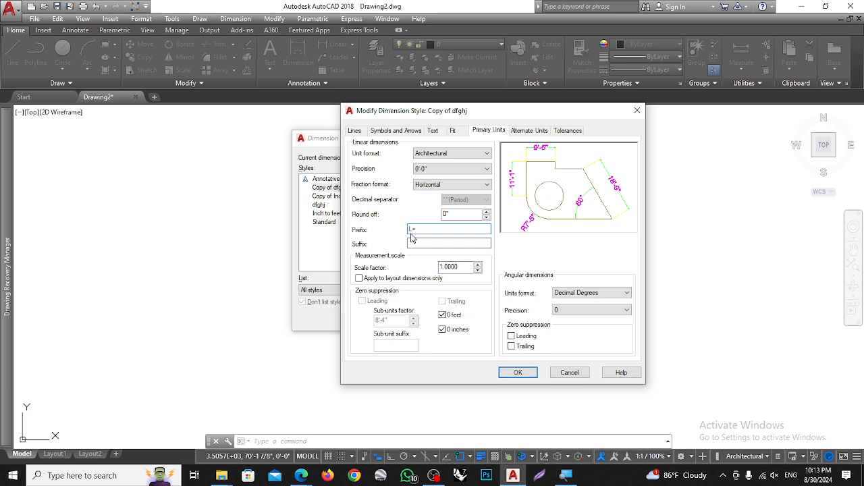
pyautogui.click(424, 243)
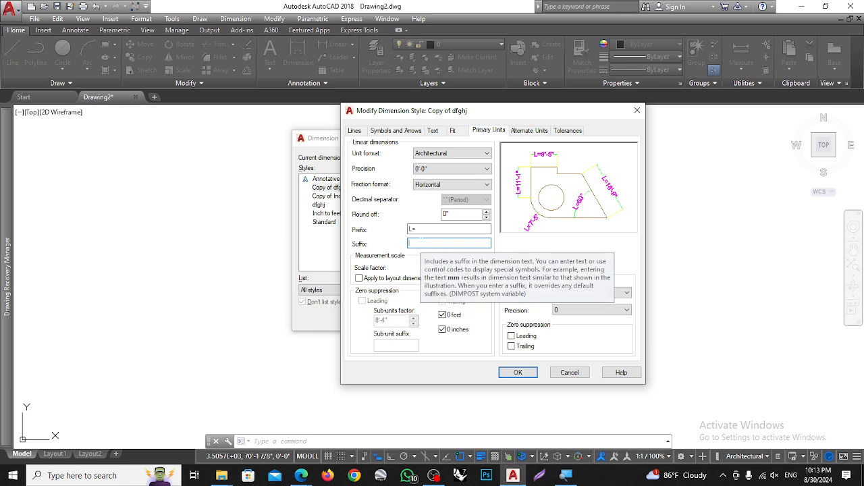
pyautogui.write('anwar')
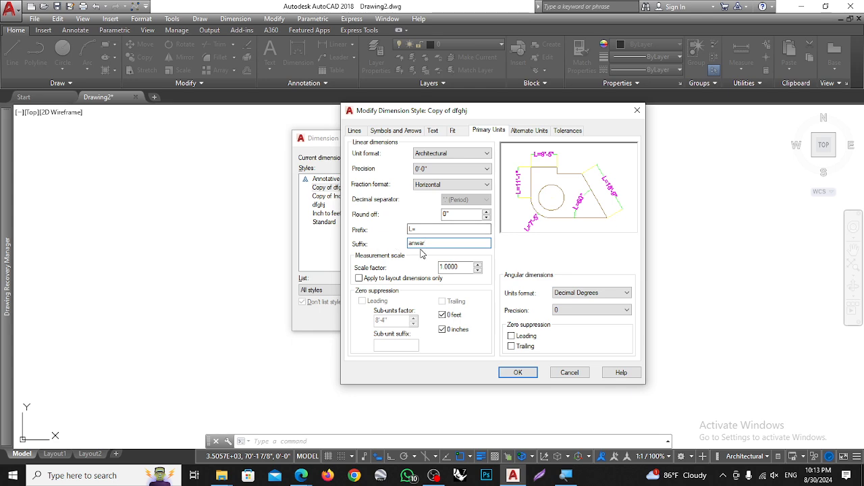
# - Save the modified dimension style, make it current, and check the dimension text on the outline's diagonal
pyautogui.click(519, 373)
pyautogui.click(542, 180)
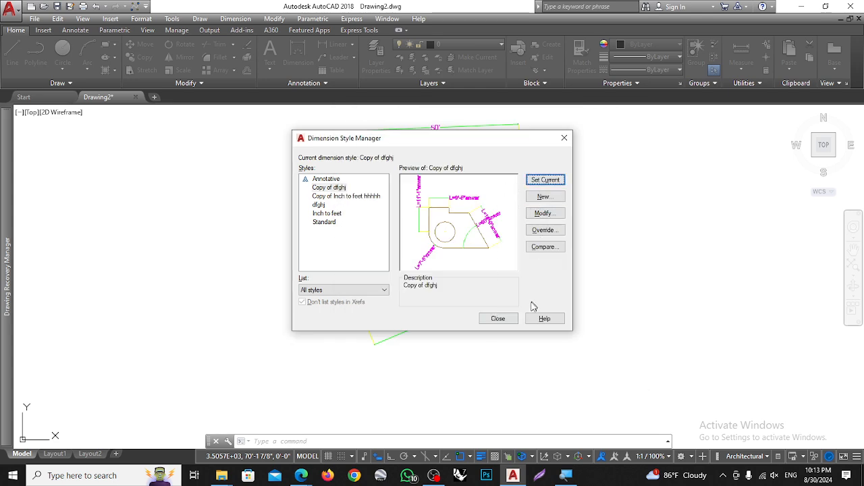
pyautogui.click(506, 324)
pyautogui.scroll(6, 426, 247)
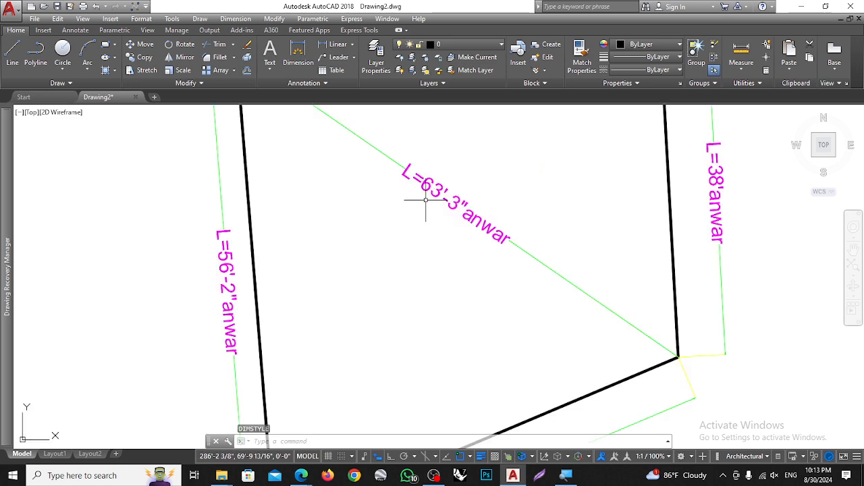
pyautogui.scroll(-3, 403, 181)
pyautogui.scroll(1, 381, 218)
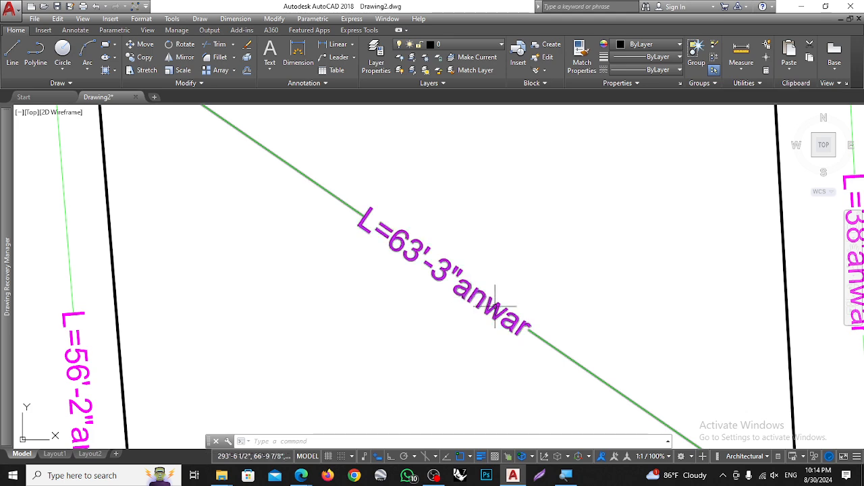
# - Clear the prefix and suffix of the dimension style "Copy of dfghj"
pyautogui.scroll(-4, 452, 280)
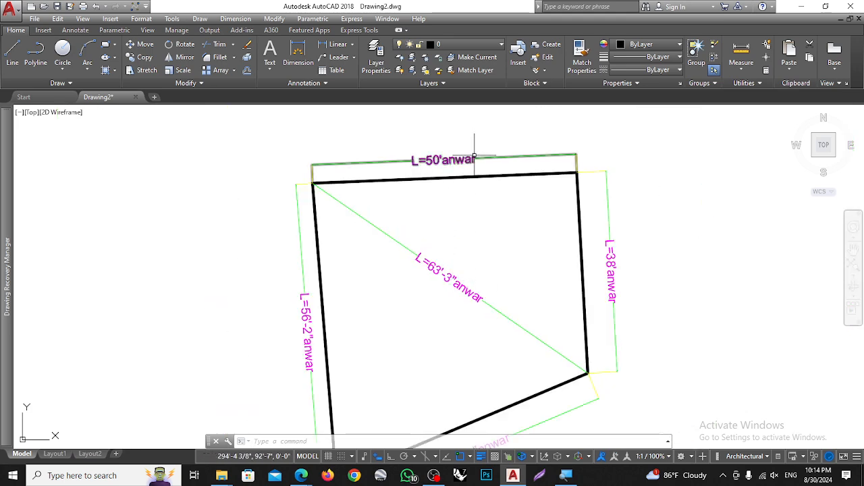
pyautogui.scroll(-4, 608, 237)
pyautogui.scroll(10, 564, 357)
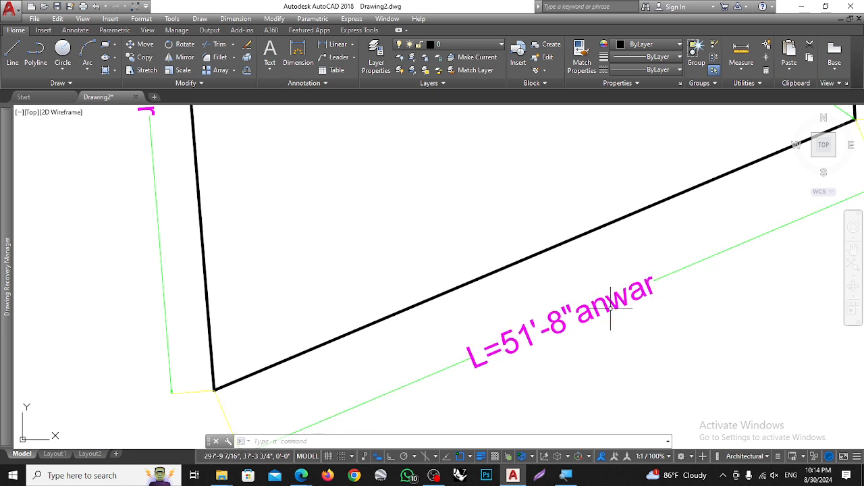
pyautogui.press('Return')
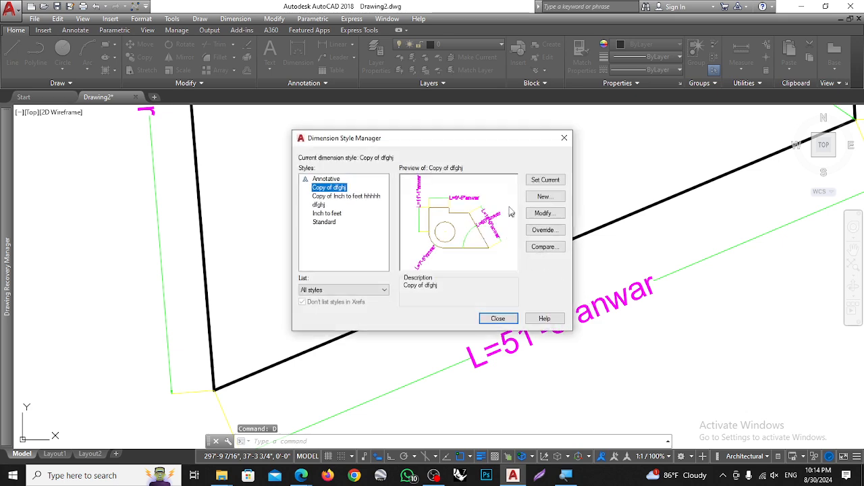
pyautogui.click(544, 214)
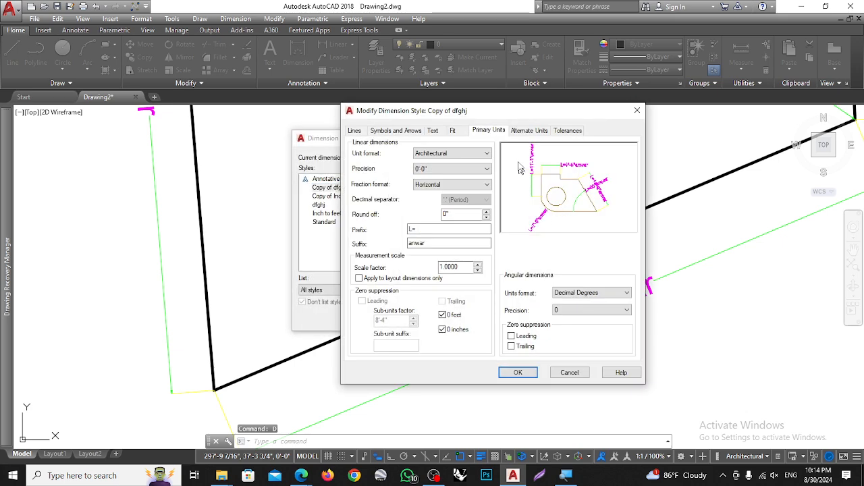
pyautogui.doubleClick(413, 229)
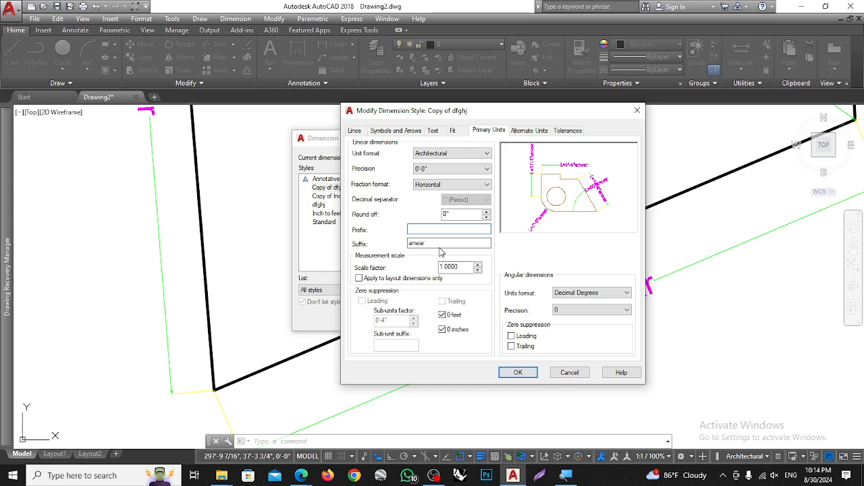
pyautogui.press('Tab')
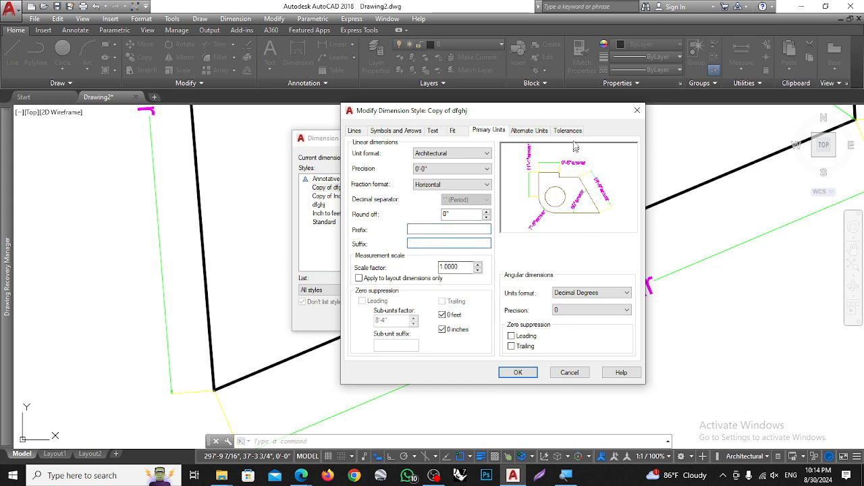
# - Save the dimension style without prefix and suffix and check the dimension text along the outline's slanted bottom edge
pyautogui.moveTo(570, 110); pyautogui.dragTo(363, 120)
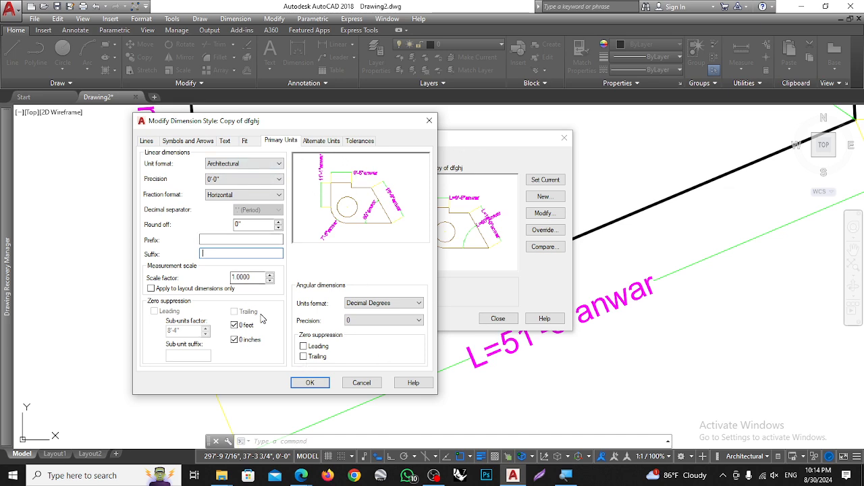
pyautogui.click(305, 383)
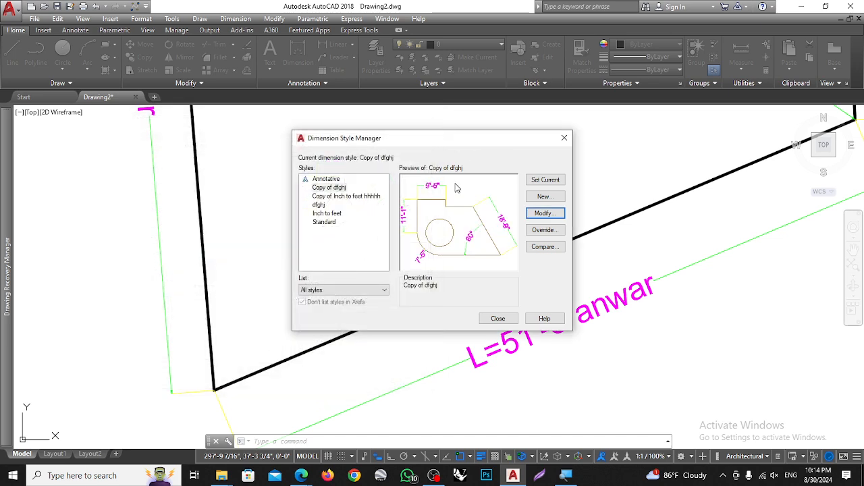
pyautogui.click(497, 319)
pyautogui.scroll(-5, 521, 293)
pyautogui.scroll(5, 554, 343)
pyautogui.scroll(-2, 510, 315)
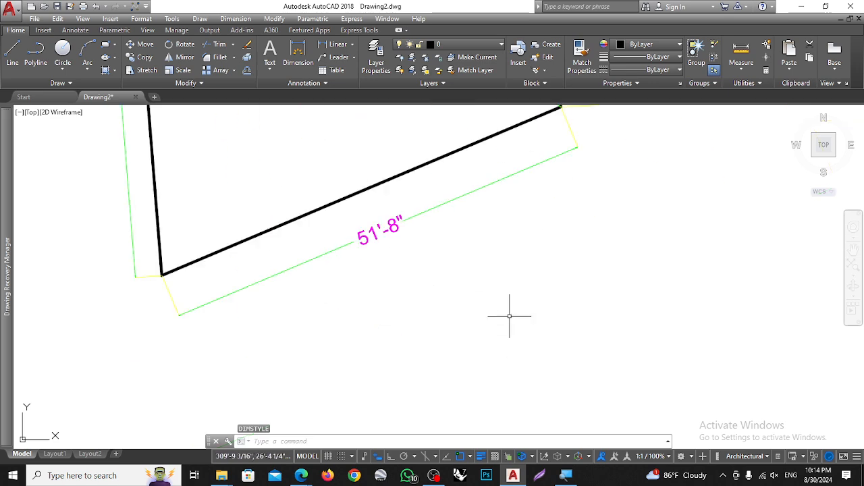
pyautogui.scroll(-2, 490, 317)
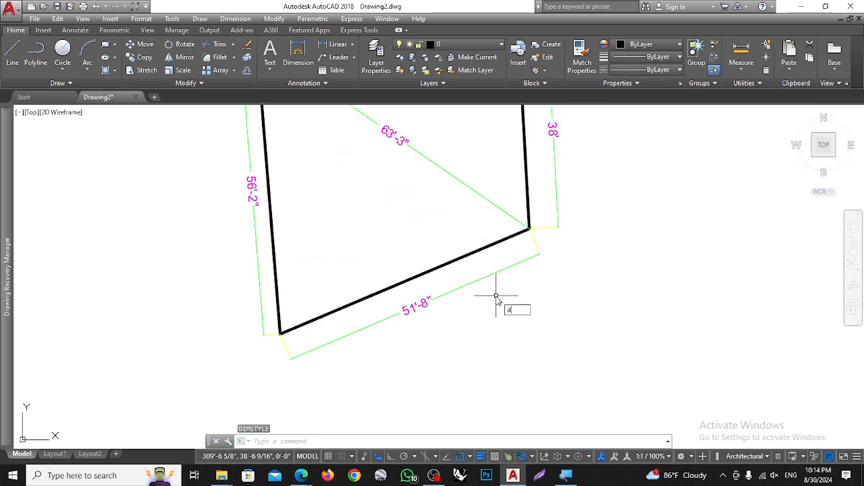
pyautogui.press('Return')
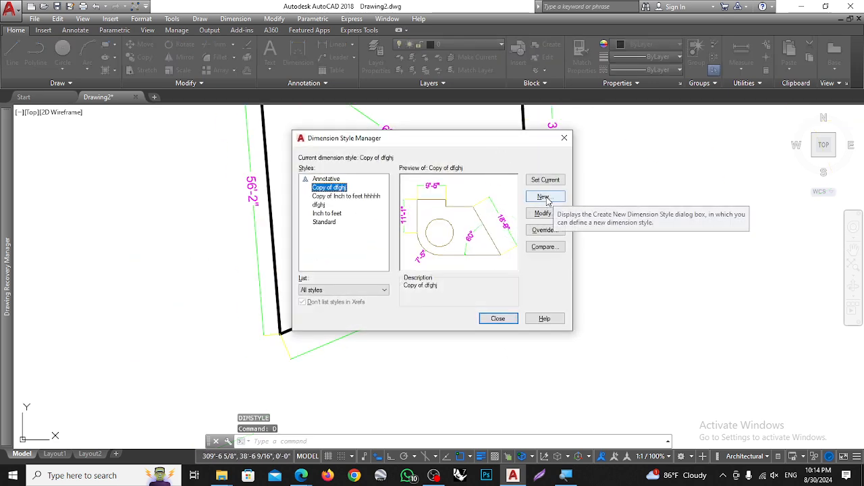
pyautogui.click(543, 213)
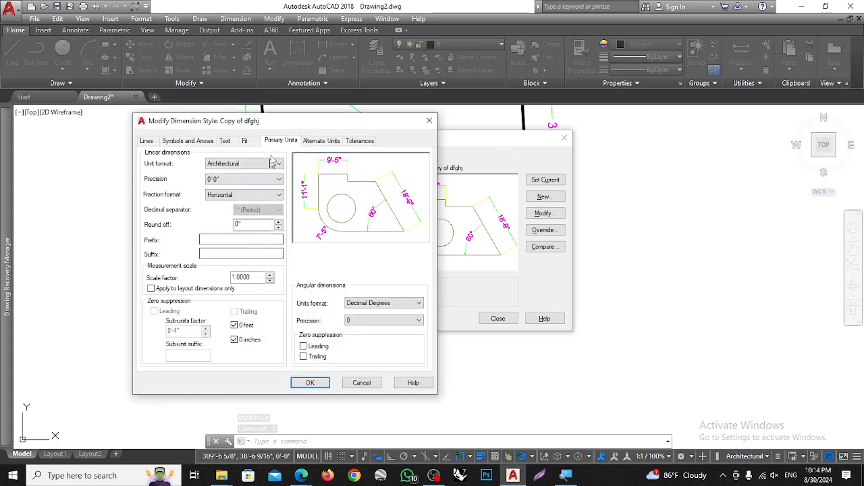
pyautogui.click(428, 121)
pyautogui.click(565, 138)
pyautogui.scroll(-3, 215, 323)
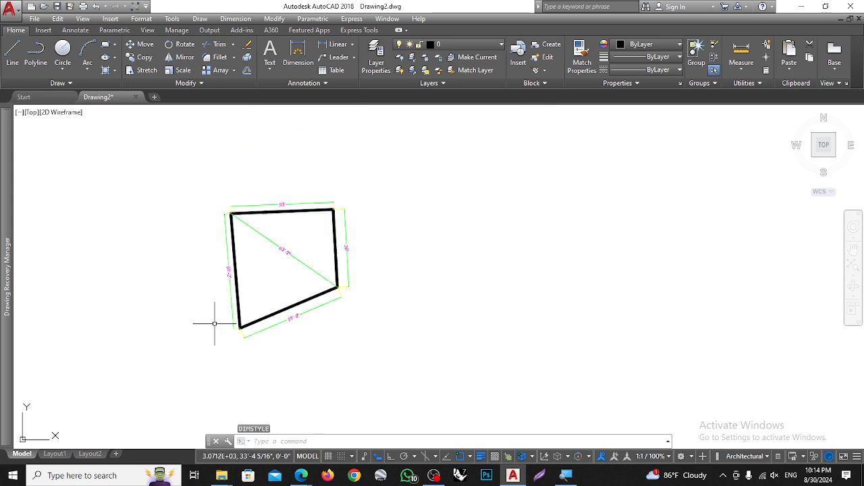
pyautogui.scroll(5, 215, 324)
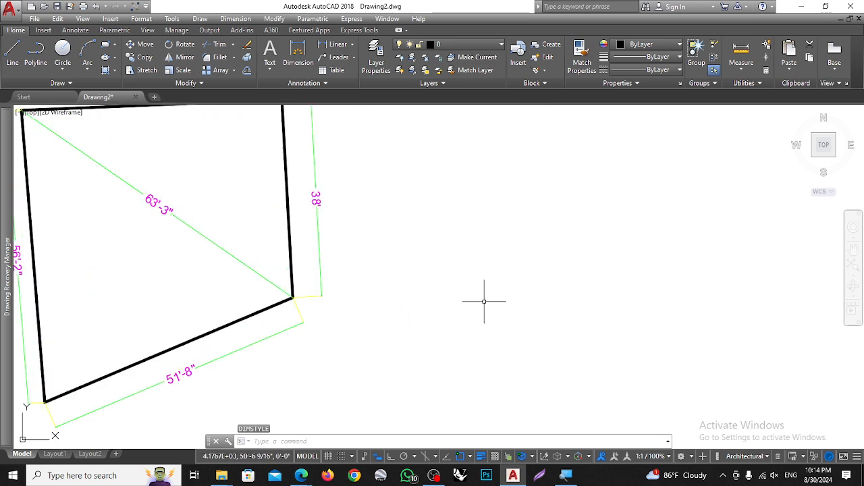
# - Set the dimension style's measurement scale factor to 1/12 and its unit format to Decimal, save it and keep it current
pyautogui.write('d')
pyautogui.press('Return')
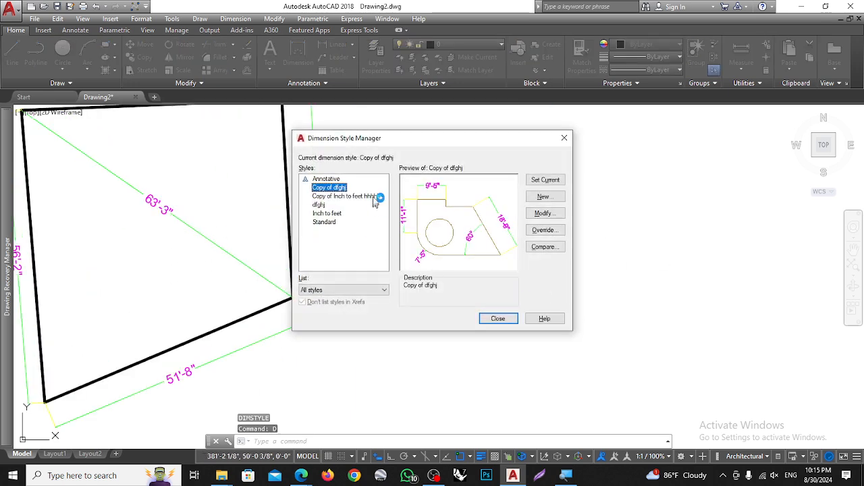
pyautogui.moveTo(436, 150); pyautogui.dragTo(574, 148)
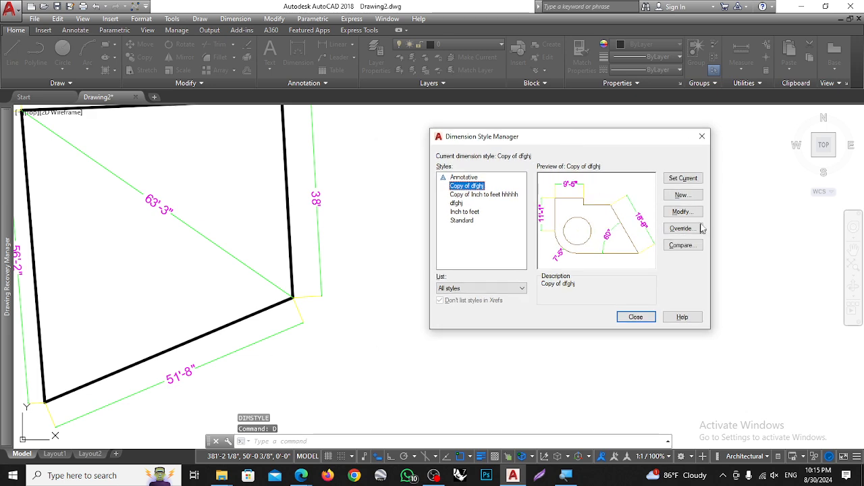
pyautogui.click(684, 213)
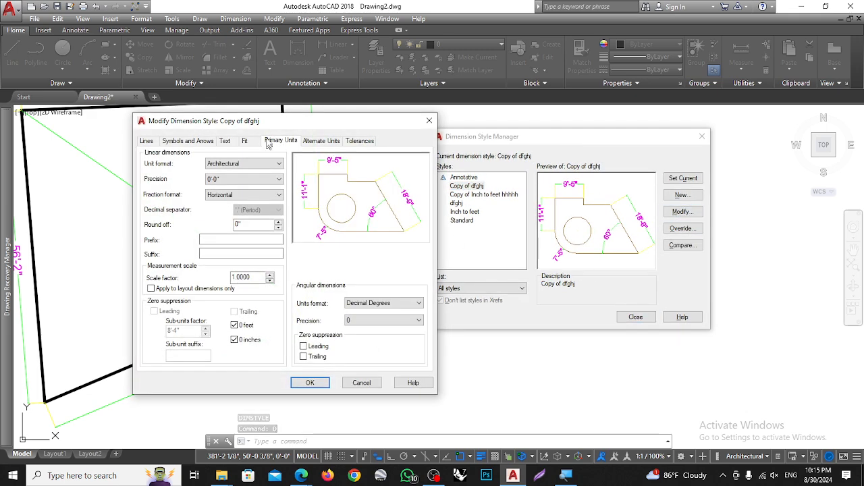
pyautogui.moveTo(289, 116); pyautogui.dragTo(545, 119)
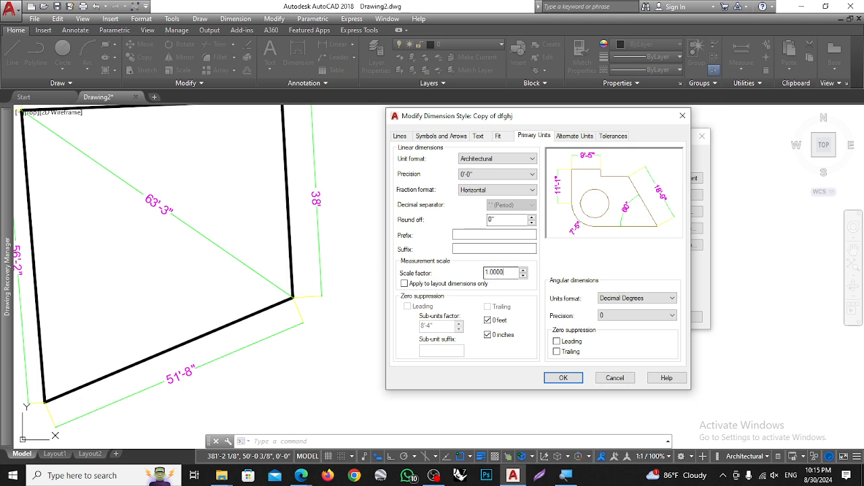
pyautogui.write('1/12')
pyautogui.click(493, 158)
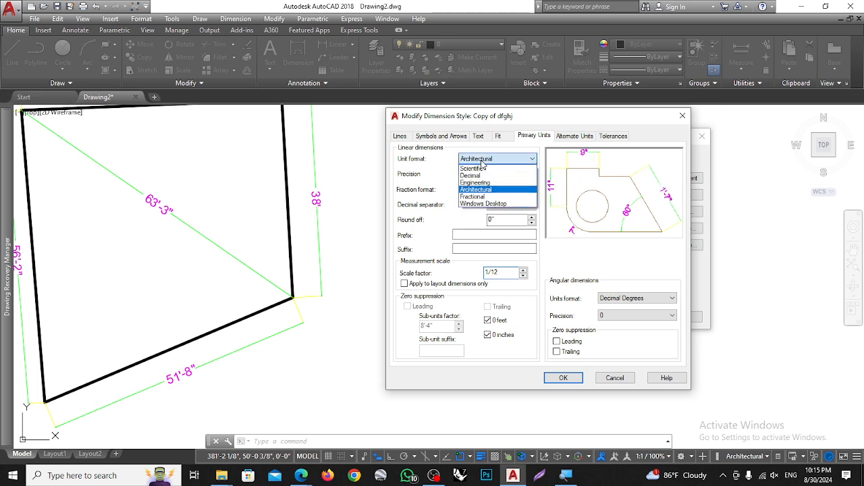
pyautogui.click(471, 175)
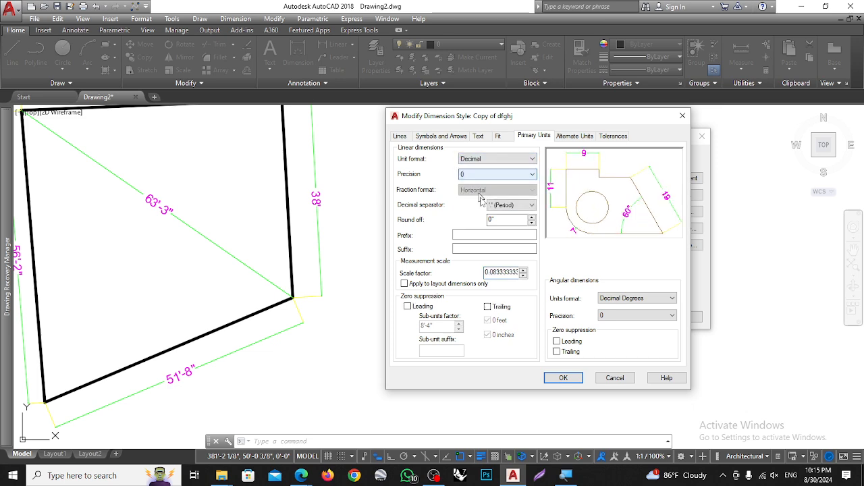
pyautogui.click(562, 378)
pyautogui.click(684, 179)
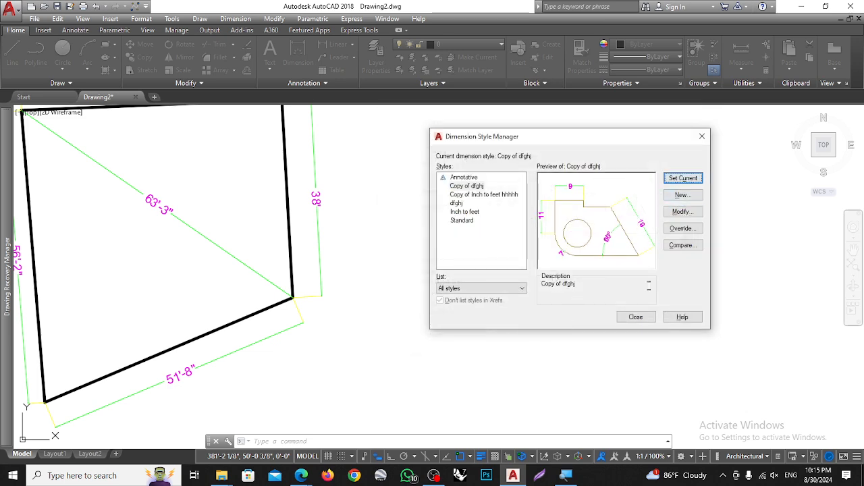
pyautogui.click(635, 317)
# - Examine the whole-number decimal dimensions on the outline's edges and diagonal
pyautogui.scroll(-2, 517, 338)
pyautogui.scroll(2, 354, 303)
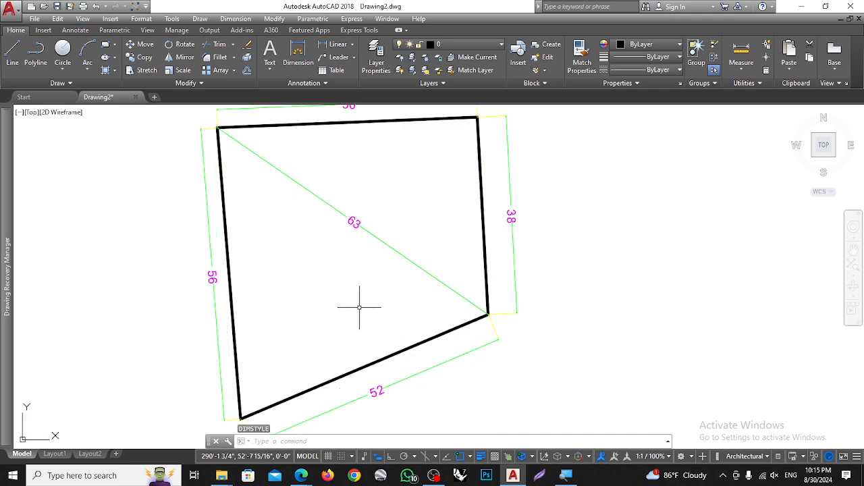
pyautogui.scroll(-4, 347, 324)
pyautogui.scroll(4, 342, 353)
pyautogui.scroll(-2, 415, 338)
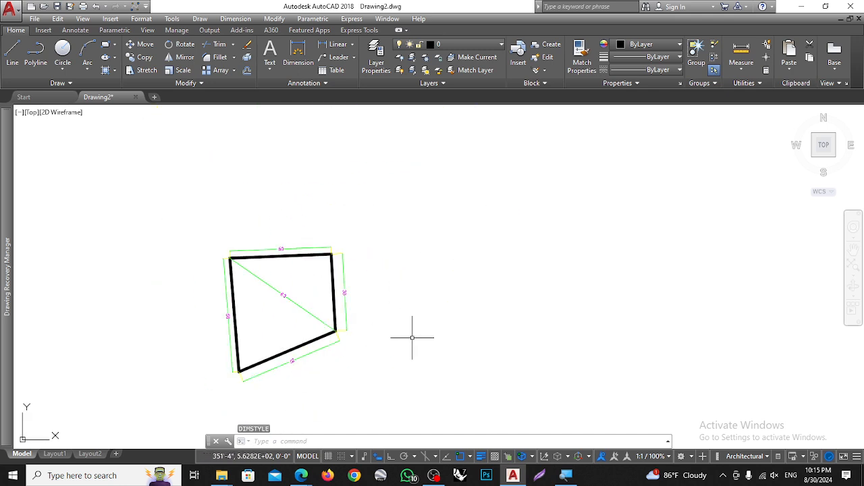
pyautogui.scroll(1, 270, 245)
pyautogui.scroll(3, 381, 277)
pyautogui.scroll(-4, 381, 276)
pyautogui.scroll(2, 309, 286)
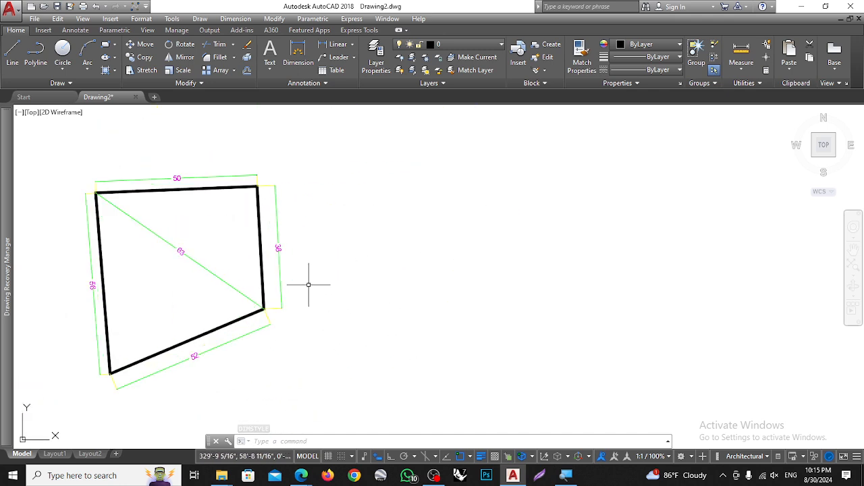
# - Set the dimension style's linear precision to 0.0000, make it current, and check the bottom edge's dimension
pyautogui.press('Return')
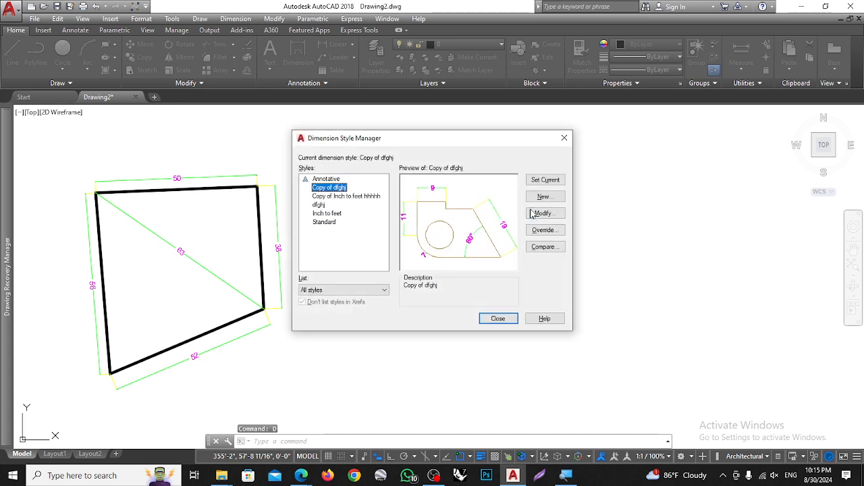
pyautogui.click(542, 214)
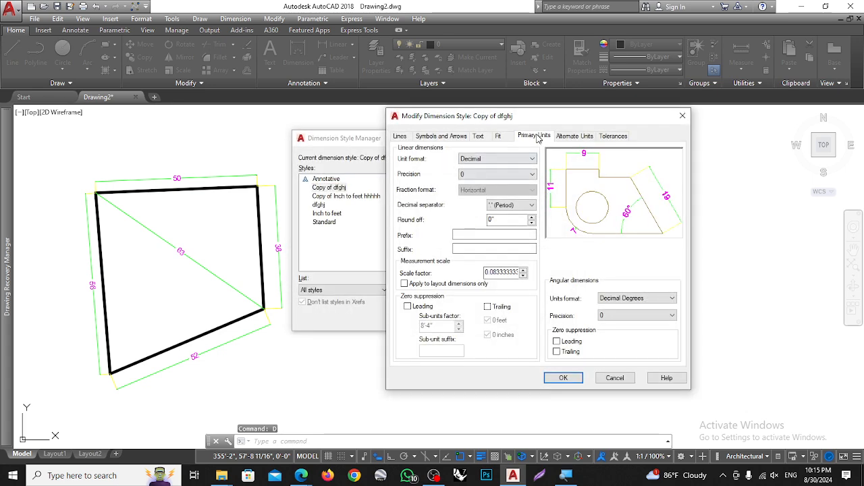
pyautogui.click(477, 174)
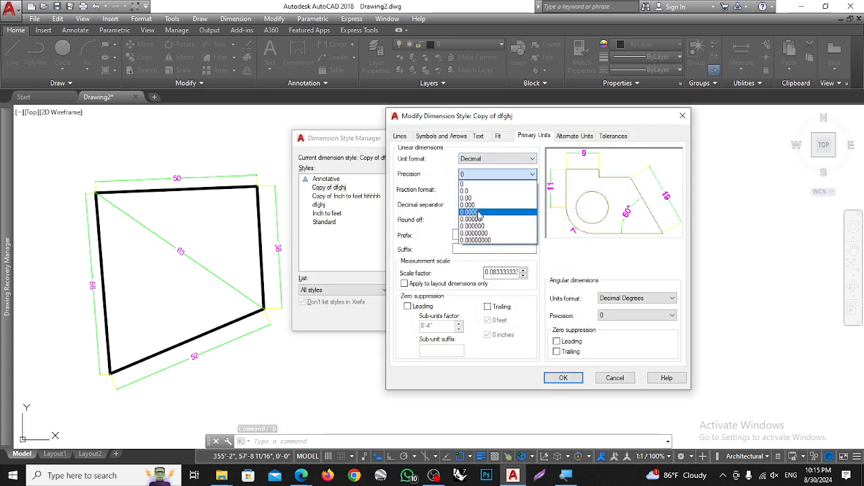
pyautogui.click(476, 212)
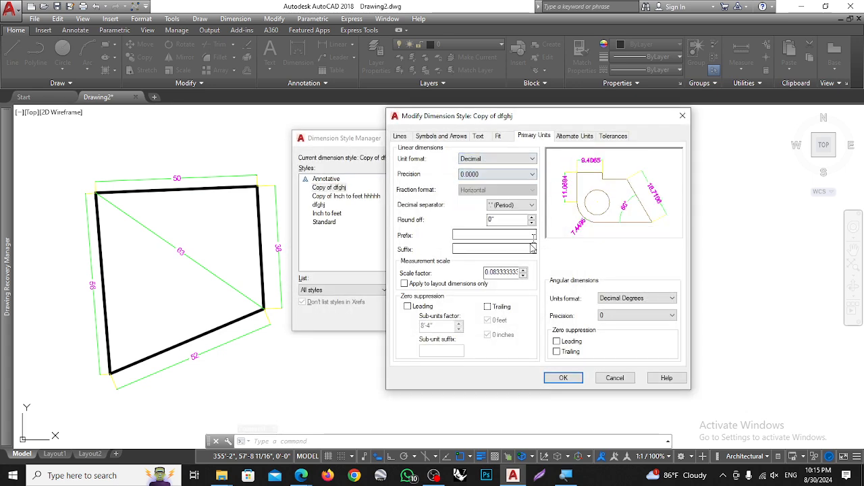
pyautogui.click(563, 378)
pyautogui.click(545, 180)
pyautogui.click(500, 318)
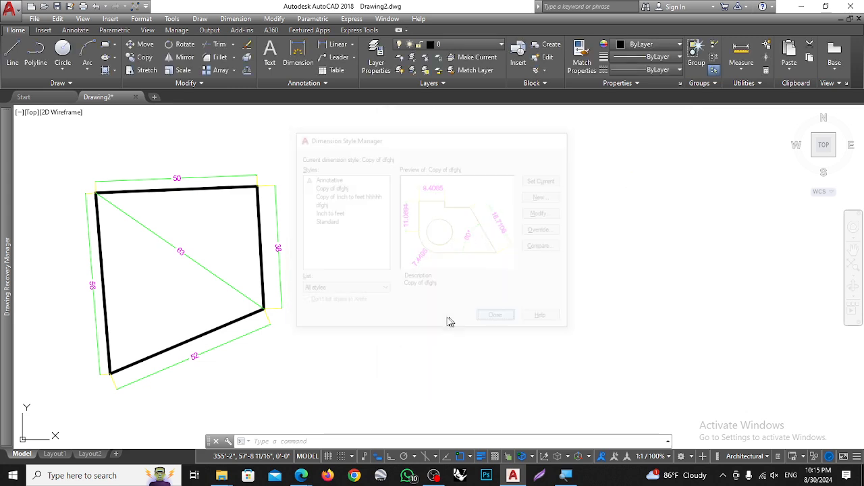
pyautogui.scroll(-5, 347, 345)
pyautogui.scroll(5, 346, 345)
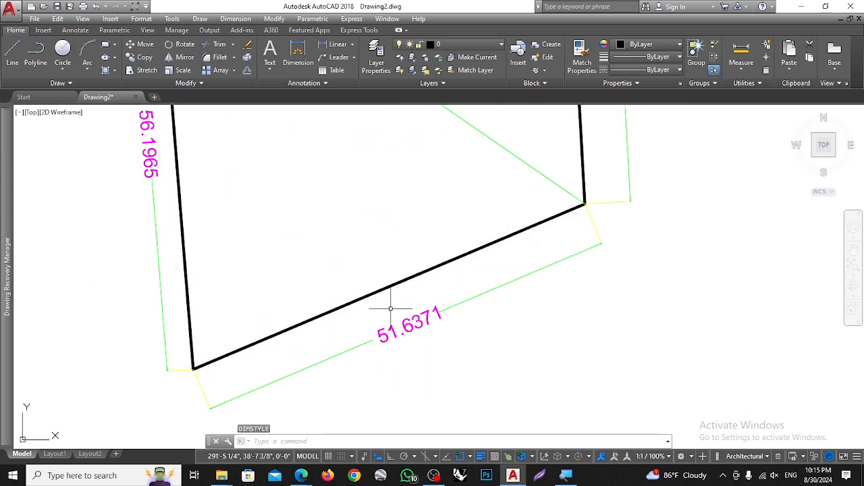
pyautogui.scroll(2, 440, 297)
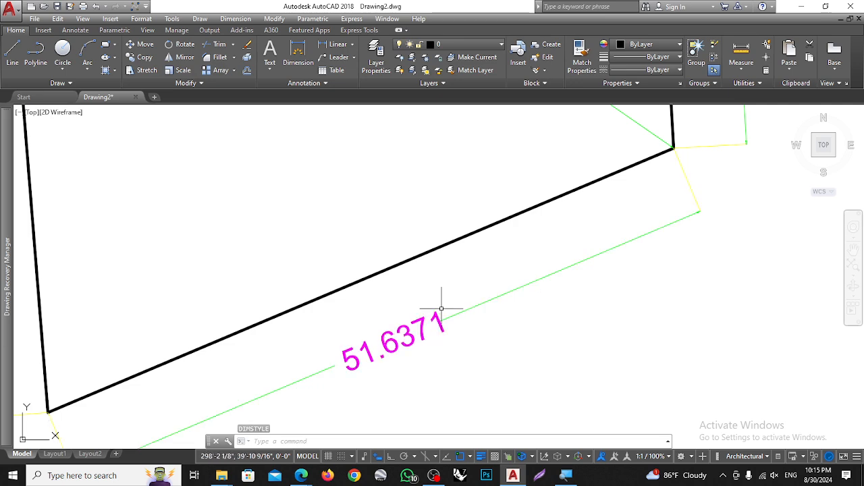
# - Add the foot mark ' as the suffix of the dimension style "Copy of dfghj" and save the modification
pyautogui.write('d')
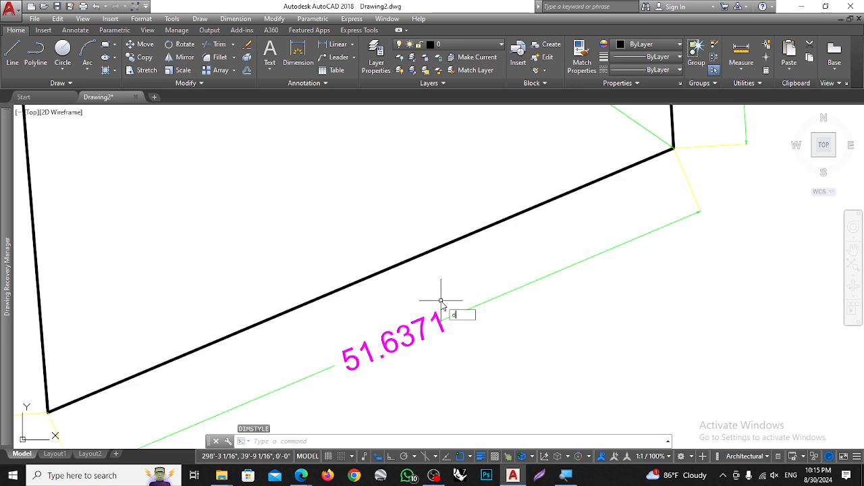
pyautogui.press('Return')
pyautogui.click(542, 215)
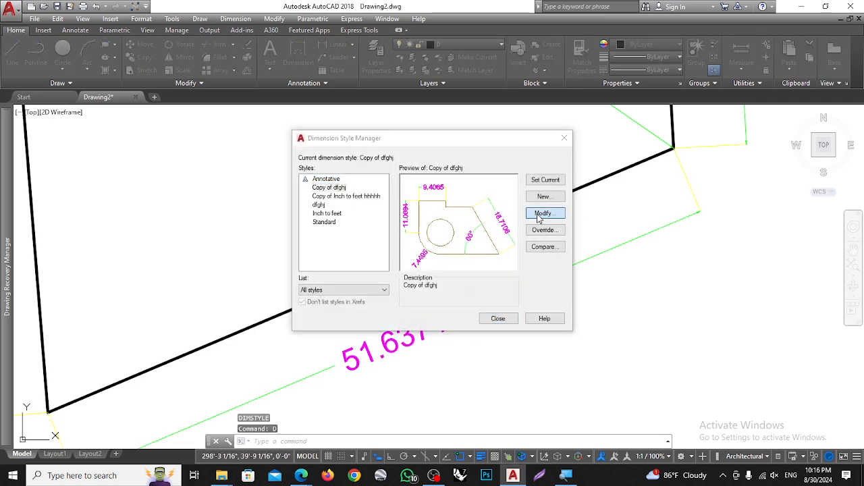
pyautogui.click(457, 249)
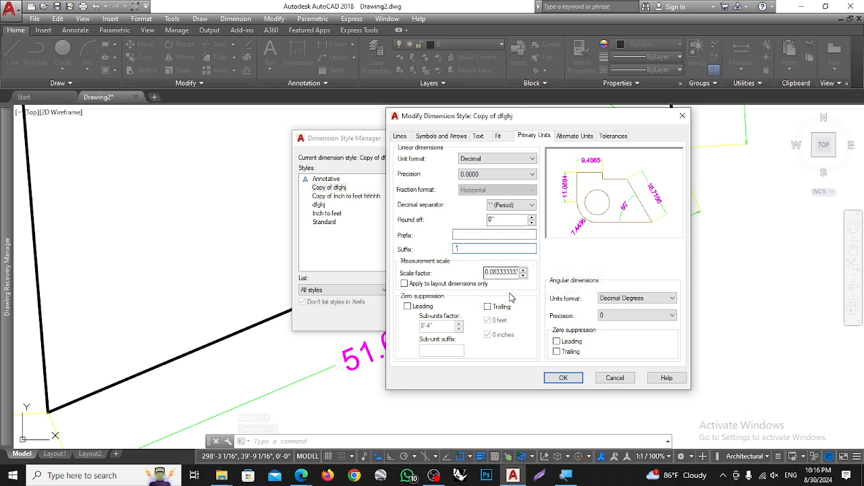
pyautogui.click(563, 378)
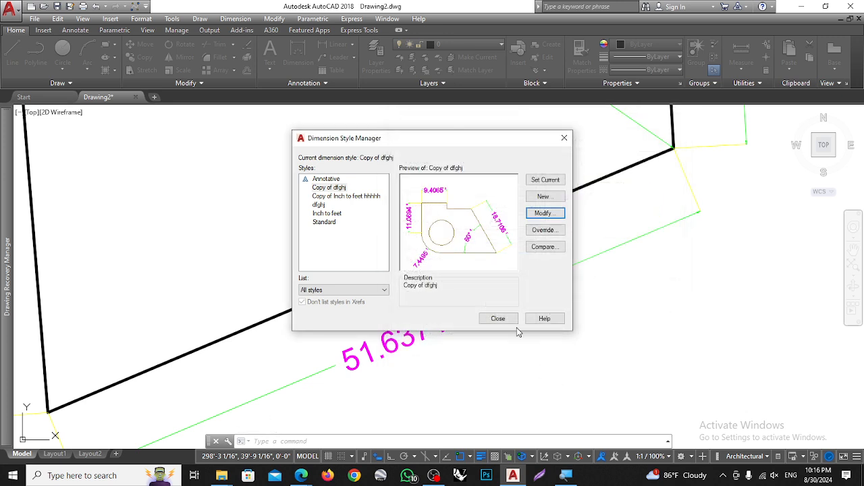
# - Make the dimension style "Copy of dfghj" current and check the foot mark on the outline's dimensions
pyautogui.click(545, 180)
pyautogui.click(498, 318)
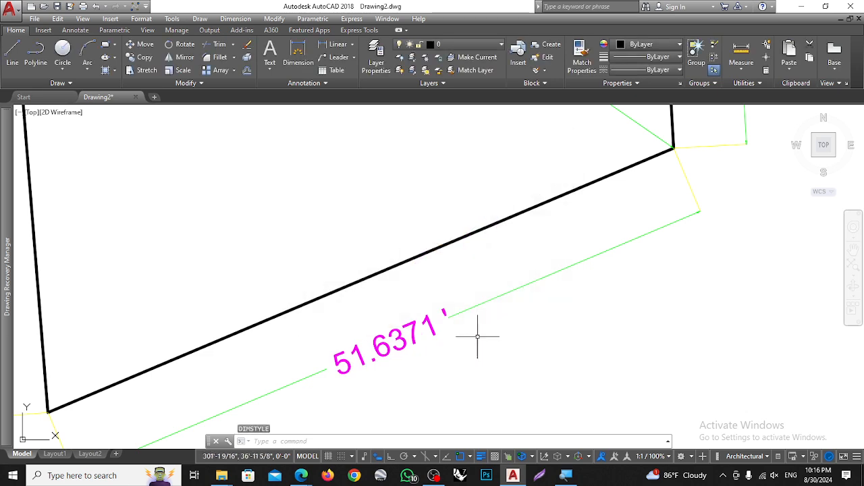
pyautogui.scroll(-2, 473, 336)
pyautogui.scroll(-2, 460, 331)
pyautogui.scroll(1, 418, 252)
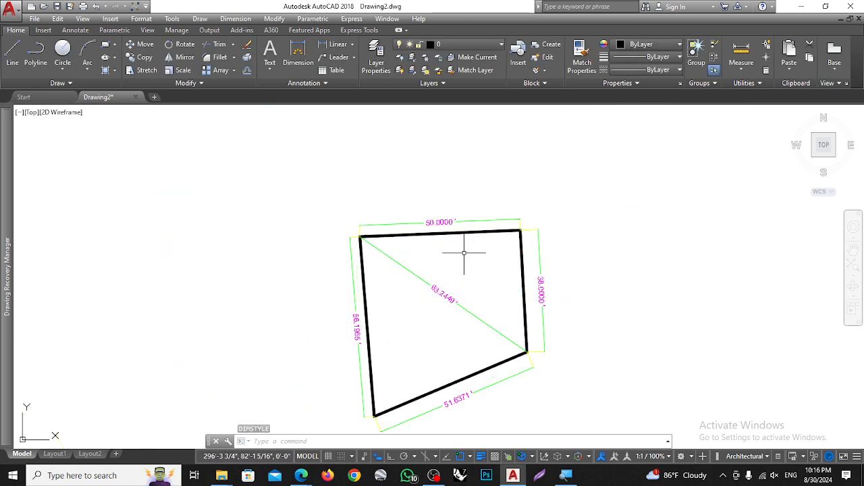
pyautogui.scroll(2, 441, 310)
pyautogui.scroll(4, 496, 405)
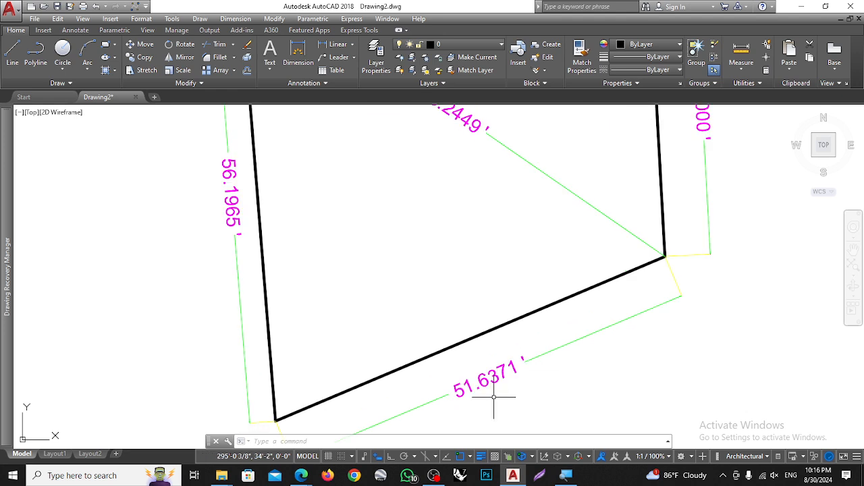
# - Examine the decimal feet dimensions on all four edges and the diagonal of the outline
pyautogui.scroll(-4, 493, 398)
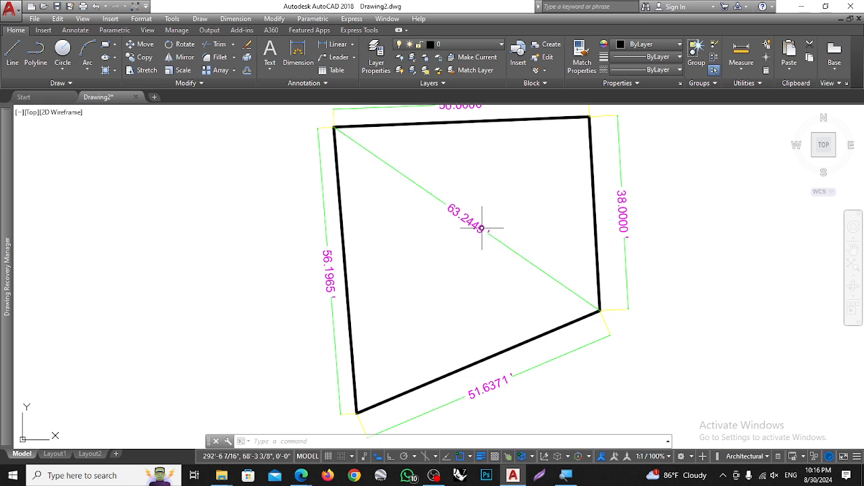
pyautogui.scroll(-4, 511, 263)
pyautogui.scroll(4, 465, 227)
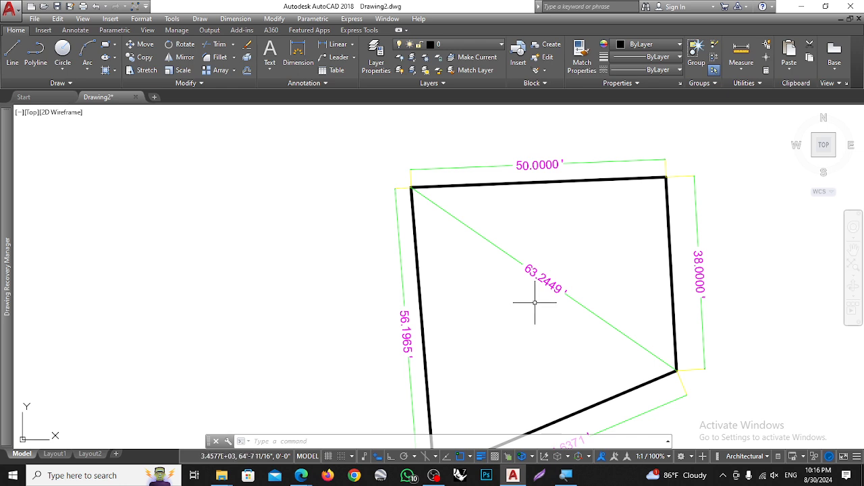
pyautogui.scroll(-1, 597, 222)
pyautogui.scroll(2, 675, 245)
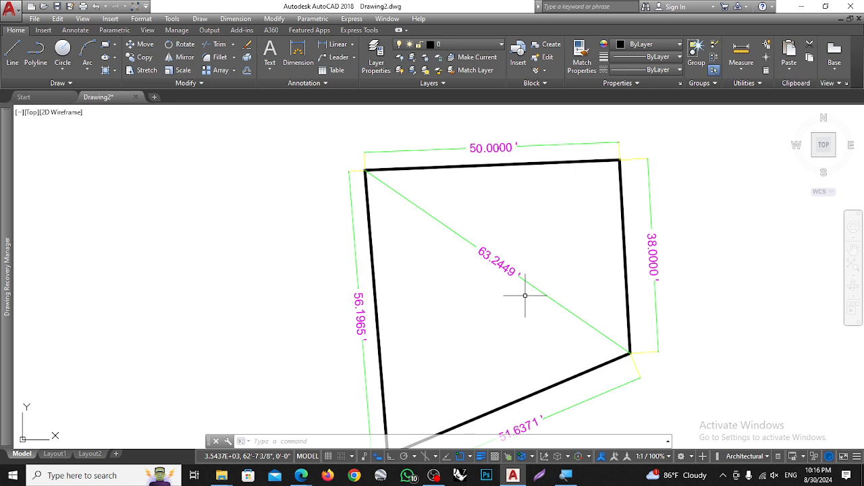
pyautogui.scroll(-3, 493, 245)
pyautogui.scroll(3, 476, 235)
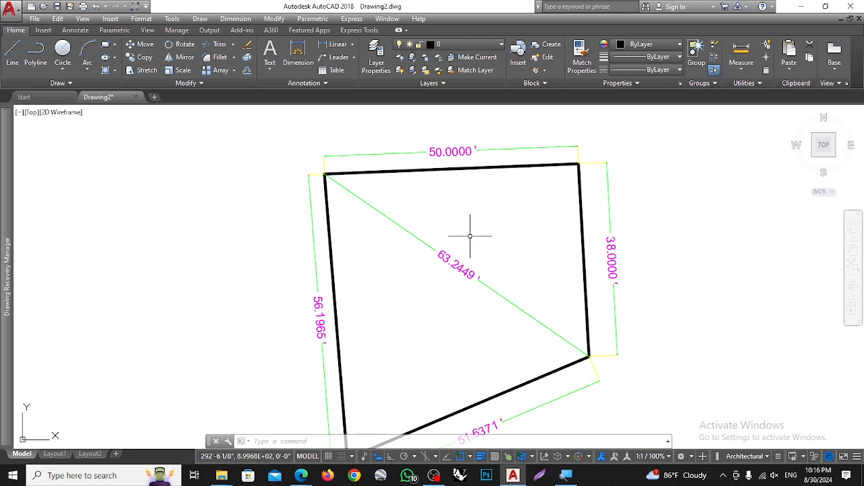
pyautogui.scroll(-2, 470, 225)
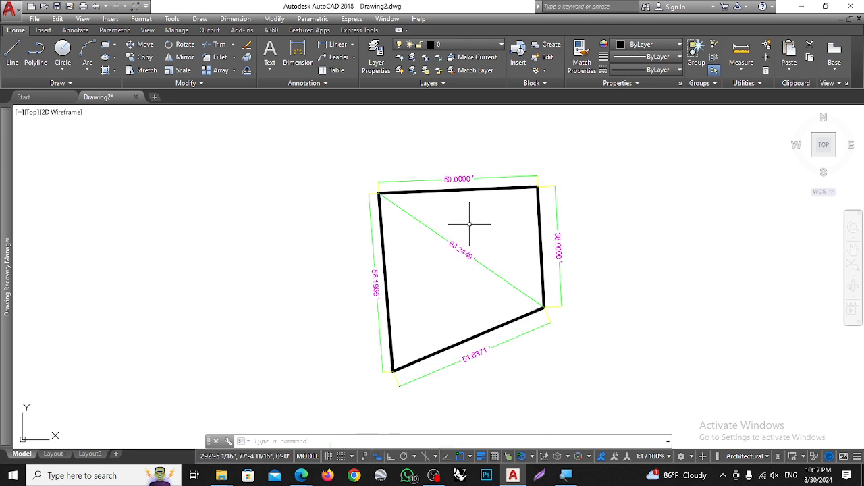
pyautogui.click(433, 475)
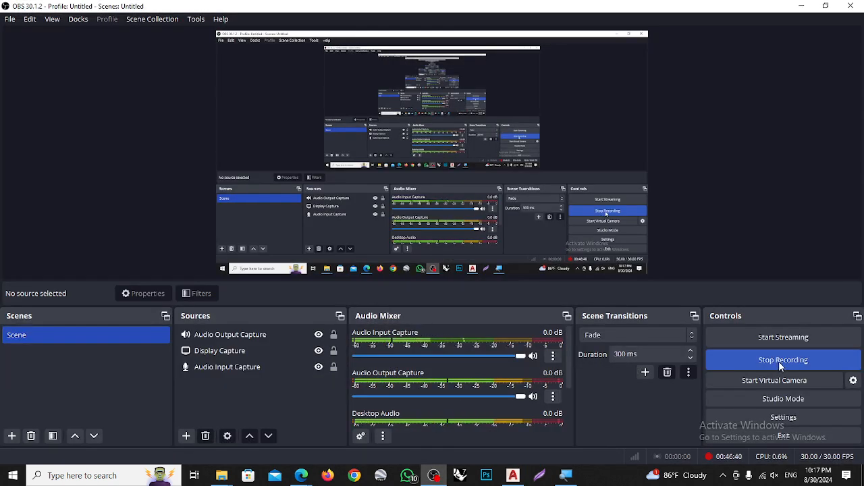